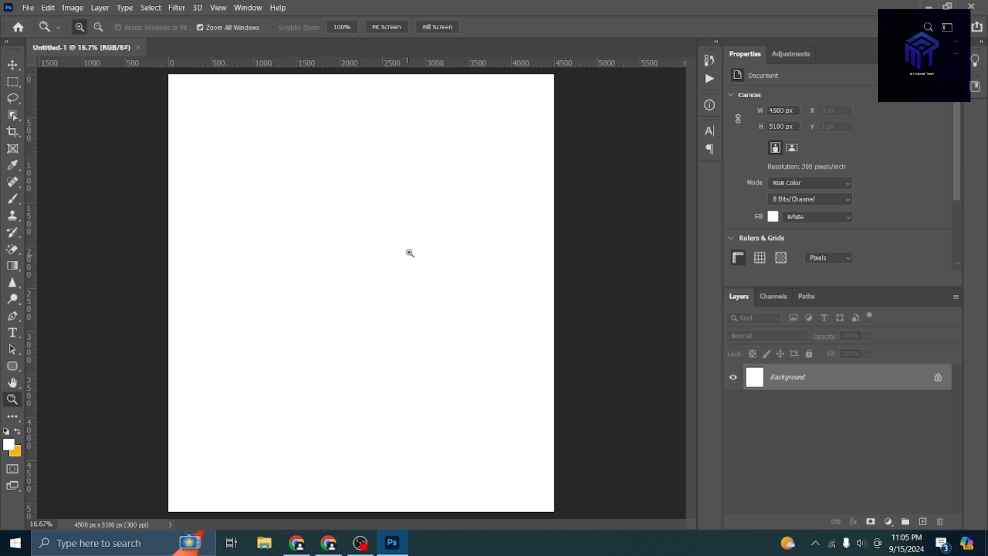
scroll(411, 251, down, 3)
scroll(411, 252, up, 2)
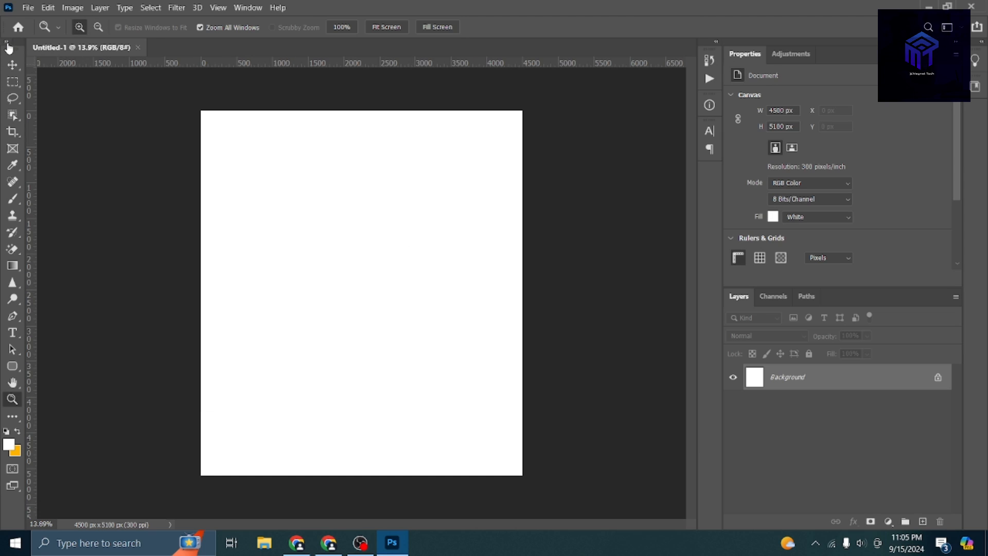
scroll(371, 239, down, 1)
scroll(410, 212, up, 1)
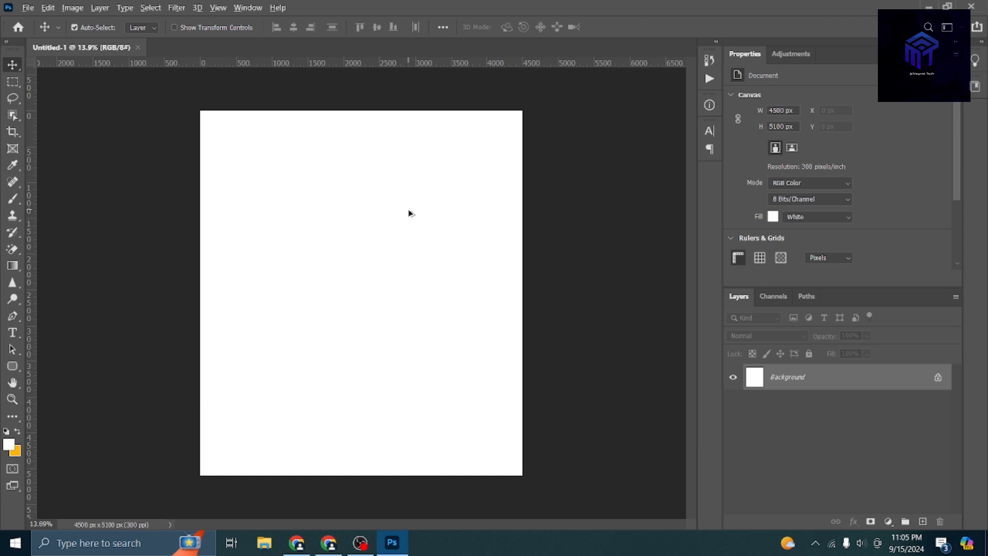
scroll(398, 208, down, 1)
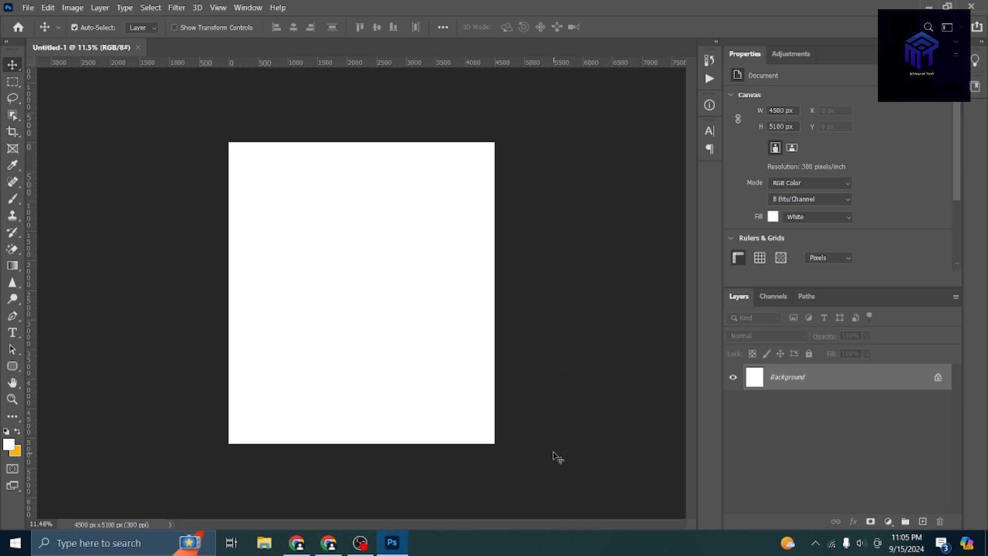
Switch to Chrome and look through the Pinterest search results for "perfume" for product-ad design references.
click(330, 544)
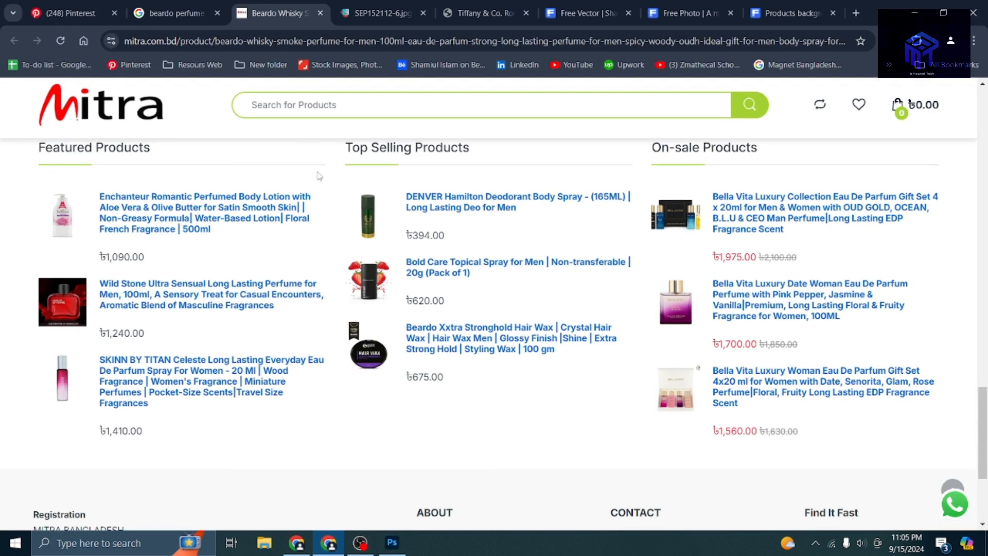
click(103, 12)
scroll(678, 309, down, 5)
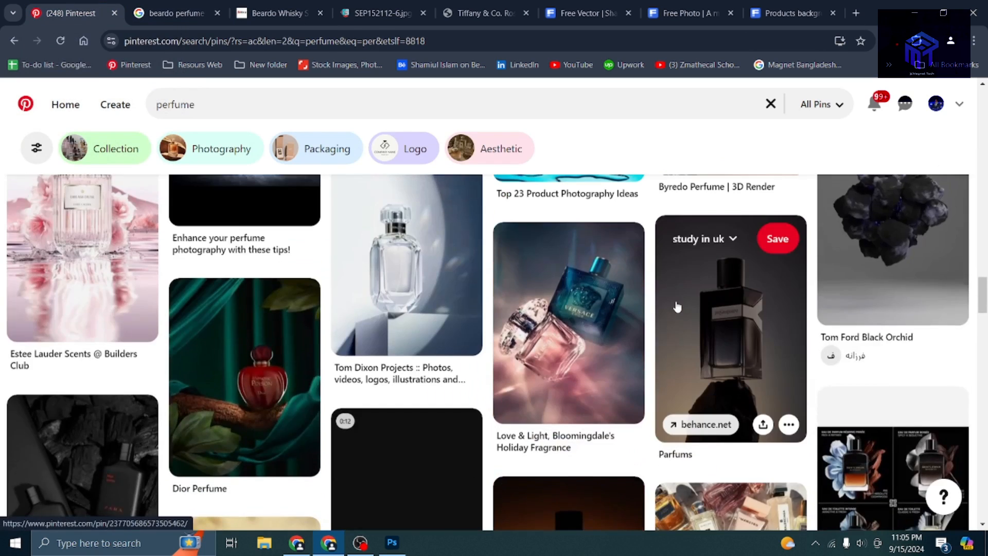
scroll(679, 307, down, 8)
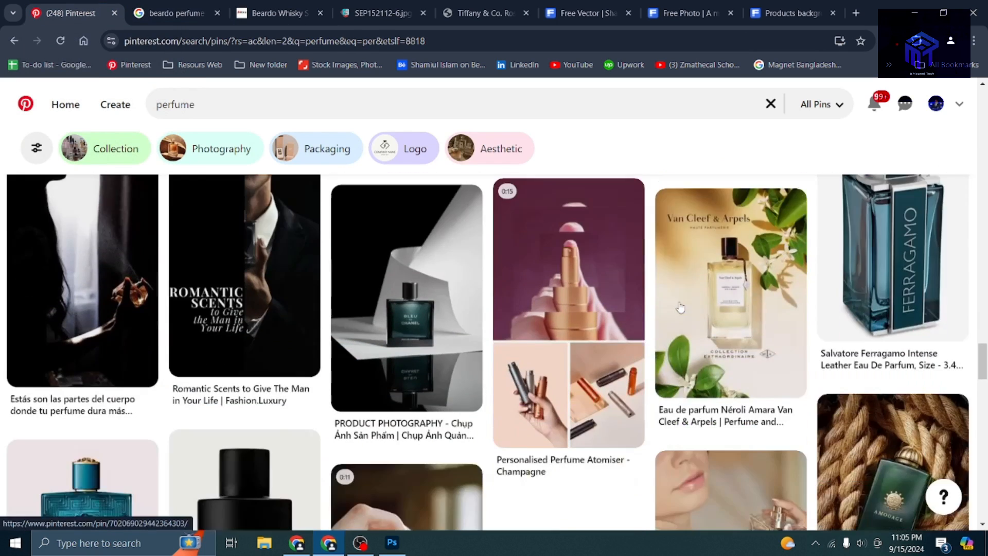
scroll(679, 309, down, 8)
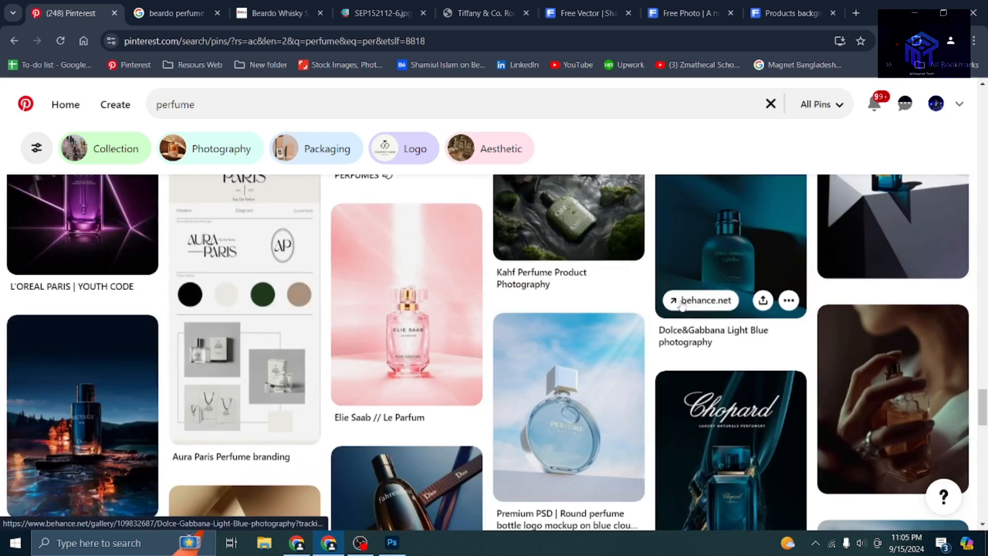
scroll(644, 316, down, 5)
scroll(607, 319, up, 2)
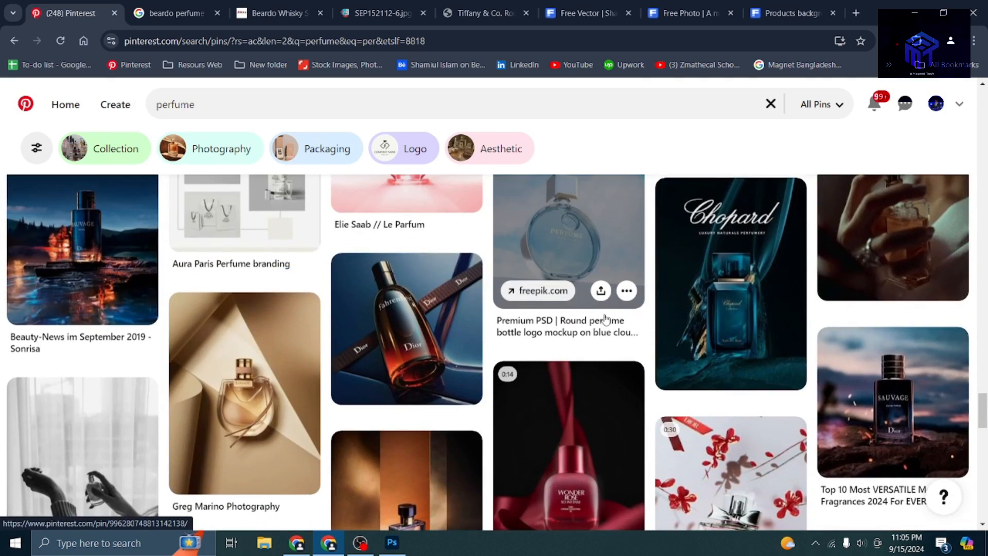
scroll(617, 319, down, 10)
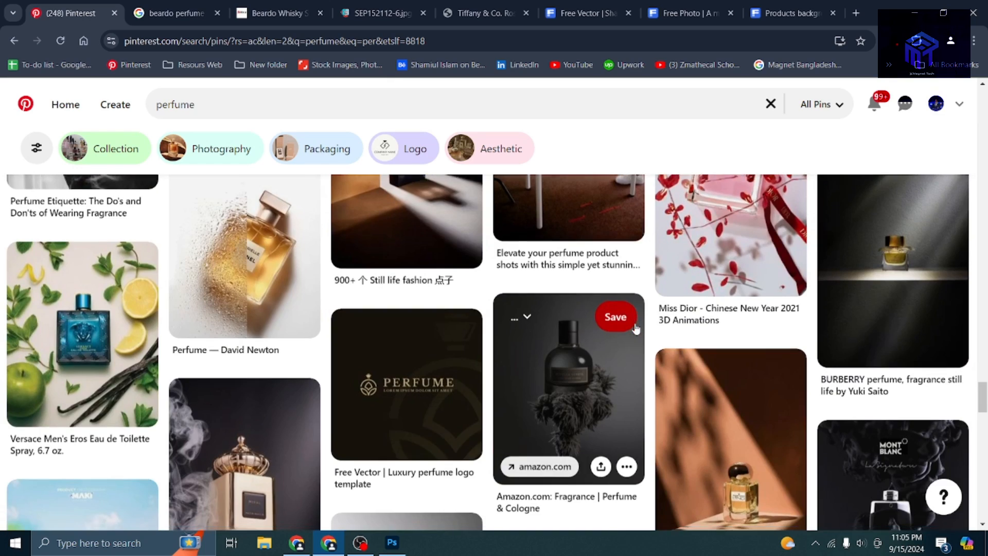
scroll(635, 325, down, 12)
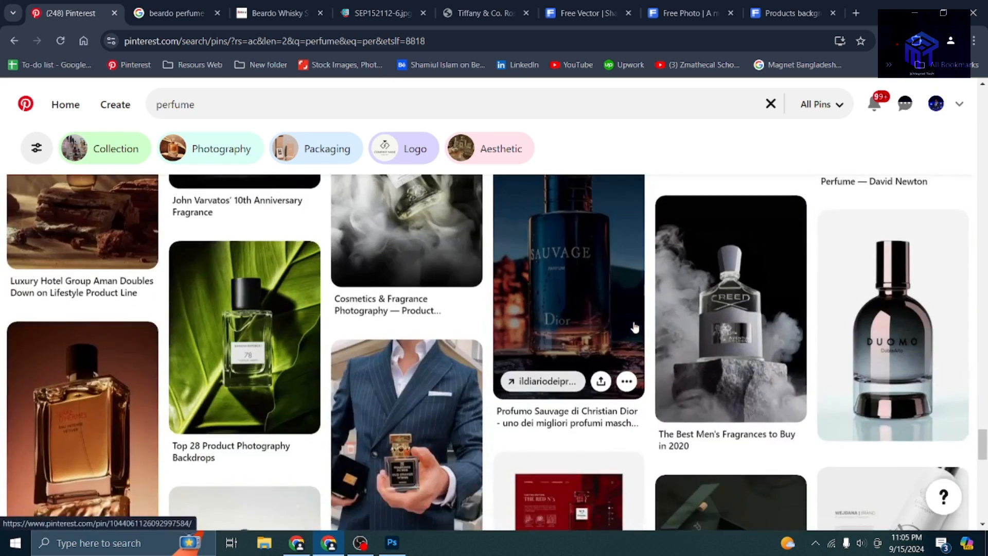
scroll(635, 326, down, 10)
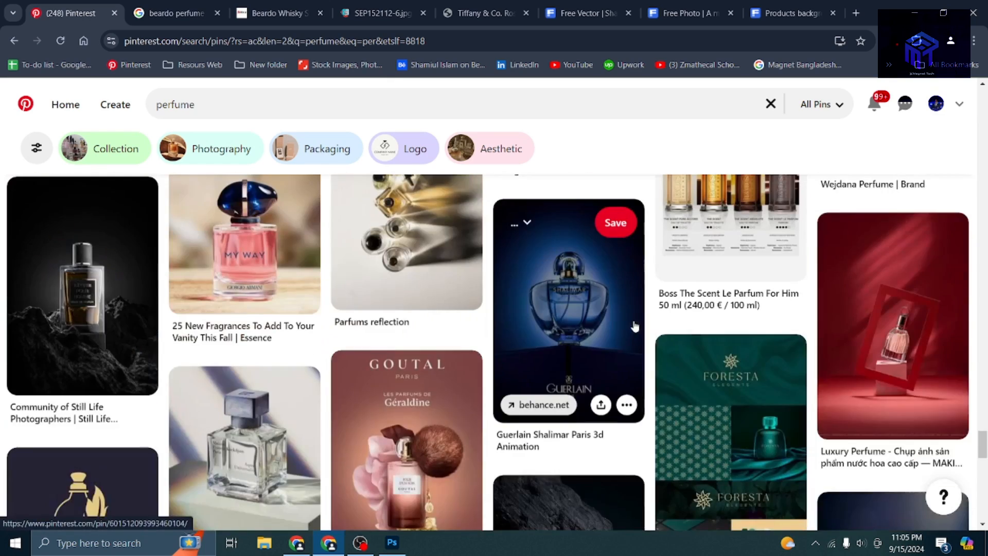
scroll(636, 326, down, 6)
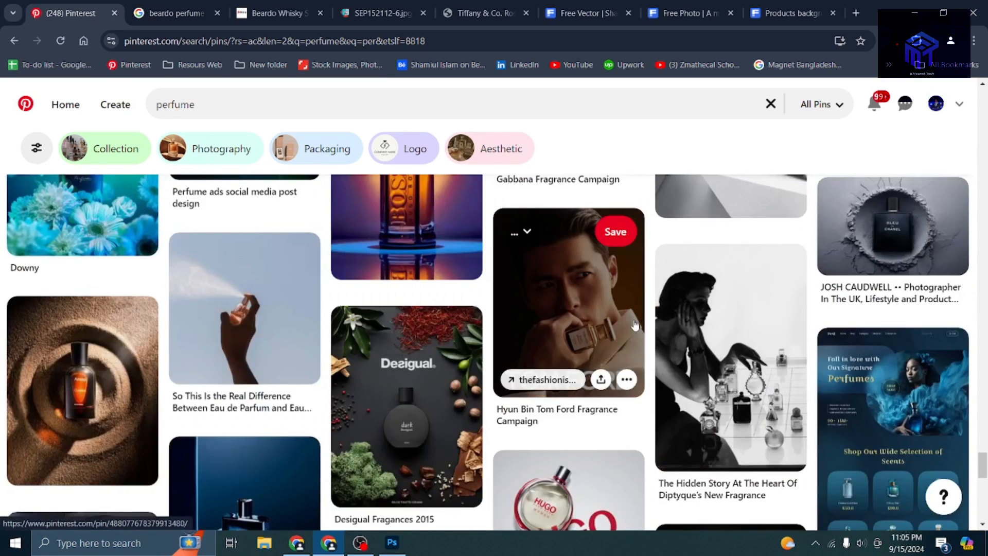
scroll(636, 326, up, 6)
scroll(873, 327, up, 5)
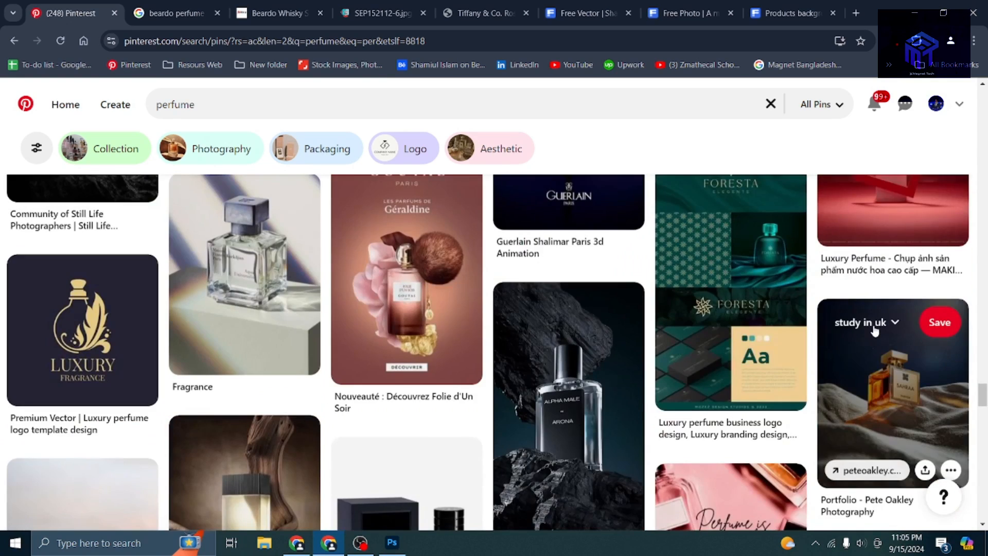
Open the pin of the SAHRAA perfume on sand dunes and look through its related pins.
click(898, 369)
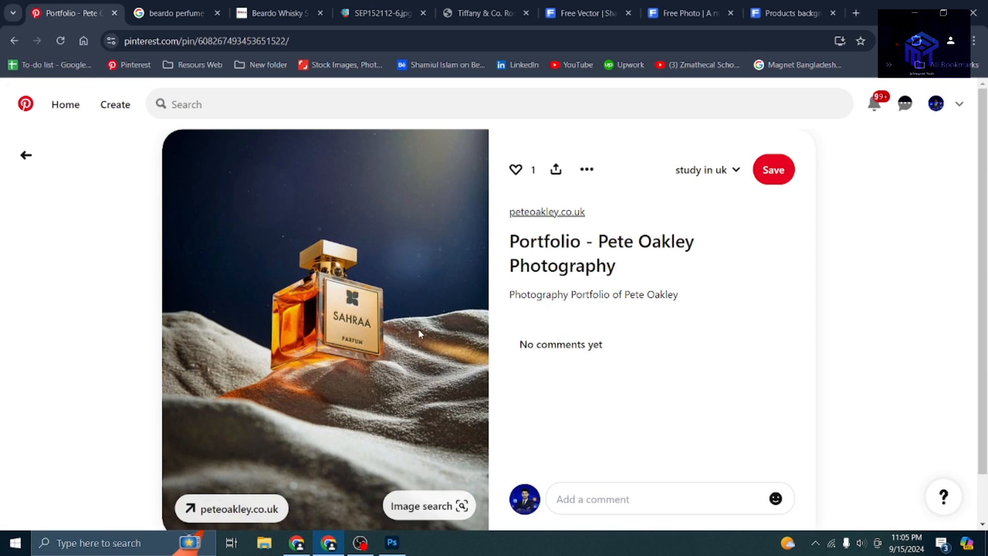
scroll(420, 331, down, 5)
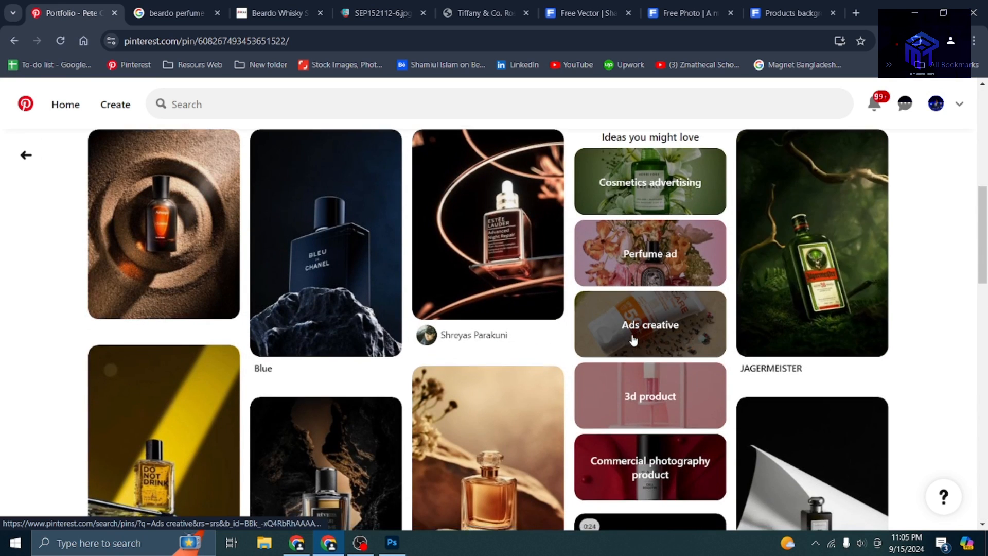
scroll(635, 334, down, 3)
scroll(844, 344, up, 10)
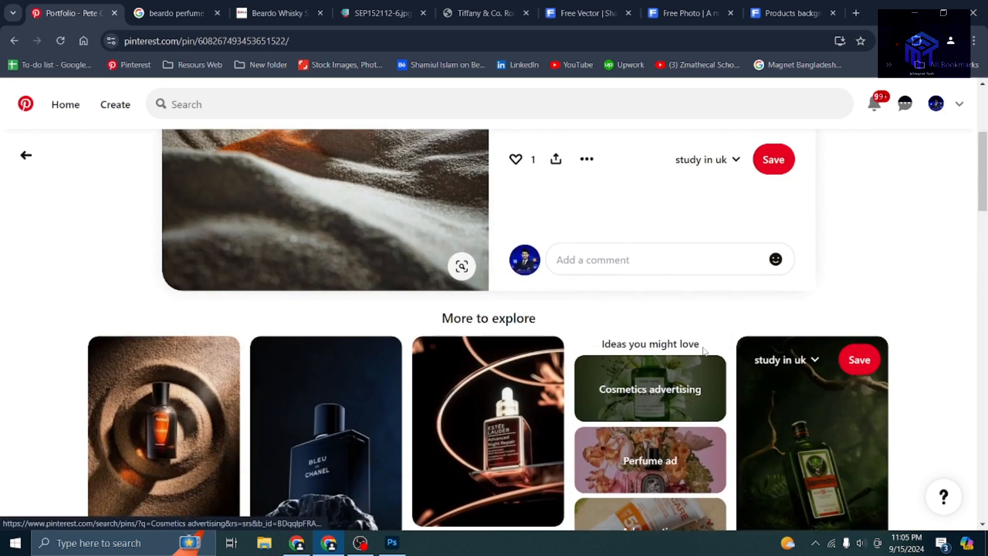
scroll(703, 349, down, 7)
scroll(704, 350, down, 8)
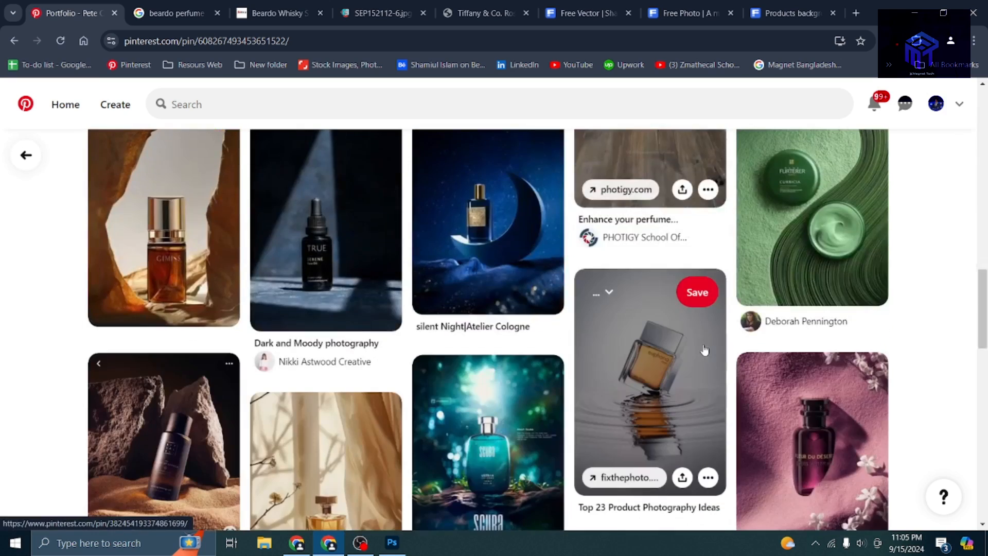
scroll(704, 349, down, 5)
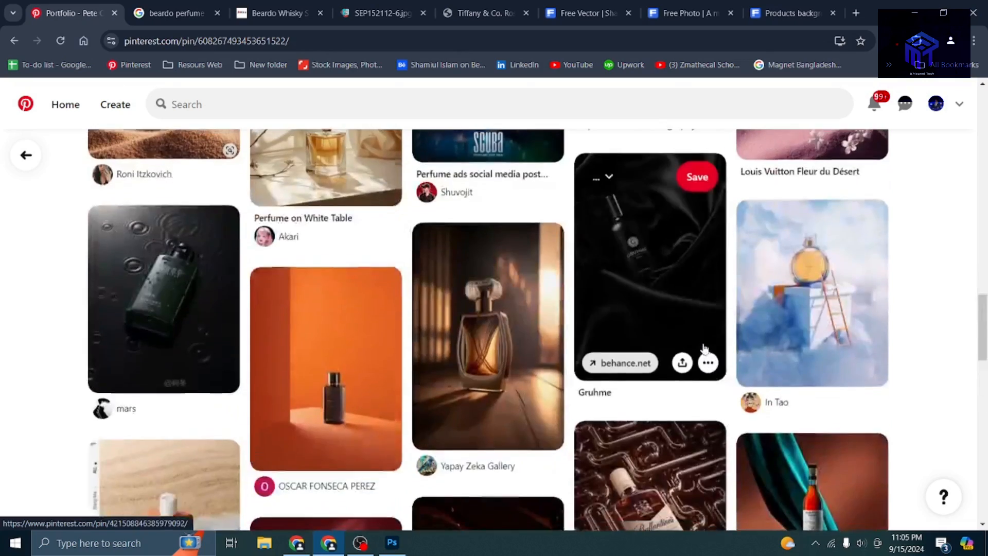
scroll(143, 264, up, 5)
Open the pin of the GIMISS perfume framed by rocks and examine its related pins for composition and lighting ideas.
click(143, 264)
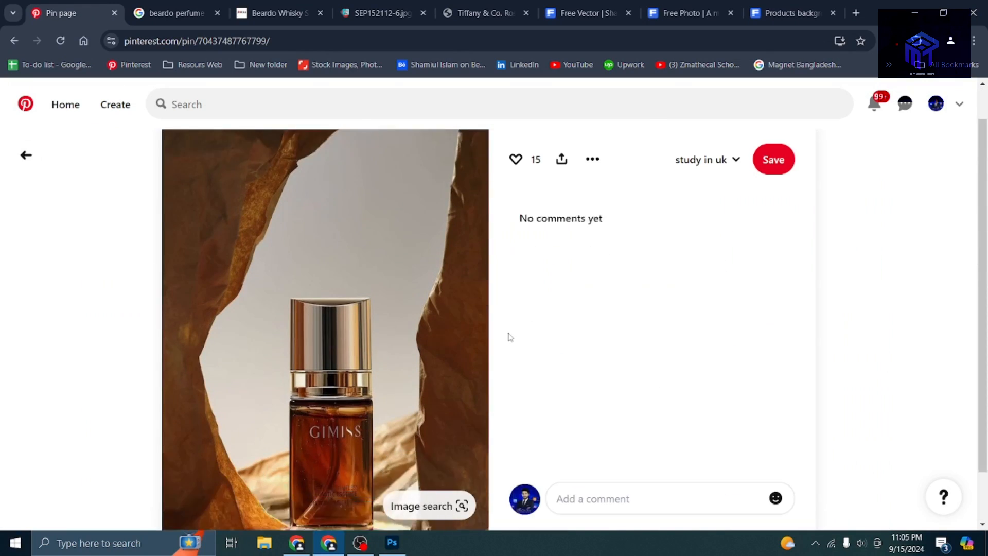
scroll(432, 344, down, 10)
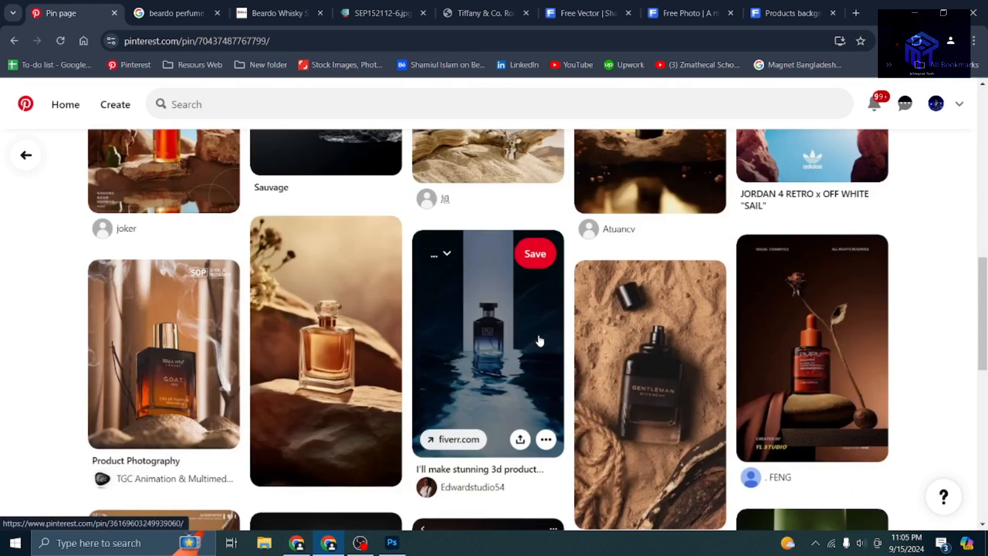
scroll(538, 341, up, 3)
scroll(759, 344, up, 8)
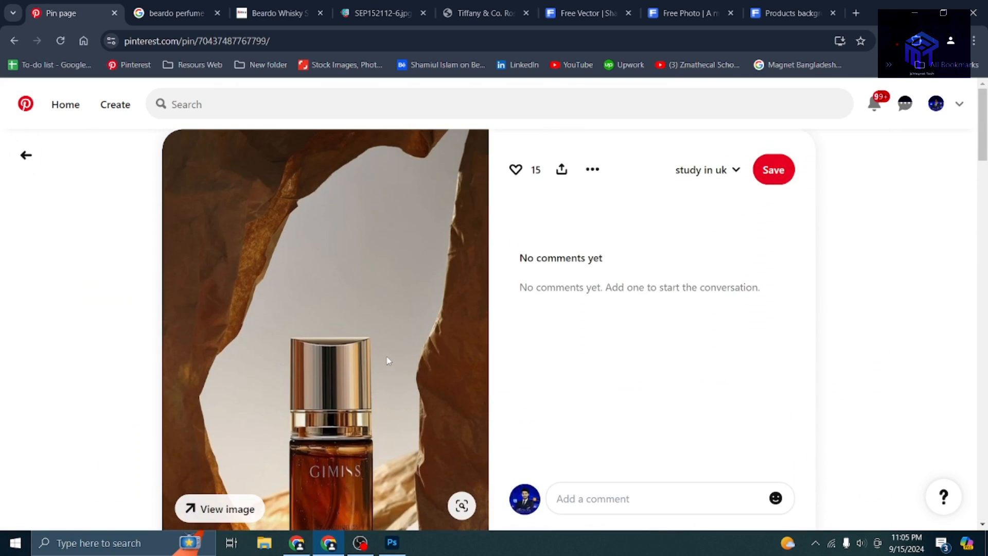
scroll(217, 309, down, 7)
scroll(205, 301, down, 7)
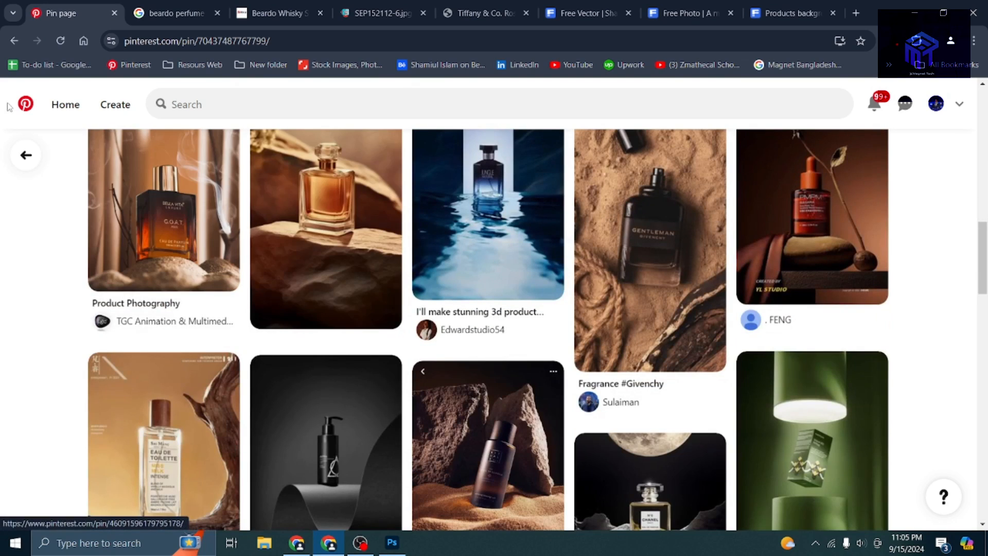
mouse_move(552, 290)
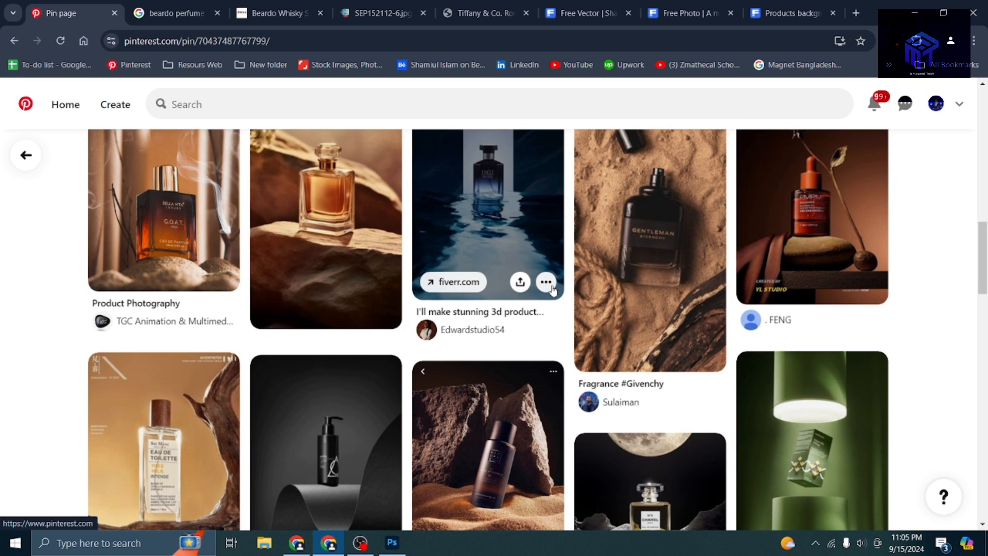
scroll(553, 290, down, 15)
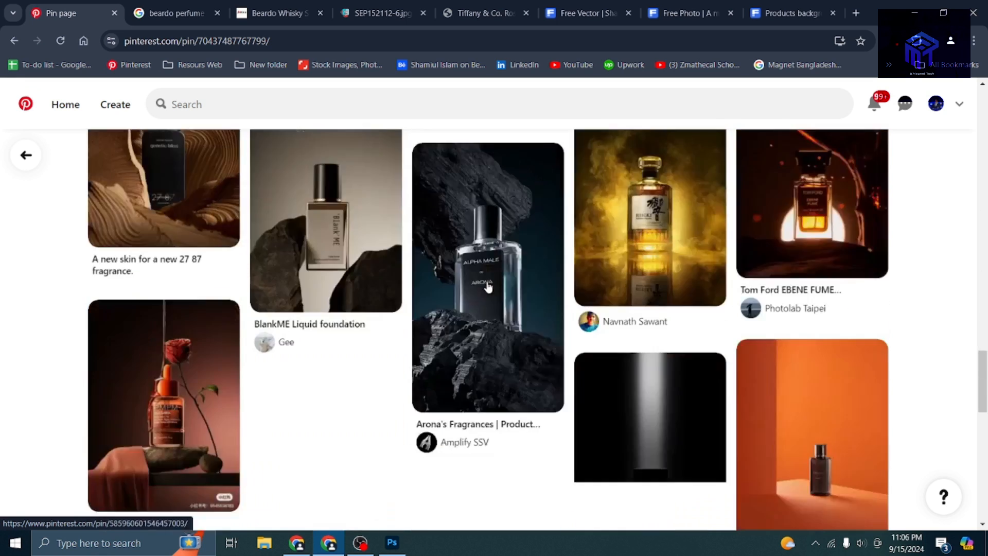
scroll(492, 283, down, 5)
scroll(841, 282, up, 5)
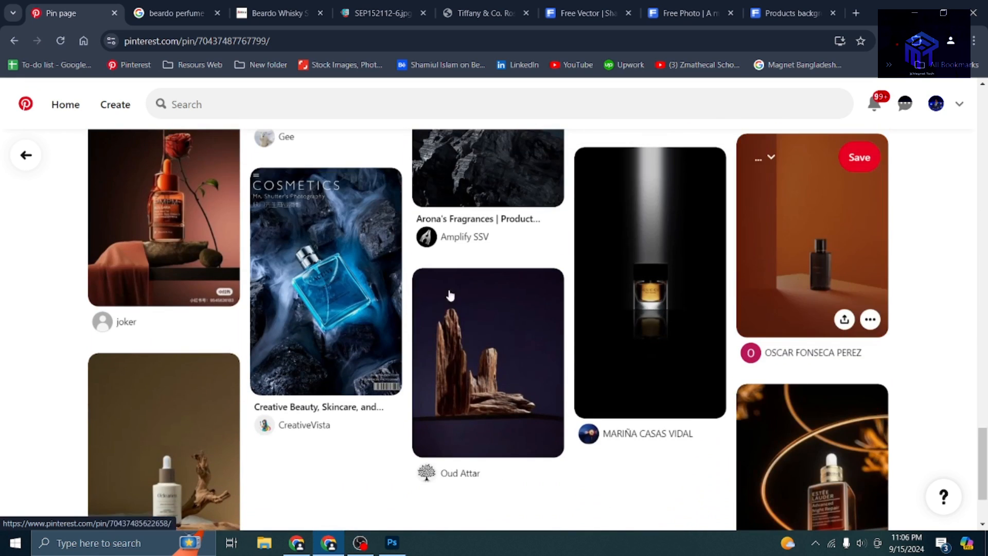
scroll(524, 290, down, 6)
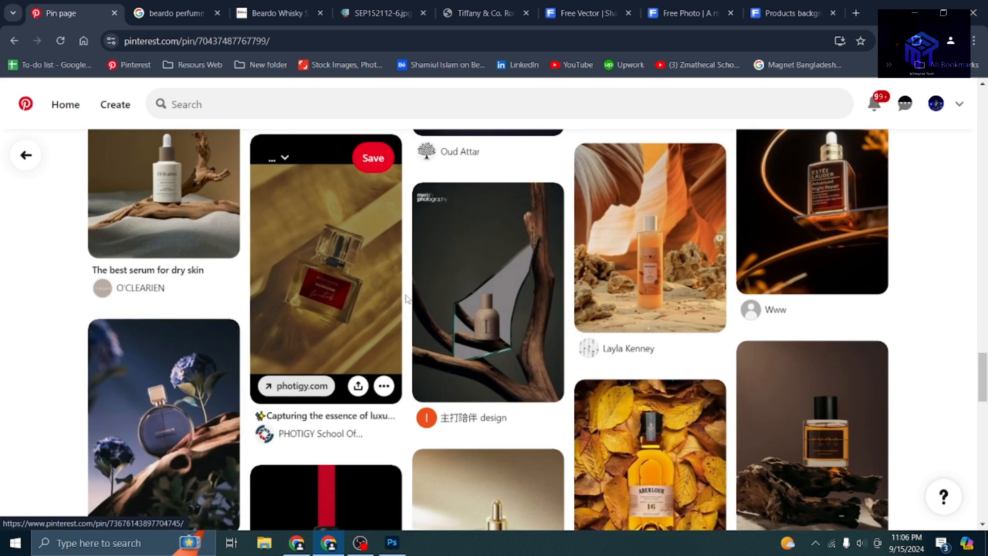
scroll(589, 298, down, 8)
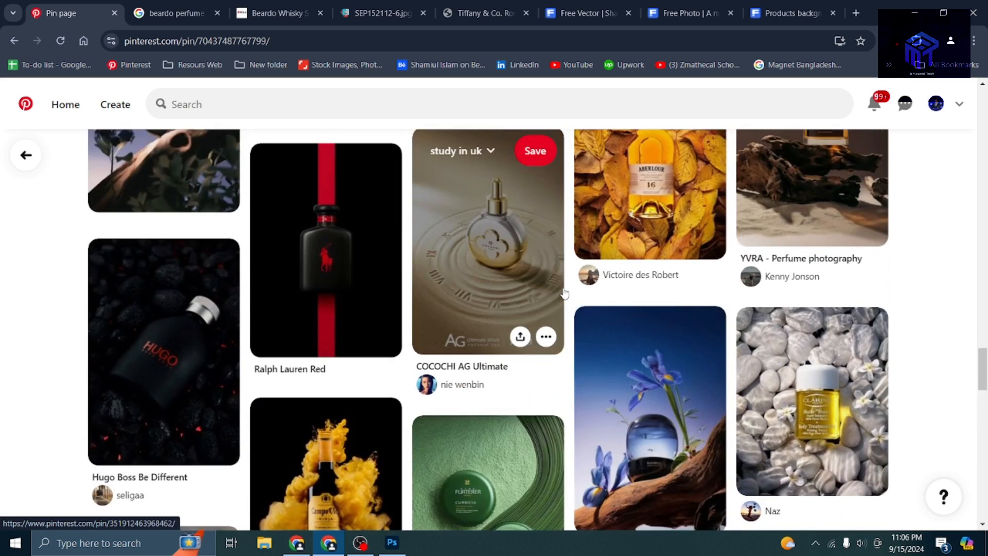
scroll(565, 293, down, 4)
scroll(563, 293, down, 6)
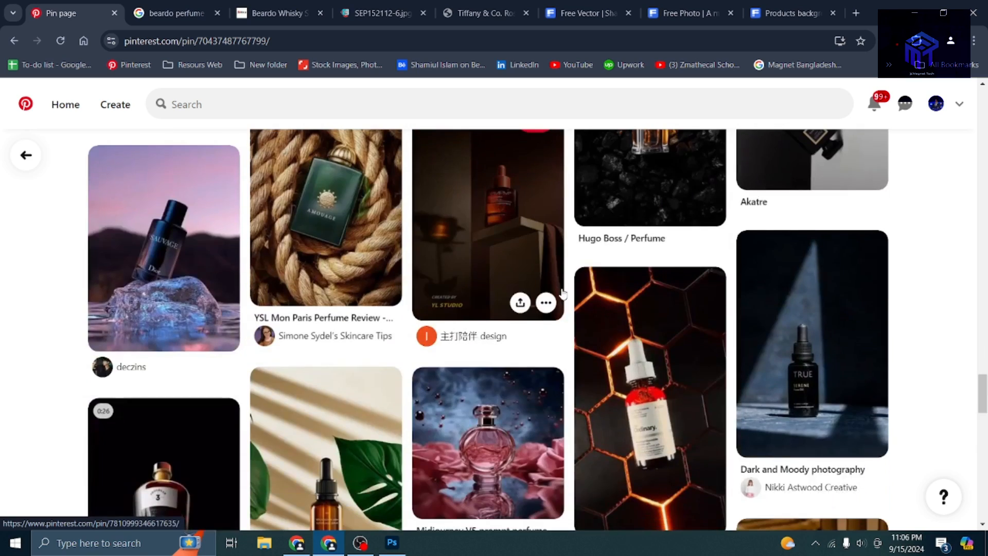
scroll(563, 293, down, 4)
scroll(563, 294, down, 7)
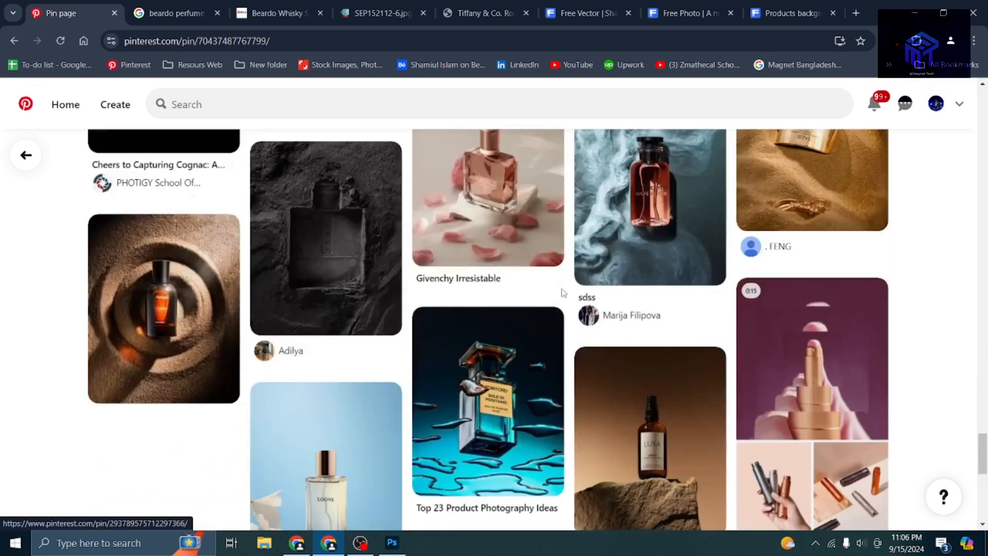
scroll(563, 293, down, 5)
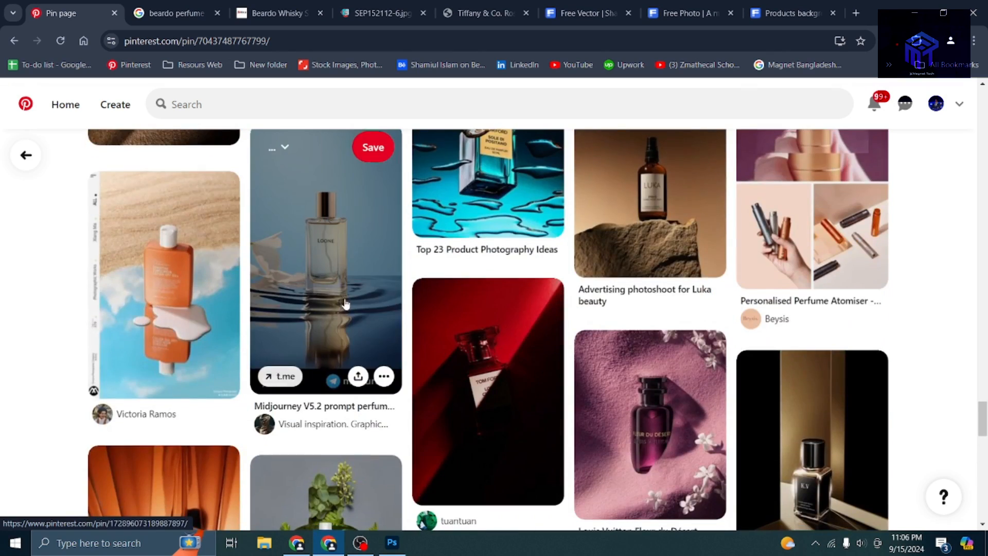
scroll(355, 304, down, 7)
scroll(793, 288, down, 7)
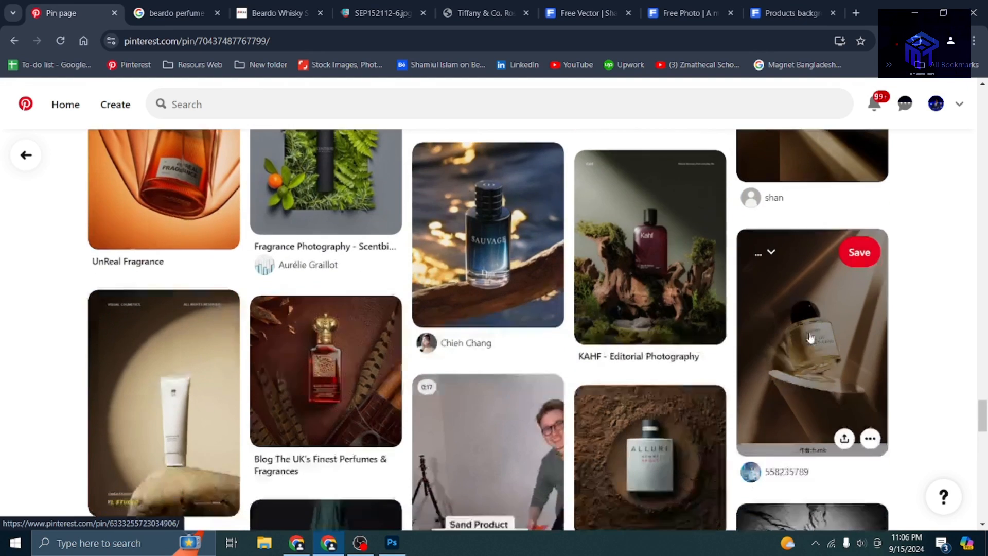
scroll(793, 289, up, 5)
Open the pin of the tilted perfume bottle in brown light, and from its related pins view the Rexona deodorant ad.
click(792, 289)
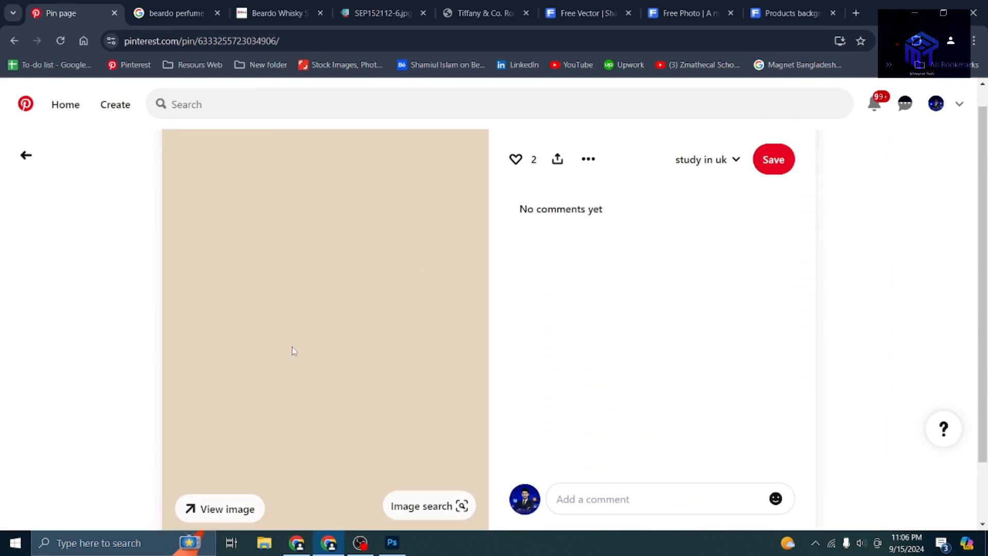
scroll(418, 340, down, 3)
scroll(420, 341, down, 9)
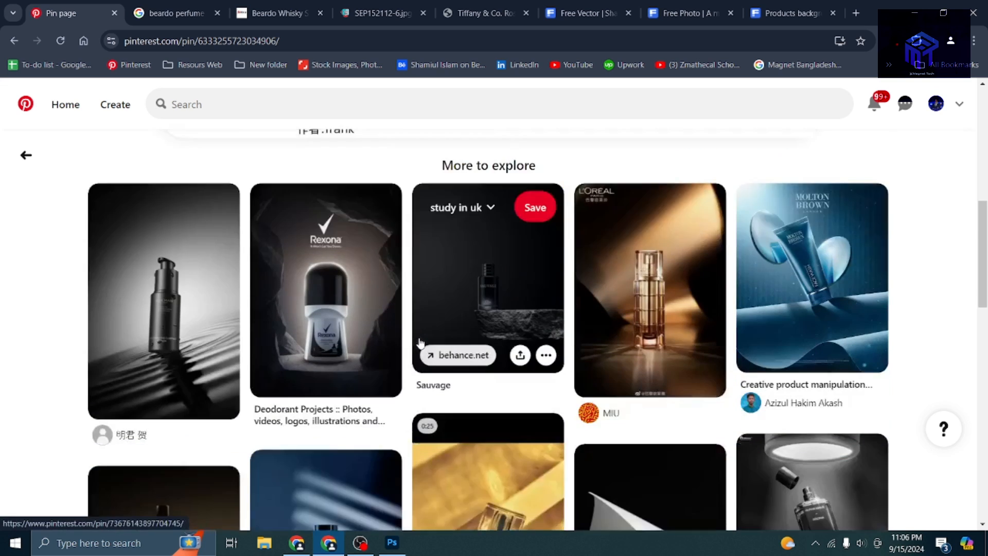
scroll(365, 324, up, 4)
click(364, 315)
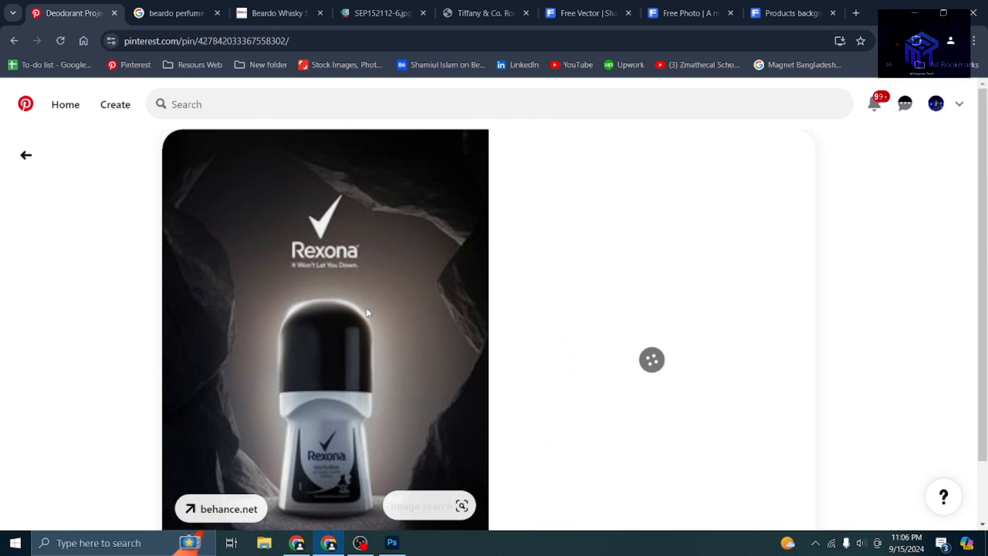
scroll(368, 313, down, 1)
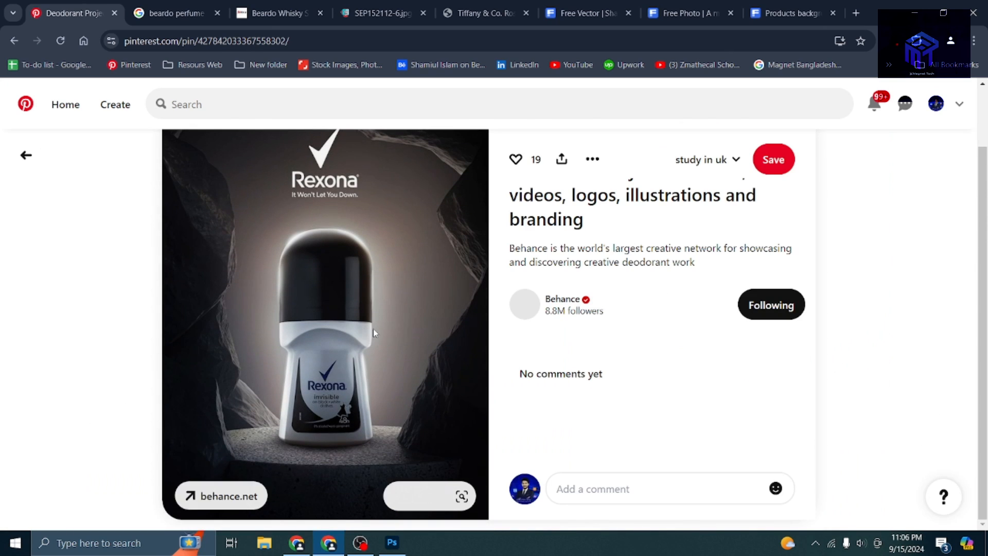
Open the orange Philips Multigroom trimmer poster from the Rexona ad's related pins and examine it and its own related pins.
scroll(371, 327, down, 9)
scroll(347, 313, up, 2)
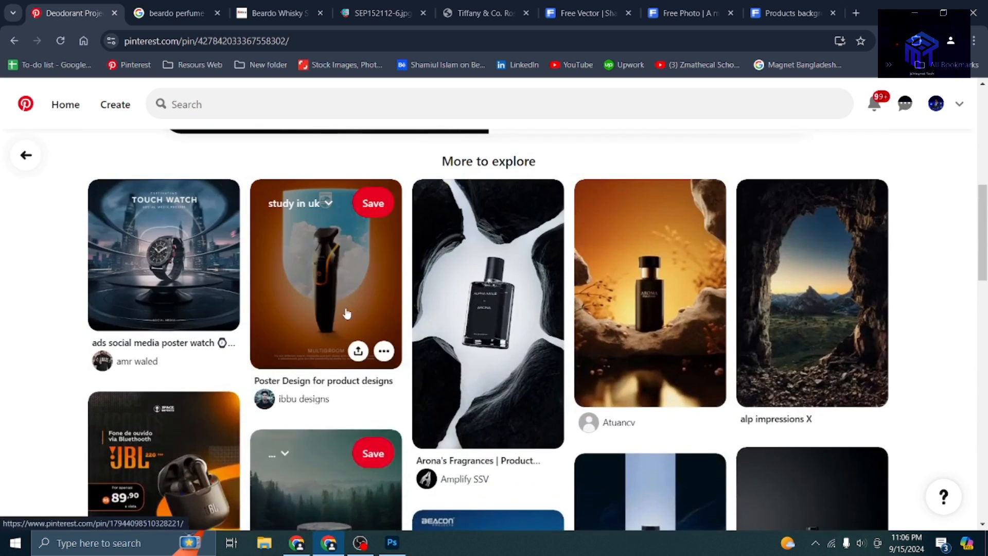
click(357, 311)
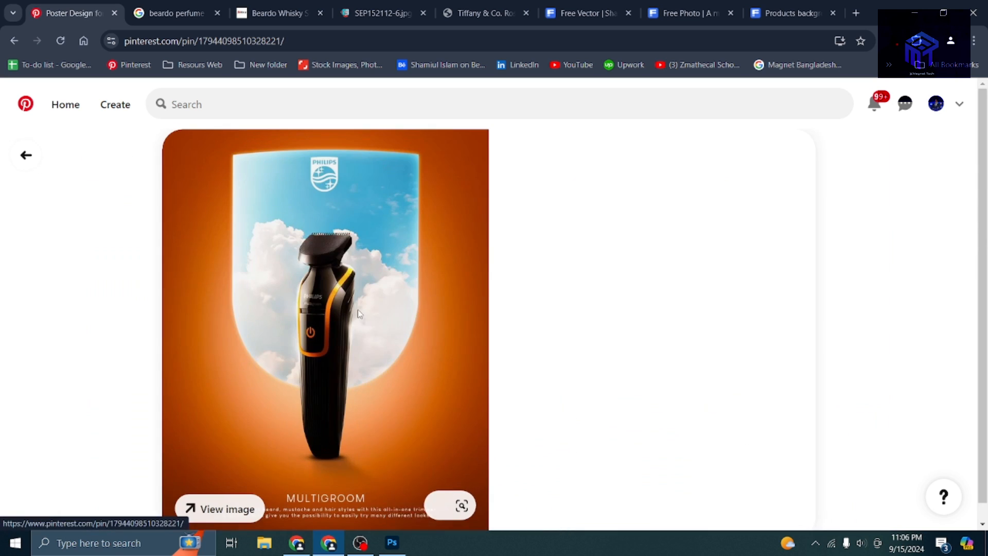
scroll(422, 305, down, 5)
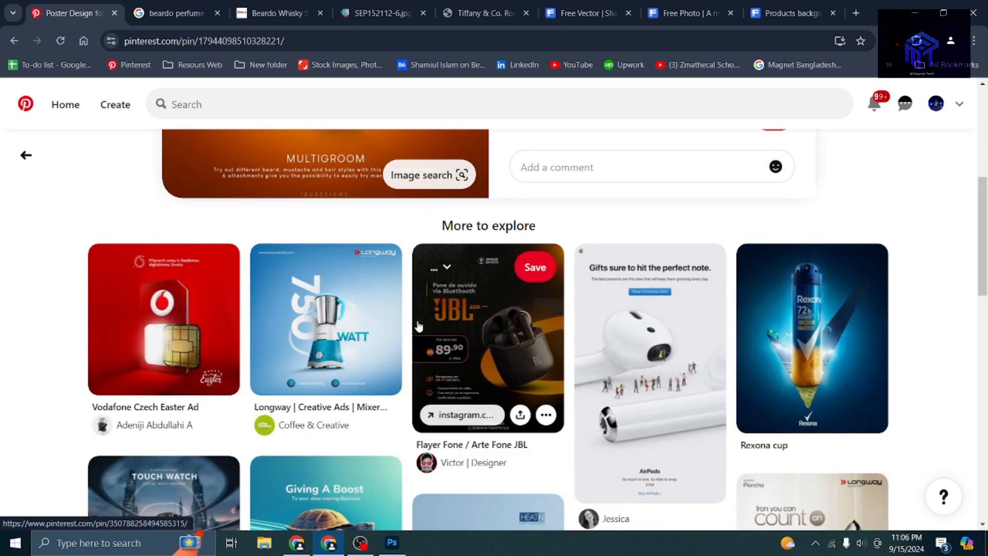
scroll(418, 320, up, 5)
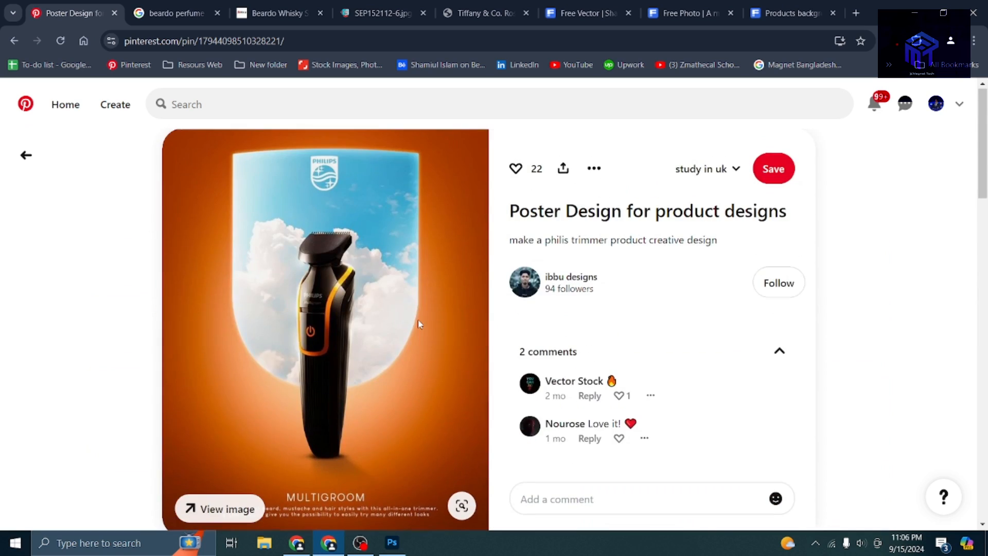
scroll(419, 319, down, 10)
scroll(515, 309, down, 4)
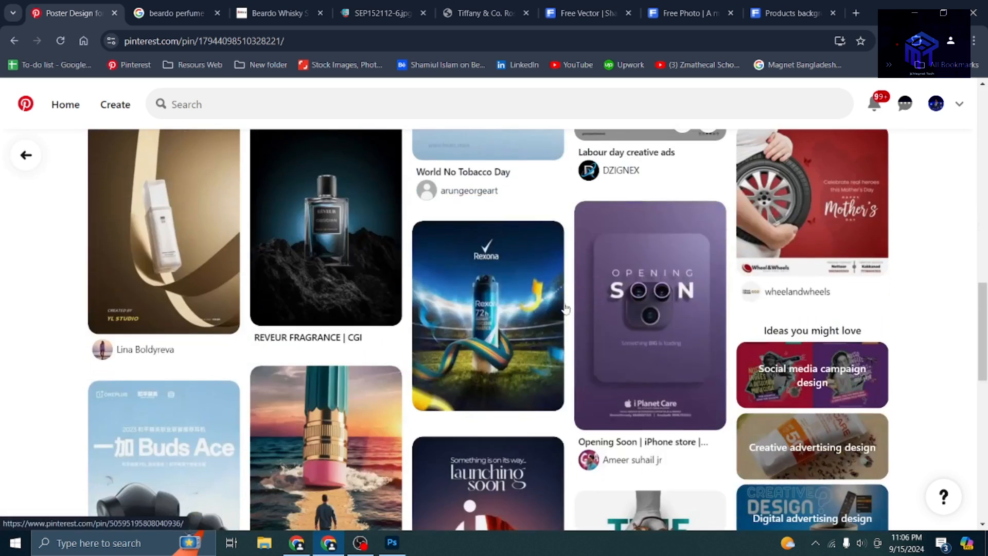
scroll(373, 326, up, 6)
scroll(372, 323, up, 10)
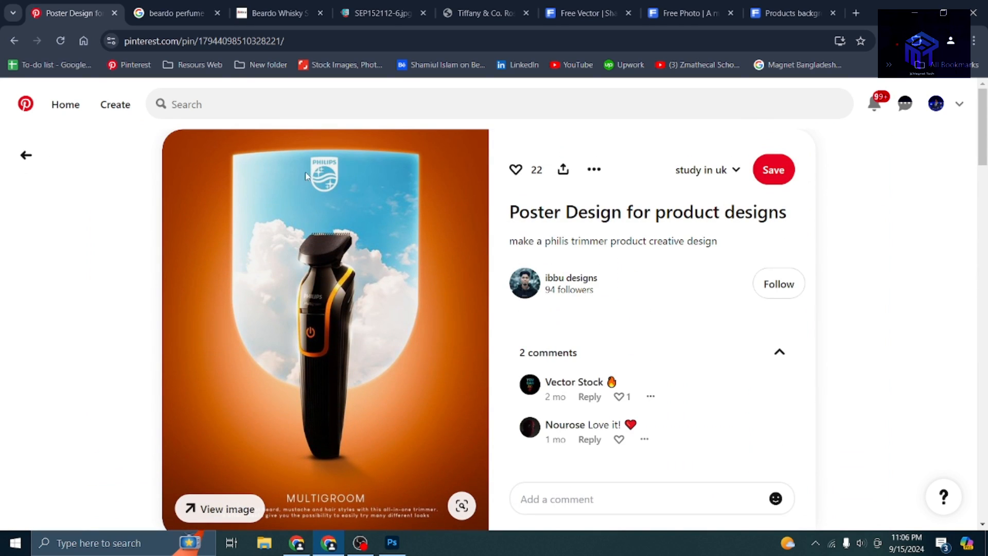
Switch to the Google Images results for "beardo perfume" and preview the Mitra image of the Beardo Whisky Smoke bottle.
click(201, 5)
scroll(476, 326, up, 7)
scroll(819, 302, up, 4)
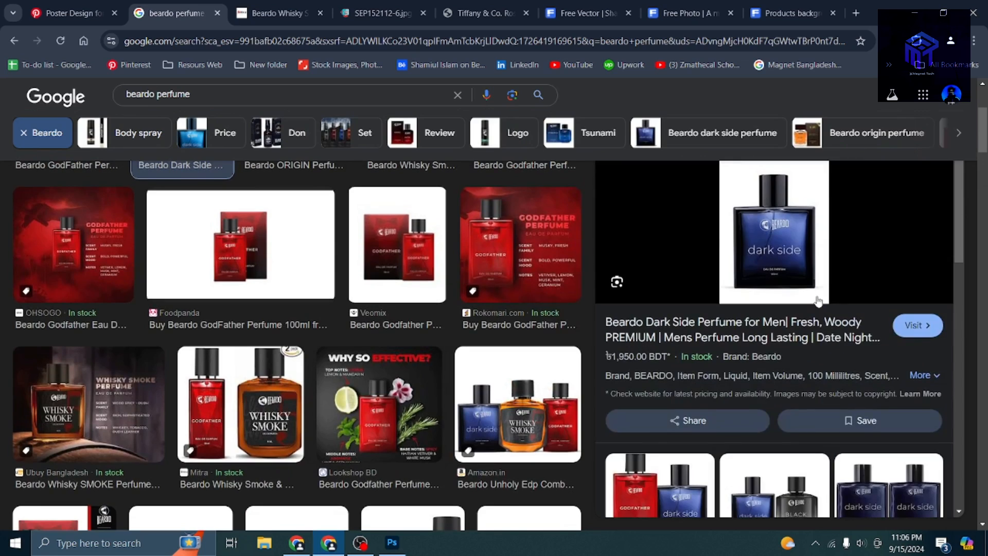
scroll(534, 321, up, 4)
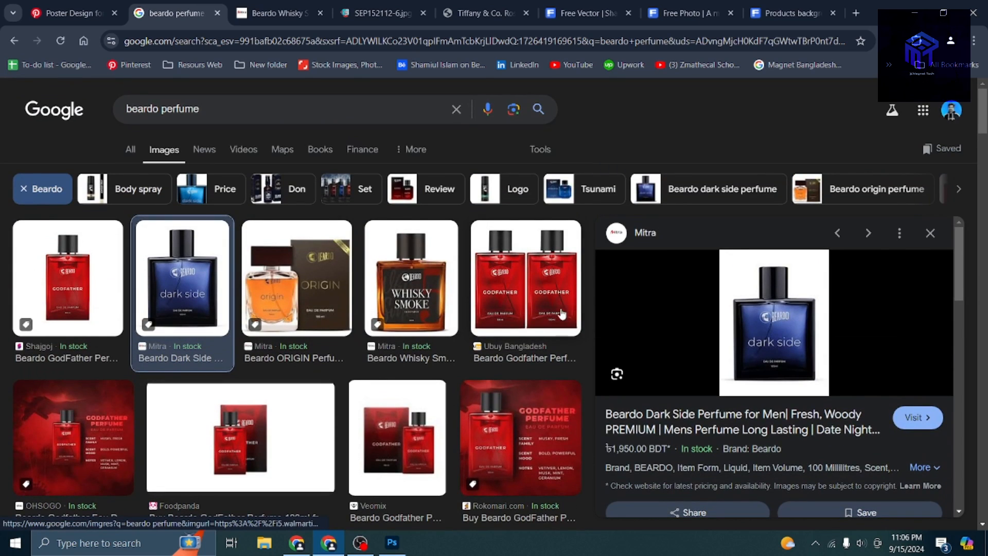
click(425, 297)
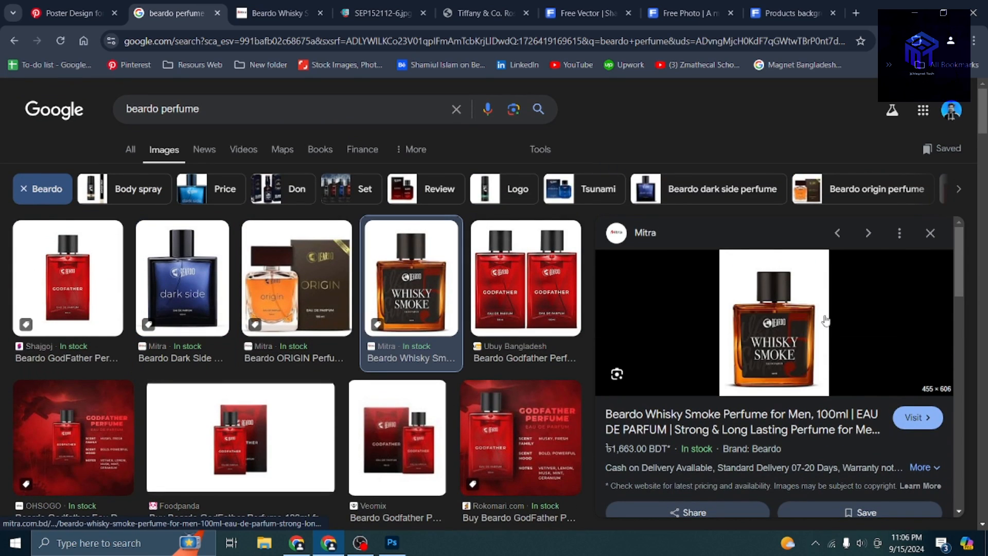
scroll(293, 311, down, 5)
scroll(514, 258, up, 5)
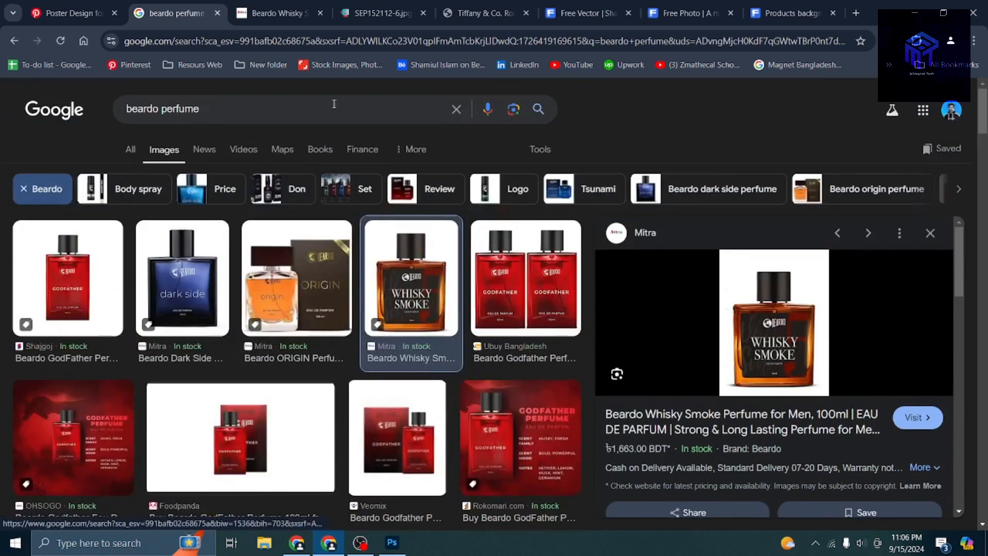
Close the already open Mitra product page, check the standalone bottle image SEP152112-6.jpg, and return to the "beardo perfume" image results.
click(265, 13)
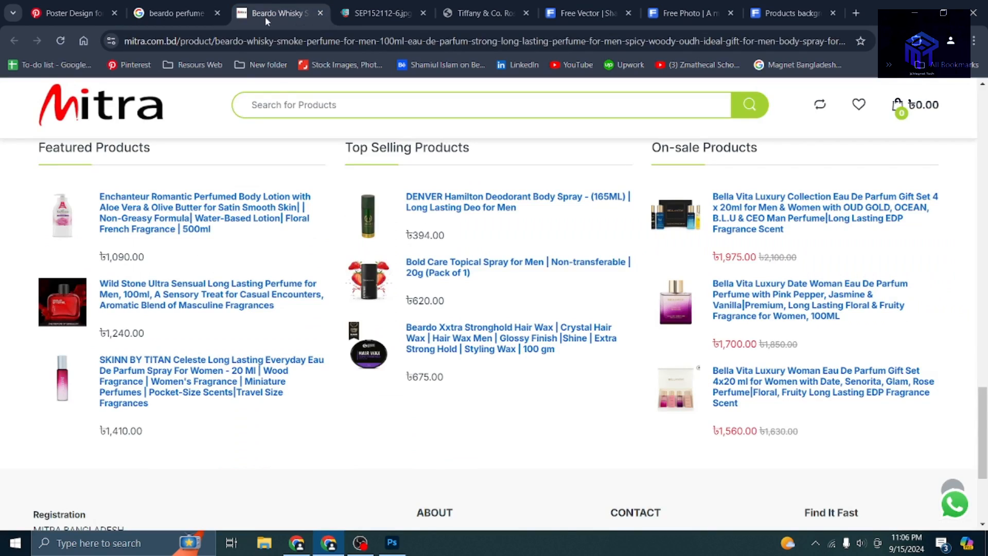
click(320, 14)
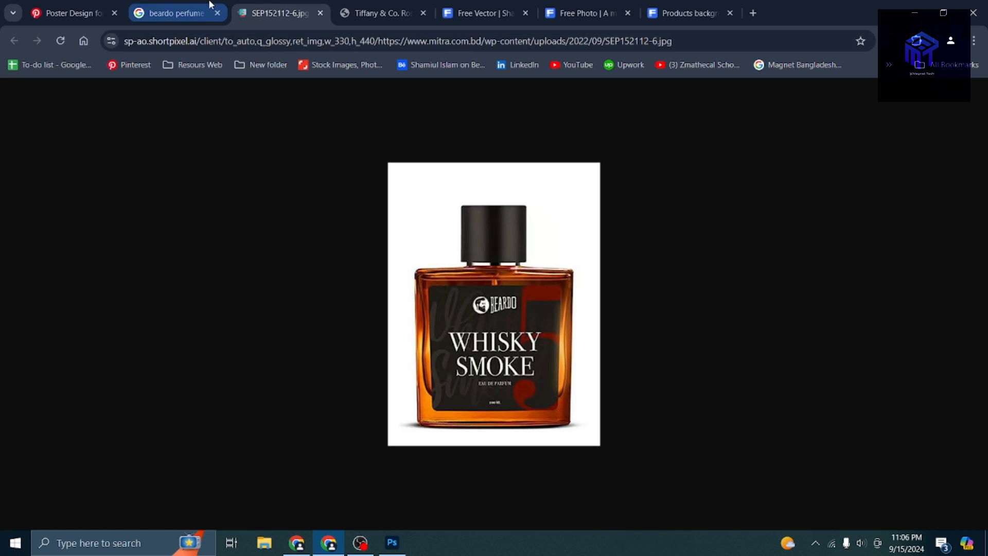
click(202, 13)
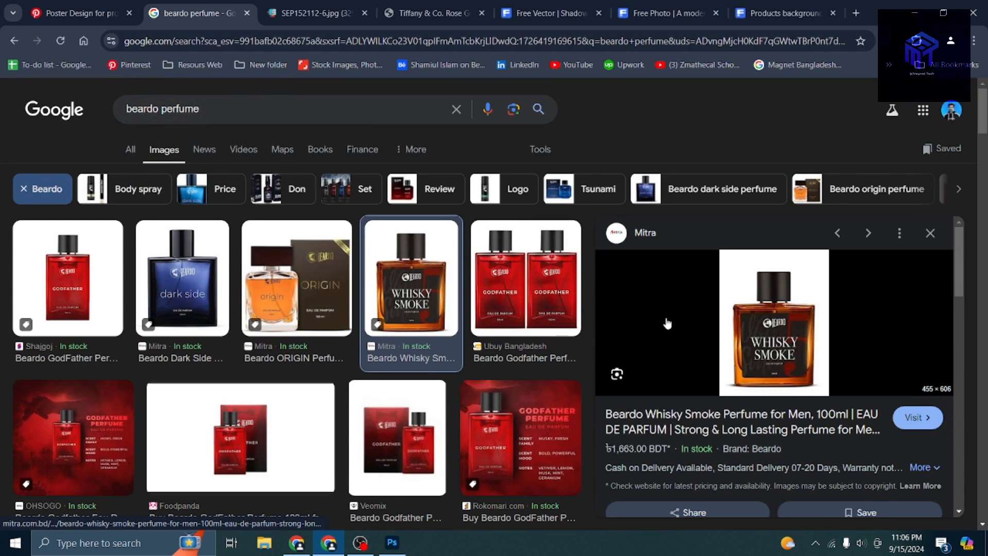
click(290, 6)
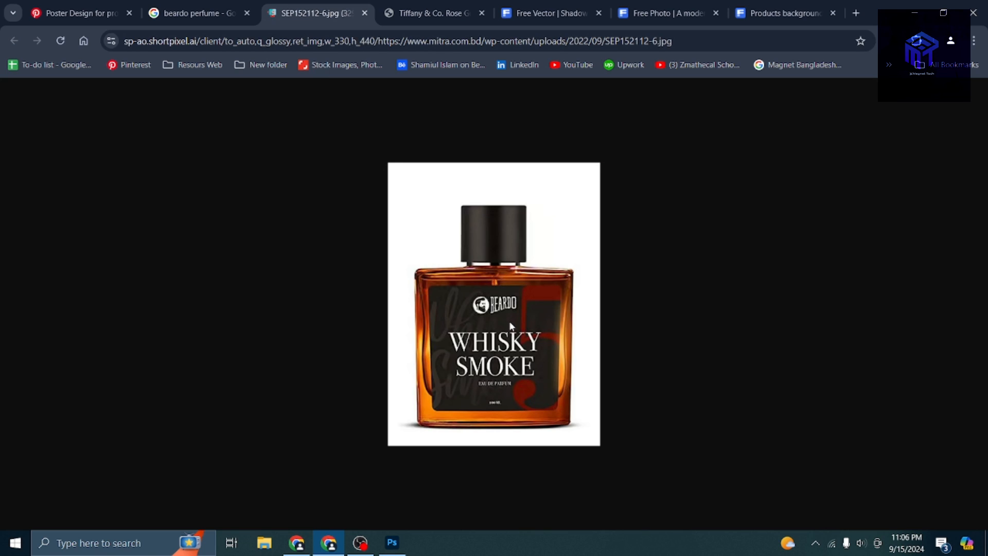
right_click(498, 236)
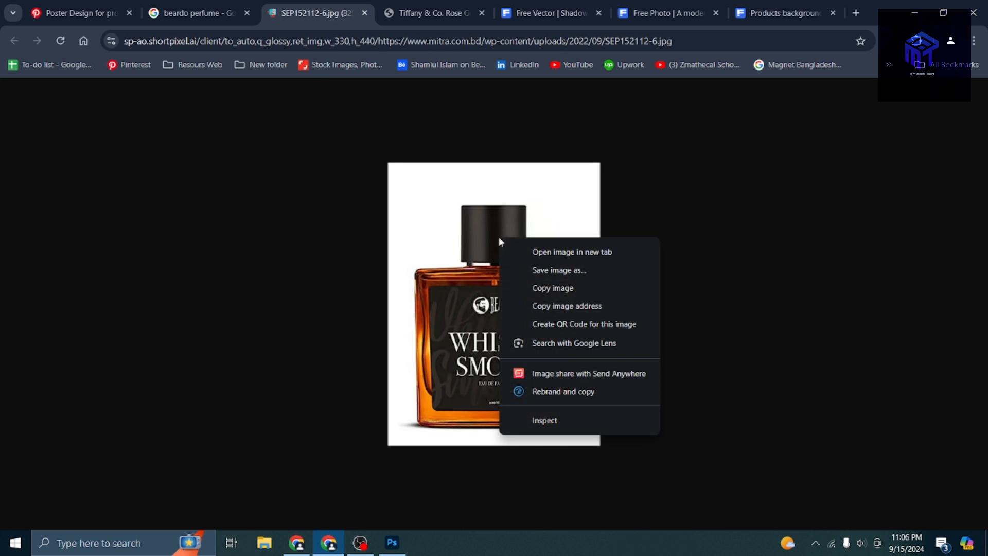
click(205, 18)
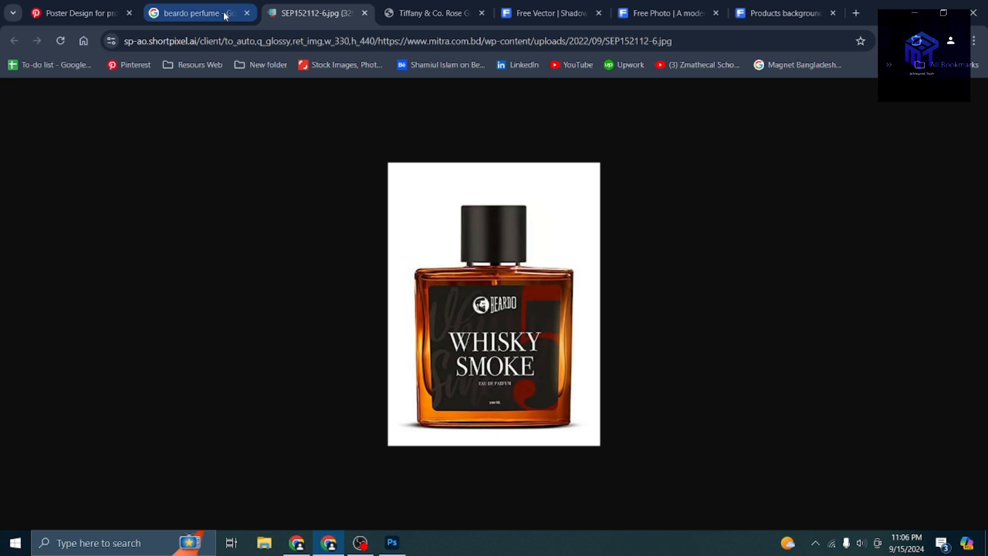
click(224, 11)
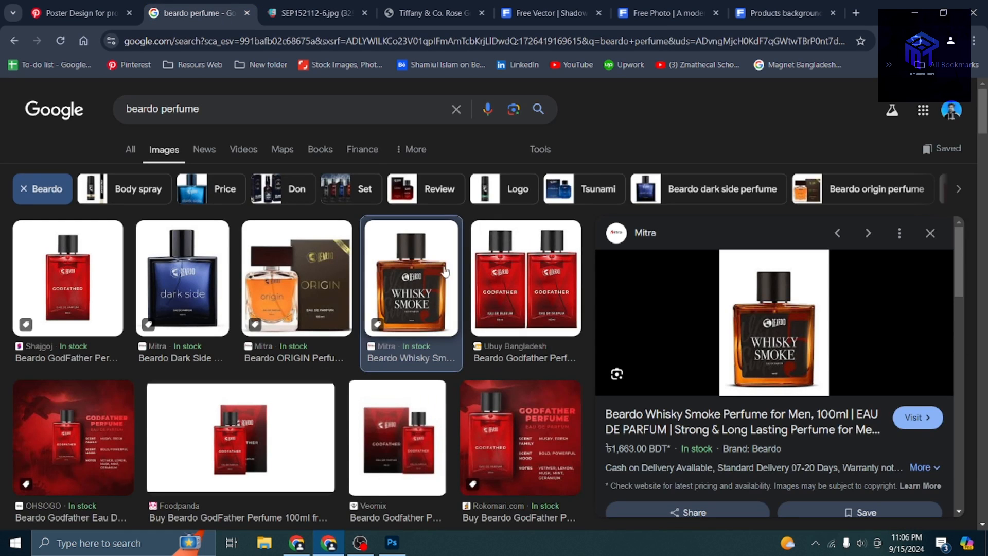
Open the Mitra product page for the Whisky Smoke perfume, view its gallery images and copy the product name from the title.
click(772, 425)
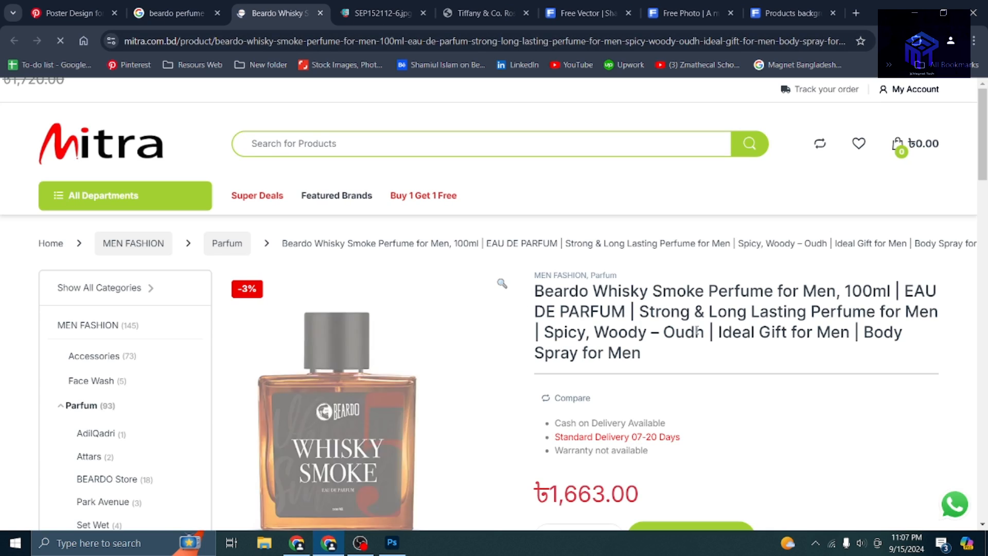
scroll(357, 382, down, 1)
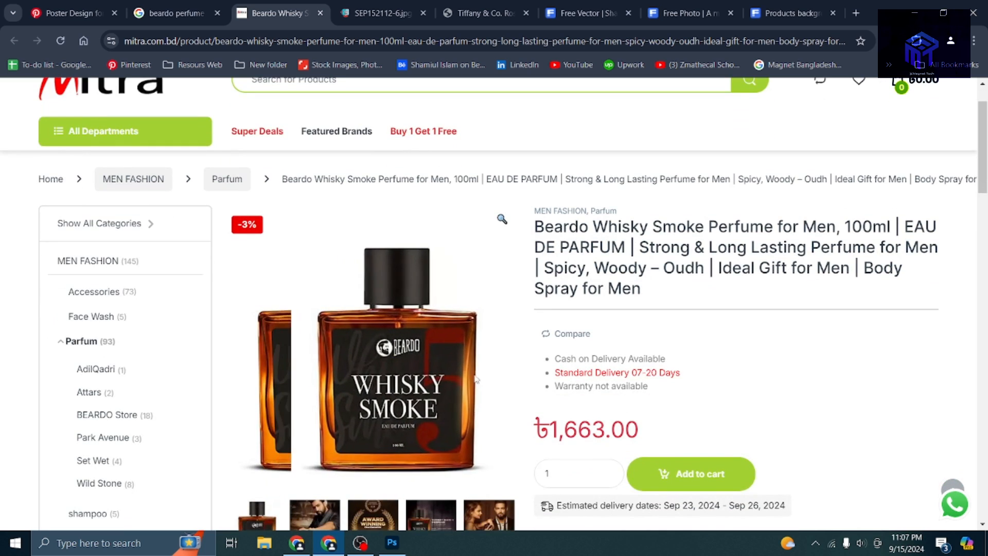
scroll(459, 368, down, 4)
click(439, 342)
scroll(618, 340, up, 5)
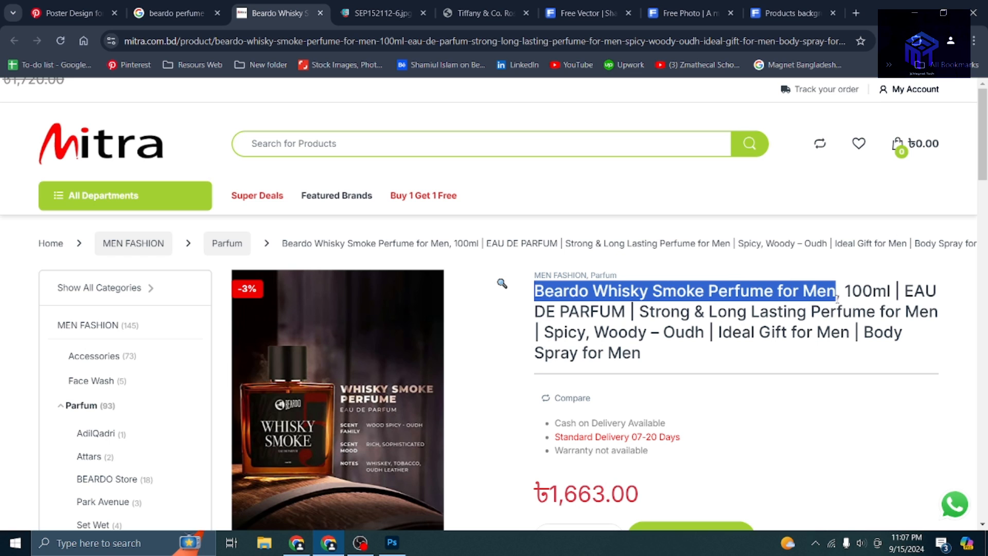
Search Google Images for "Beardo Whisky Smoke Perfume for Men".
click(396, 4)
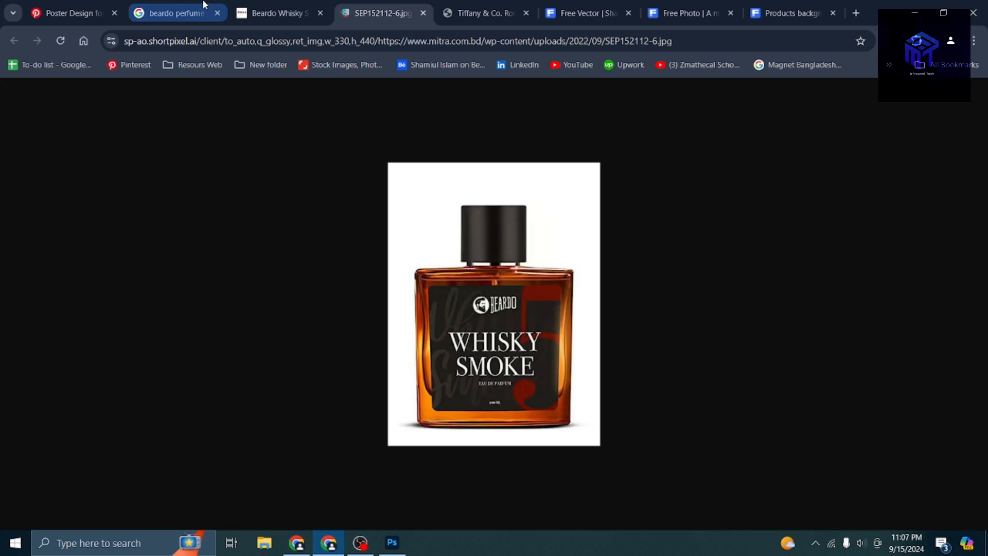
click(177, 40)
click(175, 13)
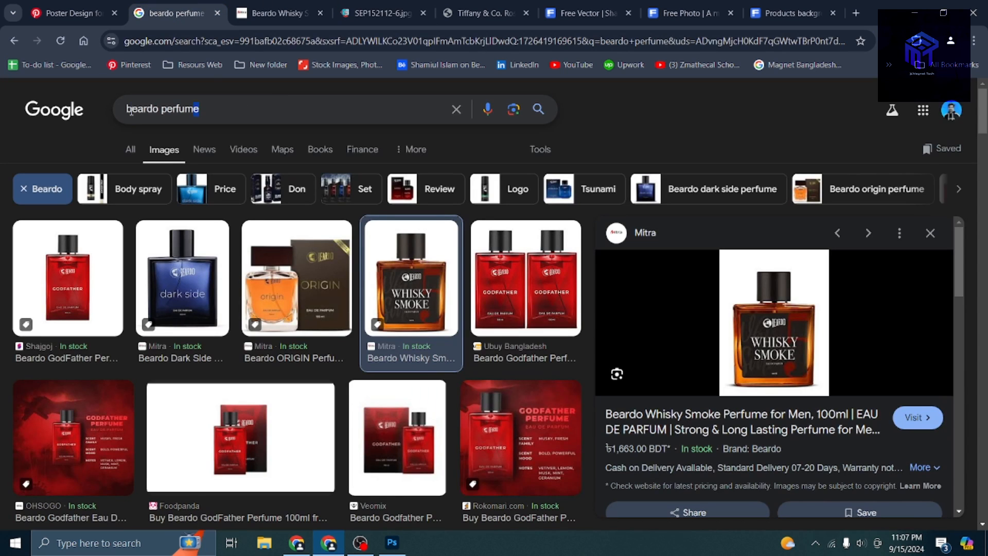
text(Beardo Whisky Smoke Perfume for Men)
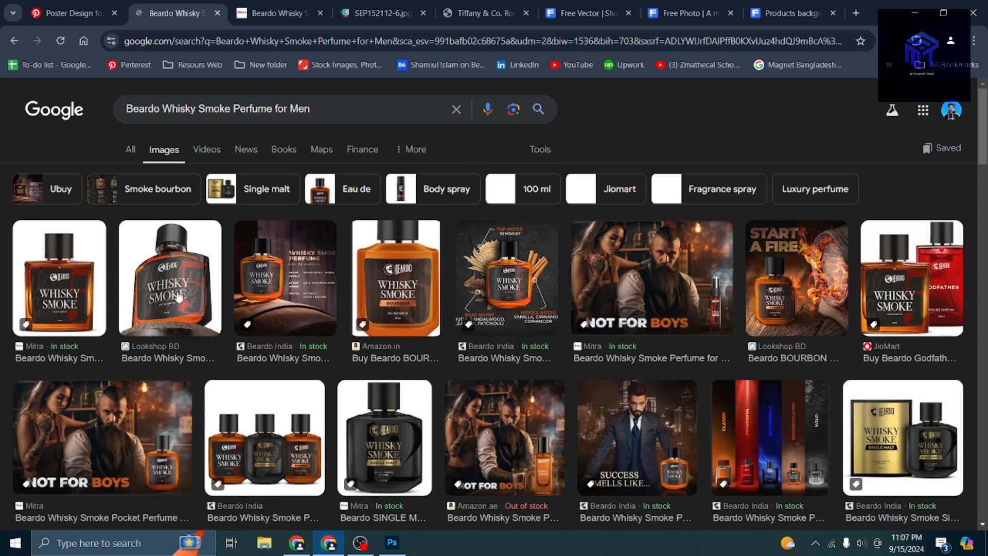
Preview the Lookshop BD, Amazon.in and Mitra bottle images and look through further results for a suitable front-facing product shot.
click(176, 297)
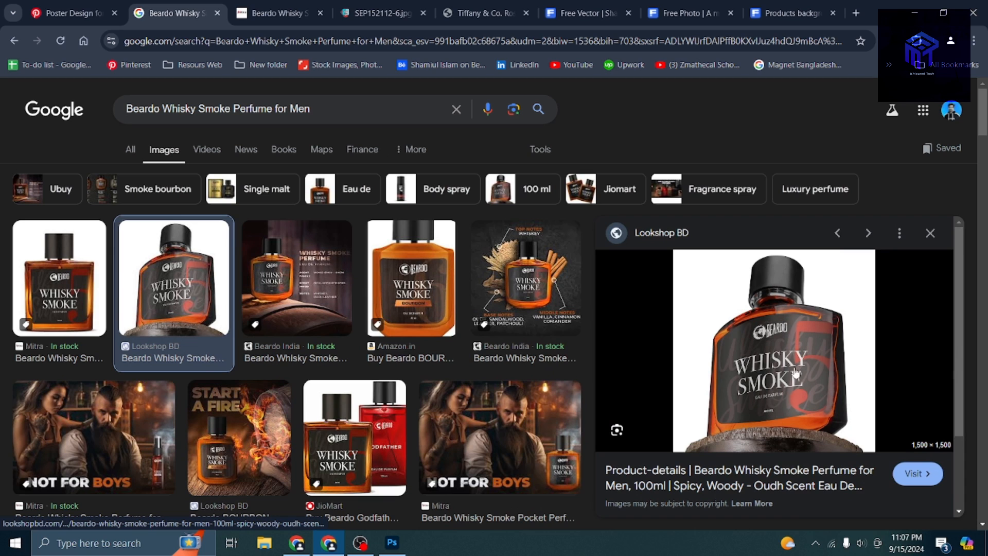
click(424, 273)
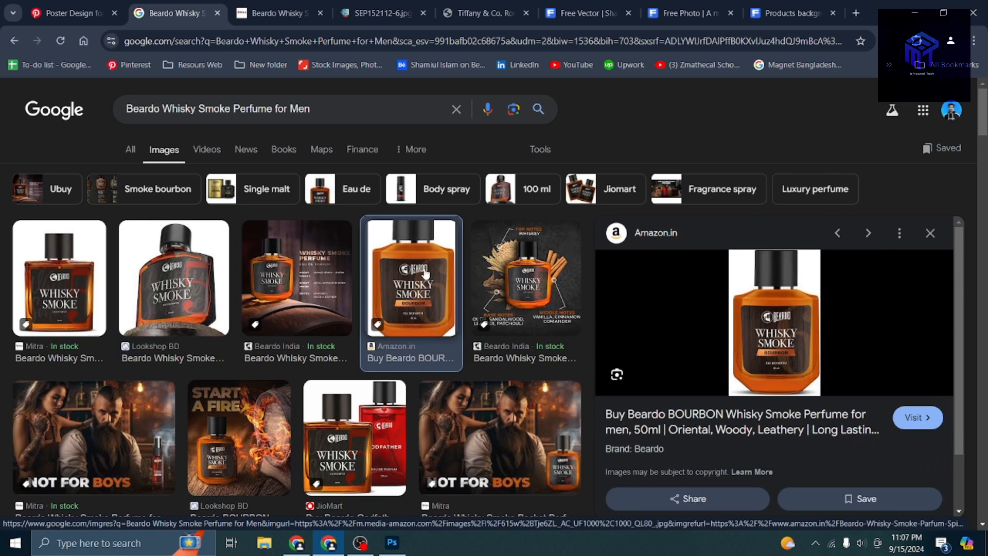
click(47, 273)
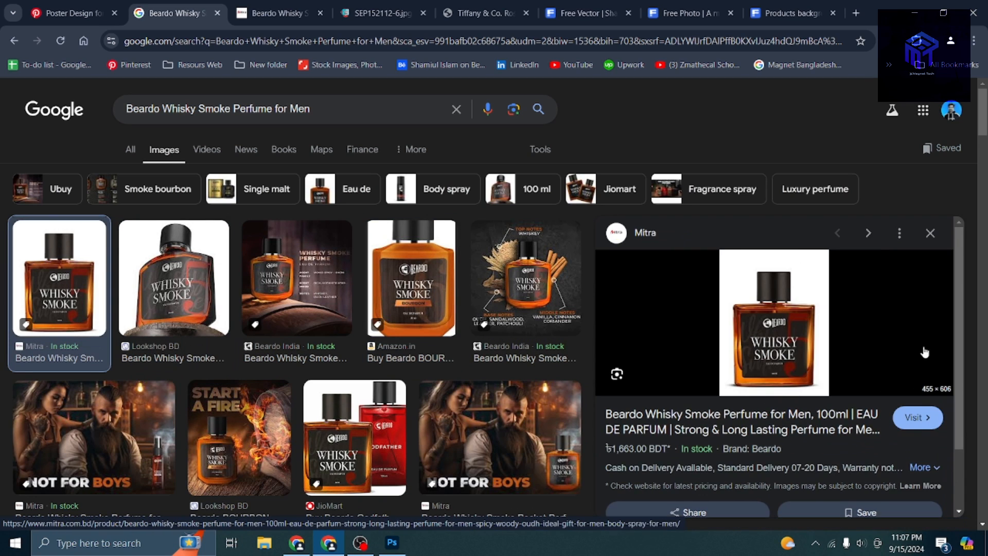
scroll(813, 367, down, 10)
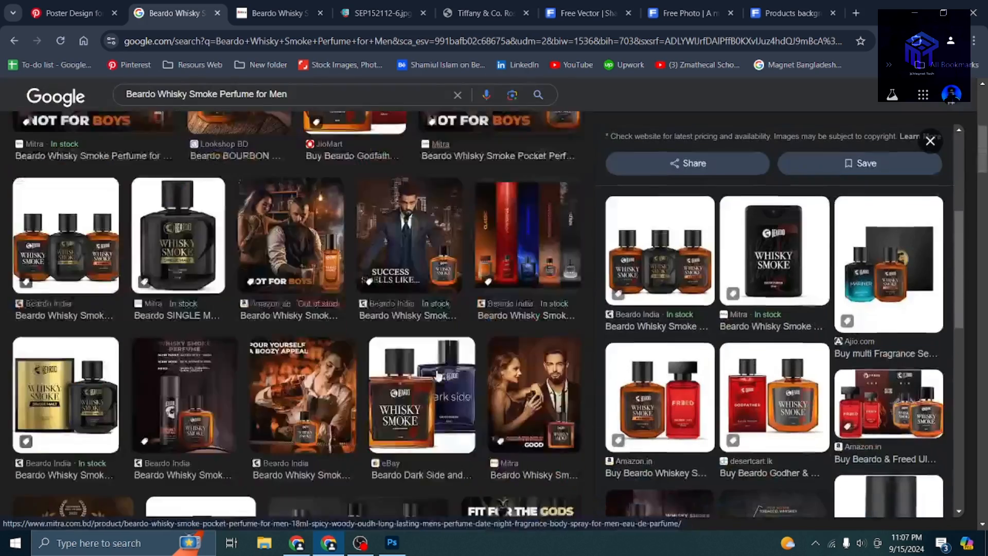
scroll(425, 457, down, 4)
scroll(454, 335, up, 5)
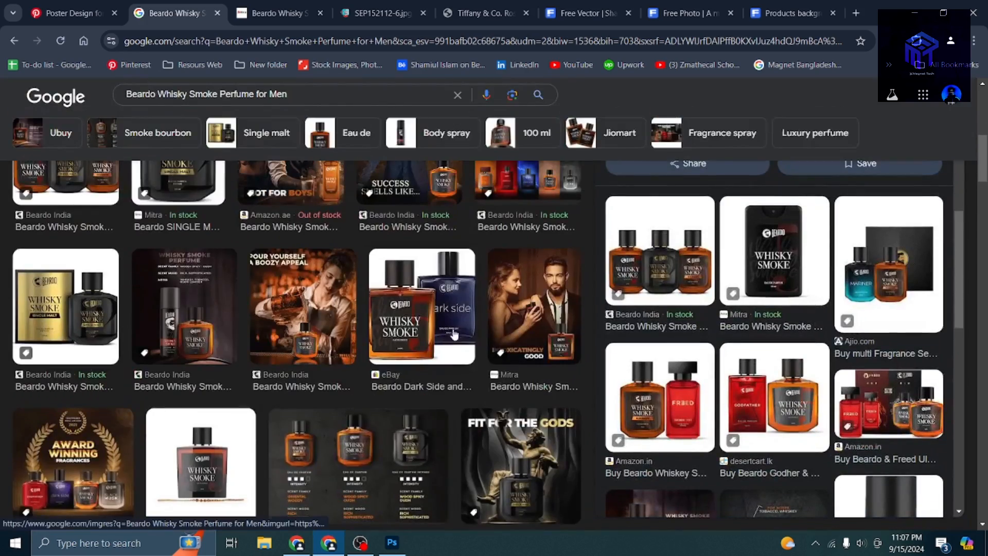
Preview the eBay image pairing Dark Side with Whisky Smoke, and from its related images open the single Whisky Smoke bottle's eBay listing.
click(456, 328)
scroll(322, 376, down, 10)
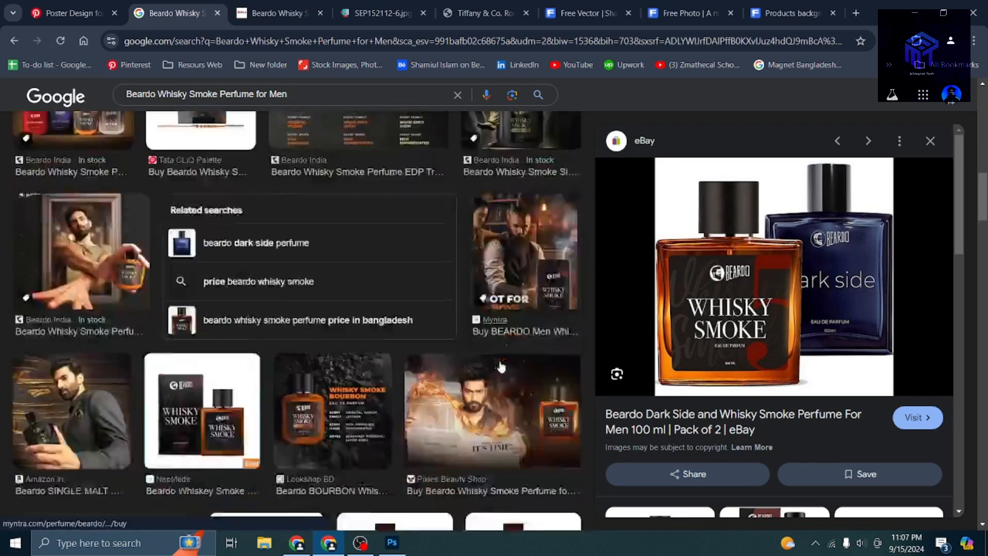
scroll(646, 356, down, 5)
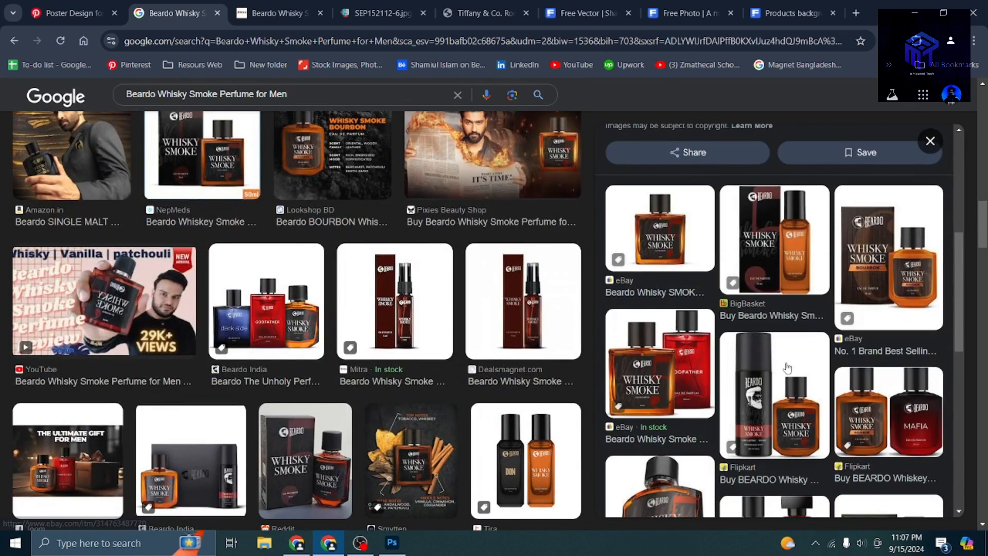
scroll(309, 360, down, 6)
click(679, 252)
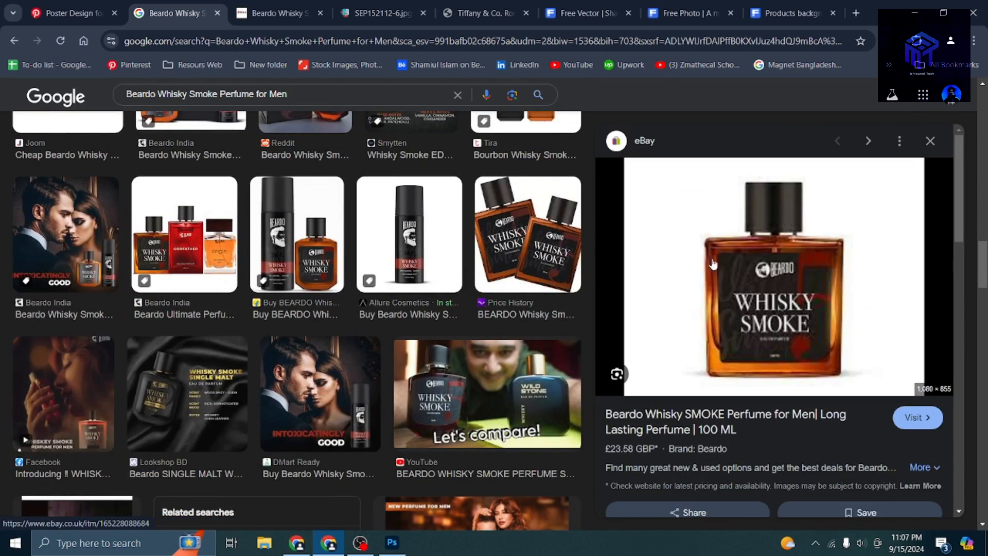
click(776, 275)
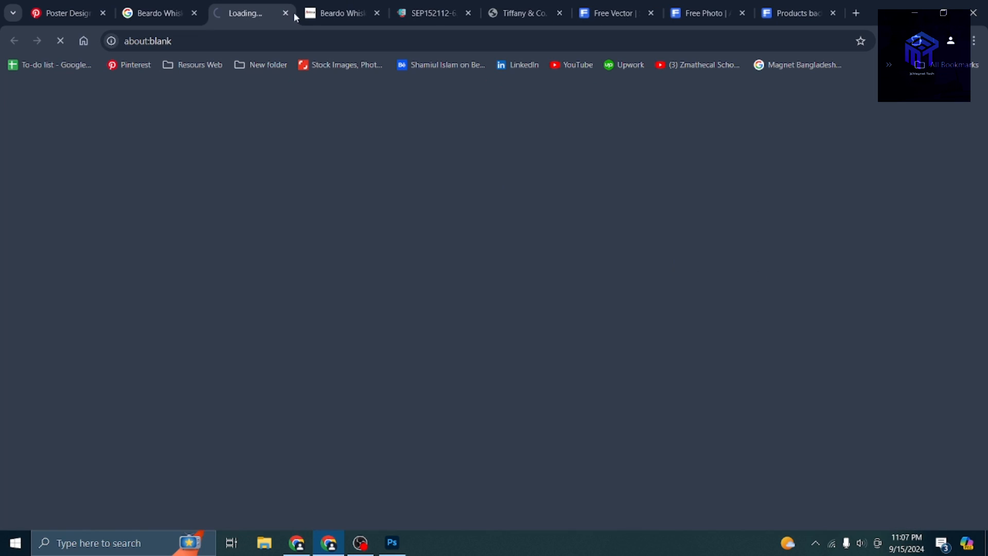
Return to the image results and preview the Amazon.ae image of two Whisky Smoke bottles side by side.
click(325, 13)
click(242, 13)
click(184, 13)
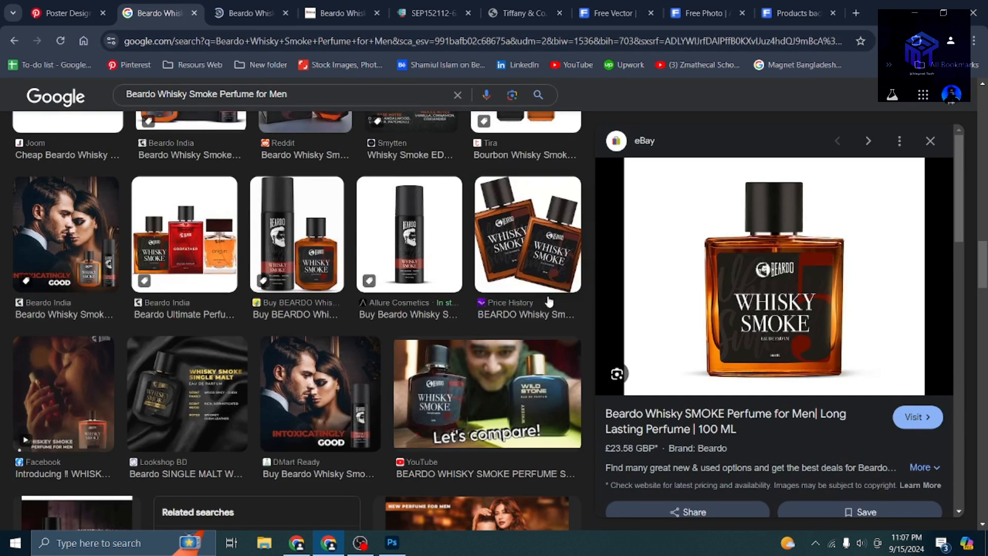
scroll(550, 302, down, 8)
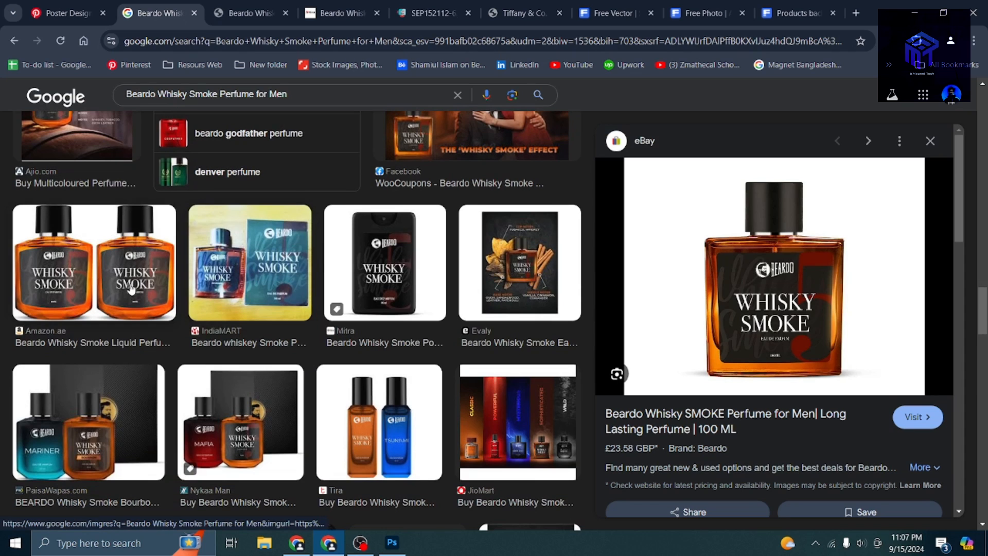
click(131, 289)
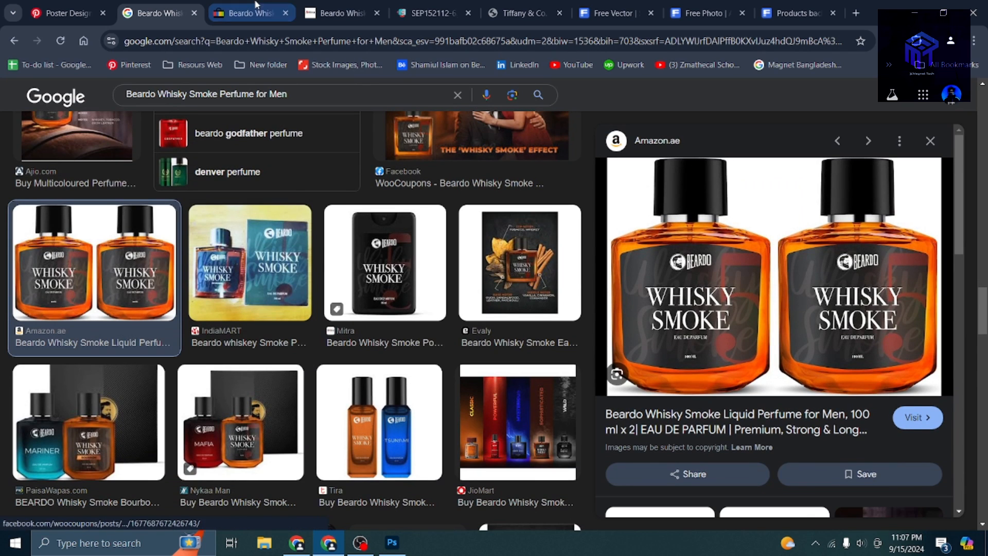
Review the Whisky Smoke bottle photo and similar items on the eBay listing, then return to the Google image results.
click(259, 17)
scroll(388, 269, down, 6)
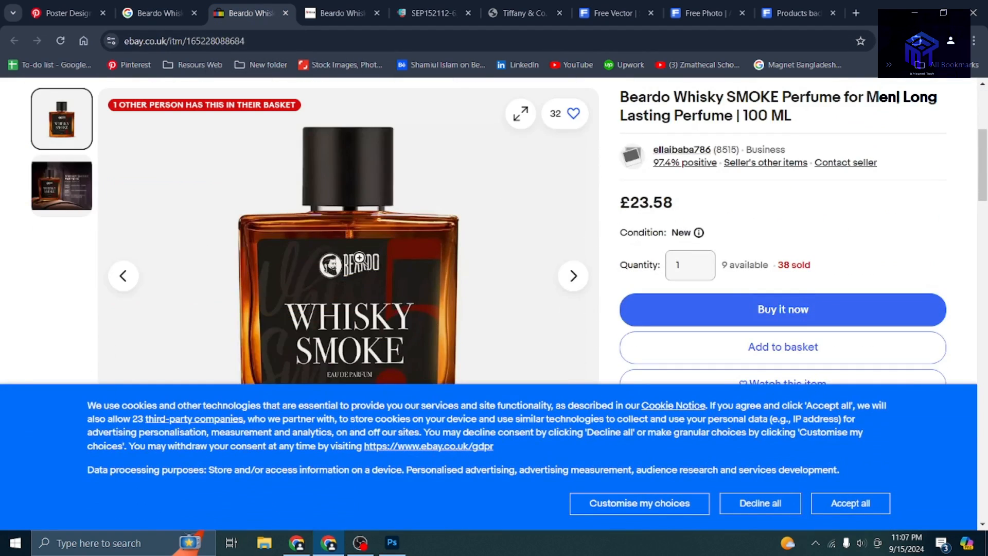
click(388, 269)
scroll(388, 270, down, 10)
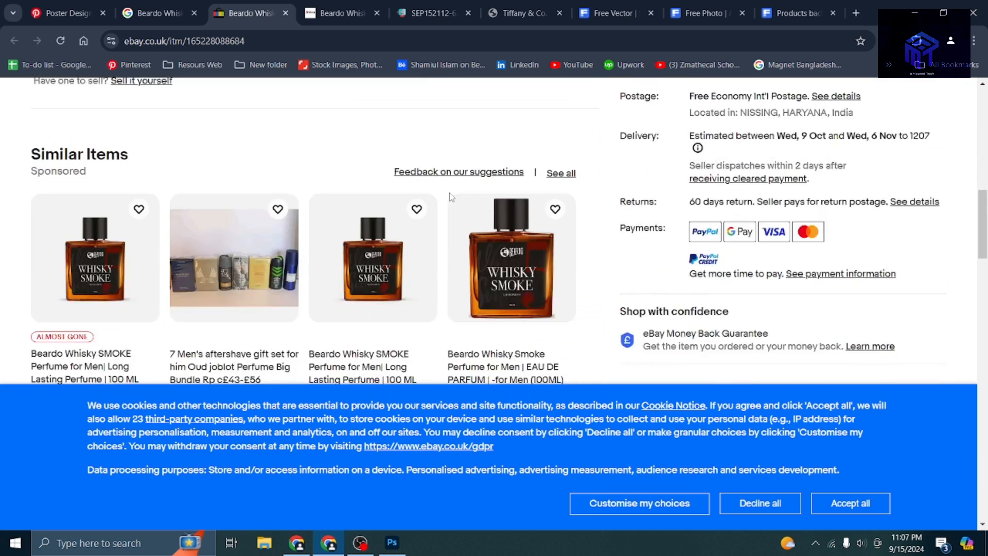
click(163, 11)
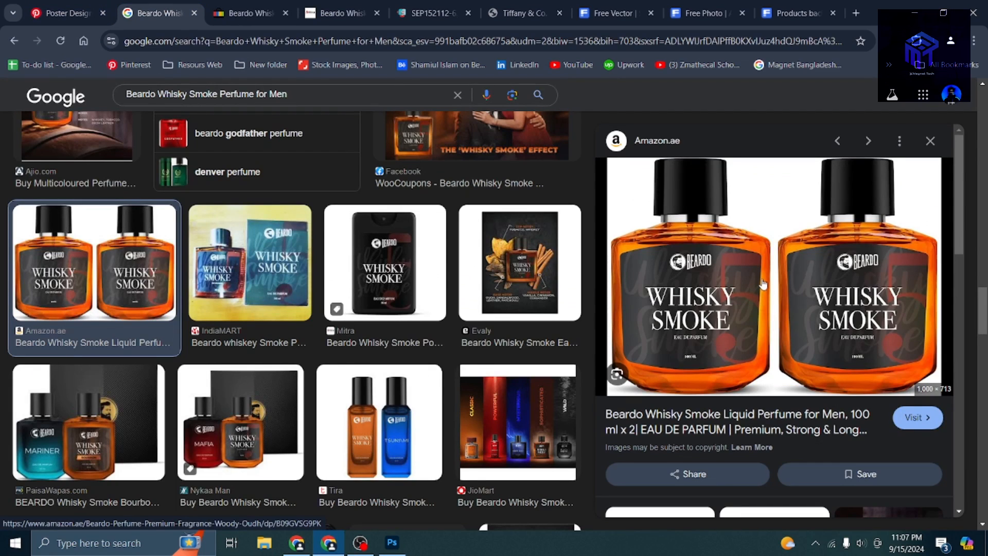
Copy the Amazon.ae image of two Whisky Smoke bottles side by side from its preview.
right_click(763, 263)
click(724, 273)
scroll(724, 273, down, 2)
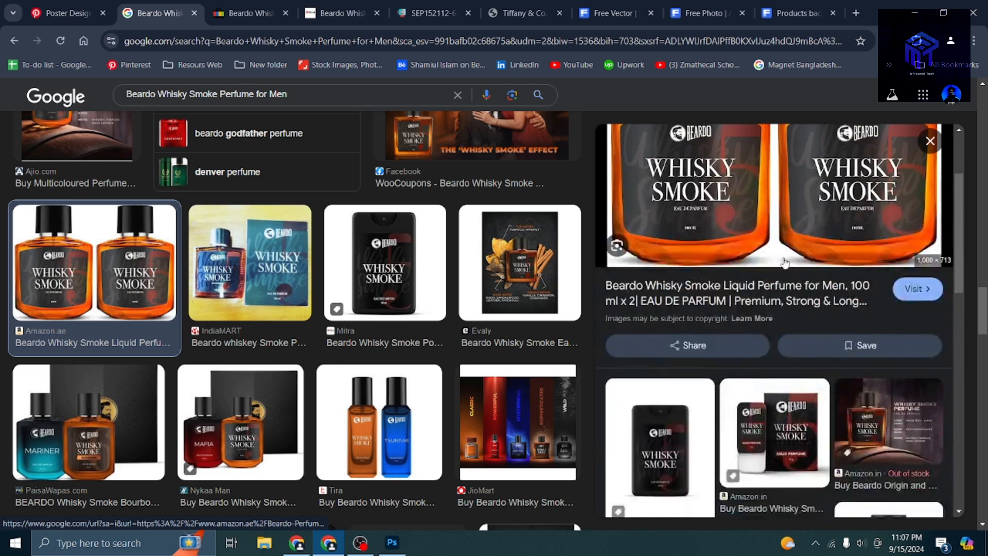
scroll(785, 262, up, 2)
right_click(778, 241)
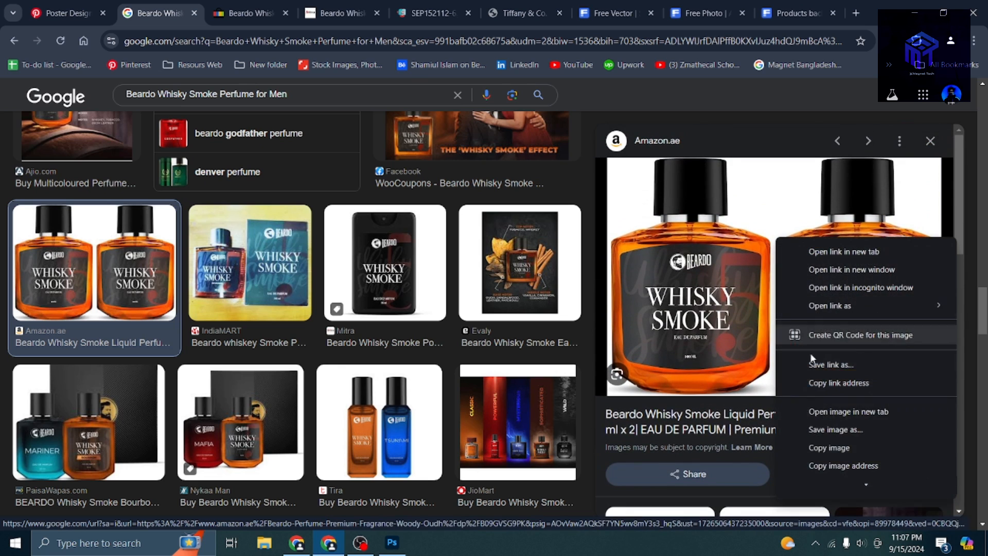
click(833, 453)
scroll(466, 330, down, 2)
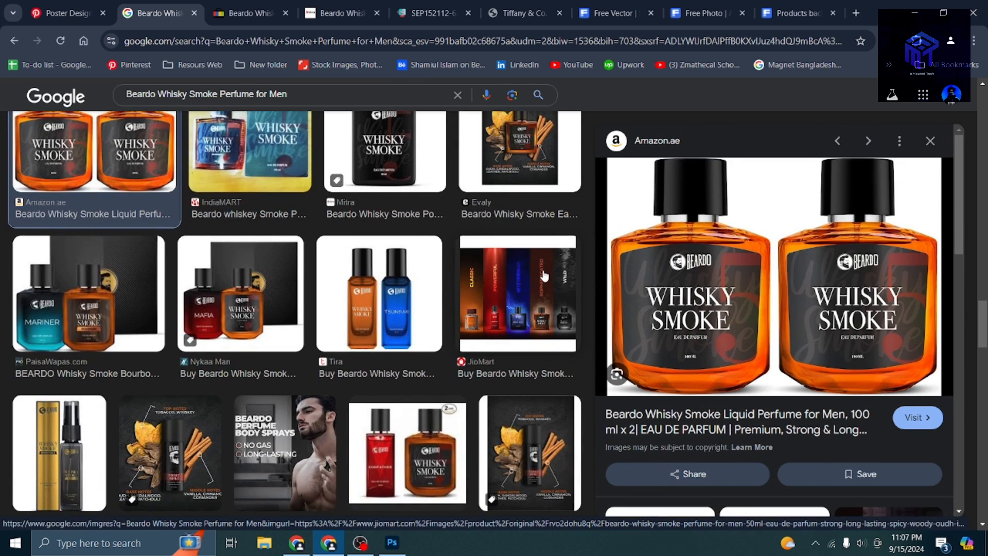
scroll(544, 271, down, 7)
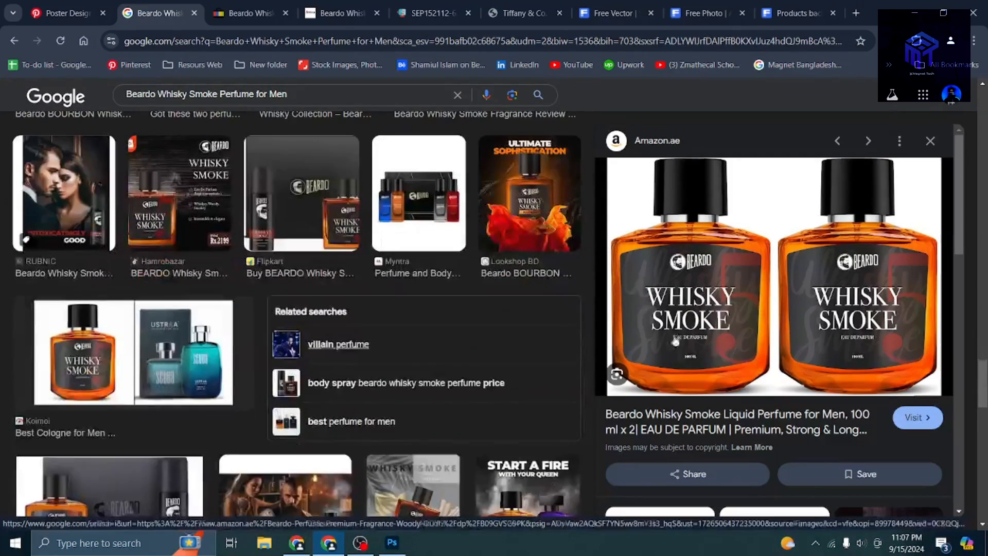
right_click(778, 305)
click(707, 238)
right_click(761, 211)
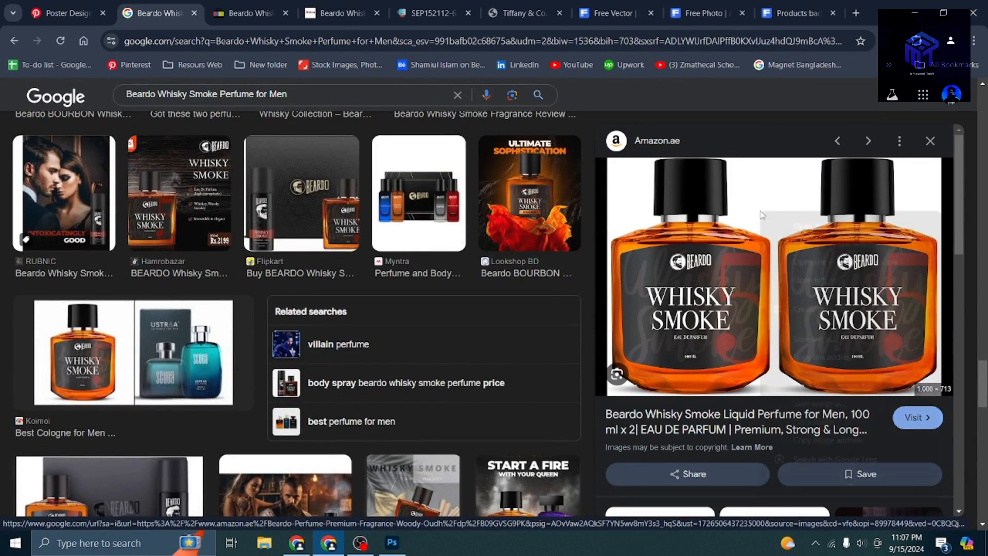
right_click(719, 276)
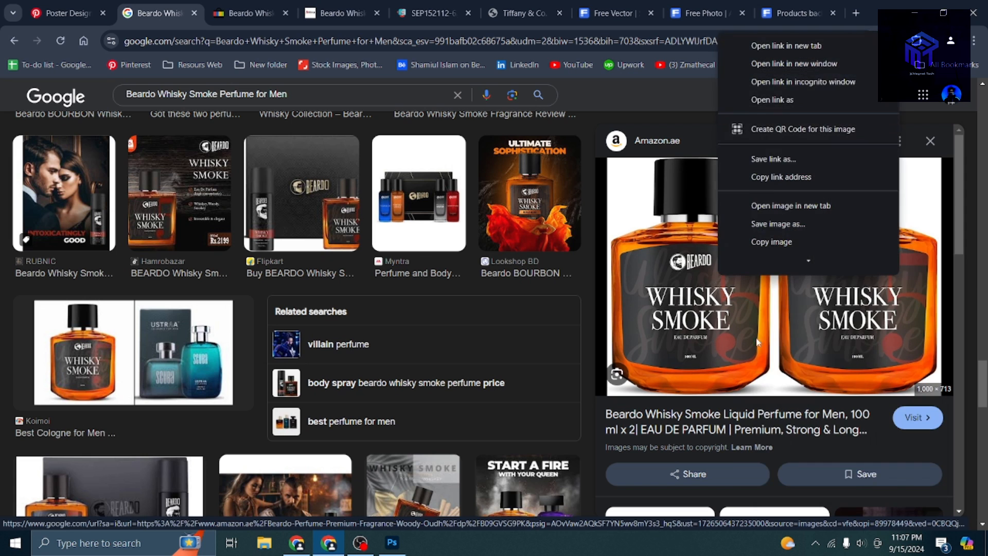
click(772, 245)
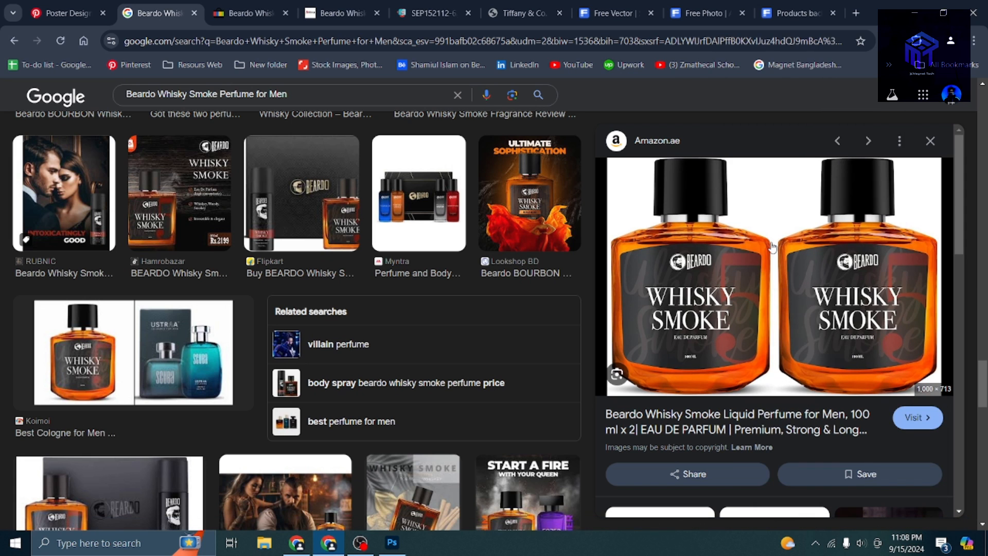
Preview the Koimoi image pairing Whisky Smoke with Ustraa Scuba and look through its related images.
click(138, 369)
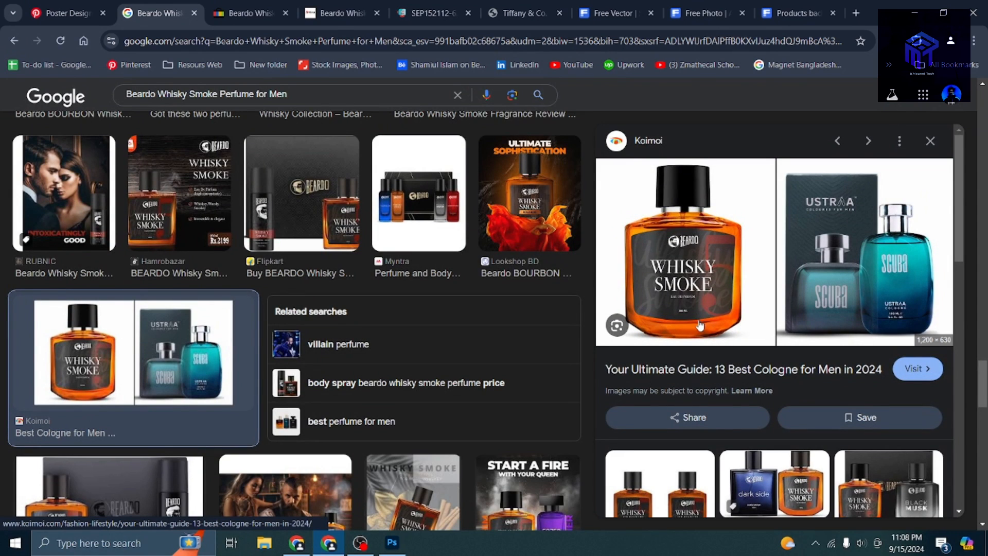
scroll(592, 428, down, 3)
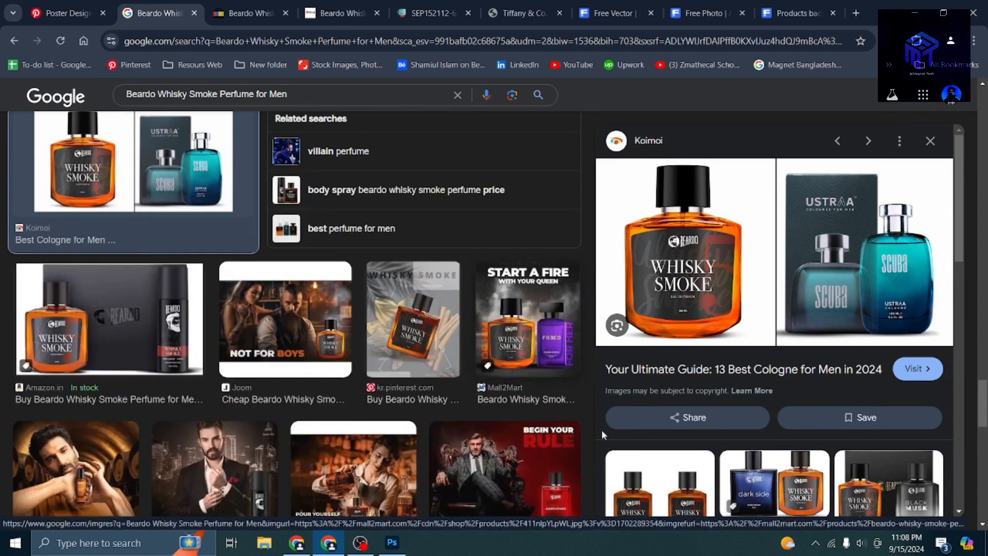
scroll(699, 410, down, 4)
scroll(640, 180, down, 3)
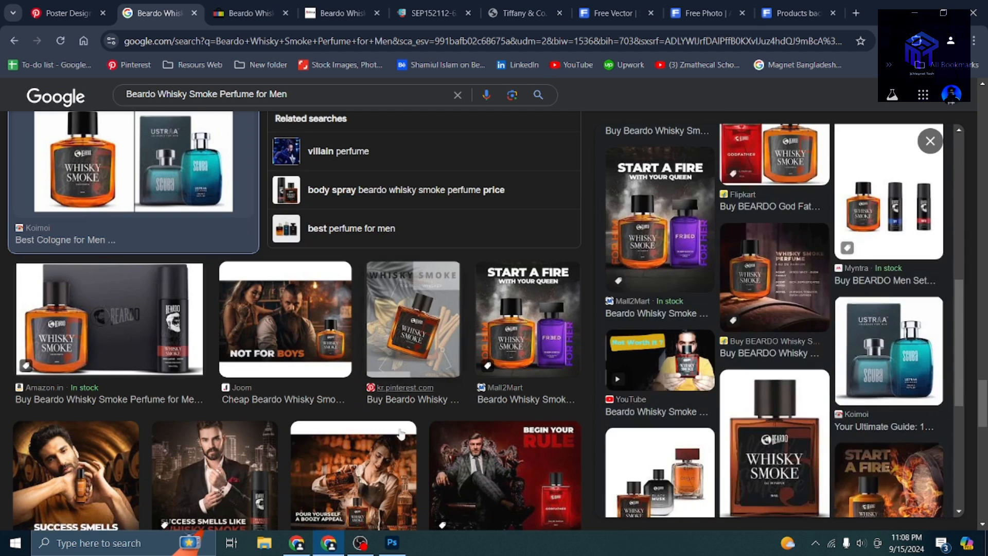
scroll(443, 509, down, 4)
Switch to Photoshop and paste the copied two-bottle image into the blank 4500 x 5100 px document.
click(392, 551)
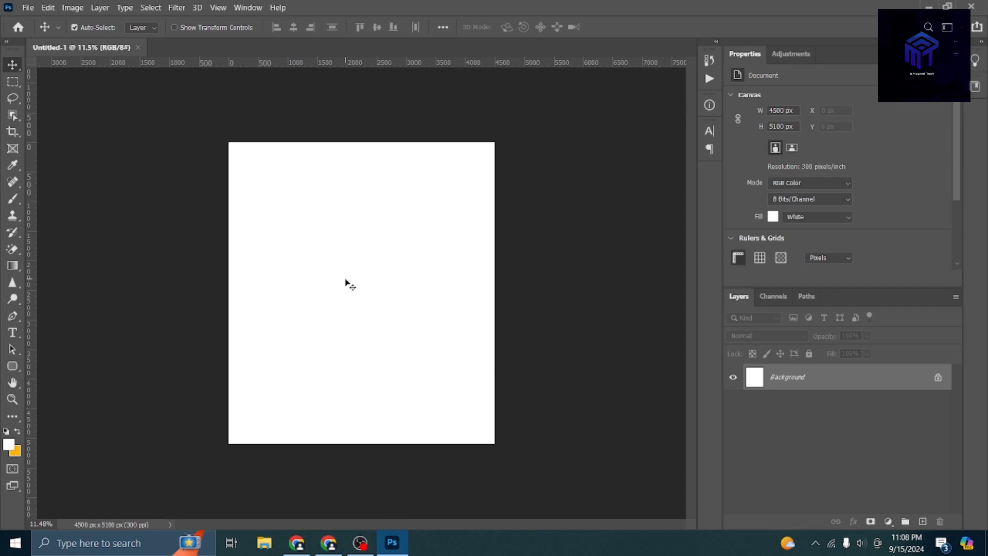
key(ctrl+v)
Try scaling the pasted two-bottle layer to about 338% and inspect the enlarged bottles up close.
key(ctrl+t)
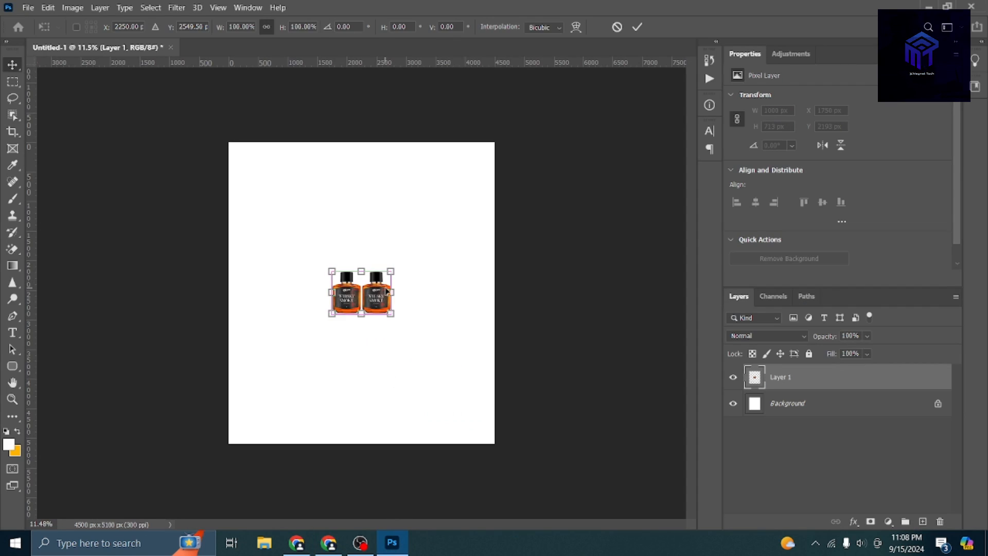
drag(393, 272, 445, 200)
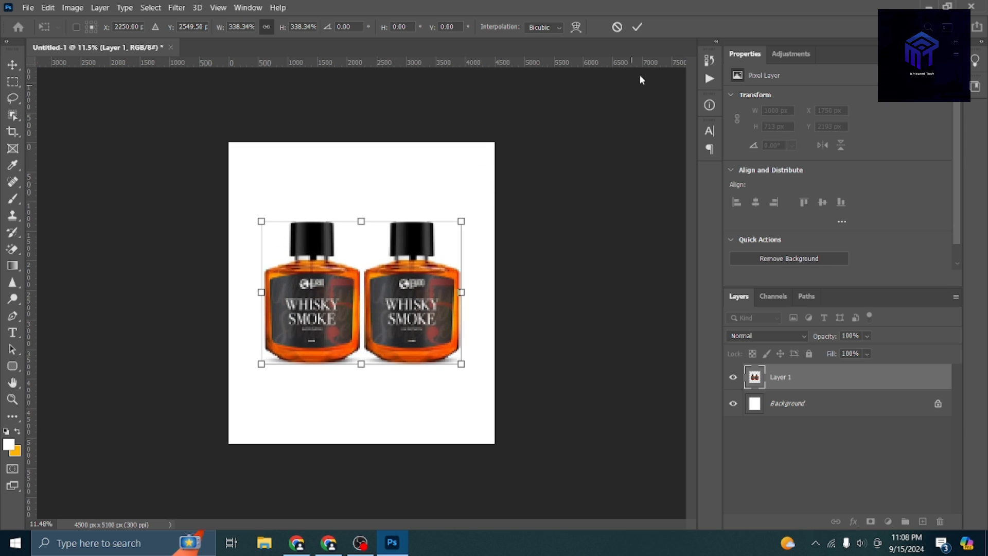
click(637, 27)
scroll(359, 340, up, 2)
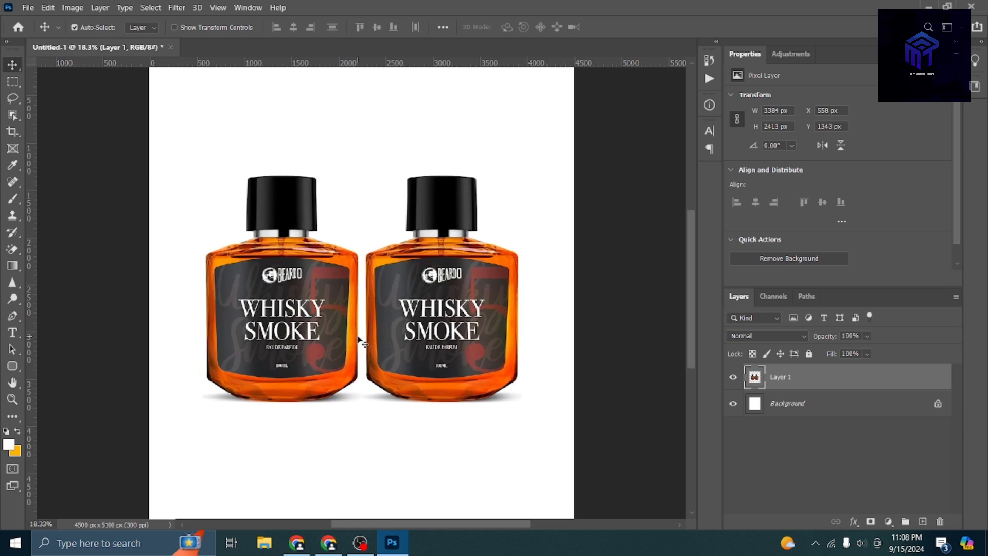
click(12, 83)
scroll(297, 262, up, 4)
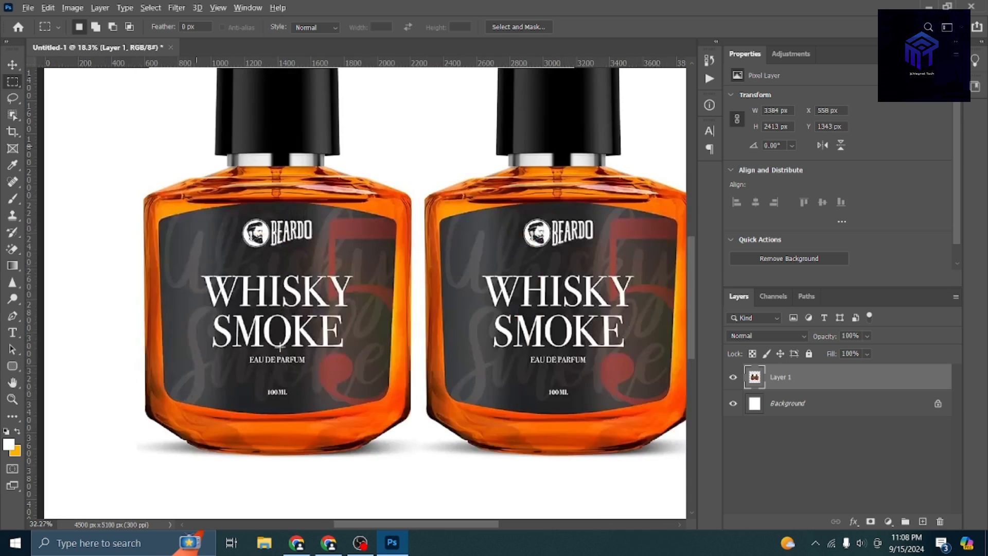
scroll(395, 369, down, 3)
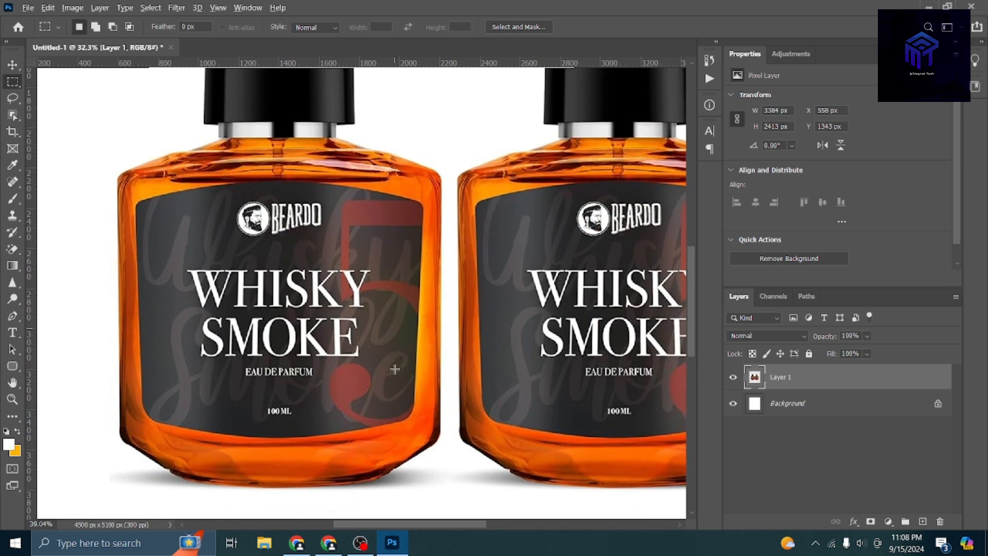
scroll(401, 375, down, 2)
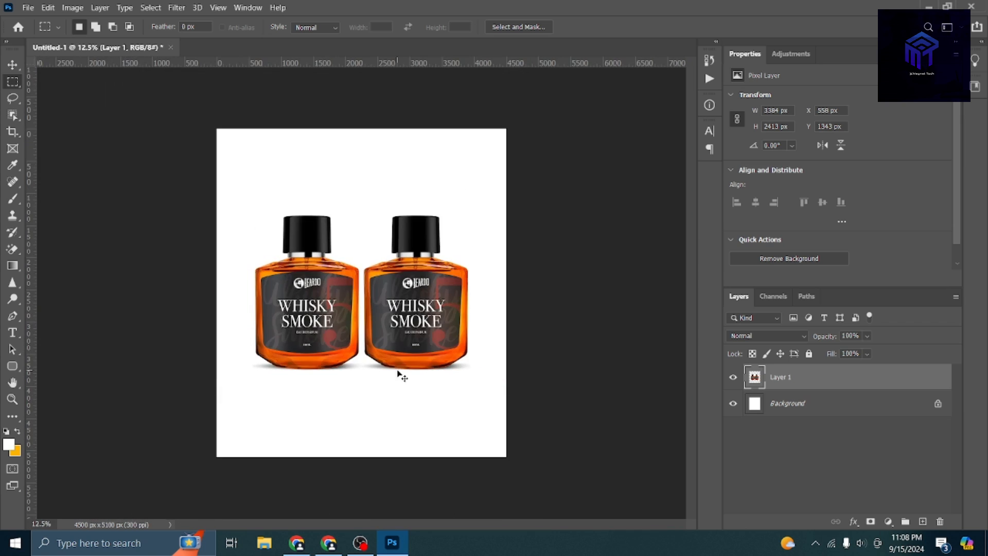
Undo the enlargement of the pasted two-bottle layer.
scroll(371, 371, up, 1)
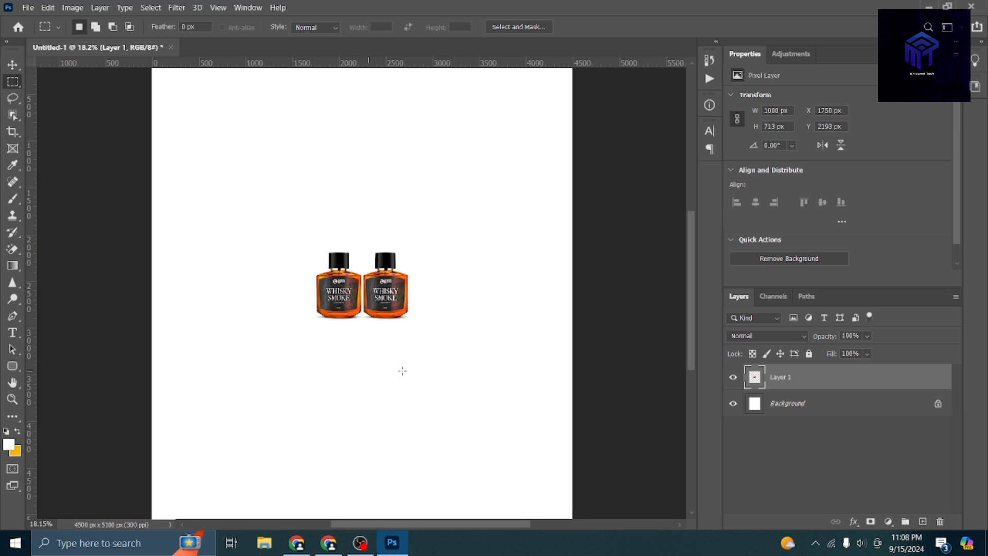
scroll(431, 302, down, 2)
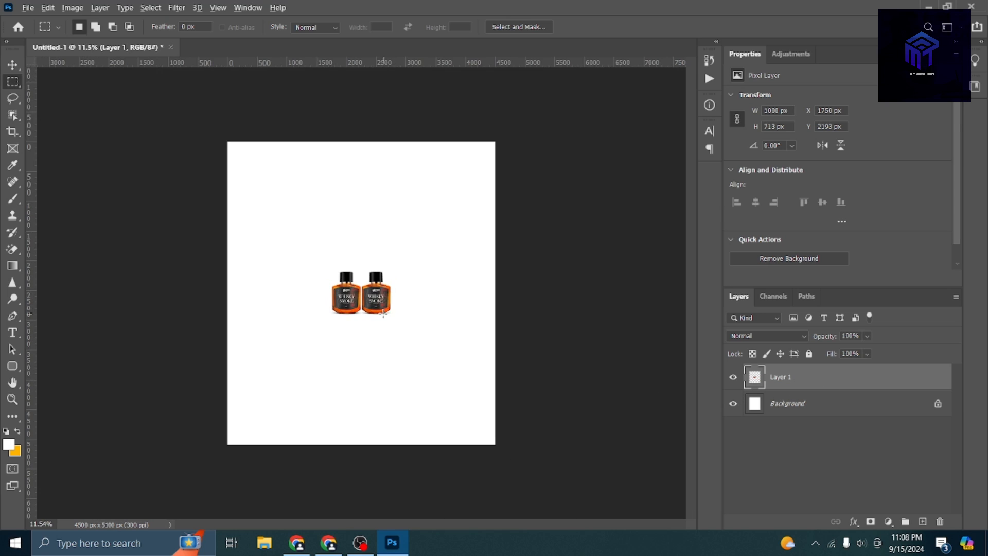
scroll(432, 302, up, 2)
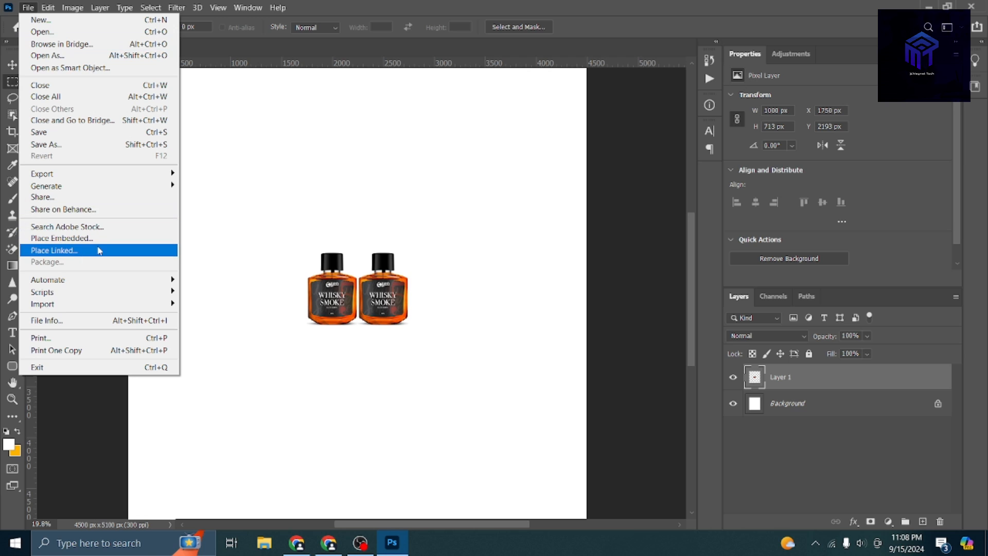
click(537, 279)
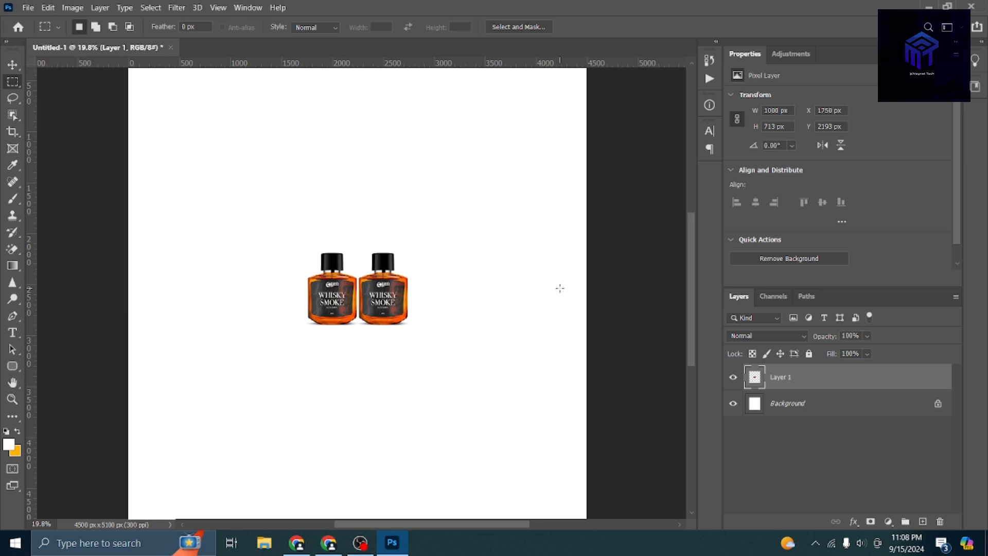
Convert the pasted two-bottle layer to a smart object.
scroll(581, 292, down, 3)
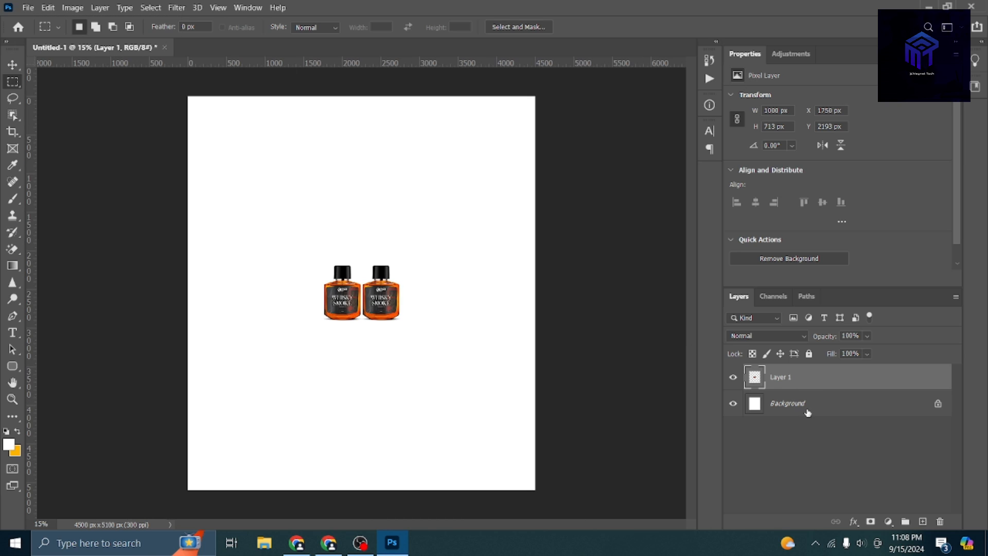
right_click(810, 382)
click(756, 167)
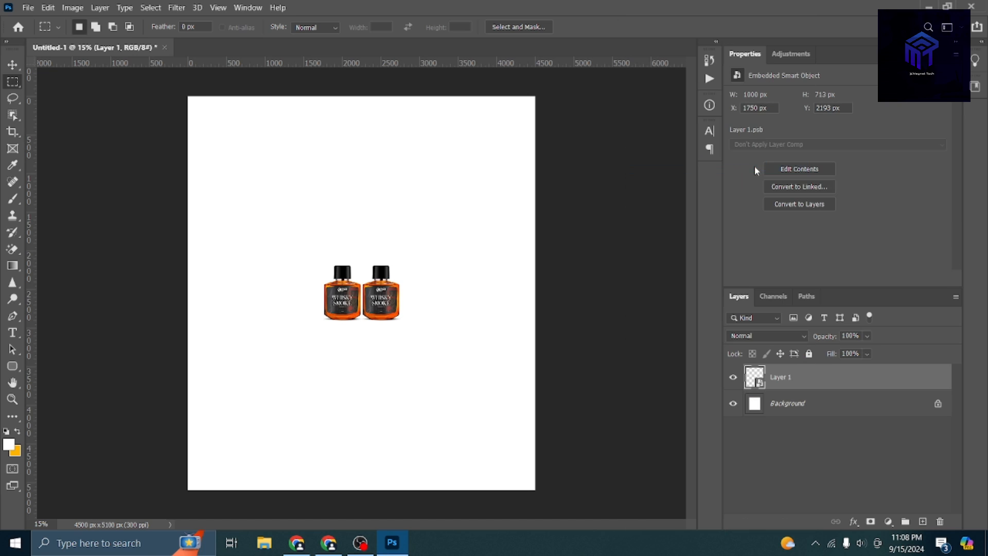
Scale the two-bottle smart object to about 389% and centre it on the canvas.
click(13, 65)
key(ctrl+t)
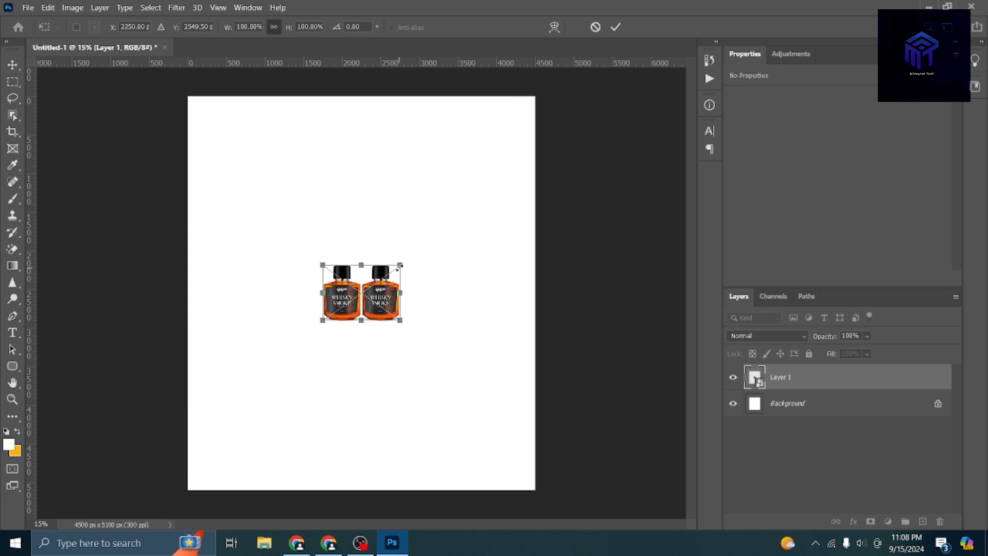
drag(400, 266, 501, 166)
drag(416, 294, 414, 298)
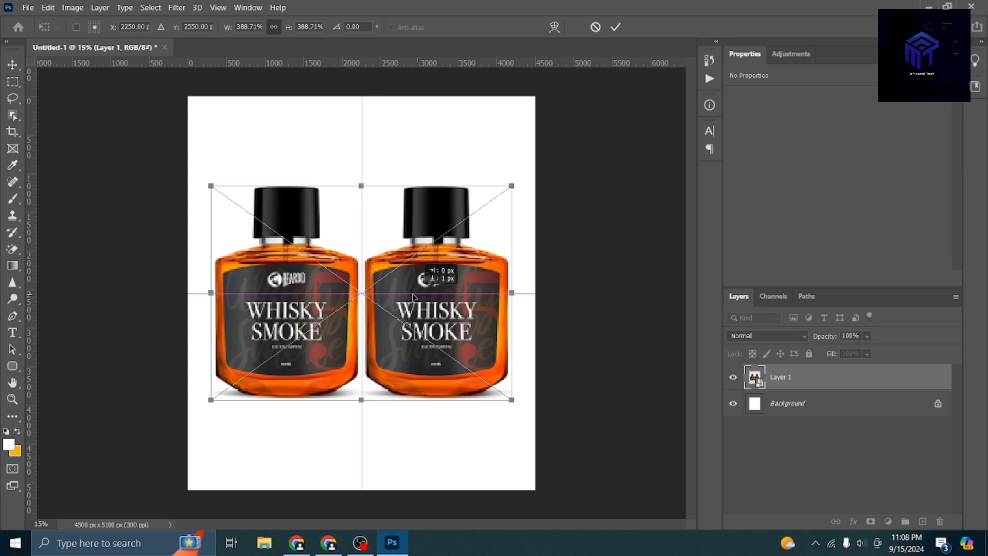
click(616, 27)
Examine the label text and glass edges of the enlarged bottles up close to judge their image quality.
scroll(305, 367, up, 2)
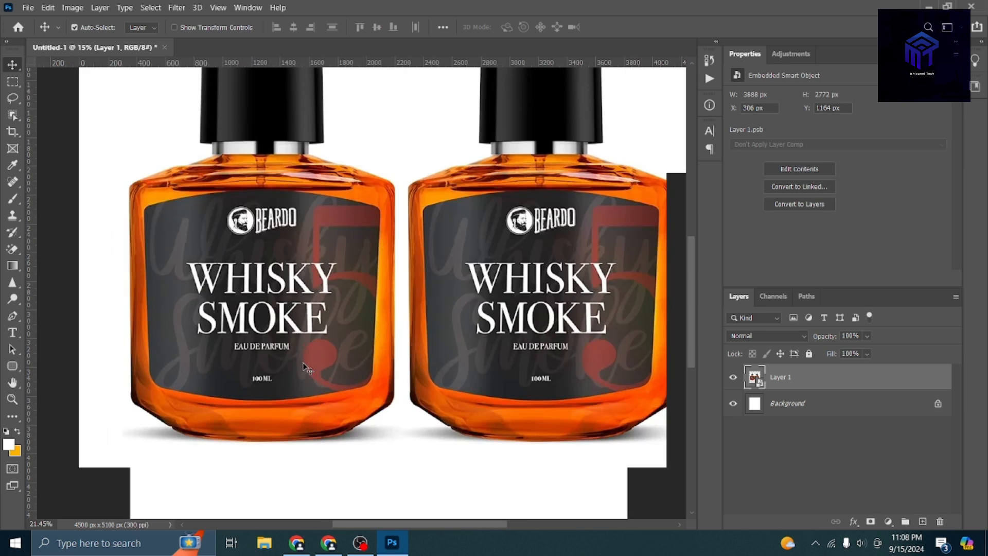
scroll(300, 350, up, 3)
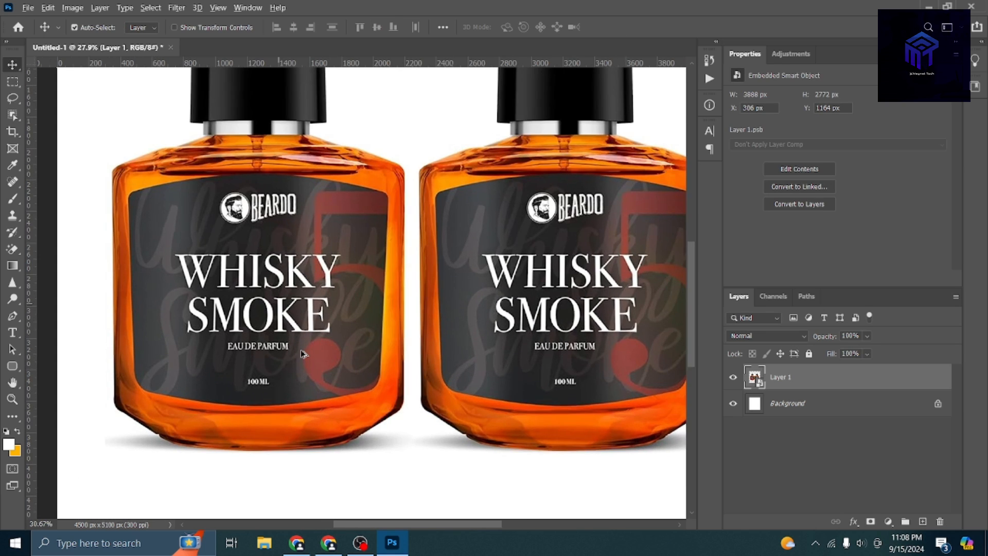
scroll(310, 349, down, 7)
scroll(310, 350, down, 3)
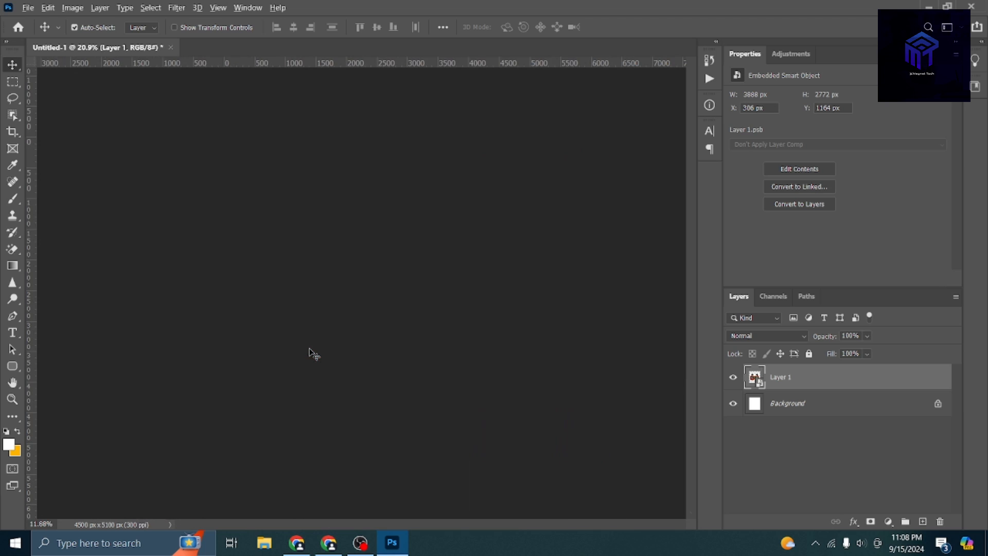
scroll(317, 354, up, 3)
scroll(321, 359, up, 3)
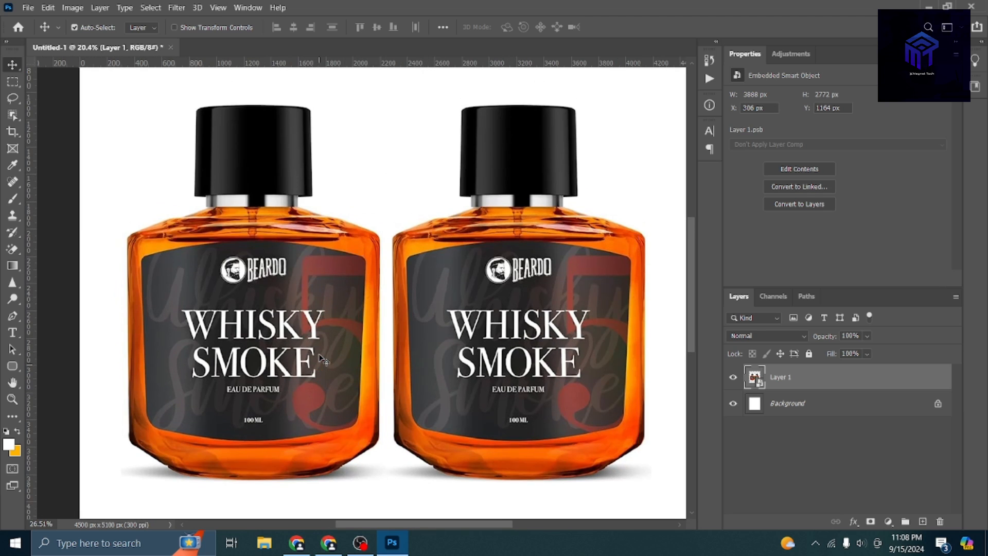
scroll(509, 361, down, 3)
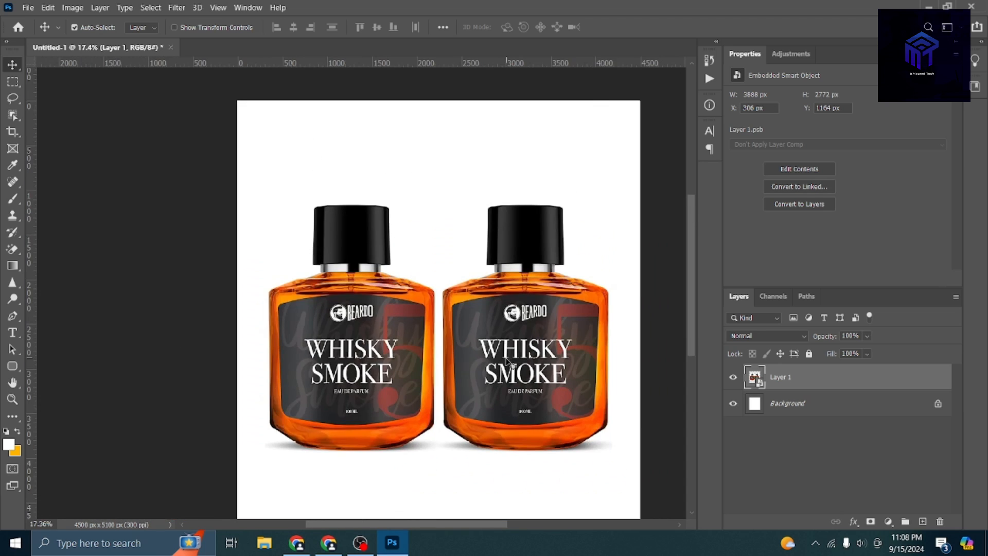
Rasterize the enlarged two-bottle smart object layer.
right_click(807, 384)
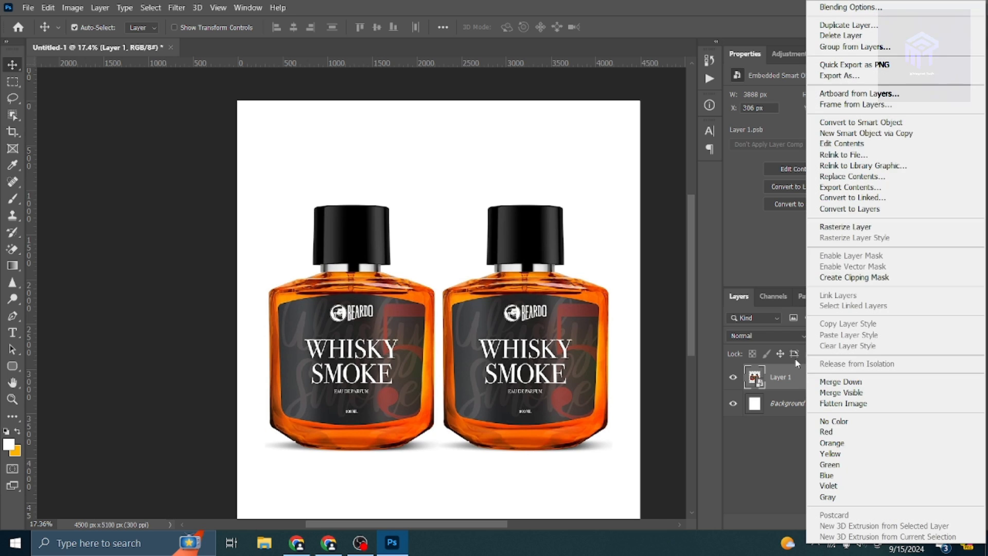
click(852, 228)
scroll(422, 388, up, 2)
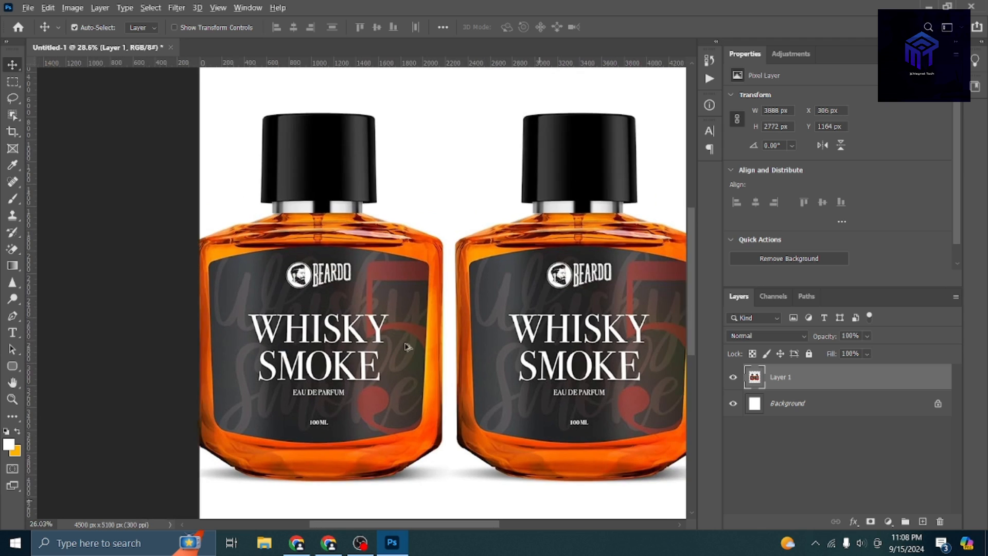
Isolate the left perfume bottle on its own layer using a rectangular selection, and delete the original two-bottle layer.
scroll(407, 347, down, 1)
key(m)
drag(212, 98, 455, 497)
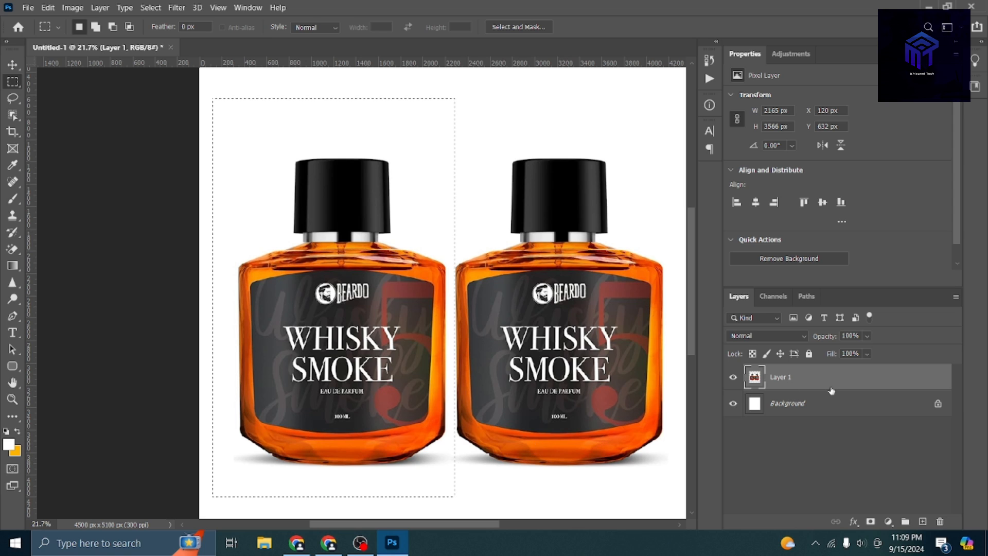
key(ctrl+shift+alt+n)
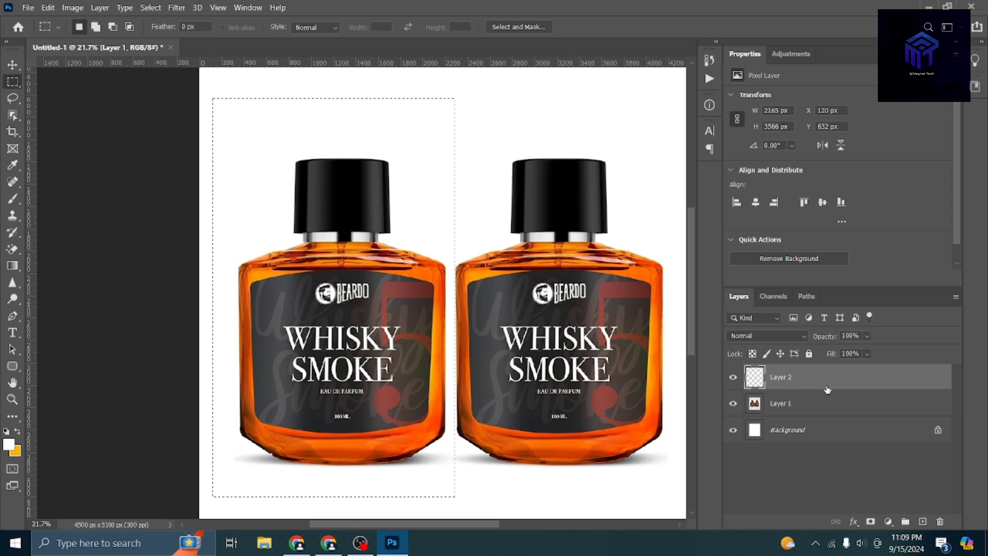
click(807, 409)
key(Delete)
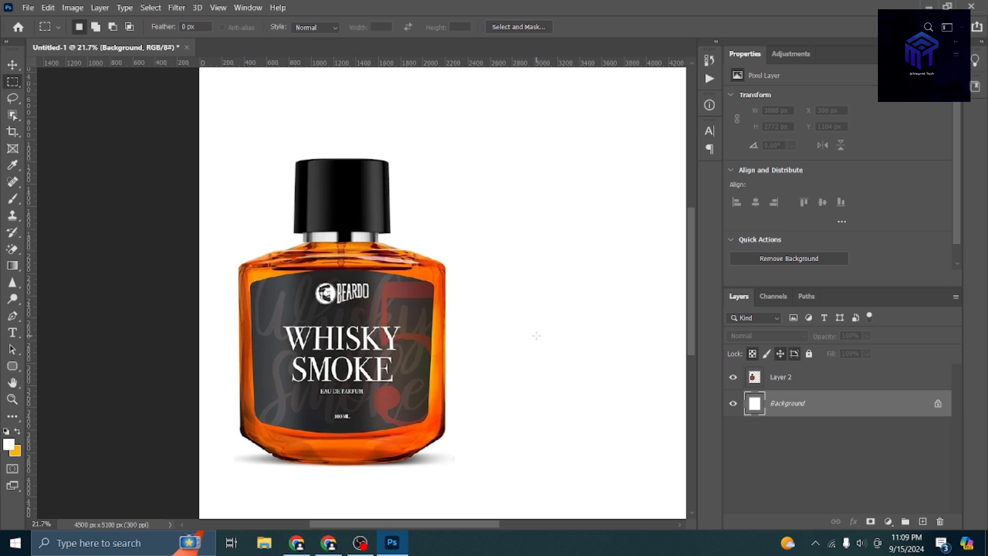
Move the single bottle to the centre of the canvas and deselect its layer.
click(12, 64)
drag(353, 363, 516, 335)
scroll(422, 344, down, 3)
drag(399, 300, 367, 316)
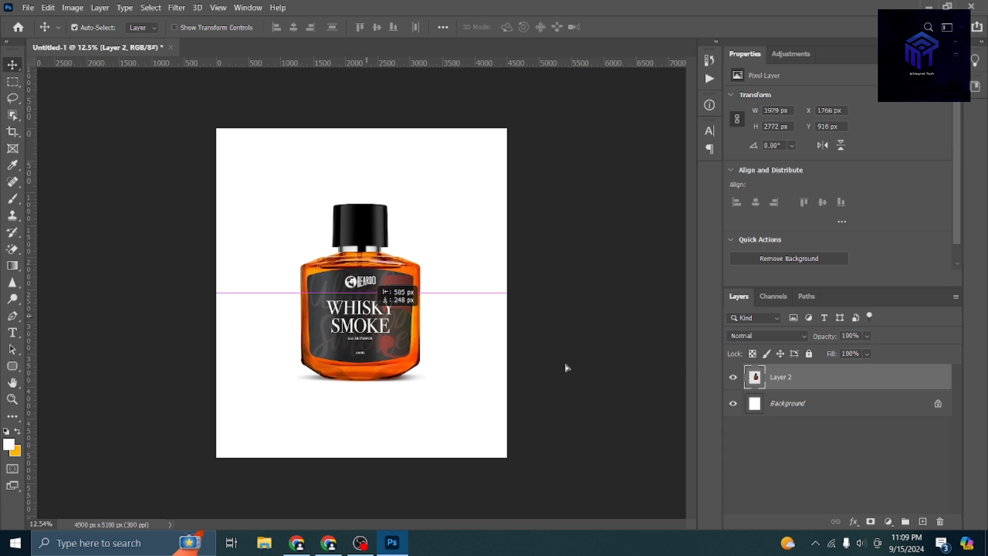
click(555, 371)
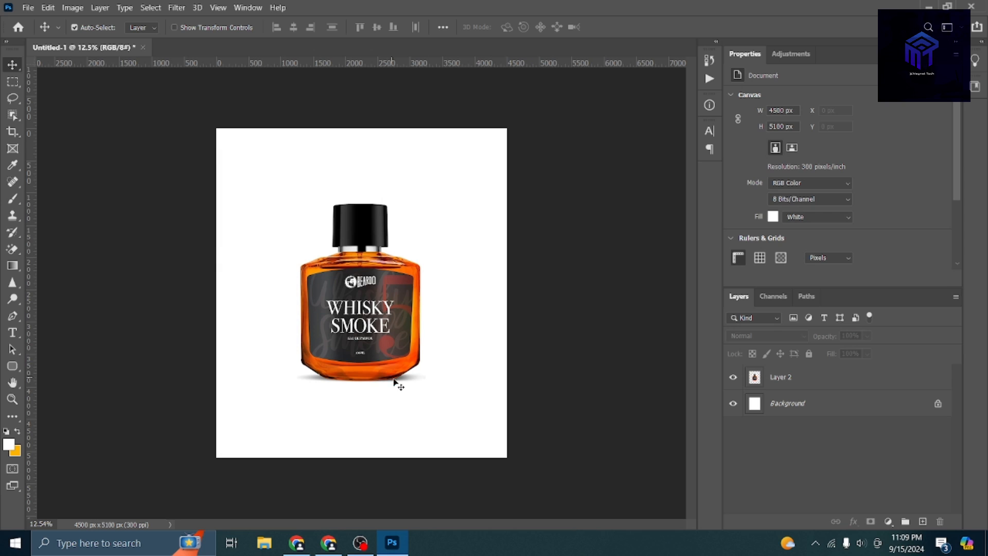
Hide the Background layer and erase the white area around the bottle with the Magic Eraser at tolerance 32.
click(733, 404)
scroll(400, 397, up, 3)
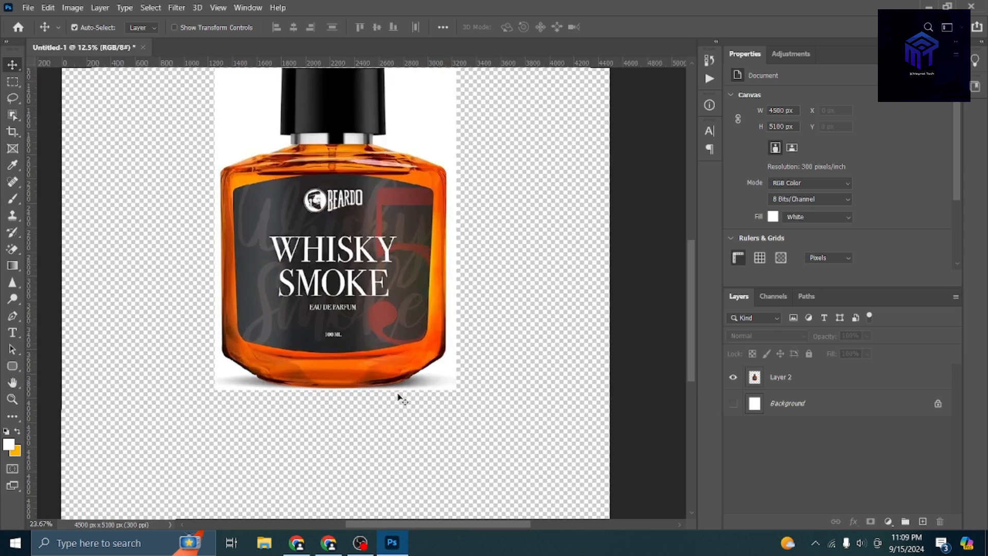
scroll(400, 398, up, 2)
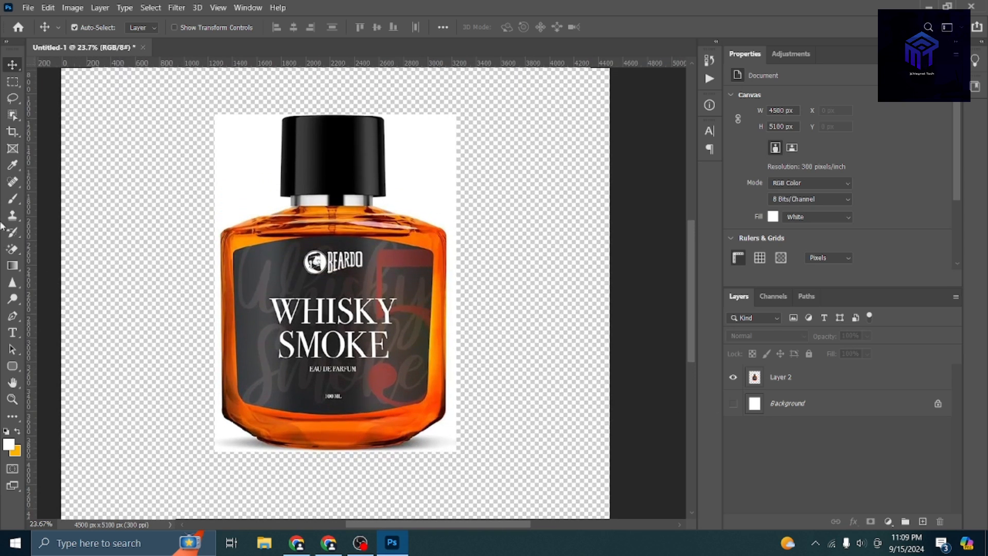
click(12, 249)
scroll(228, 136, up, 1)
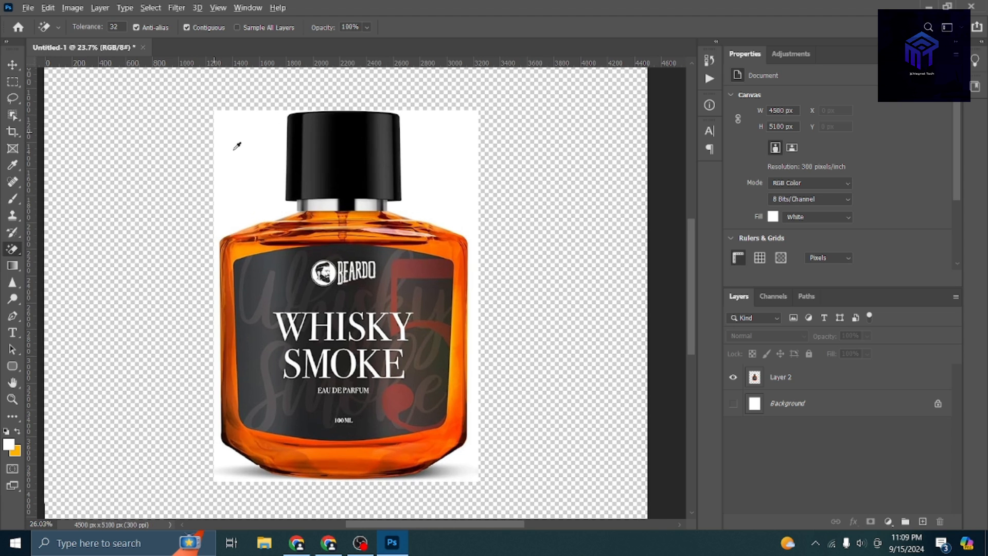
click(790, 375)
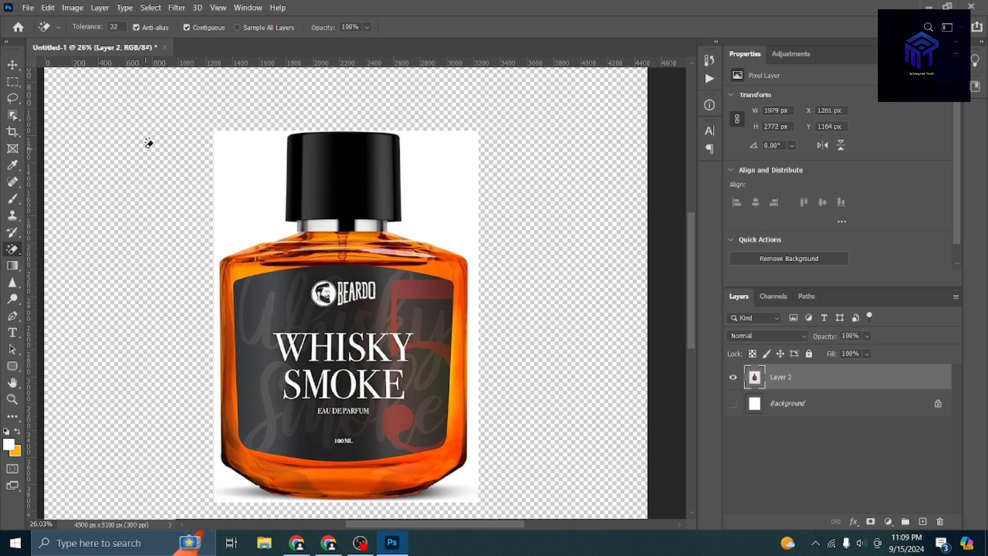
click(246, 150)
scroll(515, 424, down, 3)
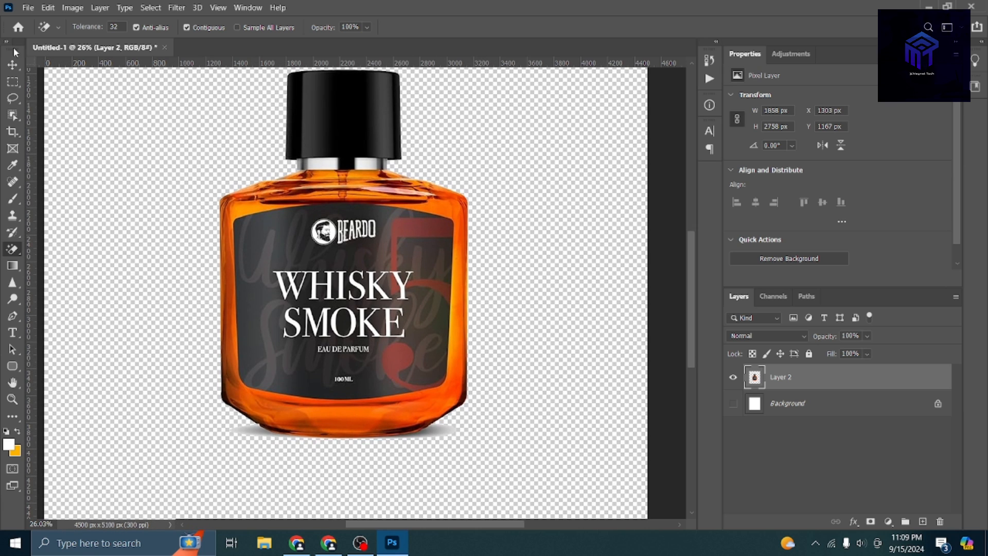
Adjust the bottle's tones with Levels, setting the black input to 16 and the midtone input to 1.28.
click(12, 65)
scroll(479, 269, down, 3)
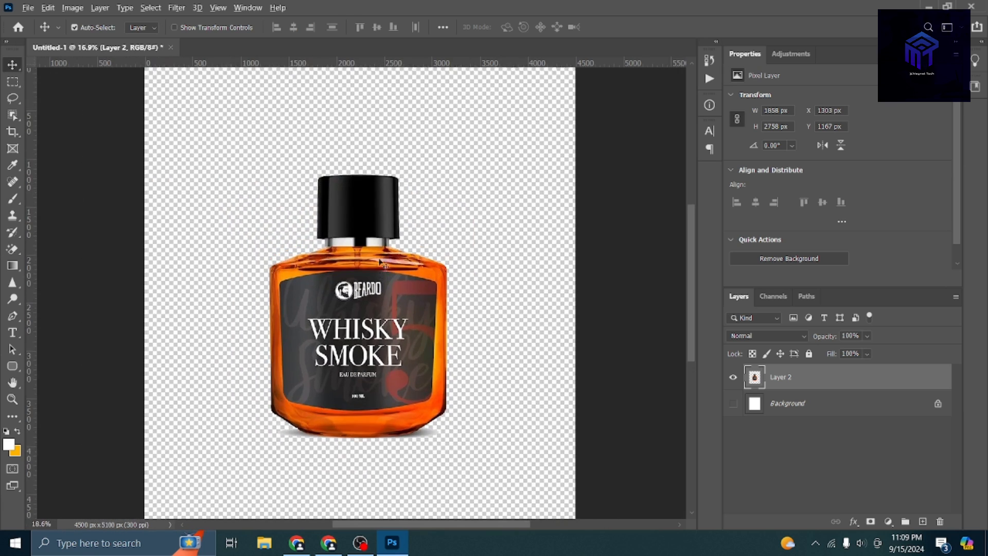
scroll(381, 262, up, 1)
key(ctrl+l)
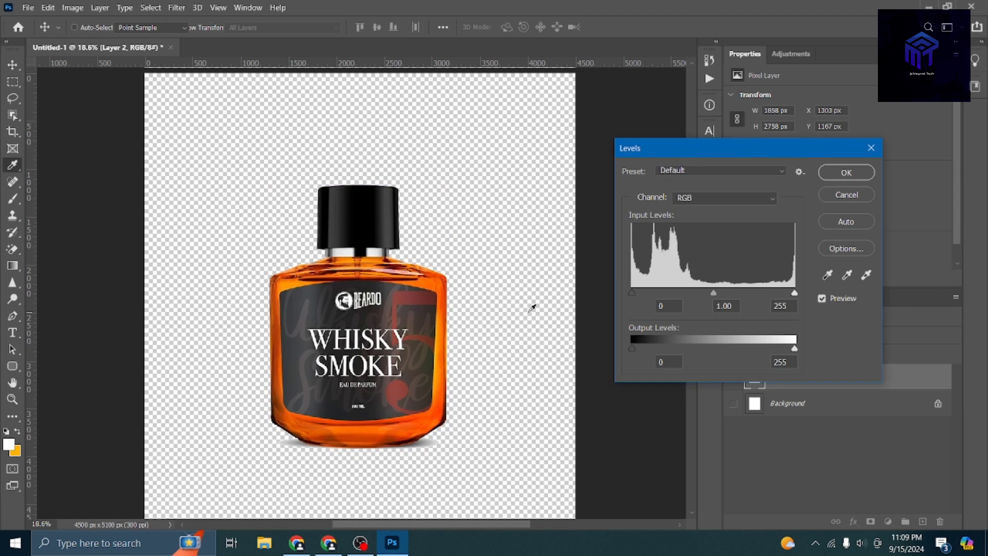
drag(629, 295, 647, 295)
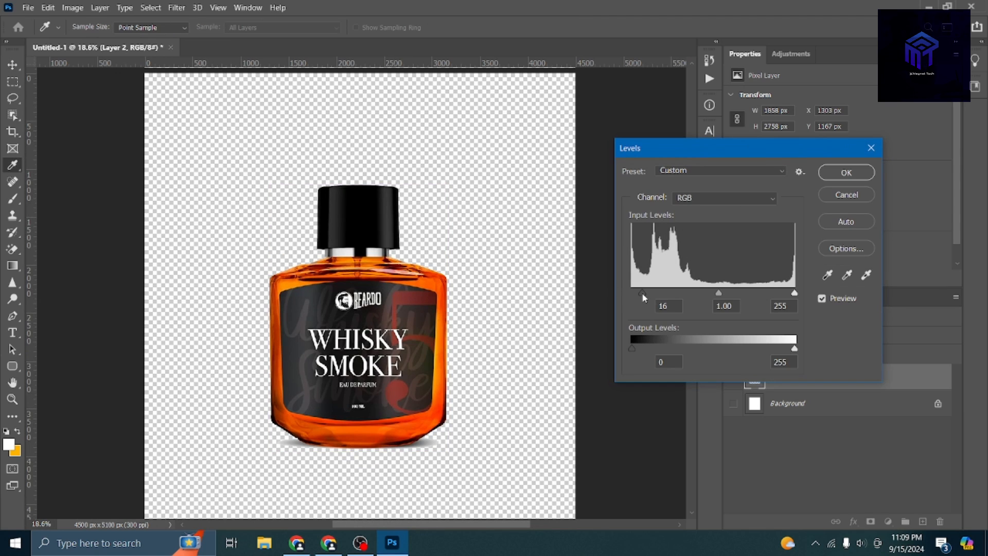
drag(719, 294, 711, 294)
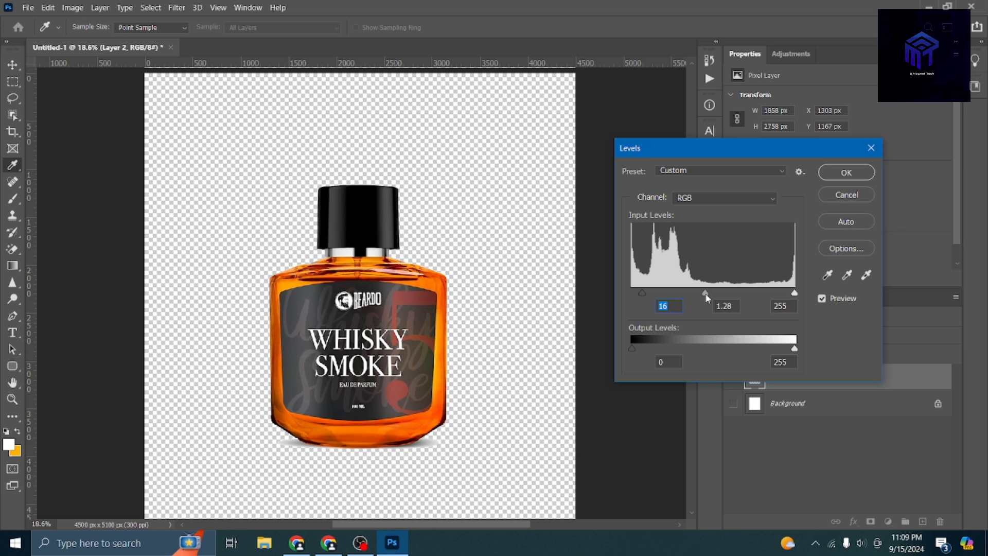
click(847, 172)
key(v)
scroll(419, 453, up, 3)
scroll(581, 402, down, 2)
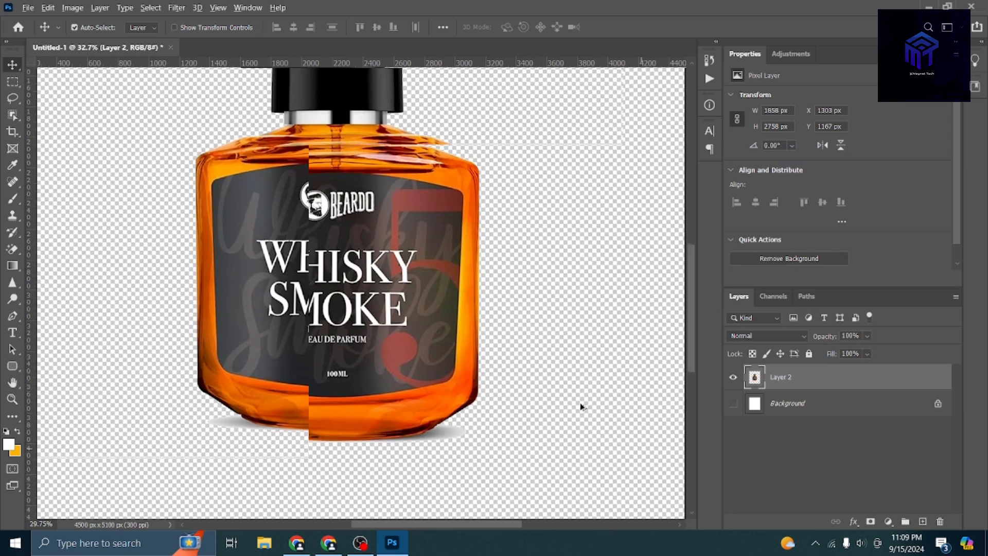
scroll(497, 396, down, 3)
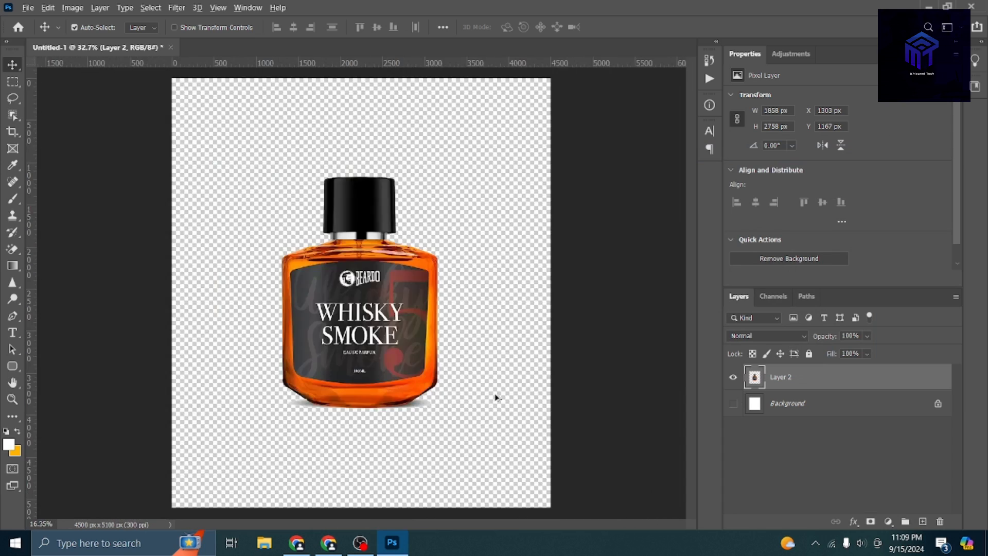
Convert the cut-out bottle layer to a smart object and show the white Background layer again.
right_click(821, 380)
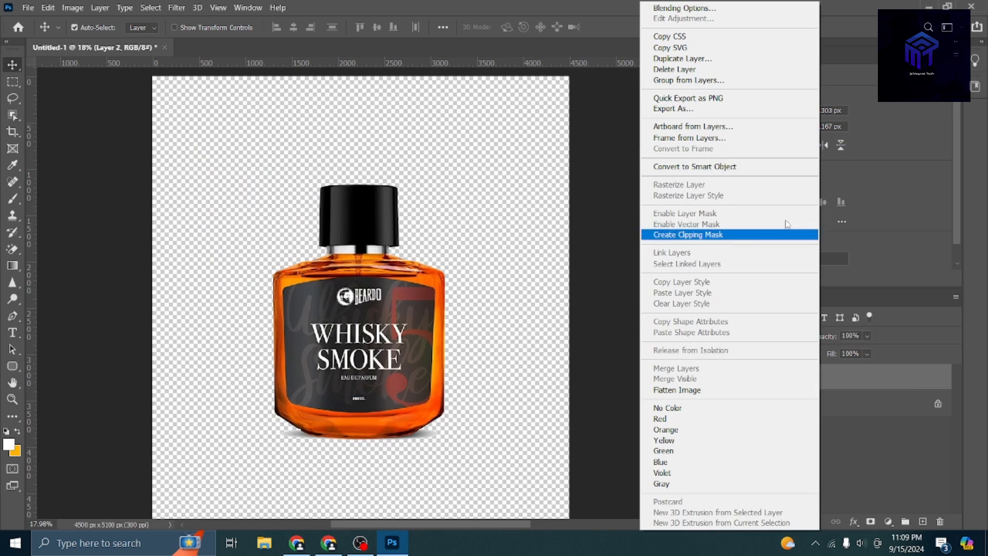
click(735, 166)
click(733, 403)
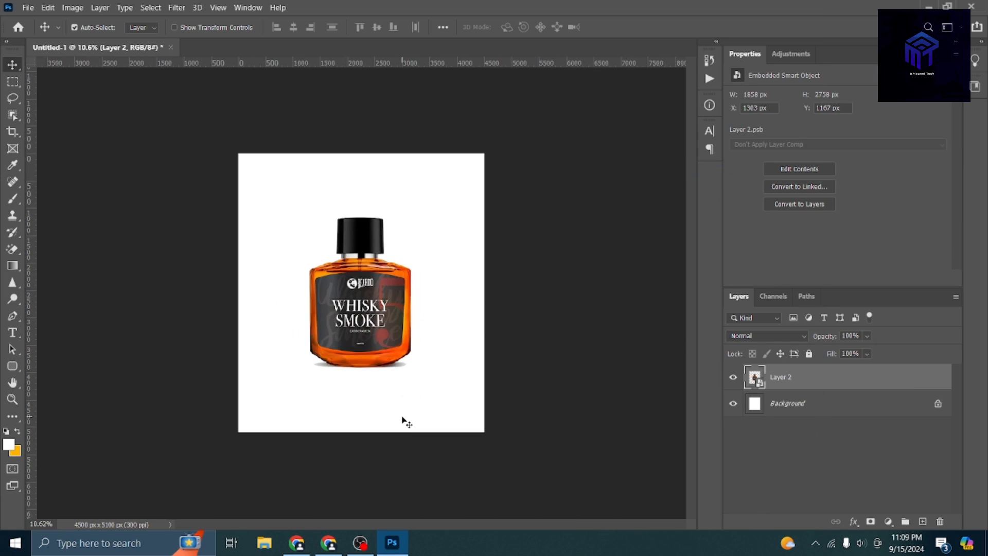
Rasterize the bottle smart object so the leftover shadow under its base can be removed.
scroll(340, 414, up, 4)
scroll(341, 430, up, 3)
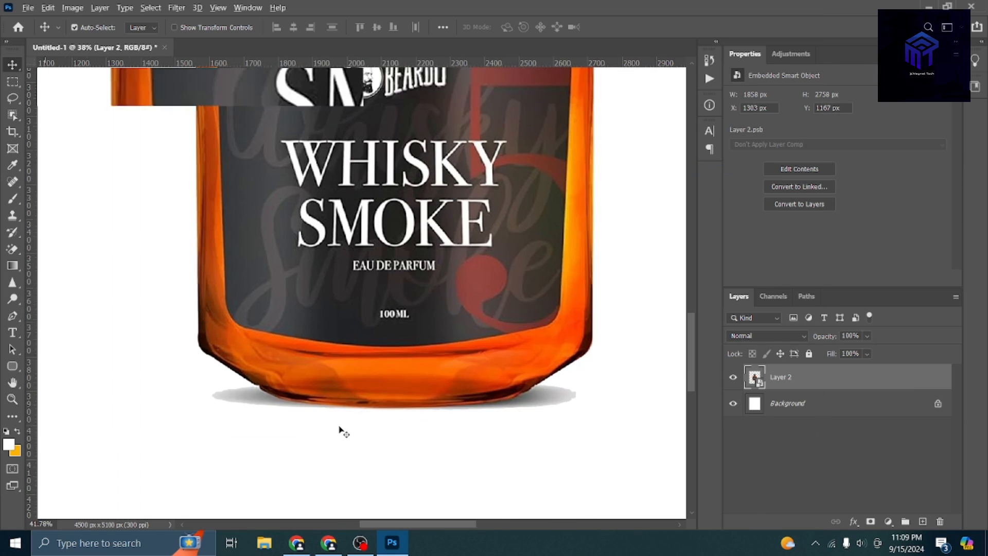
right_click(800, 386)
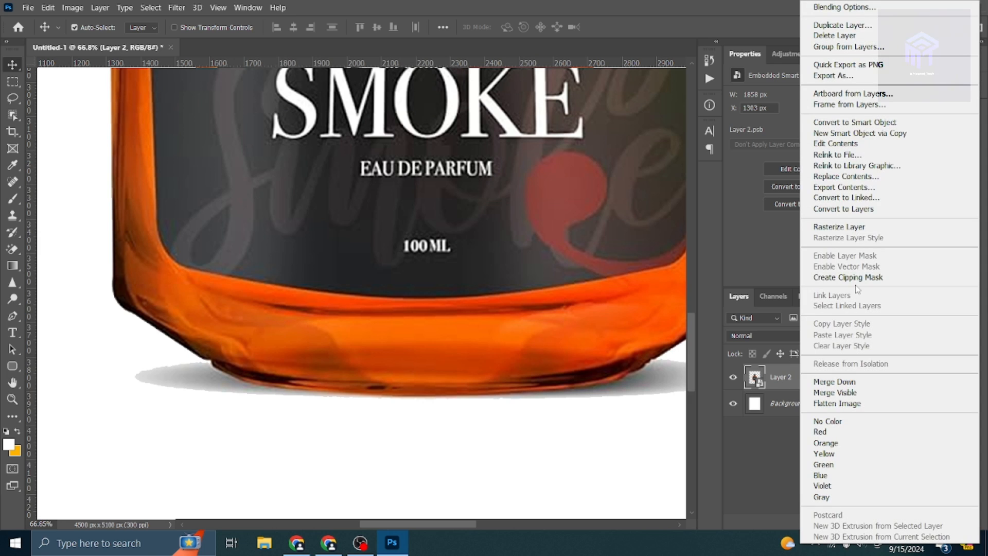
click(845, 229)
Set the Pen tool to Path mode and trace the curved bottom edge of the bottle where it meets the shadow.
click(12, 315)
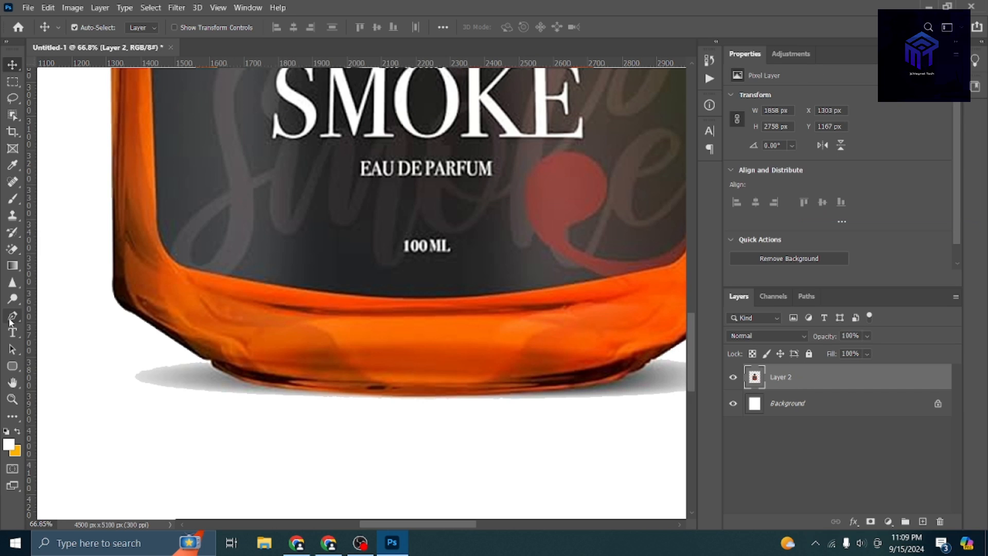
click(91, 27)
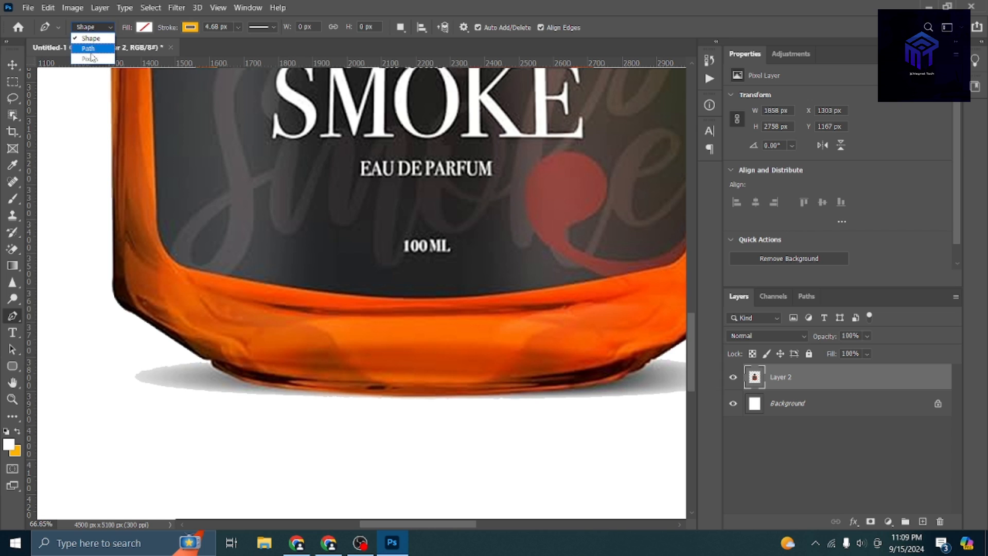
click(85, 45)
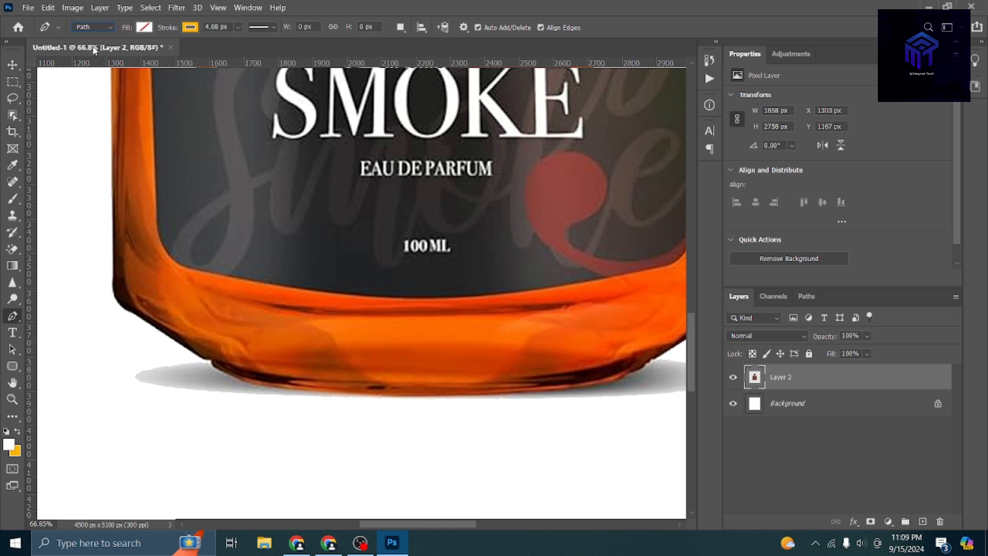
click(201, 360)
click(209, 361)
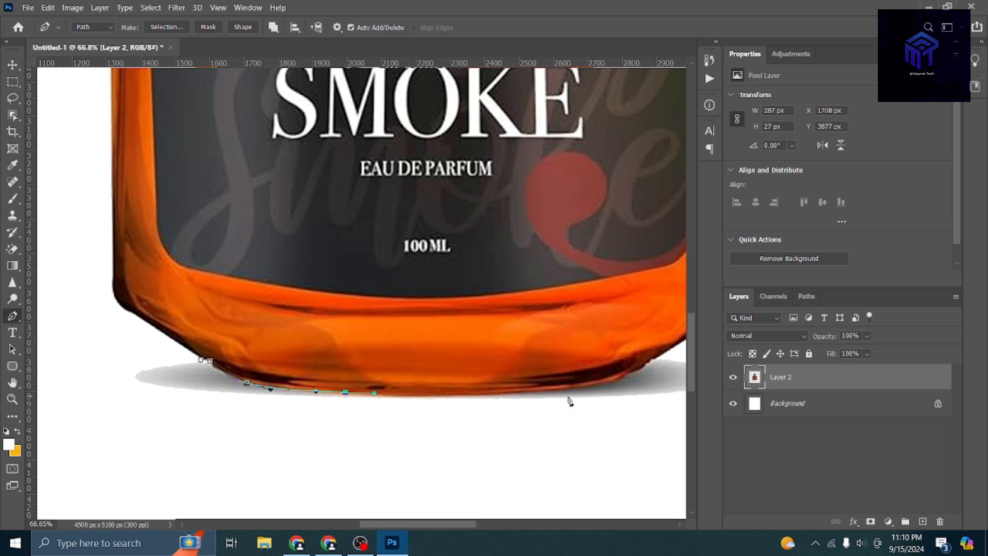
drag(479, 395, 507, 393)
scroll(330, 399, down, 4)
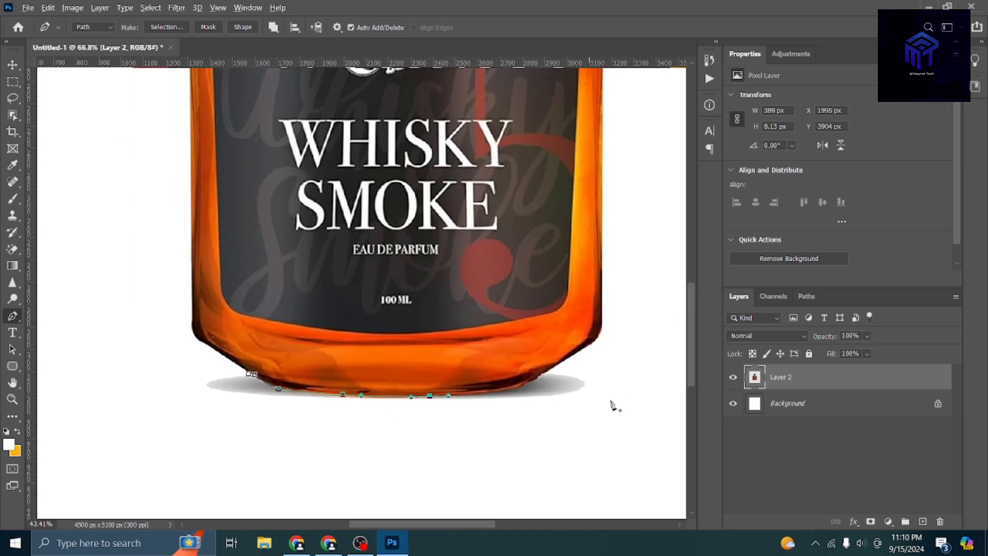
scroll(612, 402, up, 4)
drag(424, 387, 459, 390)
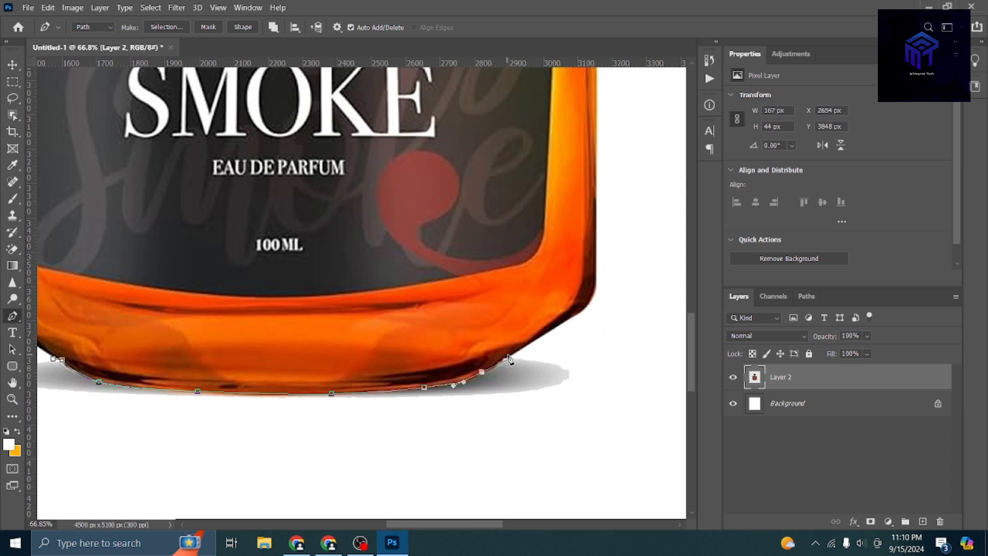
Extend the path loosely around the shadow beneath the bottle and back to its starting point.
drag(601, 339, 642, 420)
scroll(641, 418, down, 2)
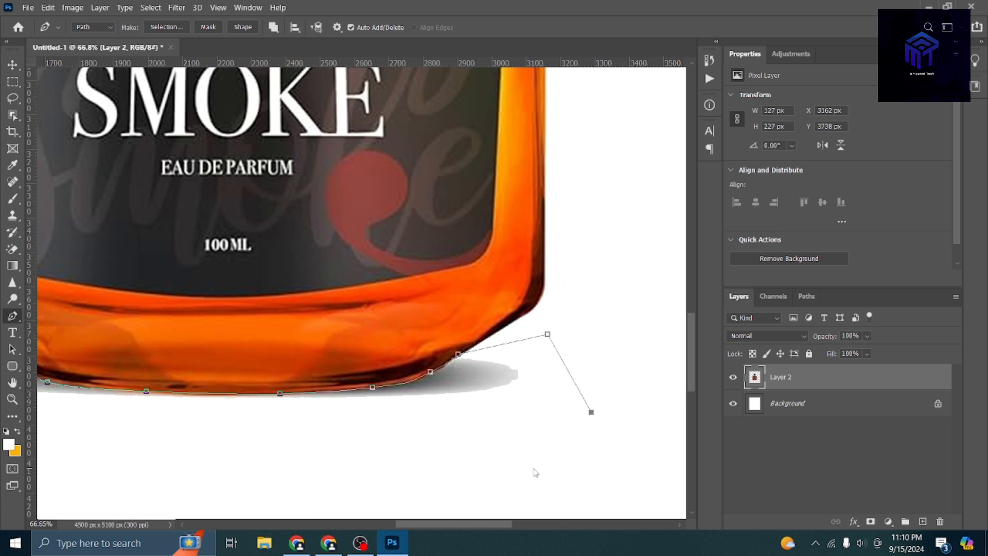
scroll(536, 474, down, 1)
click(296, 457)
click(108, 428)
scroll(426, 411, down, 2)
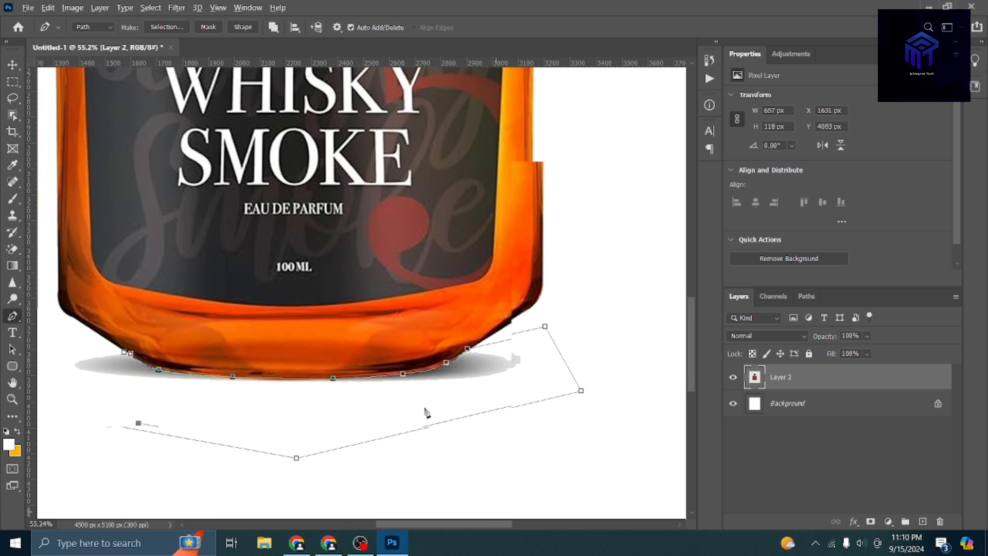
click(127, 369)
click(156, 360)
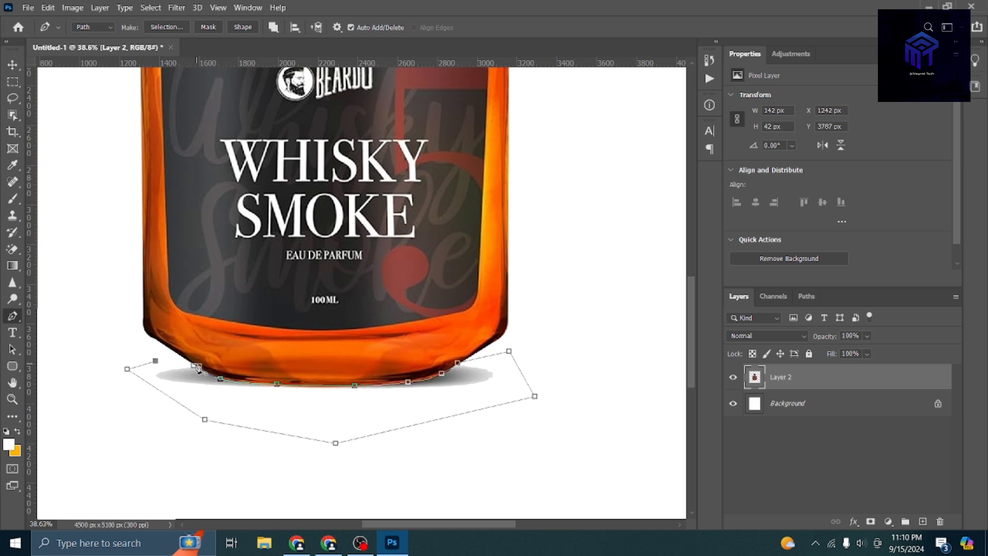
Turn the path into a new anti-aliased selection with 0 px feather, delete the shadow inside it, and deselect.
right_click(204, 390)
click(242, 154)
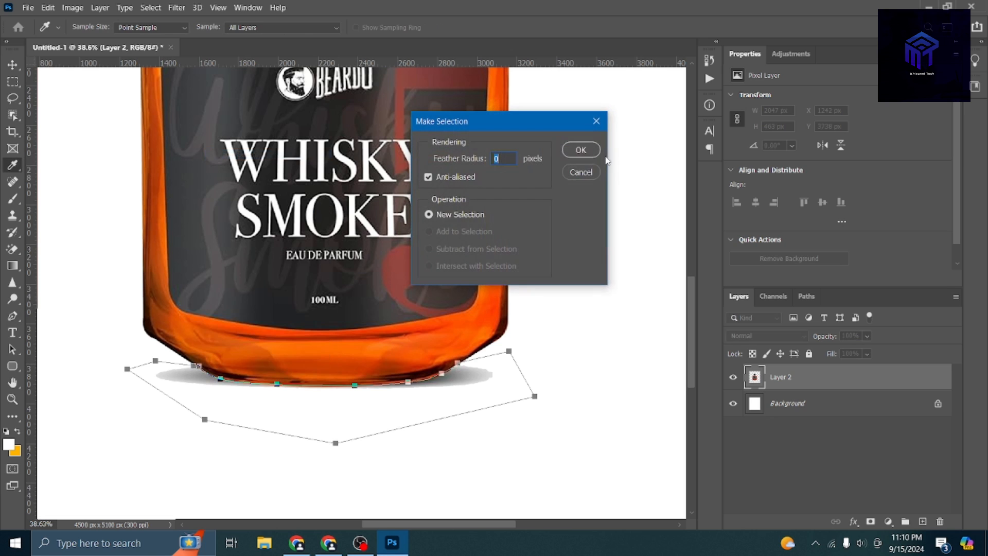
click(592, 150)
scroll(533, 214, down, 8)
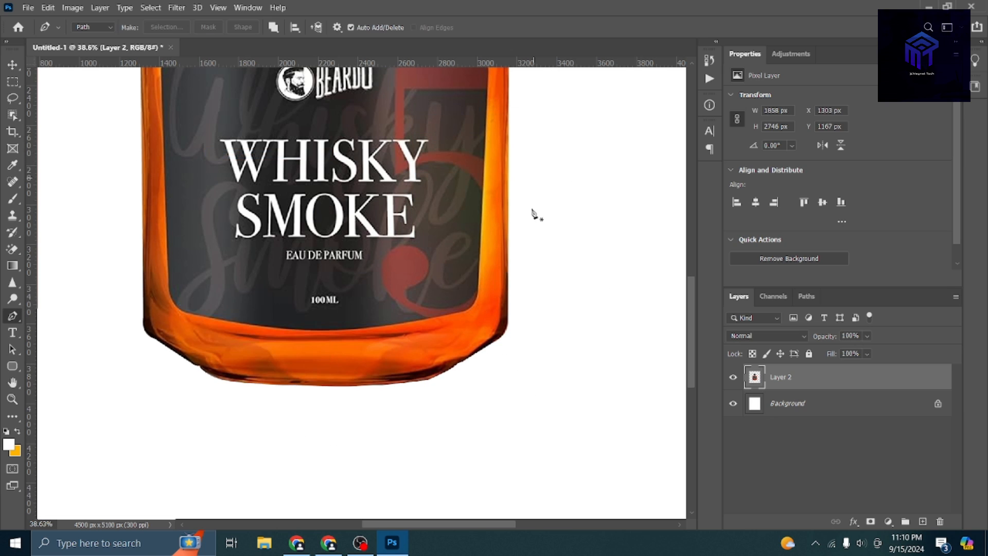
Convert the shadow-free bottle layer to a smart object and switch to the Move tool.
key(ctrl+0)
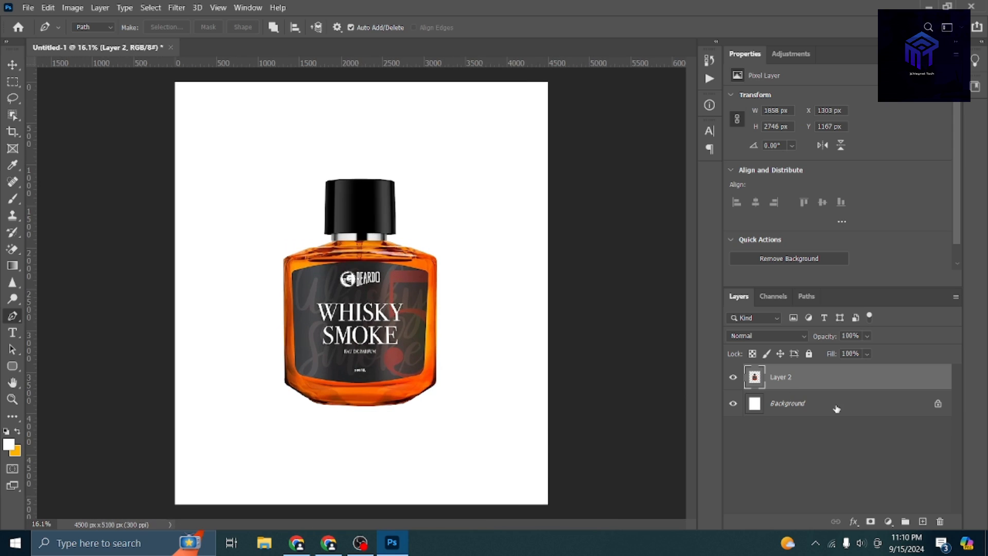
right_click(837, 385)
click(728, 167)
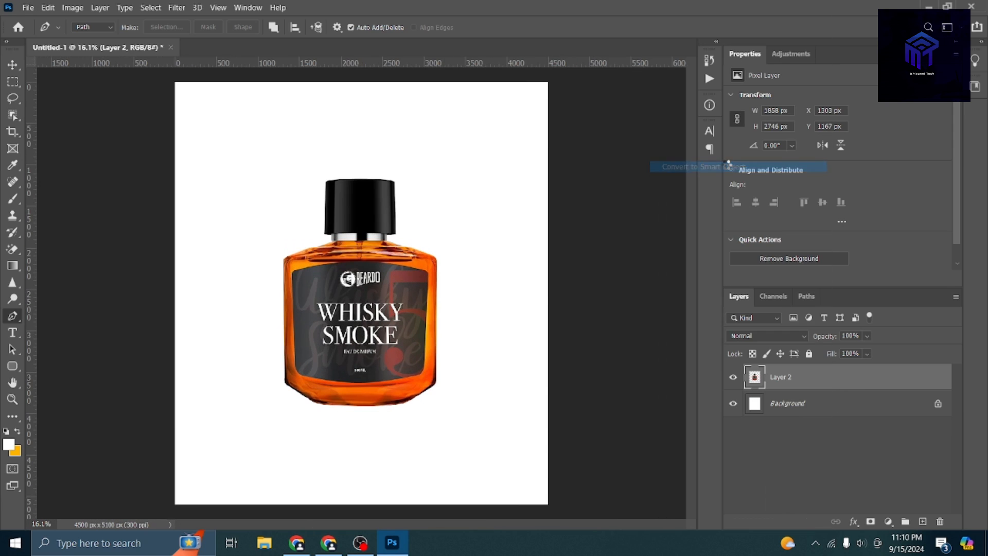
click(12, 65)
scroll(530, 249, down, 4)
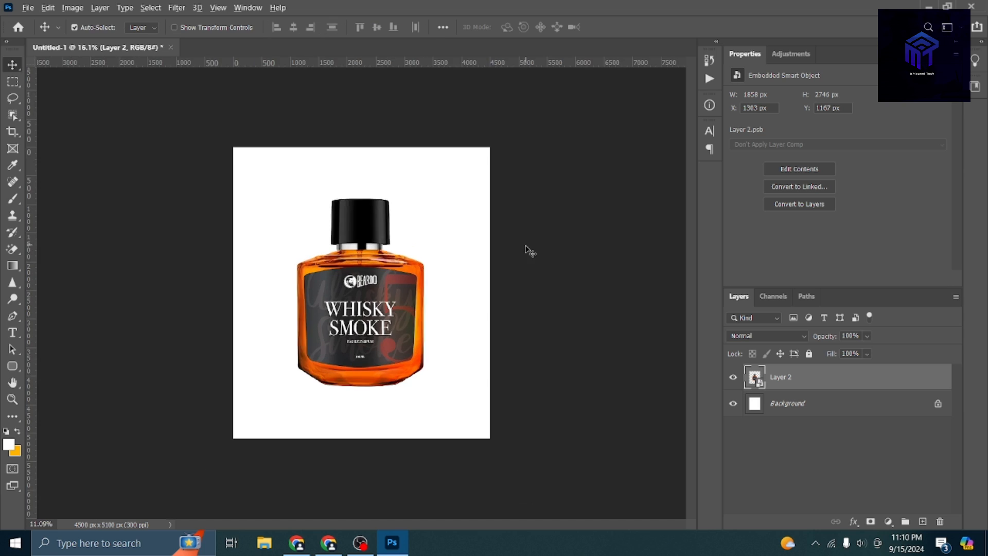
scroll(531, 250, up, 3)
Save the document on the computer, in New Volume (D:), as a Photoshop file named Perfeume.
click(27, 7)
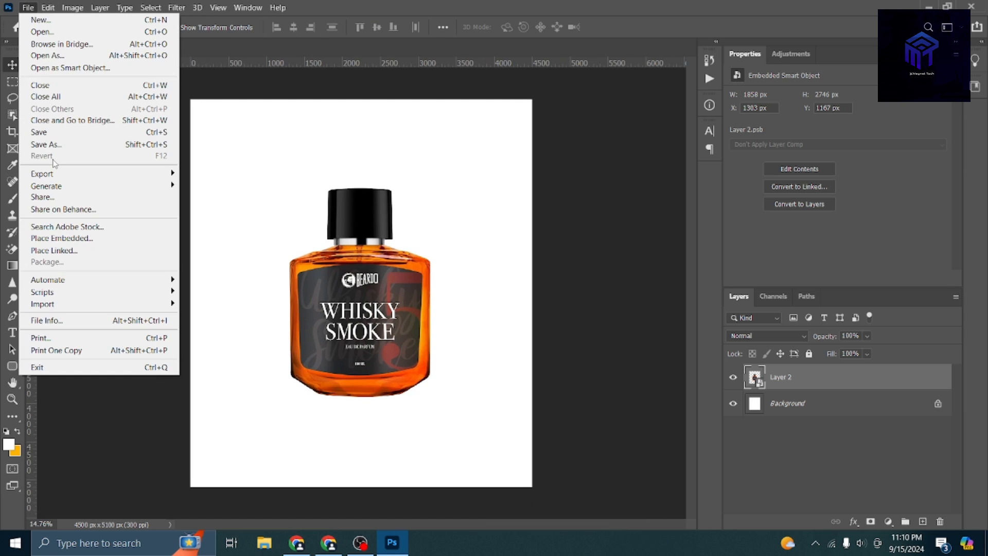
click(46, 144)
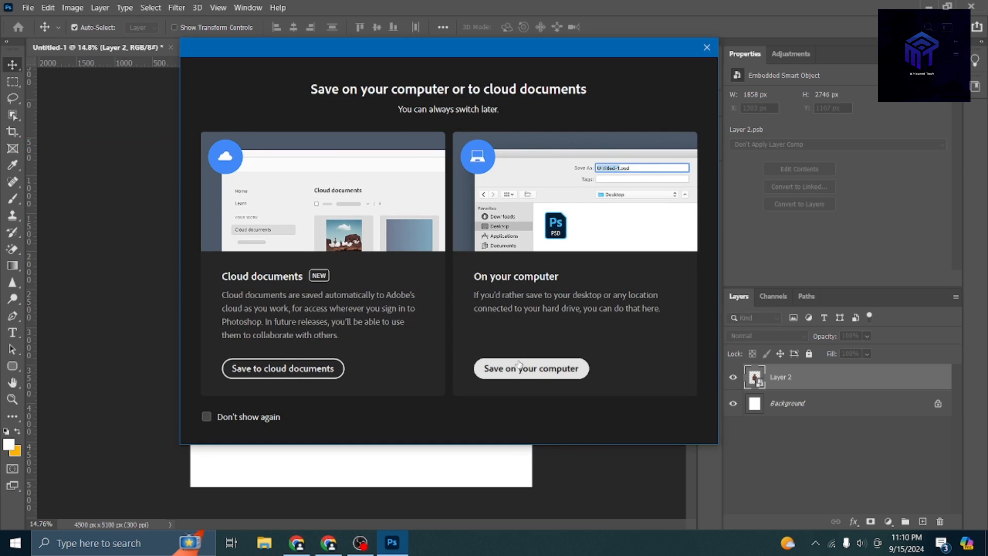
click(520, 365)
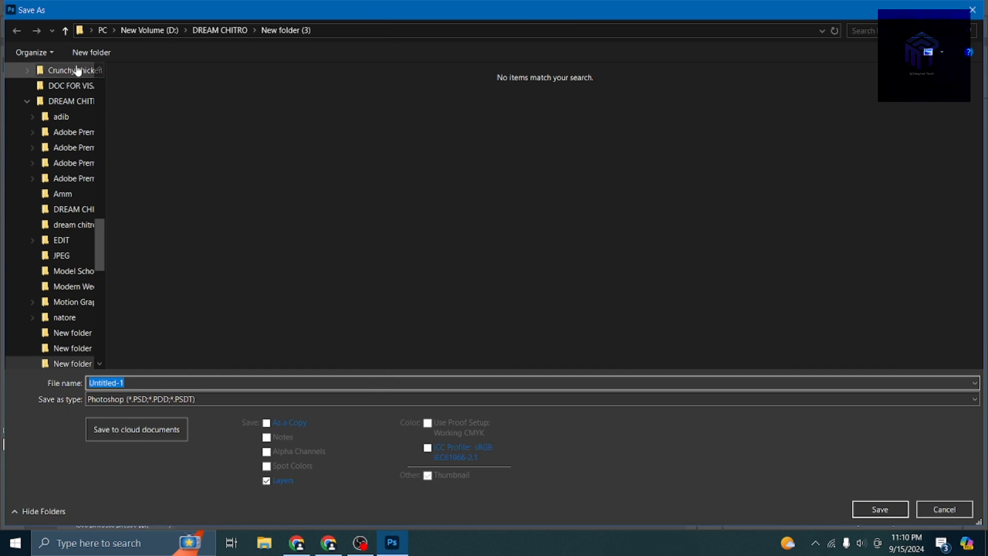
scroll(67, 103, up, 2)
scroll(66, 112, up, 5)
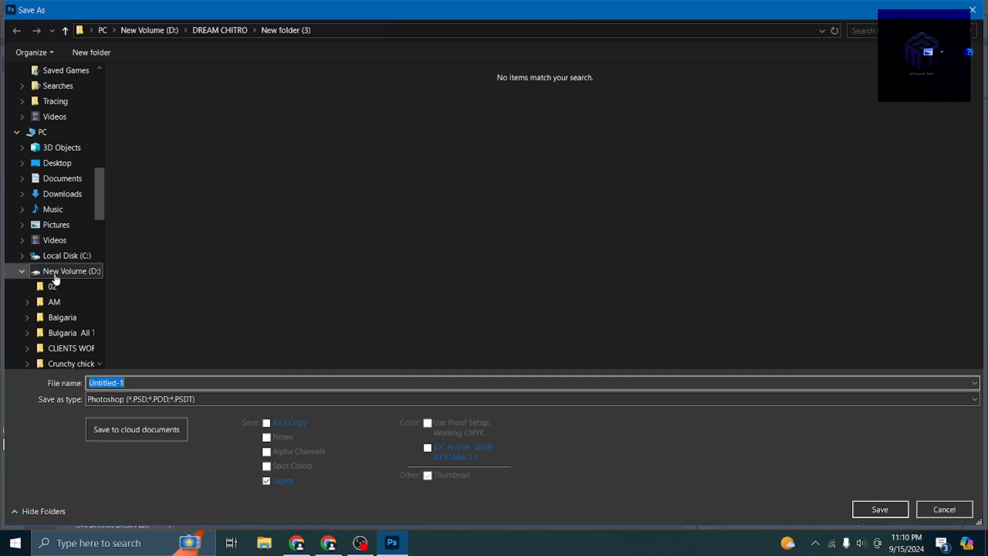
click(25, 273)
click(61, 272)
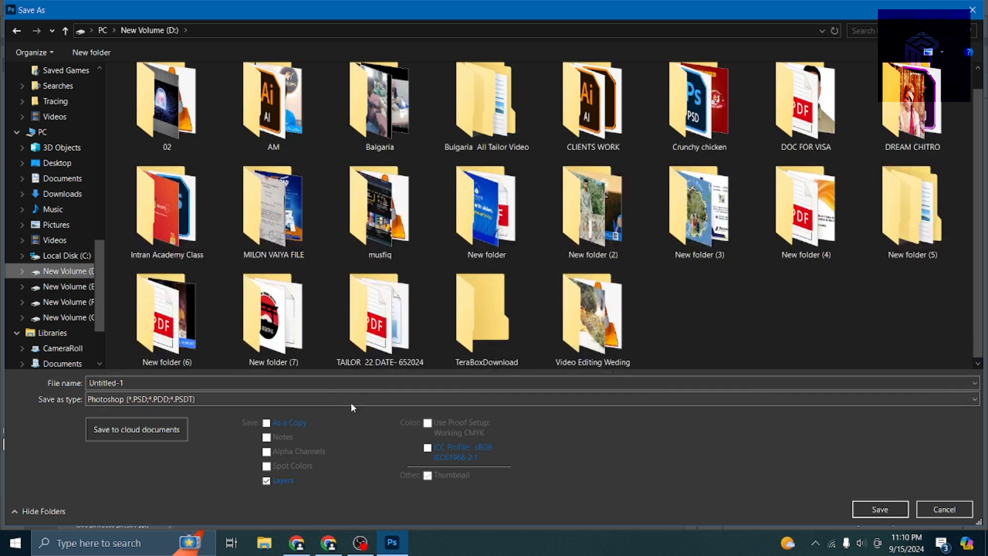
click(306, 384)
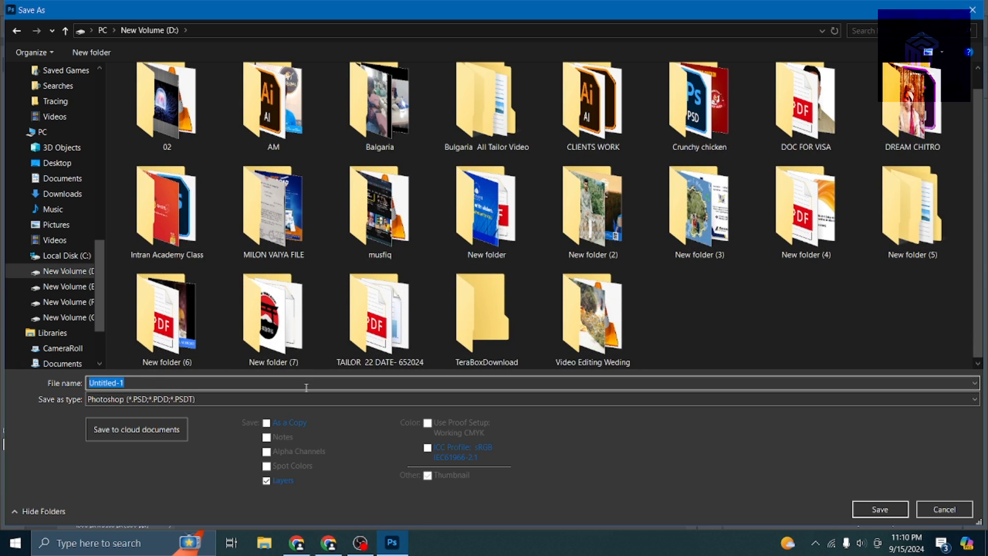
text(F)
key(Return)
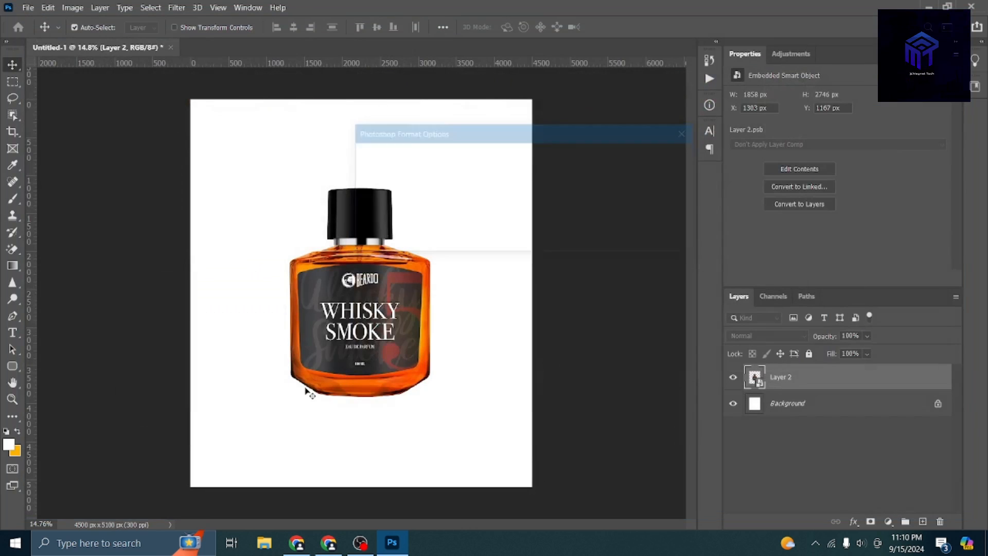
Free-transform the bottle layer, moving it slightly down to centre it vertically on the canvas at Y 2550 px.
scroll(410, 264, down, 3)
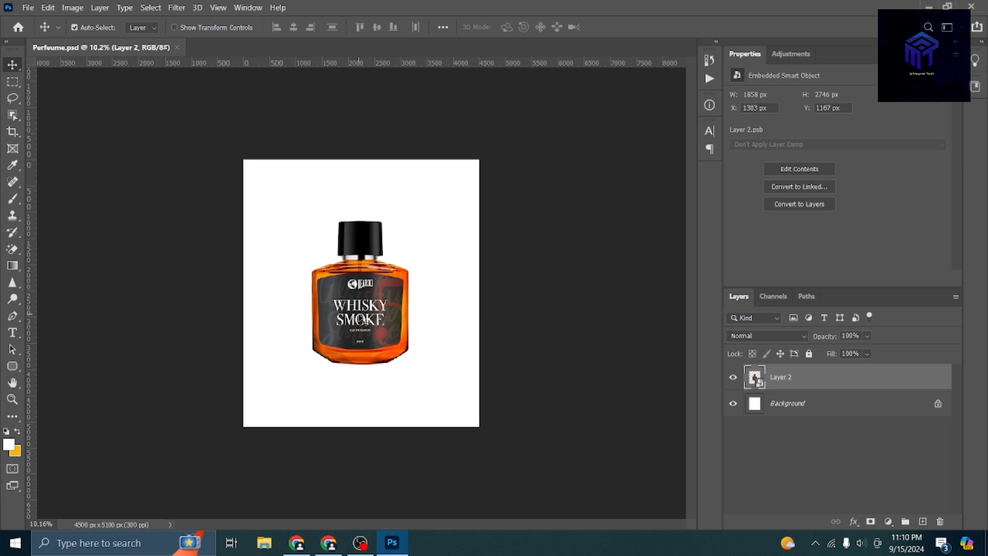
key(ctrl+t)
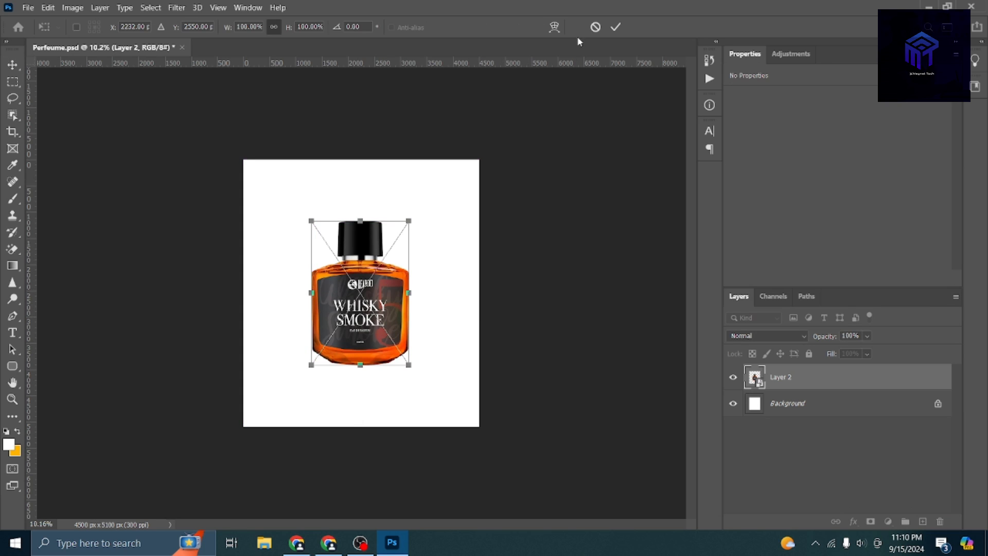
click(616, 27)
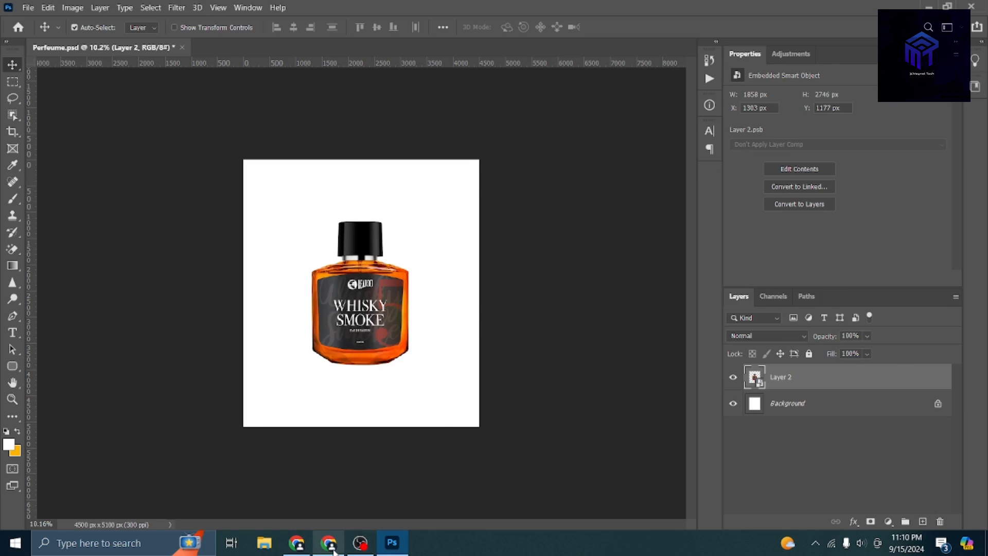
Switch to Chrome and look through the open Beardo Whisky Smoke image results and perfume product pages.
click(331, 546)
scroll(871, 284, down, 3)
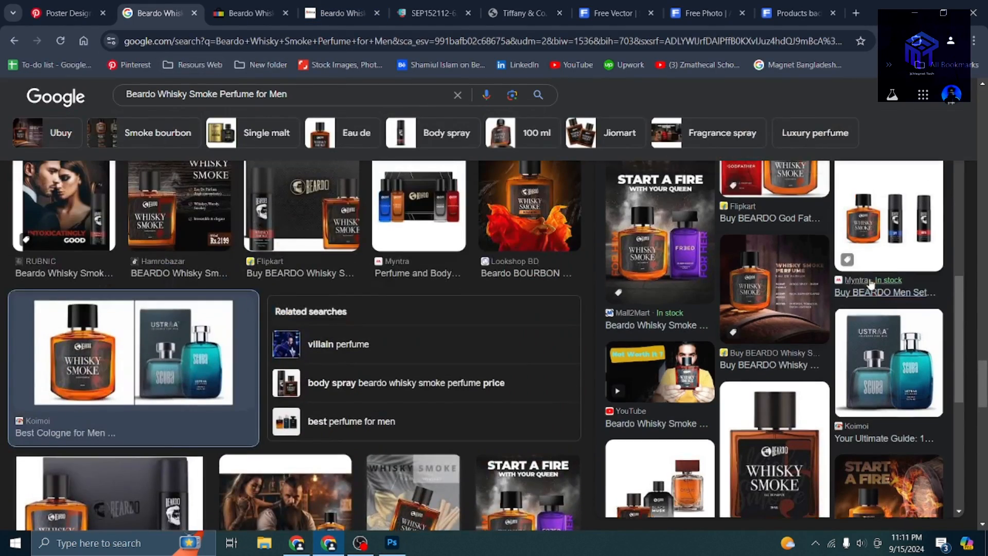
scroll(871, 285, up, 5)
scroll(515, 232, up, 12)
click(240, 10)
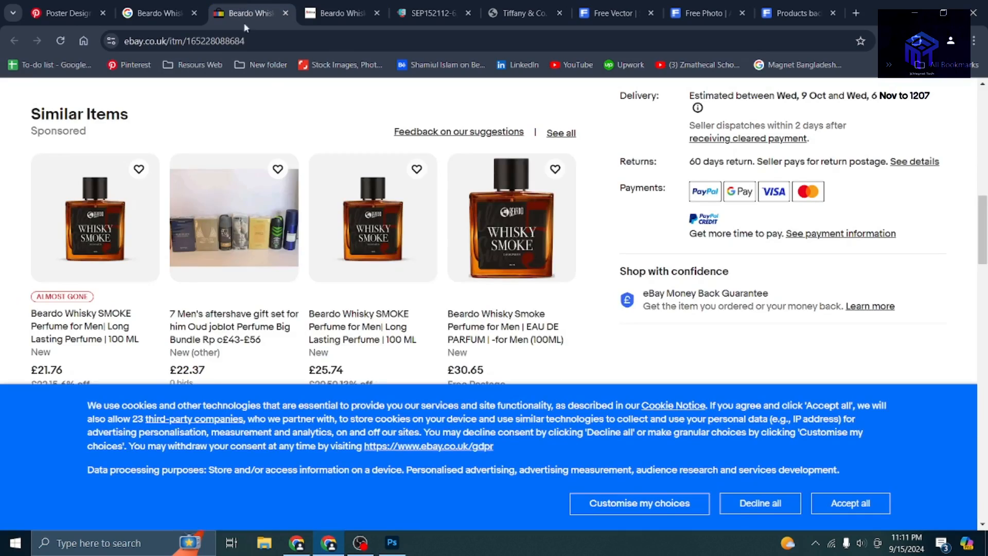
click(343, 11)
click(460, 5)
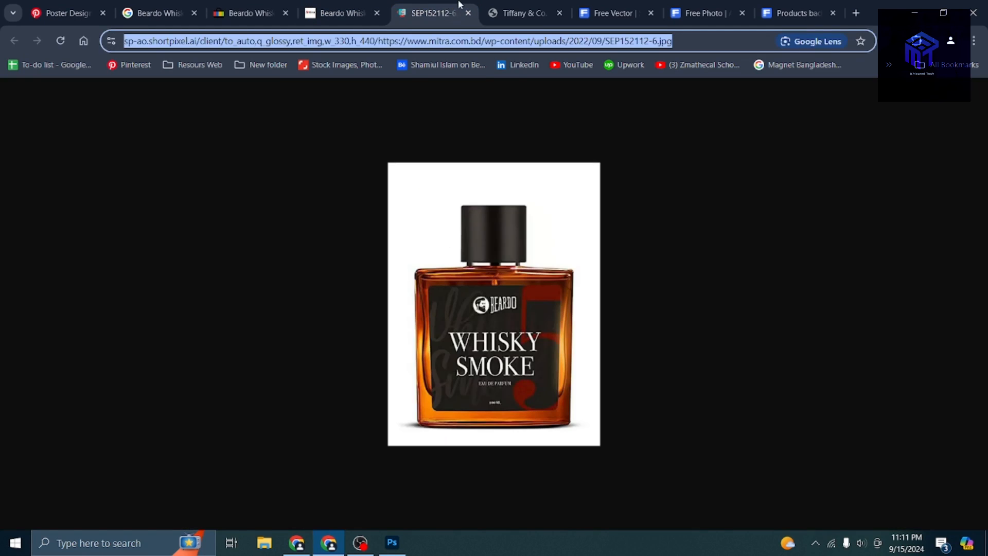
click(520, 12)
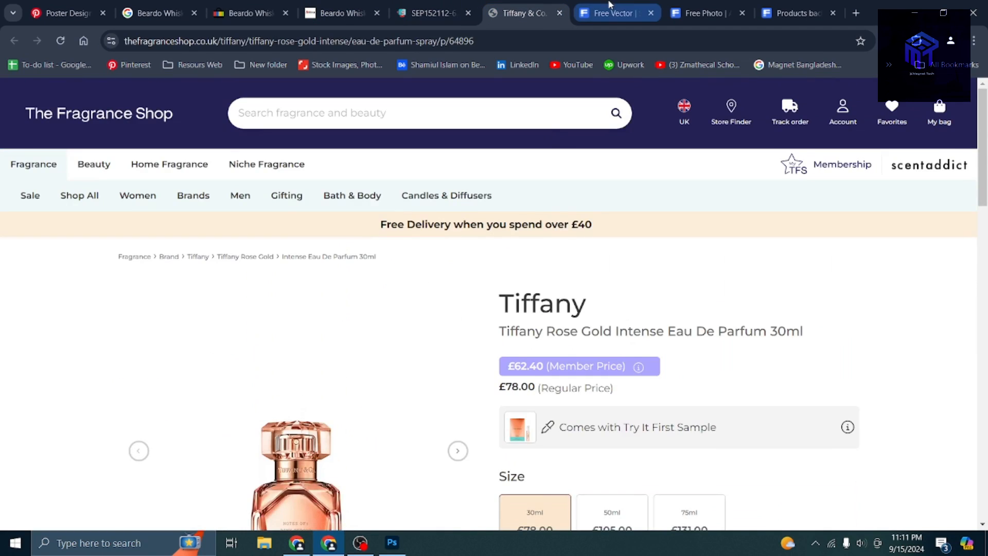
Review the Freepik shadow-effects page, and examine the page of the modern podium photo with the tropical forest backdrop.
click(585, 13)
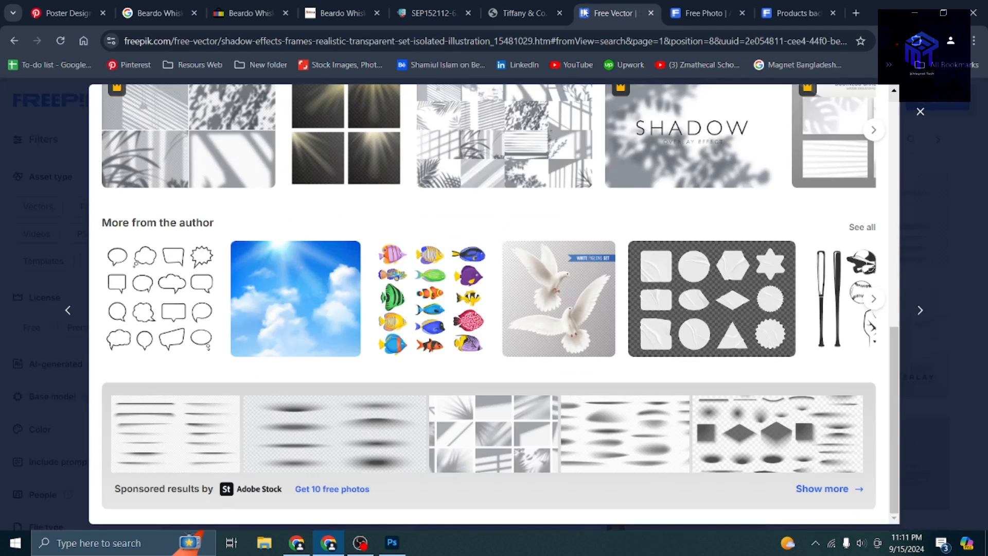
scroll(514, 305, up, 7)
click(711, 10)
scroll(523, 330, up, 1)
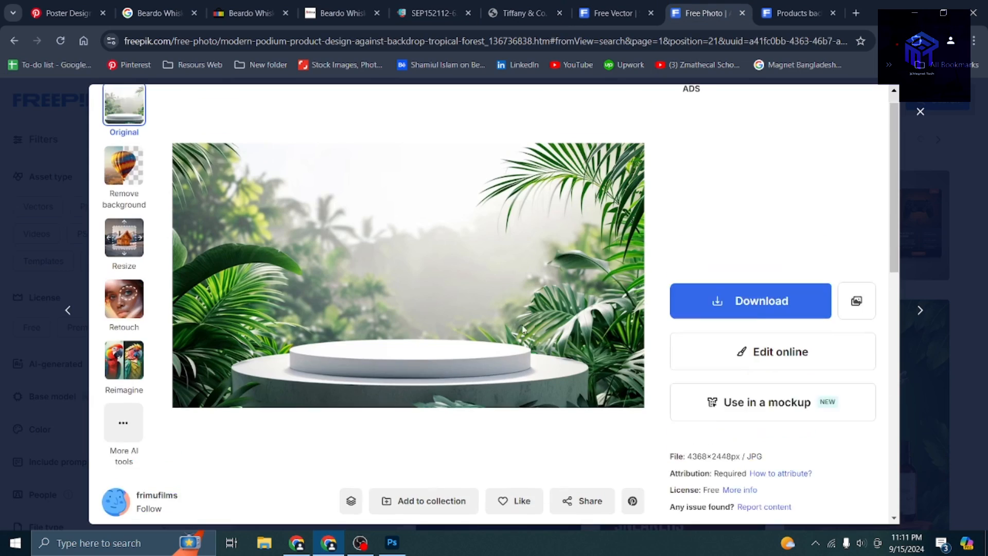
scroll(523, 329, down, 15)
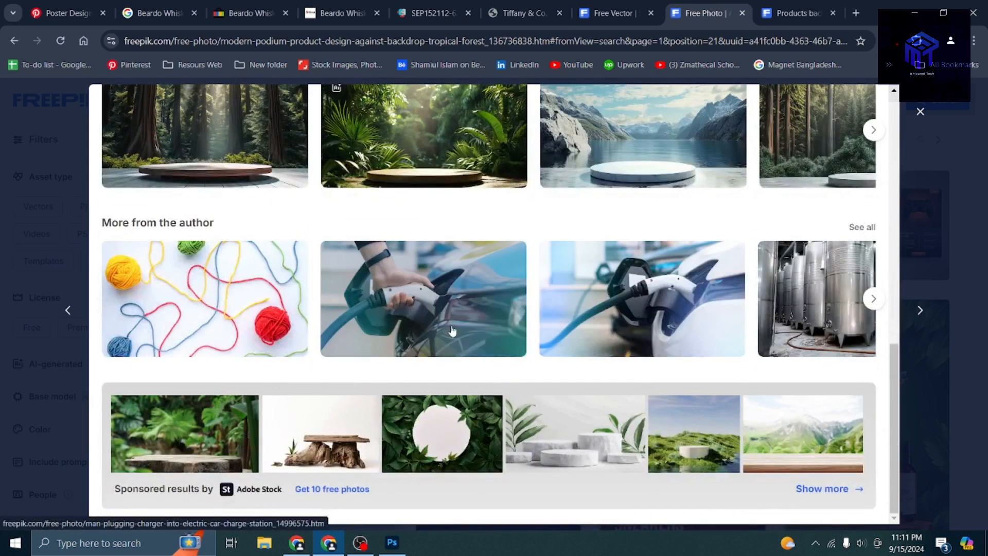
scroll(452, 330, up, 15)
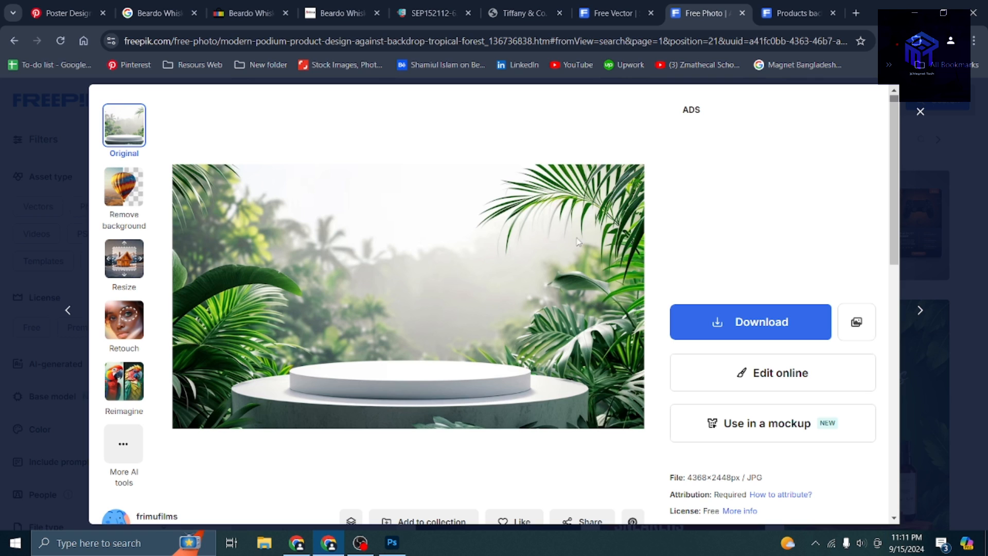
scroll(576, 242, down, 11)
scroll(769, 319, up, 8)
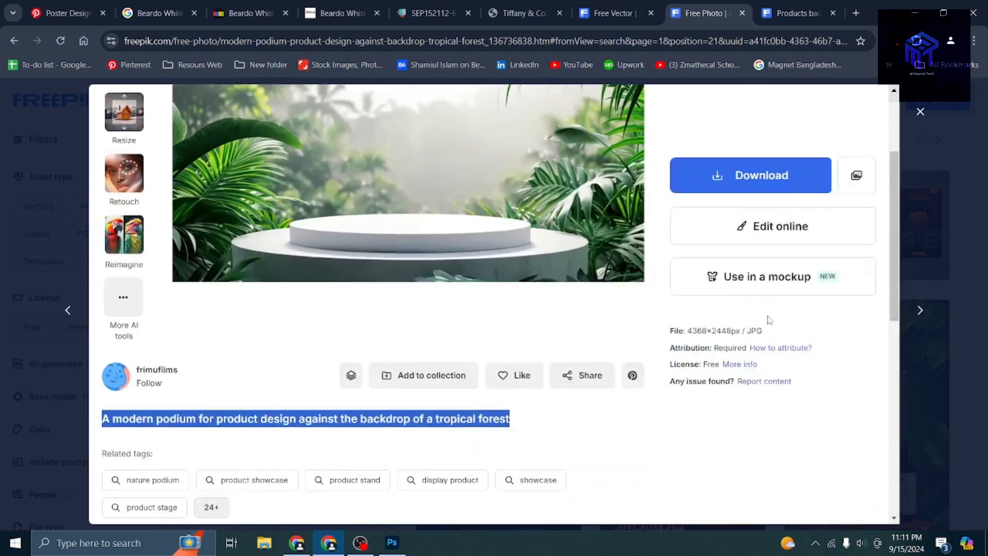
scroll(768, 319, up, 3)
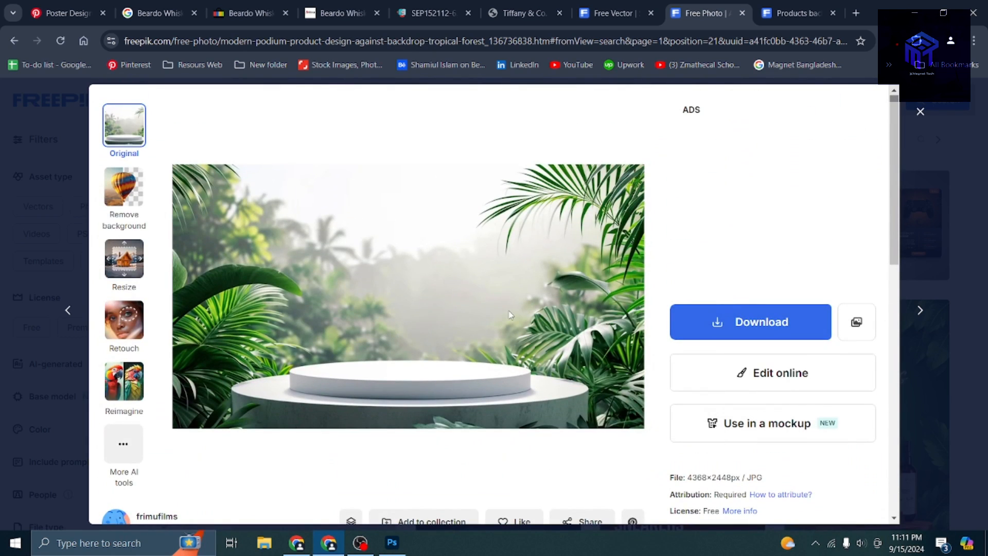
scroll(512, 311, down, 10)
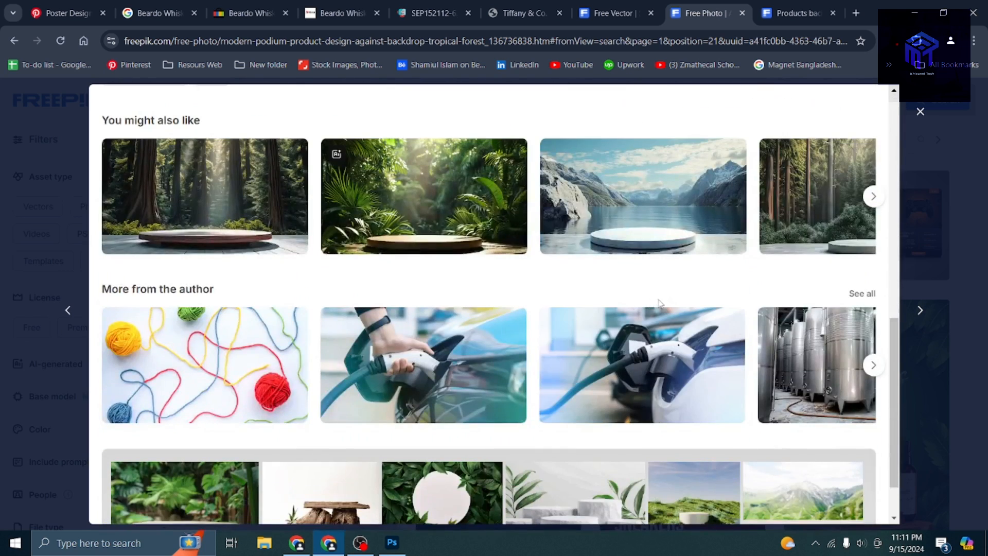
scroll(659, 303, up, 10)
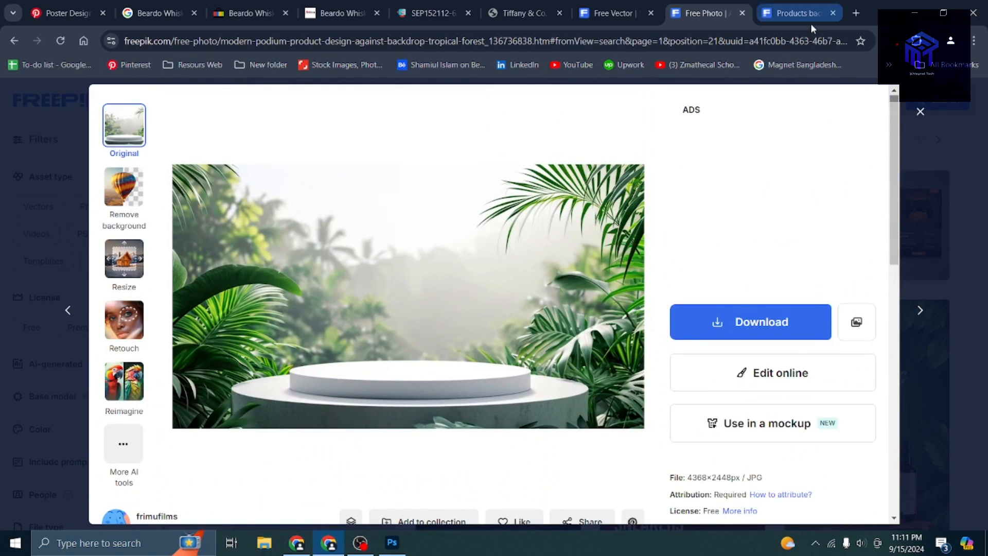
Browse the Freepik results for "products background" and compare the podium backdrops with the chosen tropical forest photo.
click(774, 18)
click(687, 17)
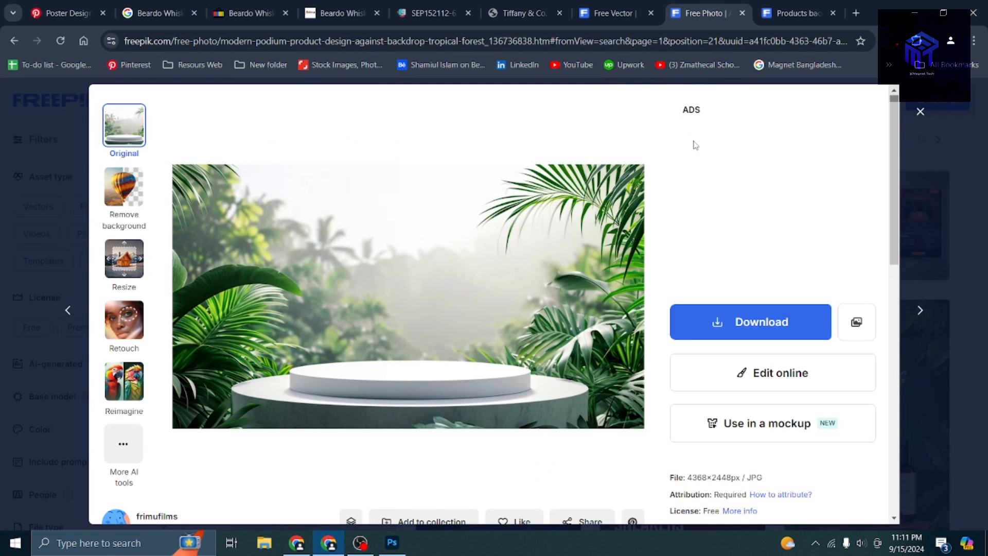
click(792, 15)
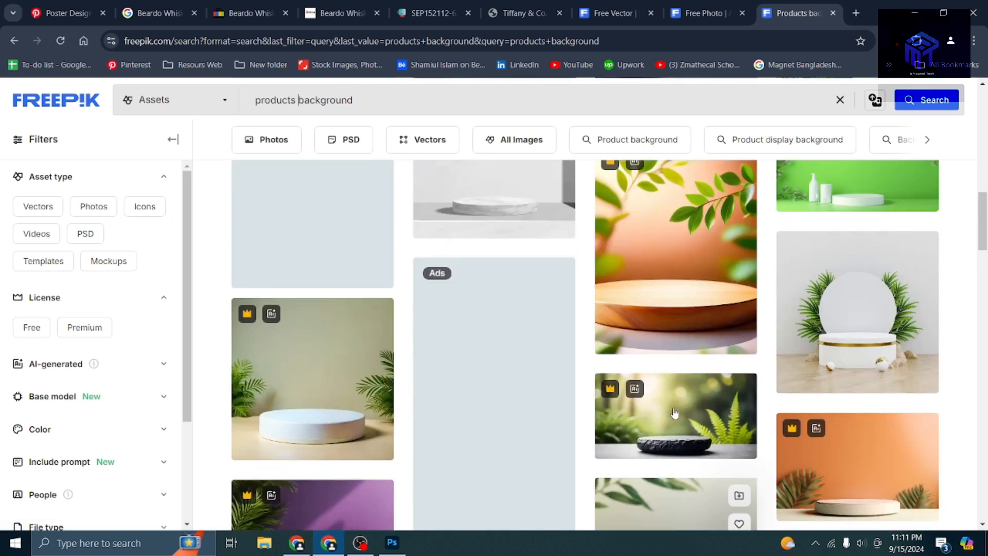
scroll(678, 417, up, 5)
scroll(680, 406, down, 6)
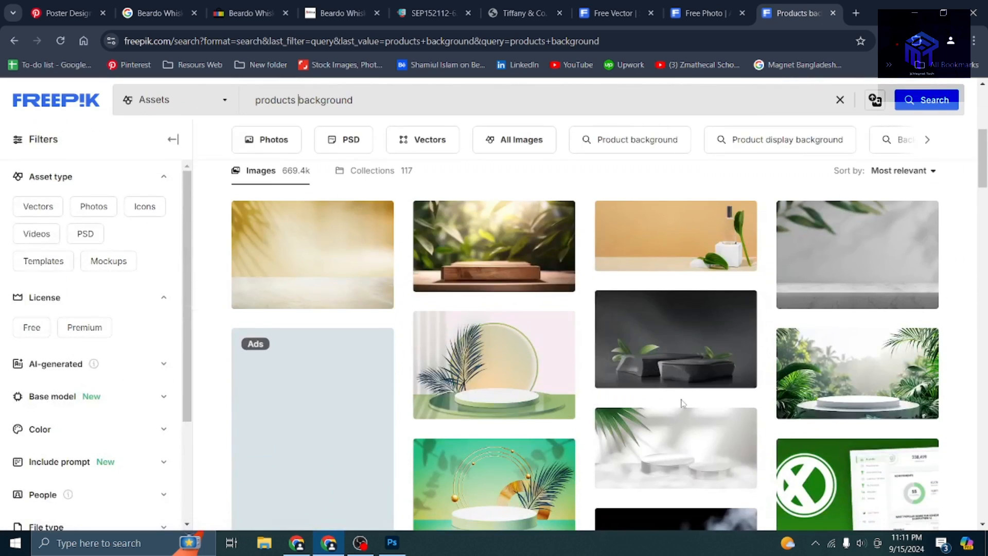
scroll(687, 401, down, 6)
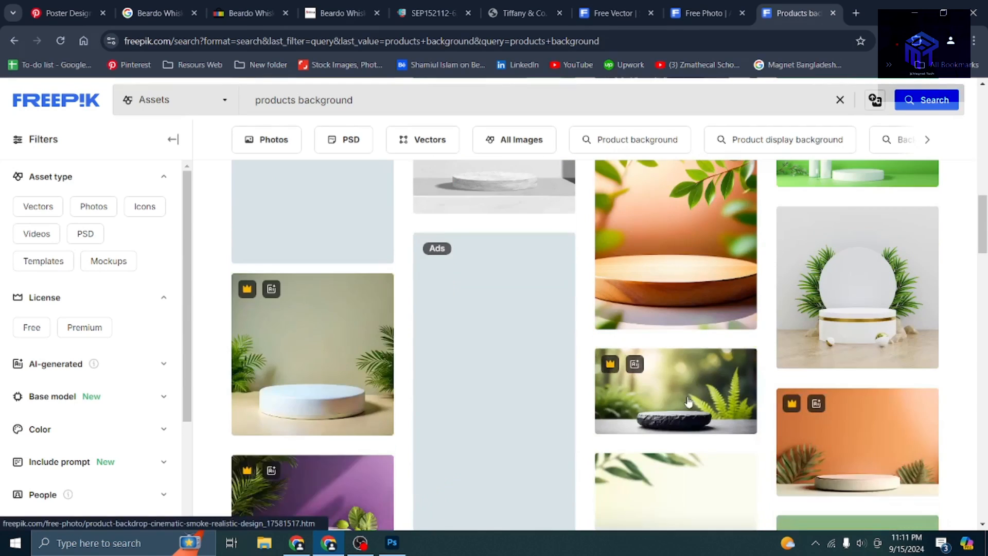
scroll(690, 402, down, 10)
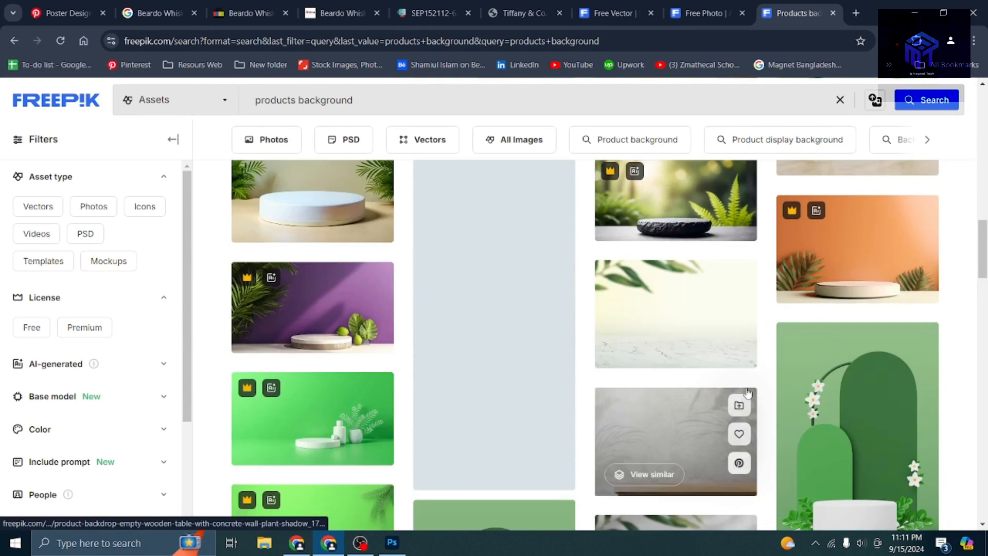
scroll(680, 387, down, 3)
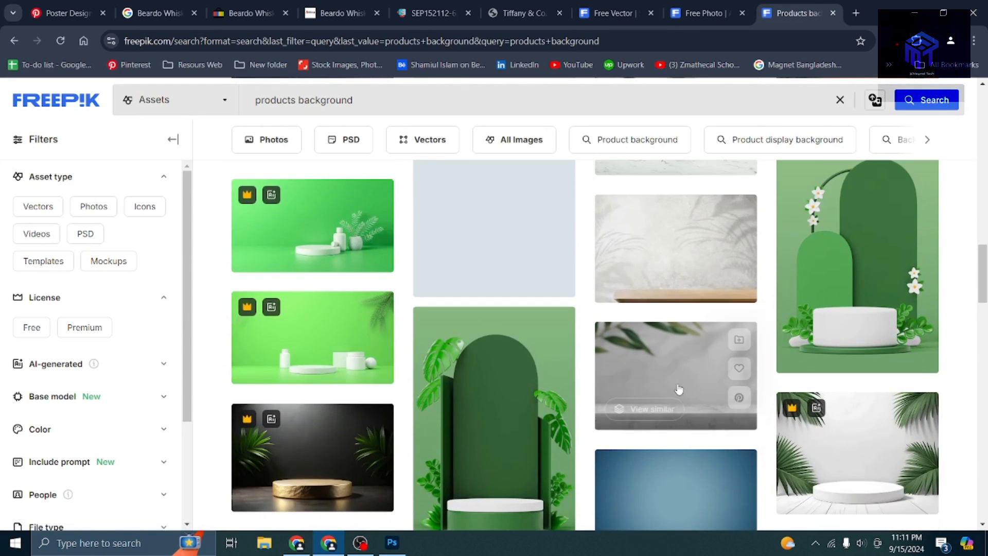
scroll(672, 386, down, 4)
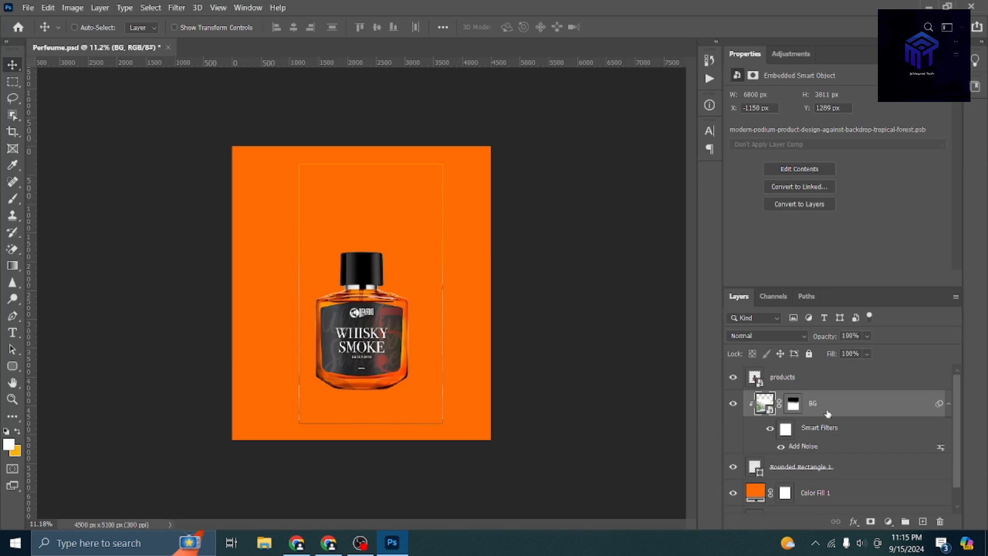
Move the BG podium photo up to the canvas's vertical centre, placing its top edge at Y 644 px.
key(ctrl+t)
click(532, 227)
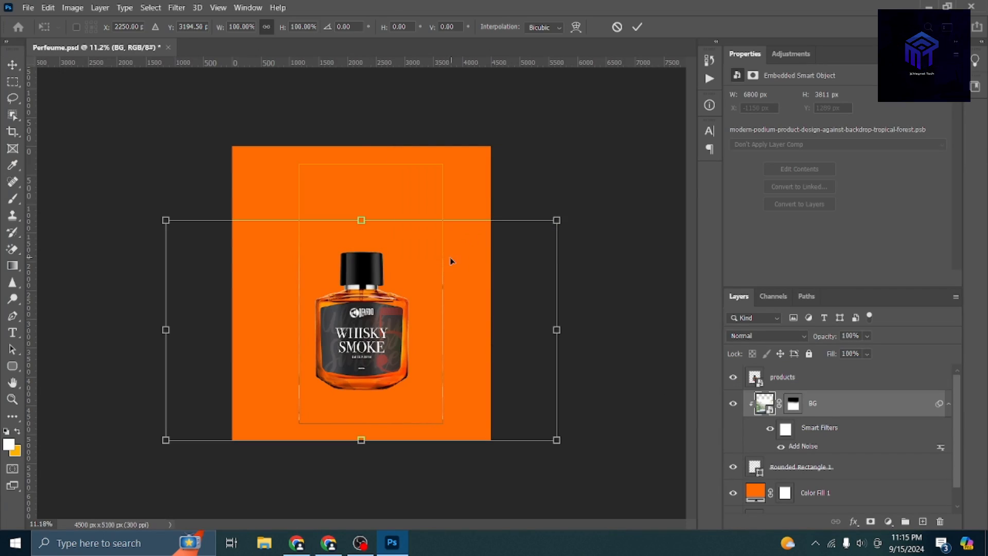
drag(450, 260, 465, 229)
click(638, 28)
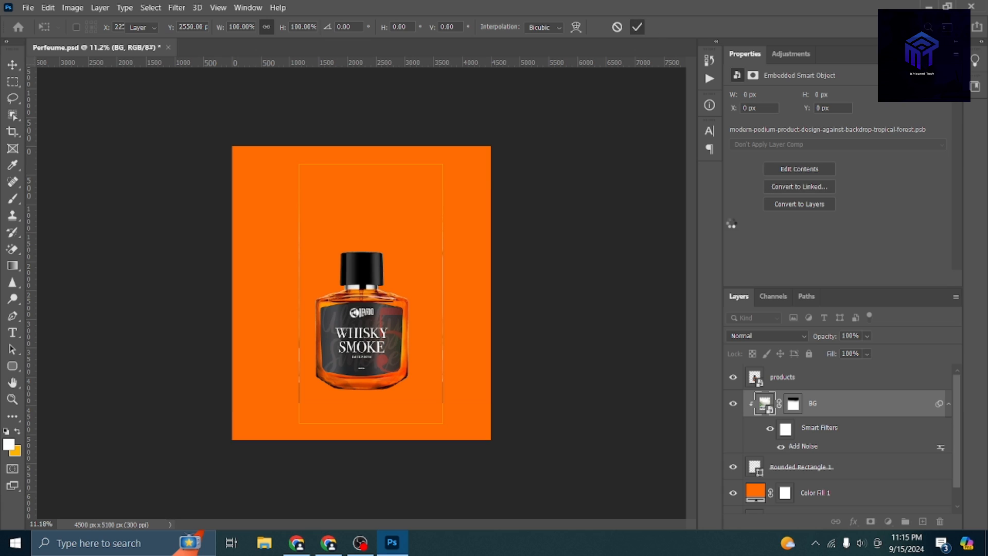
Fill the rounded rectangle behind the bottle with the recently used orange and return to the Move tool.
click(779, 465)
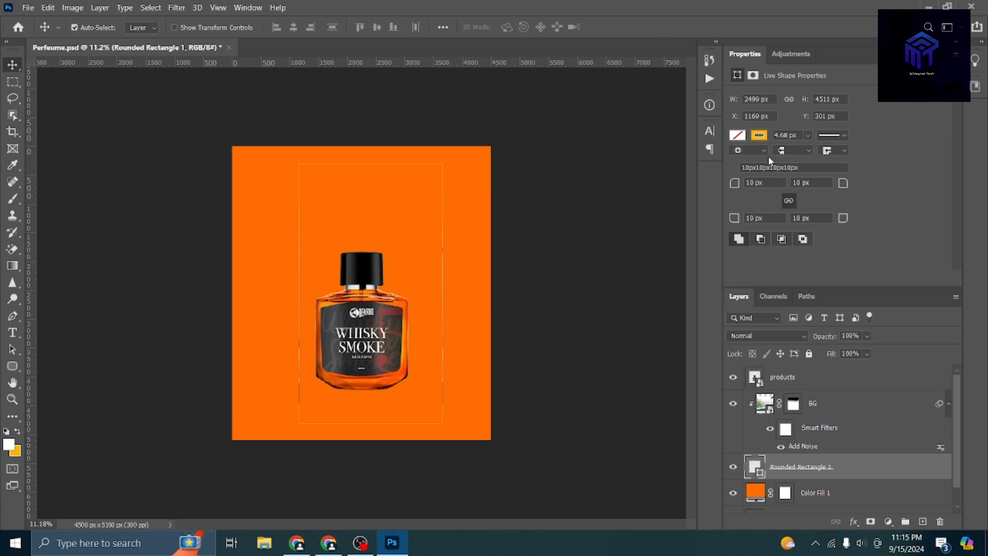
click(737, 136)
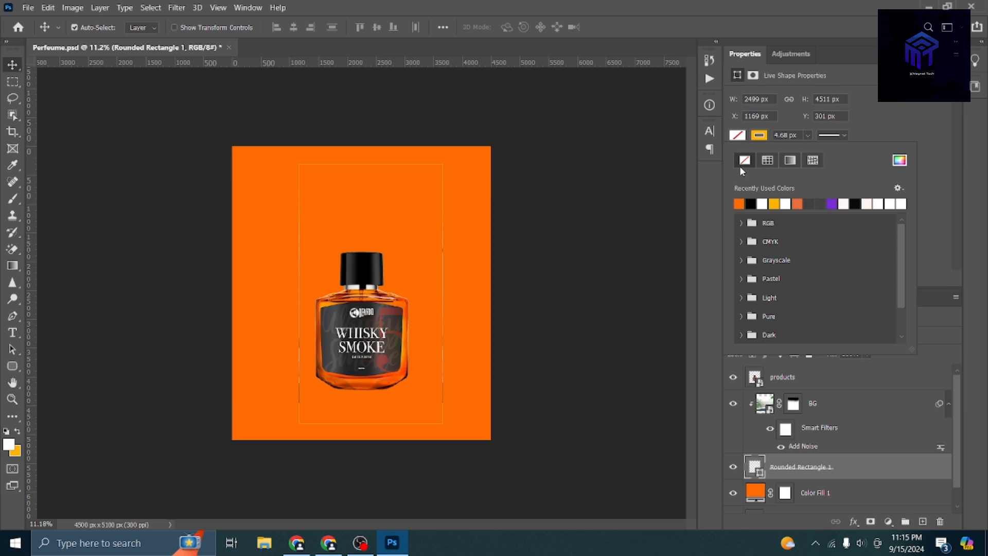
click(739, 204)
click(13, 63)
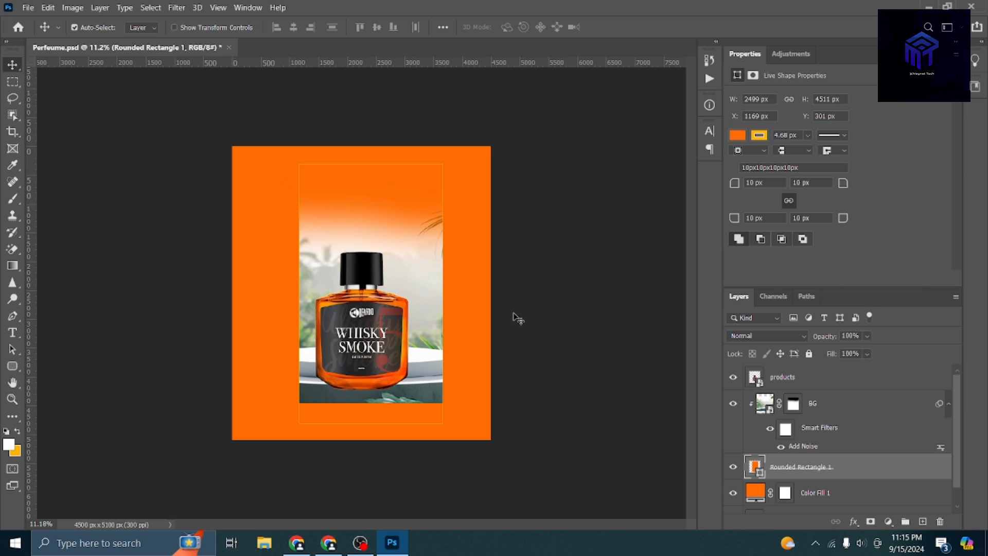
Scale the BG podium photo to 135.18% and reposition it so it fills the whole rounded rectangle.
click(834, 421)
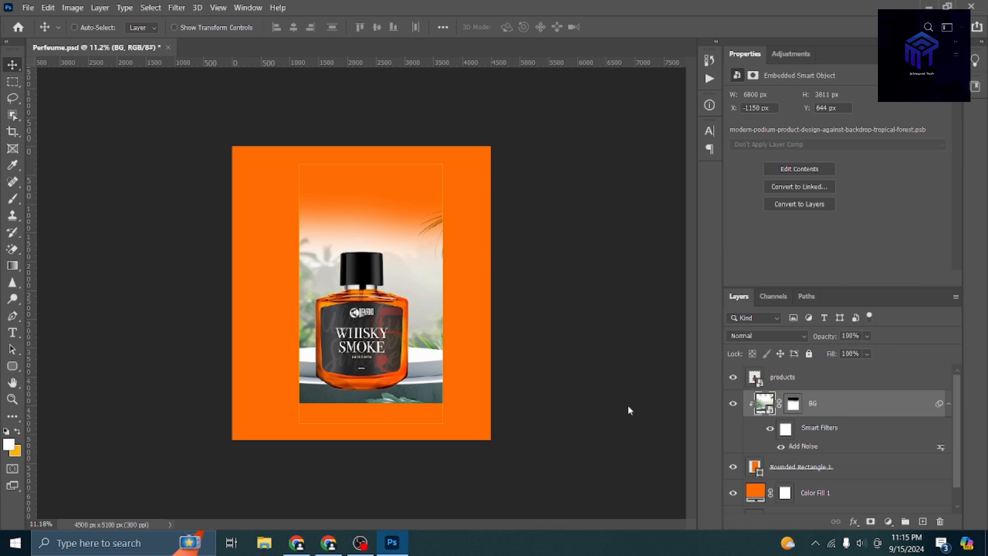
key(ctrl+t)
click(531, 225)
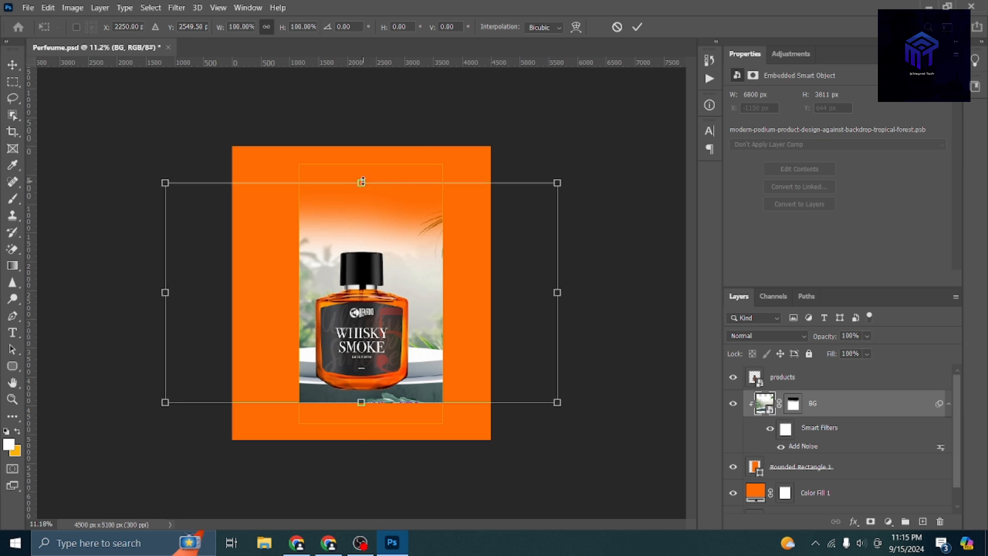
drag(362, 182, 362, 146)
drag(378, 293, 377, 313)
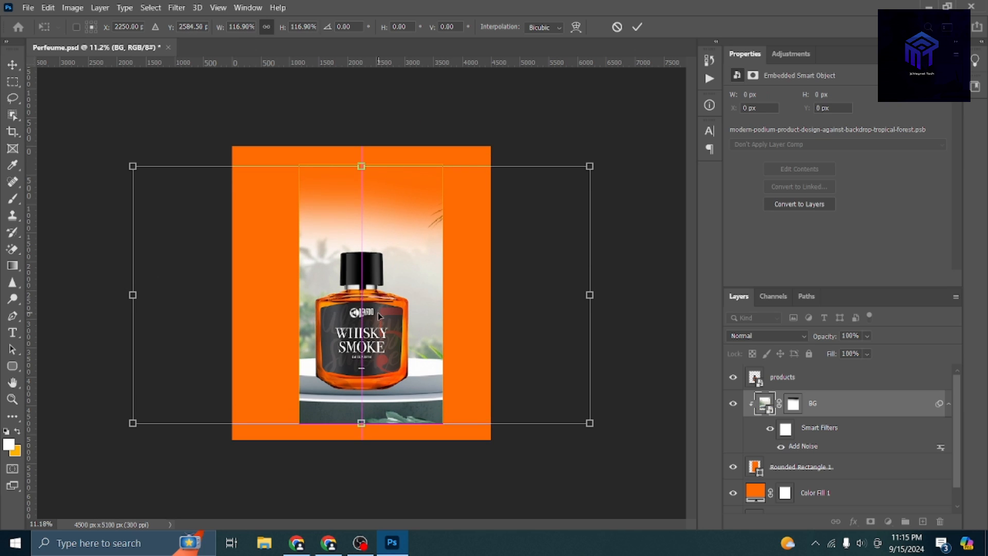
drag(369, 168, 370, 126)
drag(432, 264, 422, 265)
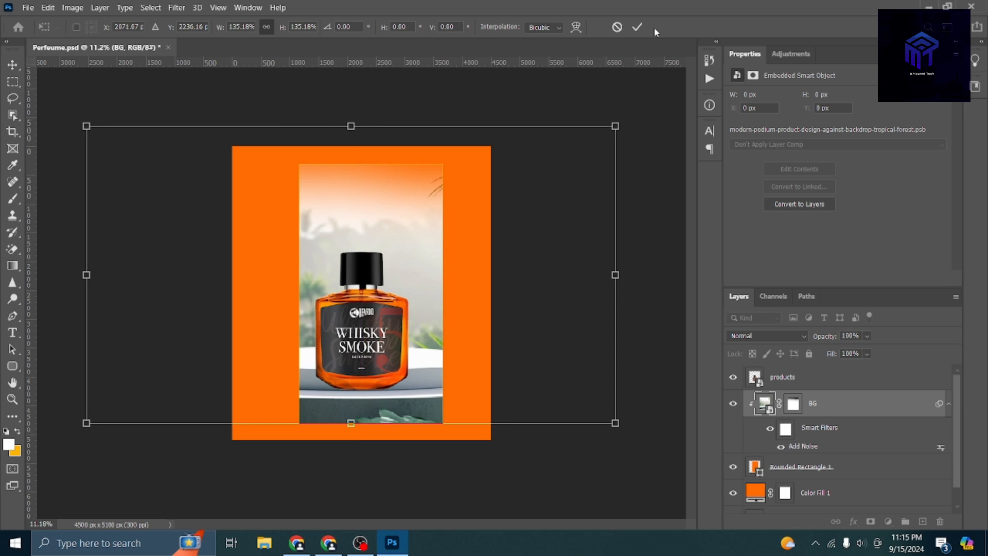
click(637, 27)
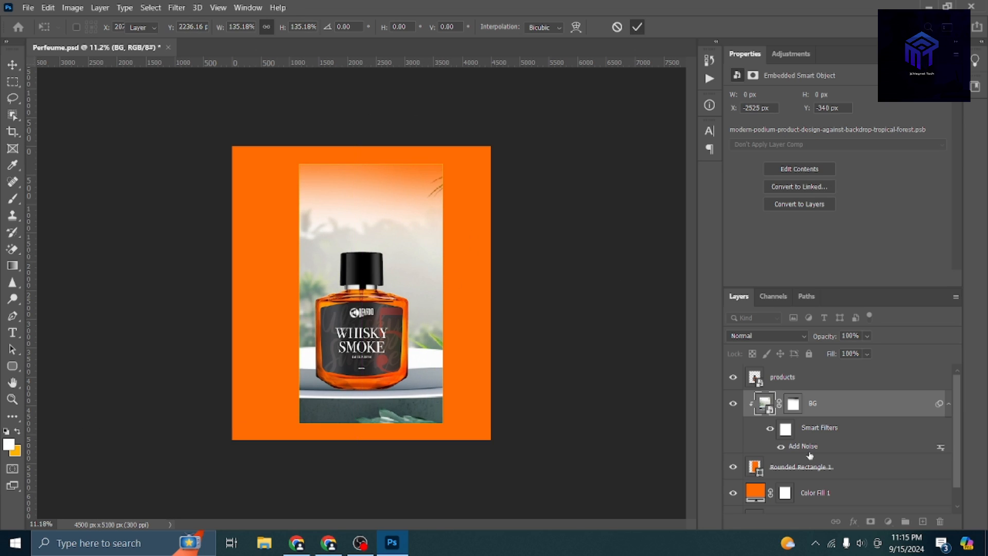
Set all four corner radii of the Rounded Rectangle 1 shape to 100 px and deselect it.
click(780, 469)
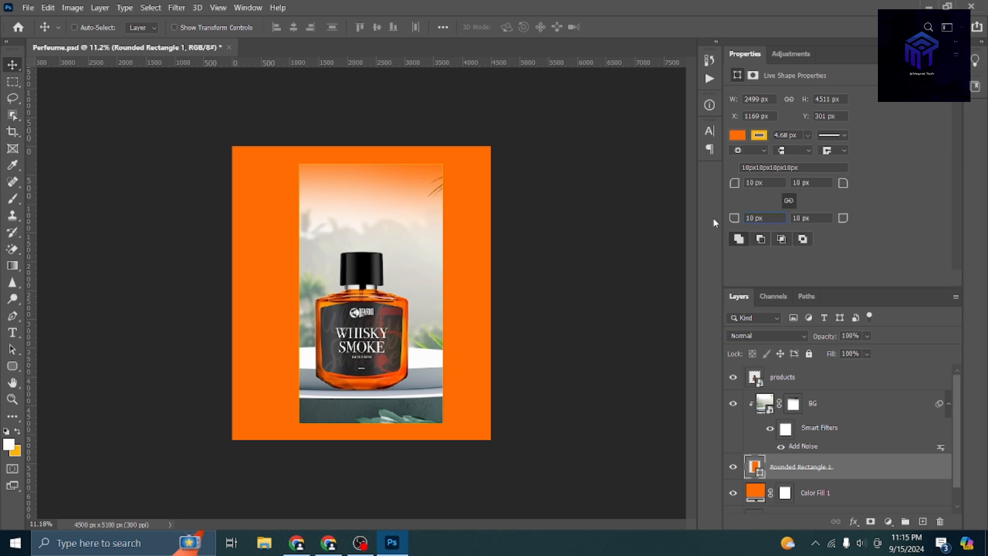
text(100)
key(Return)
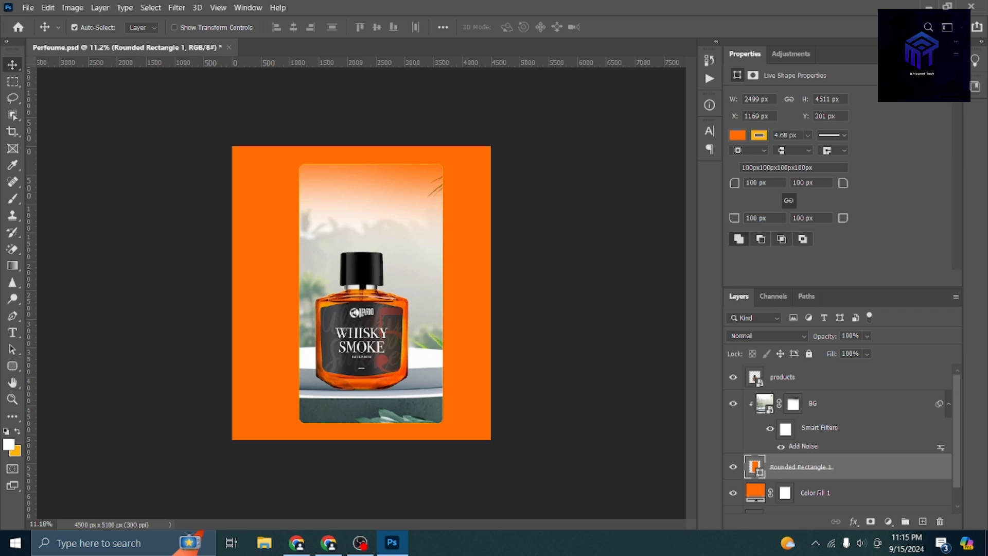
click(578, 270)
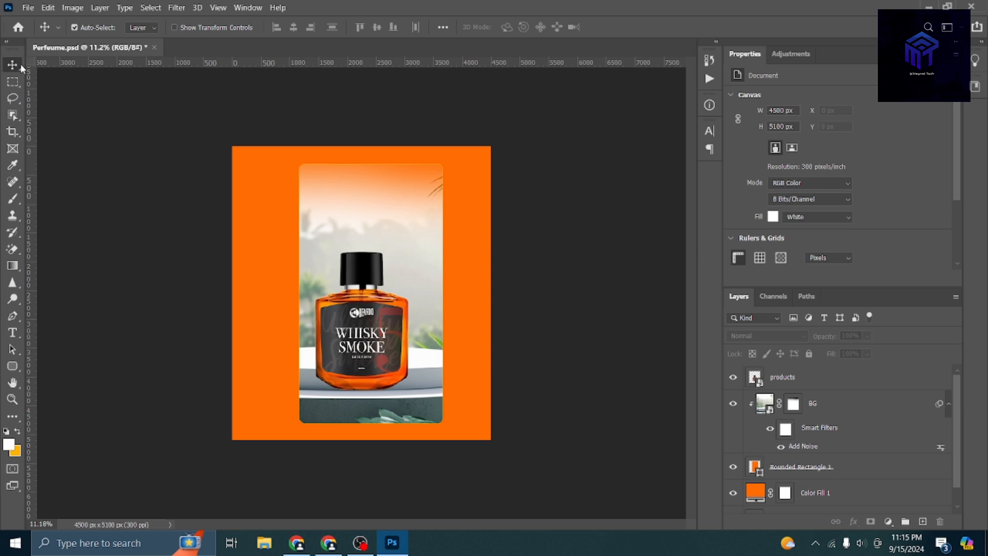
Raise the perfume bottle onto the podium's upper surface and scale it down to 74.30%.
drag(374, 356, 379, 330)
key(ctrl+t)
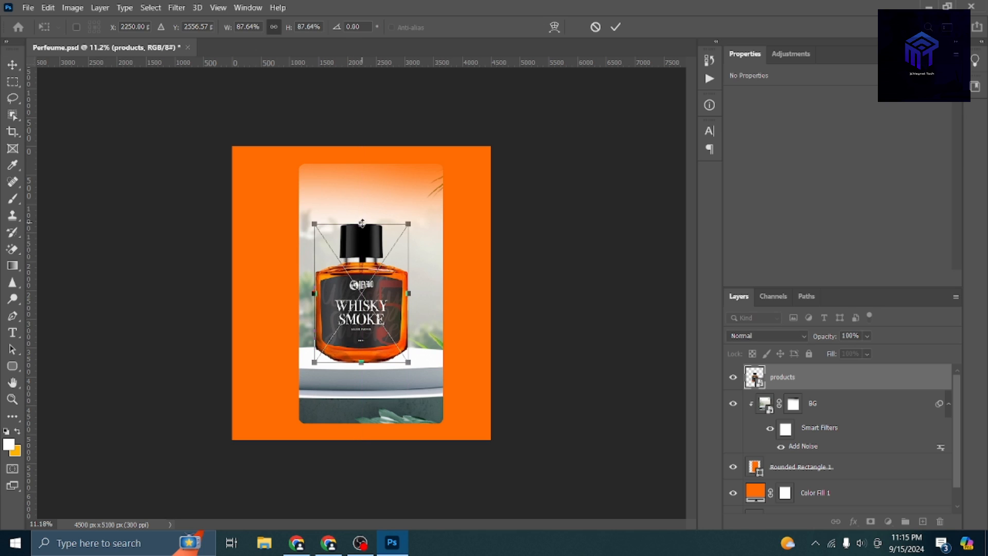
drag(361, 222, 364, 244)
click(615, 27)
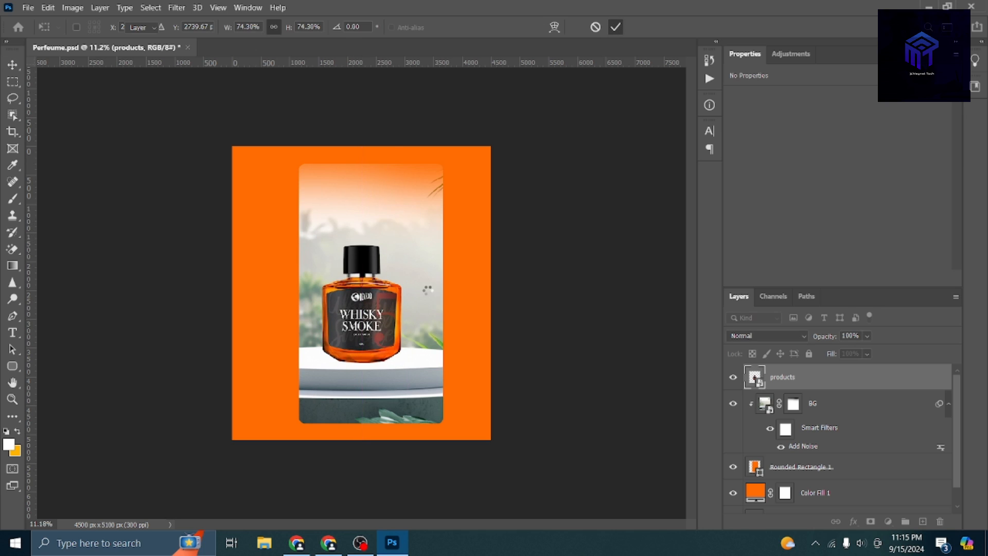
Move the bottle and the rounded rectangle together so the rectangle is horizontally centred on the canvas at X 1000.5 px.
ctrl+click(811, 469)
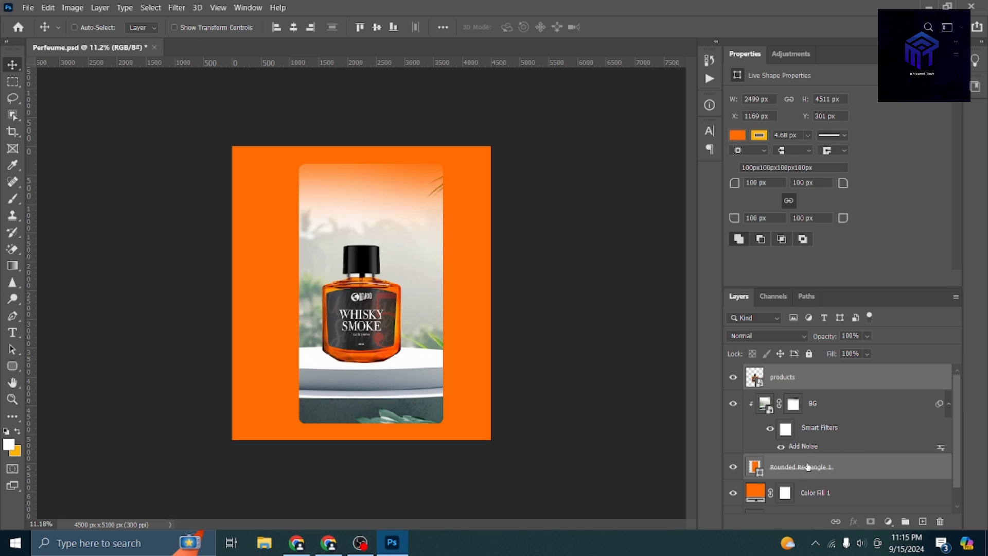
key(ctrl+t)
drag(416, 281, 407, 280)
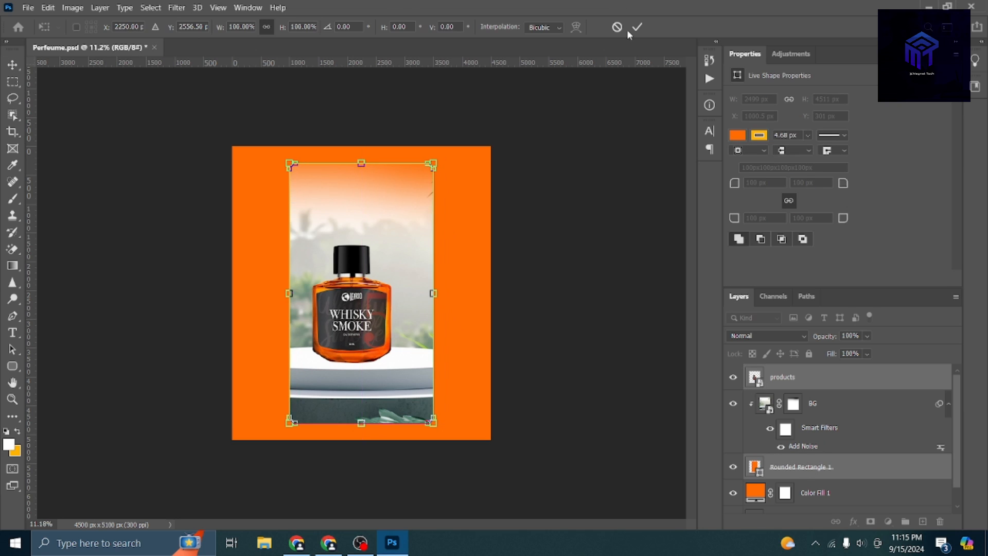
click(637, 27)
Shift the bottle back to the middle of the rounded rectangle and nudge it slightly left.
drag(362, 326, 372, 327)
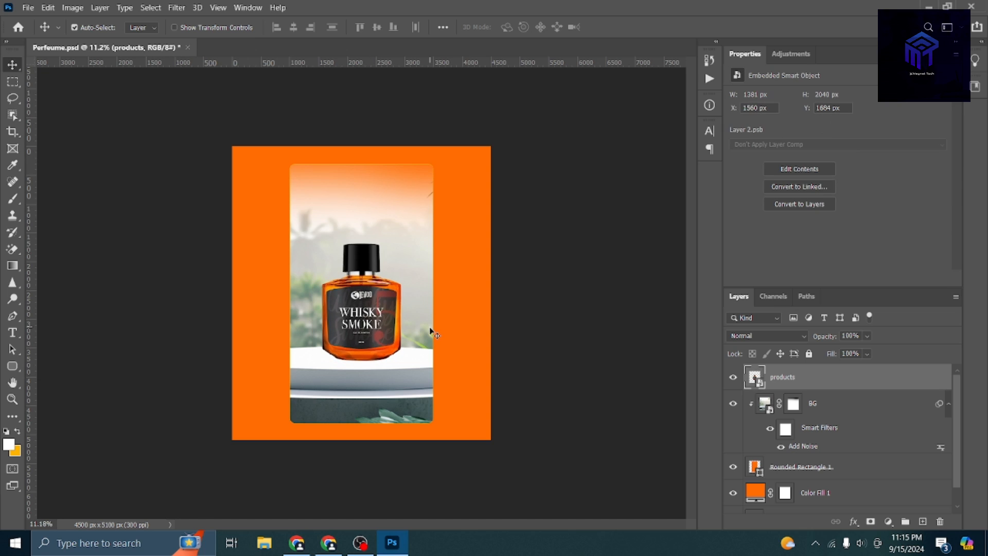
key(shift+Left)
key(shift+Left)
key(shift+Left)
click(633, 390)
click(413, 343)
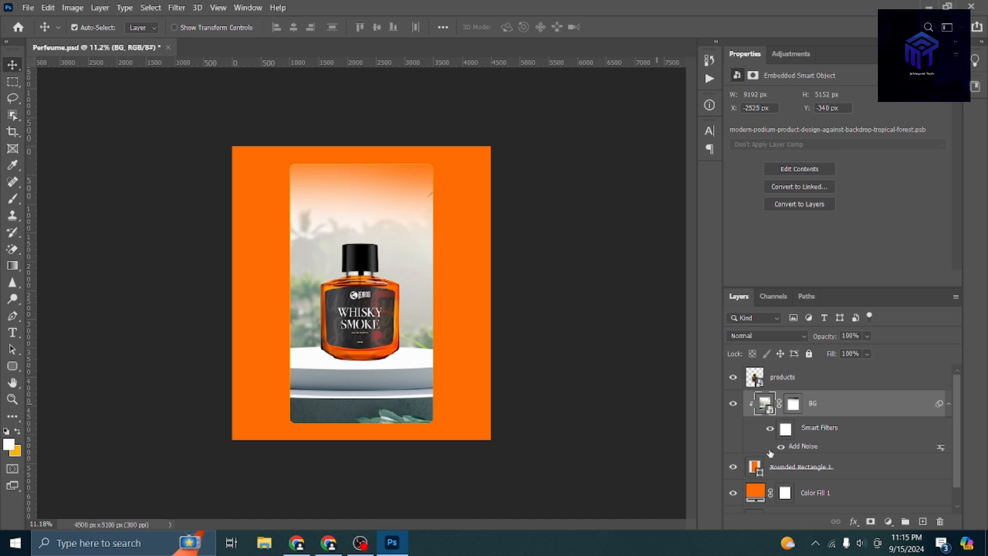
Give the Color Fill 1 background a reversed linear red-to-yellow Gradient Overlay at a -134° angle and 150% scale.
click(847, 492)
right_click(847, 492)
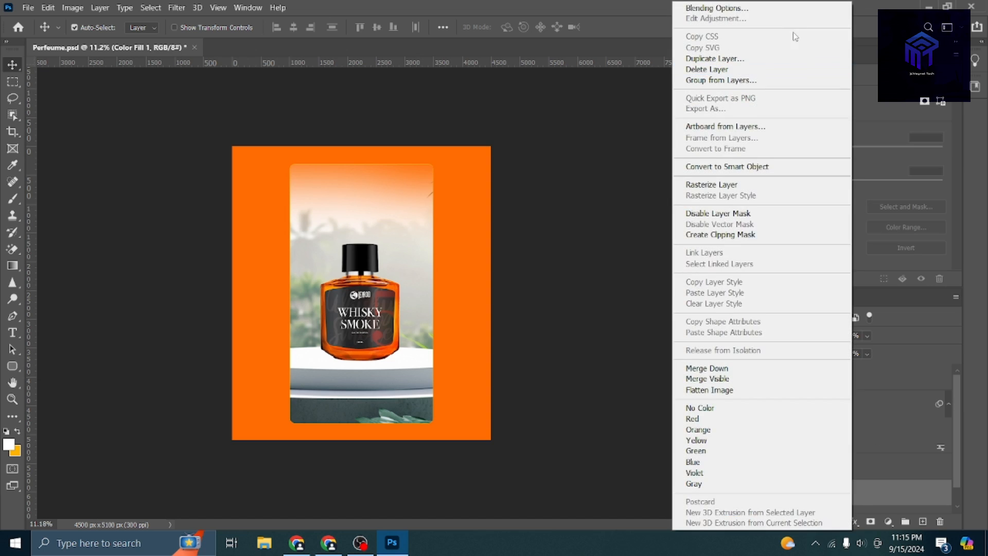
click(780, 9)
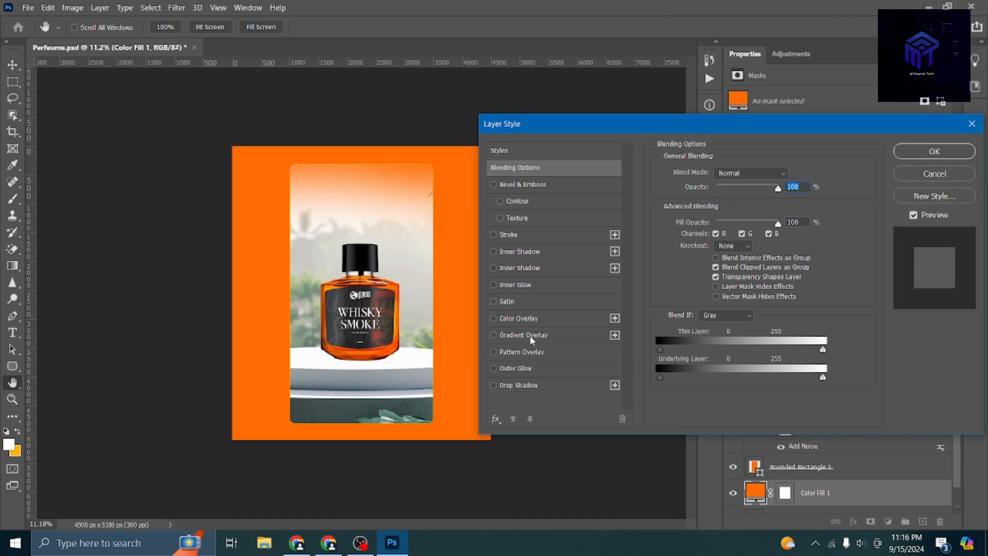
click(528, 334)
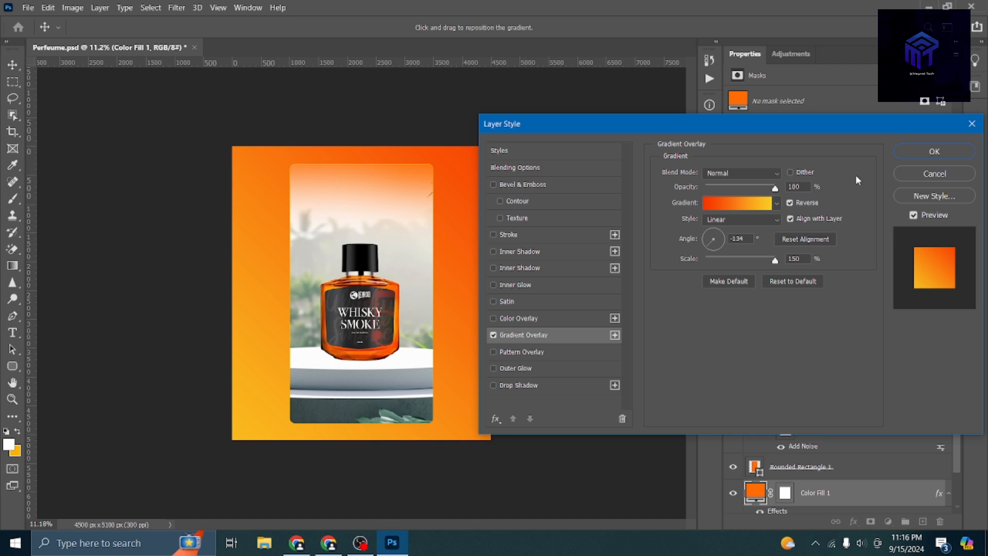
click(934, 151)
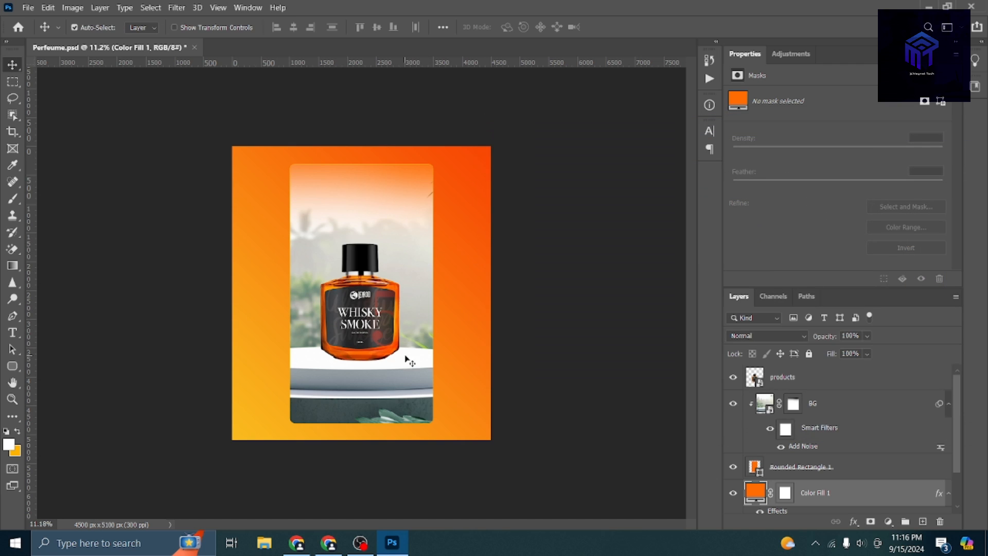
scroll(359, 335, up, 3)
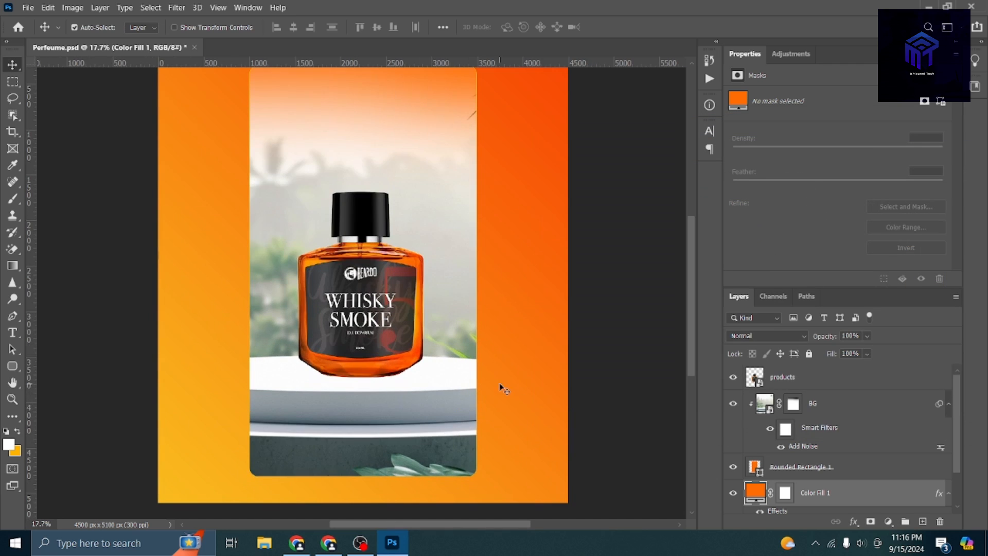
scroll(528, 387, down, 3)
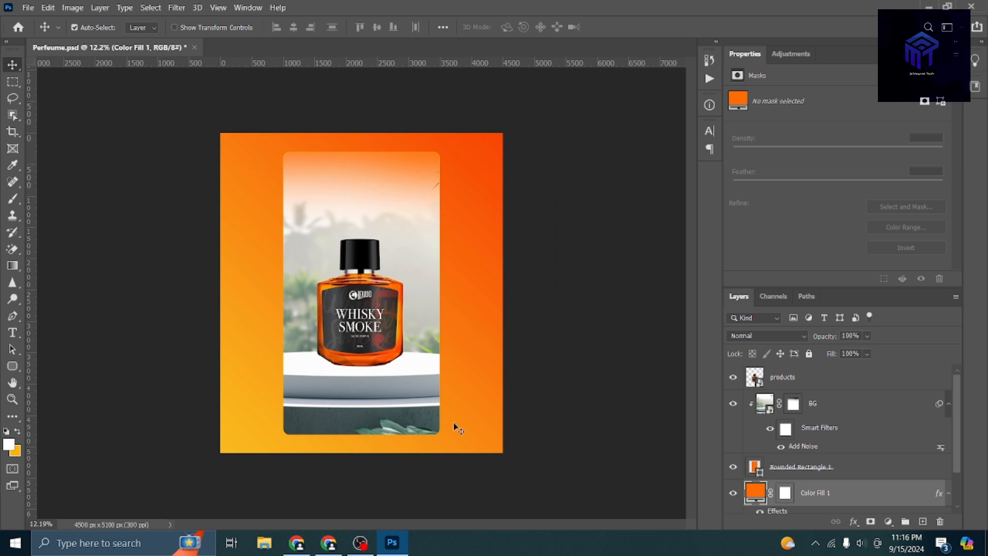
Check the Philips trimmer reference poster on Pinterest in Chrome, and return to Photoshop with the BG layer selected.
click(329, 543)
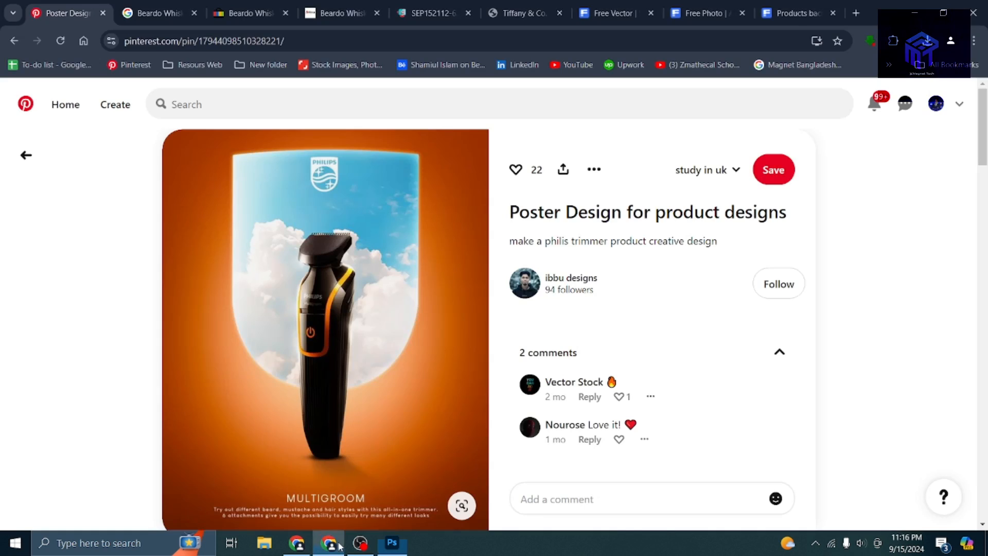
click(393, 543)
click(409, 390)
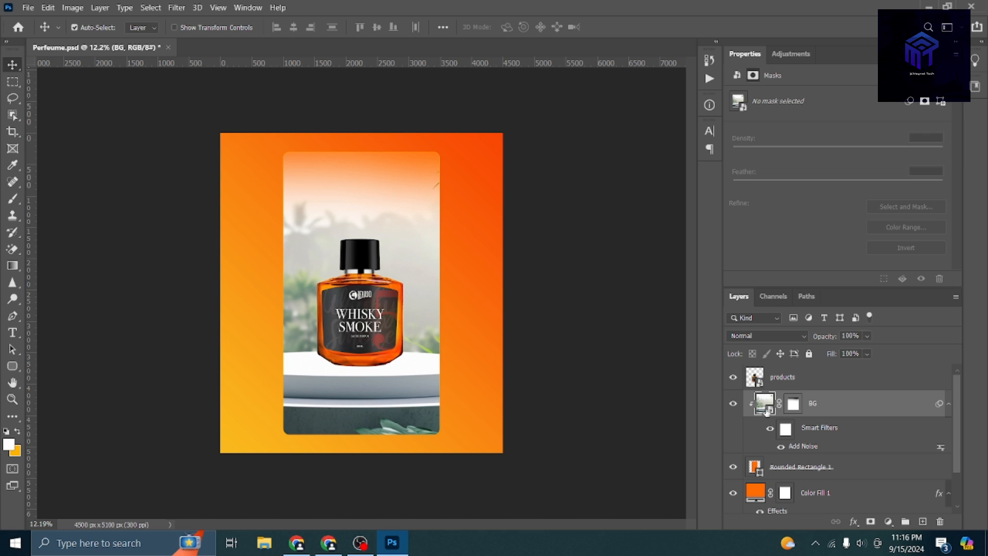
Toggle the visibility of the BG, Rounded Rectangle 1 and Color Fill 1 layers to compare the design with and without each.
click(734, 403)
click(734, 404)
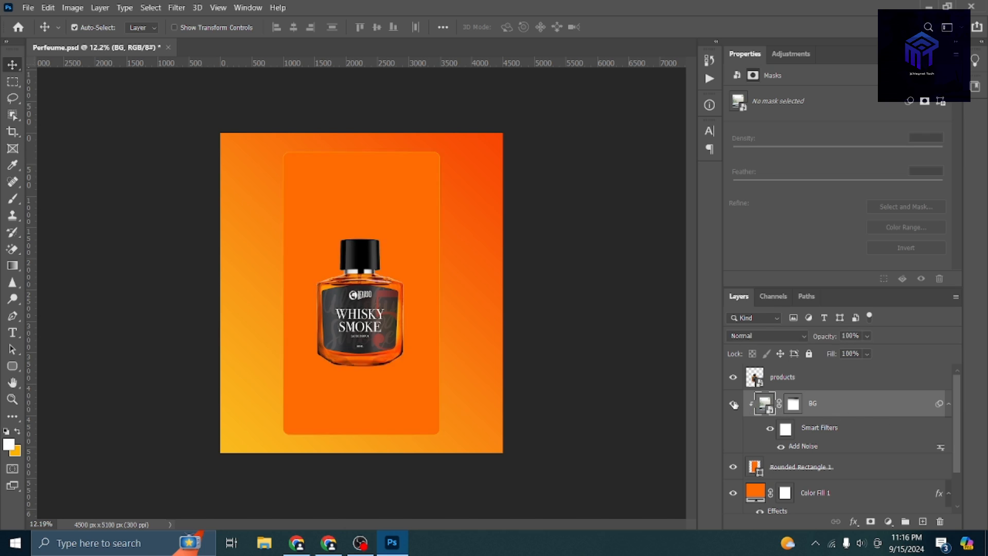
click(734, 467)
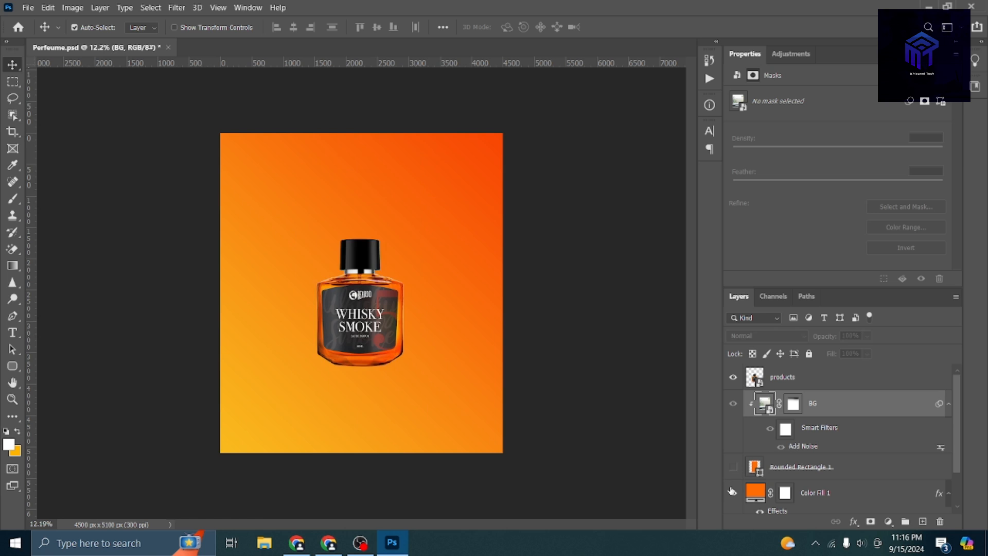
click(732, 494)
click(733, 492)
scroll(793, 477, down, 1)
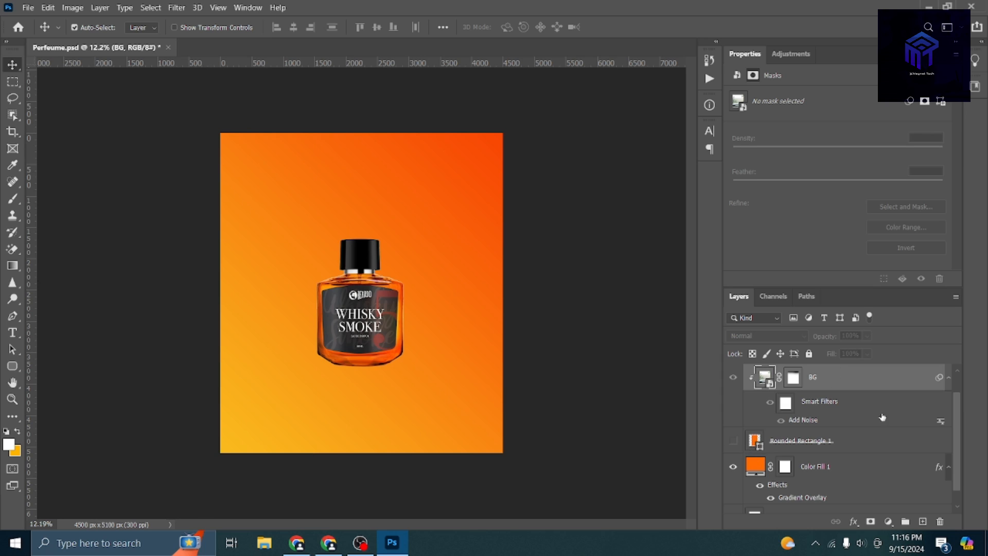
scroll(835, 426, up, 1)
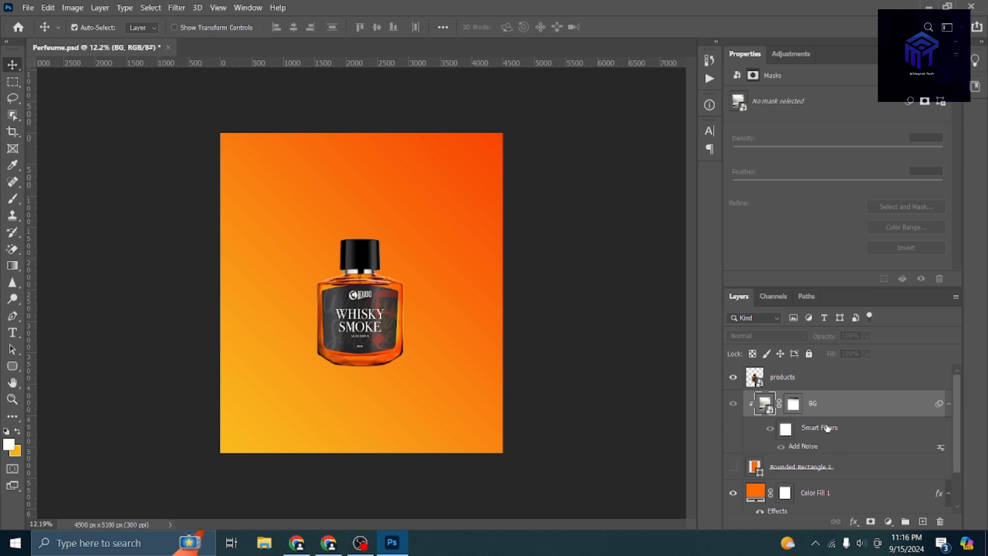
click(736, 405)
click(734, 404)
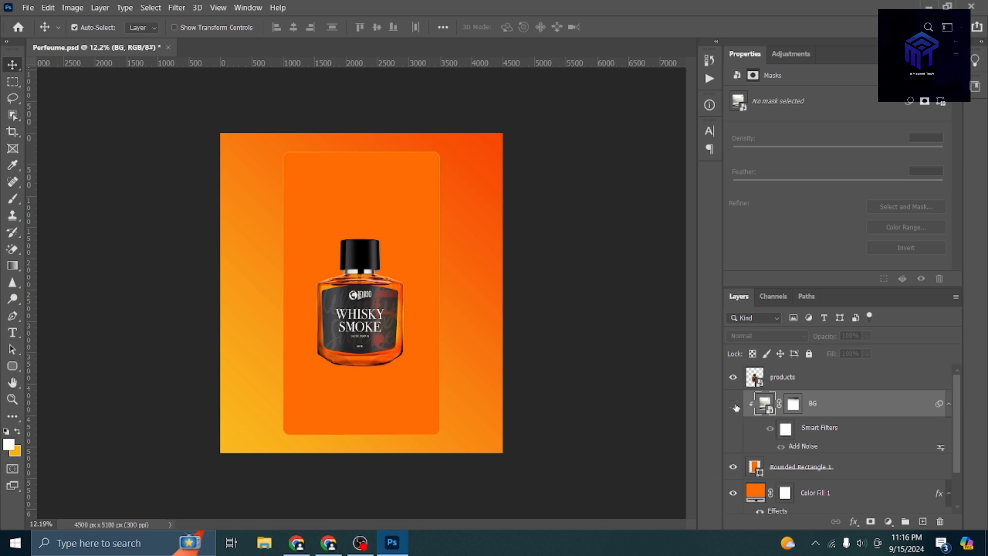
click(734, 405)
Lower the opacity of the Rounded Rectangle 1 layer to 68%.
click(785, 466)
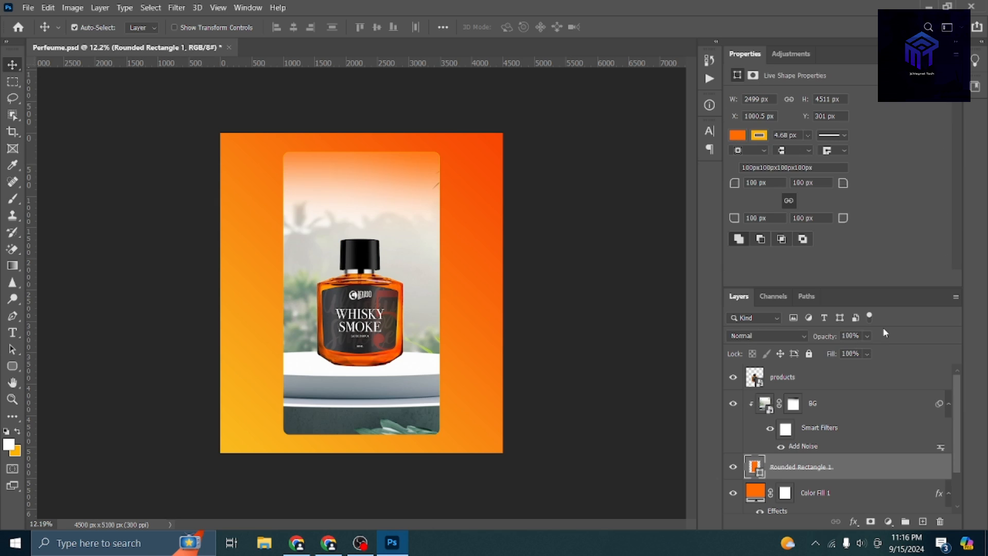
drag(851, 351, 840, 352)
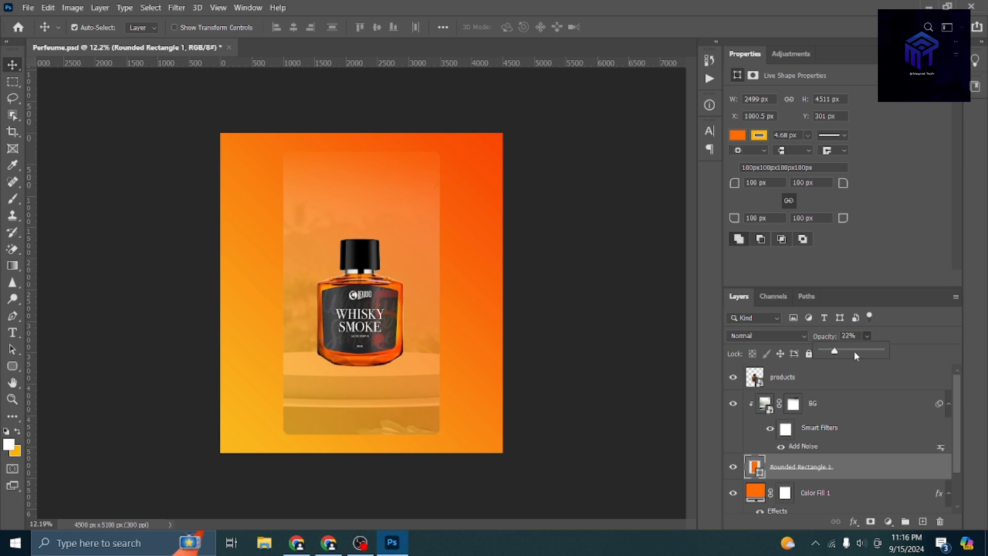
drag(855, 353, 864, 352)
drag(897, 467, 844, 473)
Hide the BG photo and give Rounded Rectangle 1 a reversed linear red-to-yellow Gradient Overlay at -134° and 150% scale.
click(733, 403)
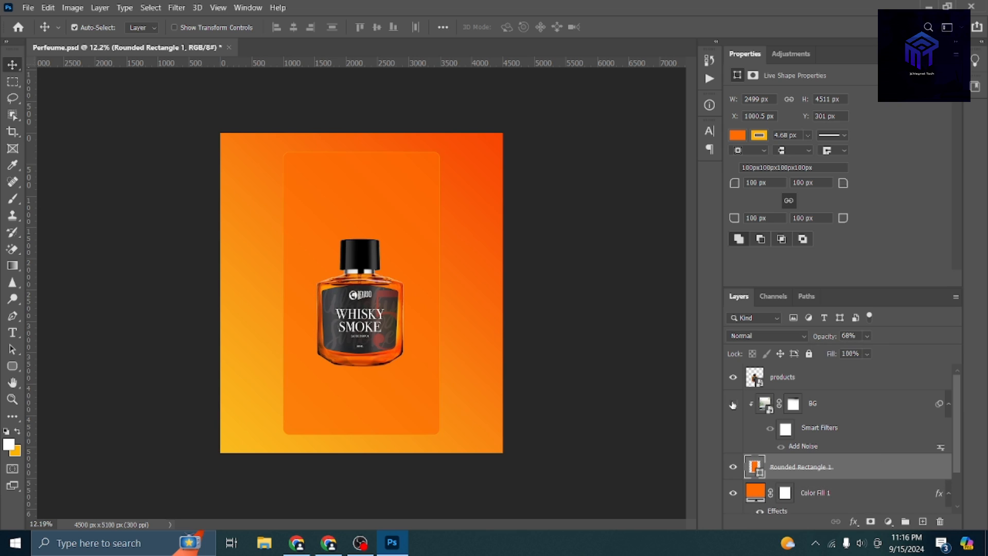
right_click(852, 468)
click(717, 10)
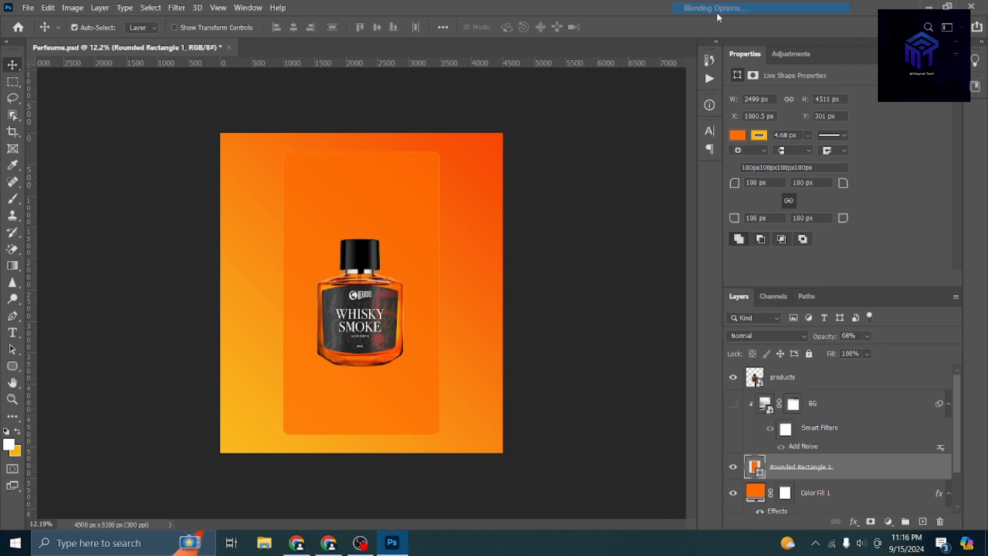
click(535, 336)
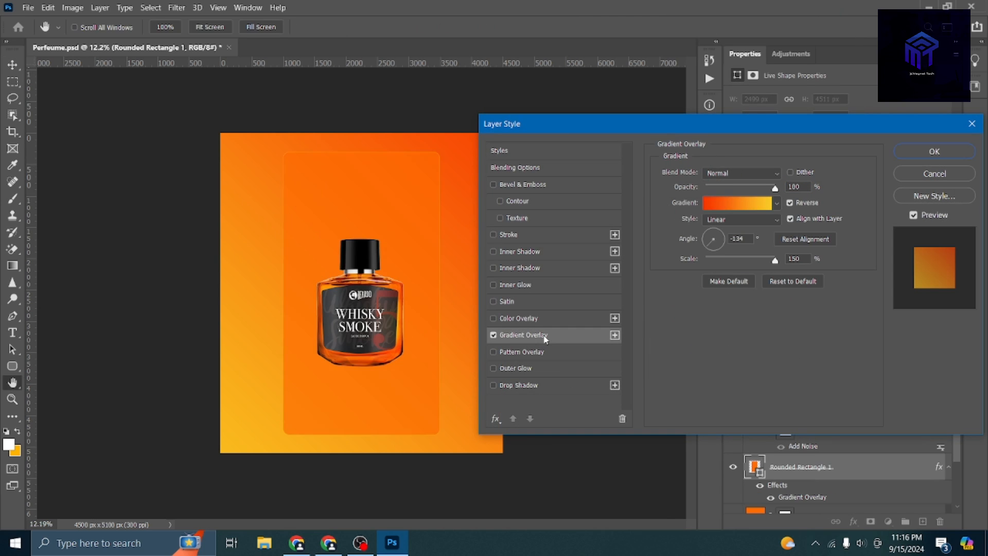
click(921, 151)
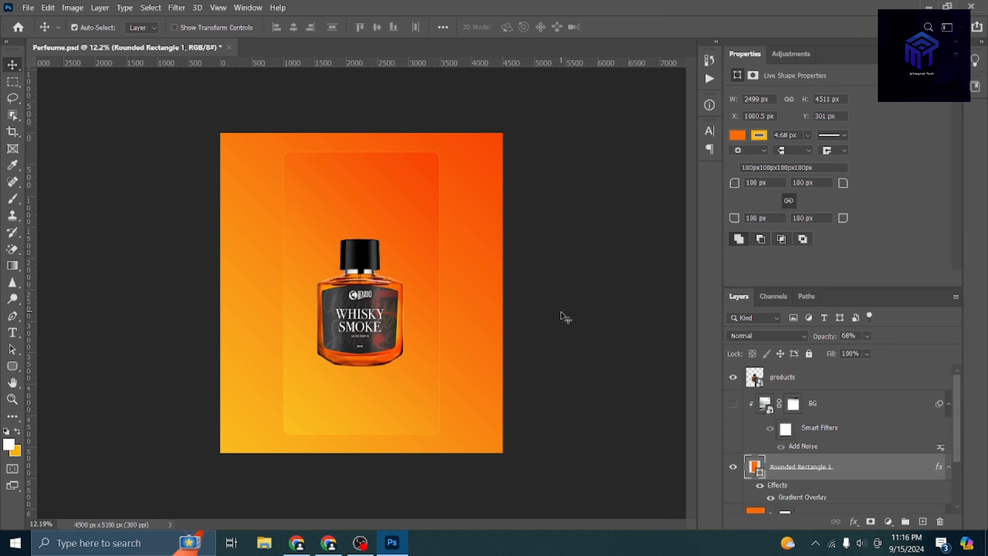
Deselect the layers, save Perfeume.psd and check the whole composition.
click(546, 321)
key(ctrl+s)
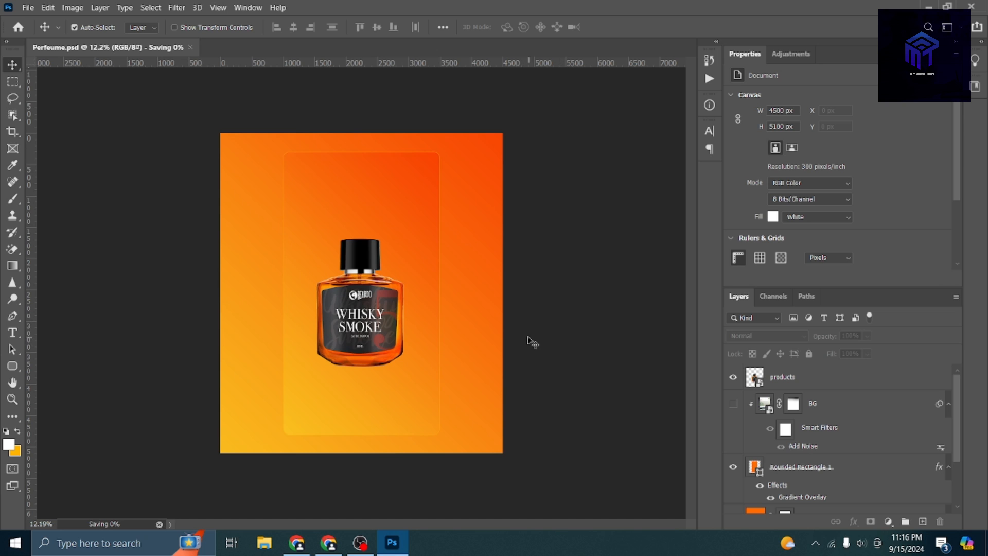
scroll(322, 378, up, 3)
scroll(341, 374, down, 3)
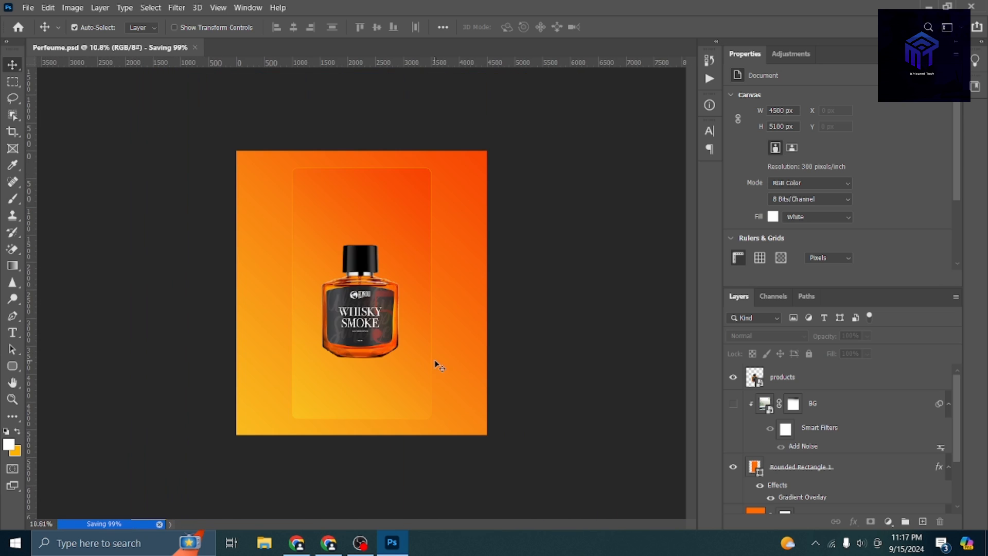
Check the composition, then switch to the browser and look over the Philips trimmer reference poster on Pinterest.
scroll(437, 363, up, 1)
scroll(433, 368, down, 1)
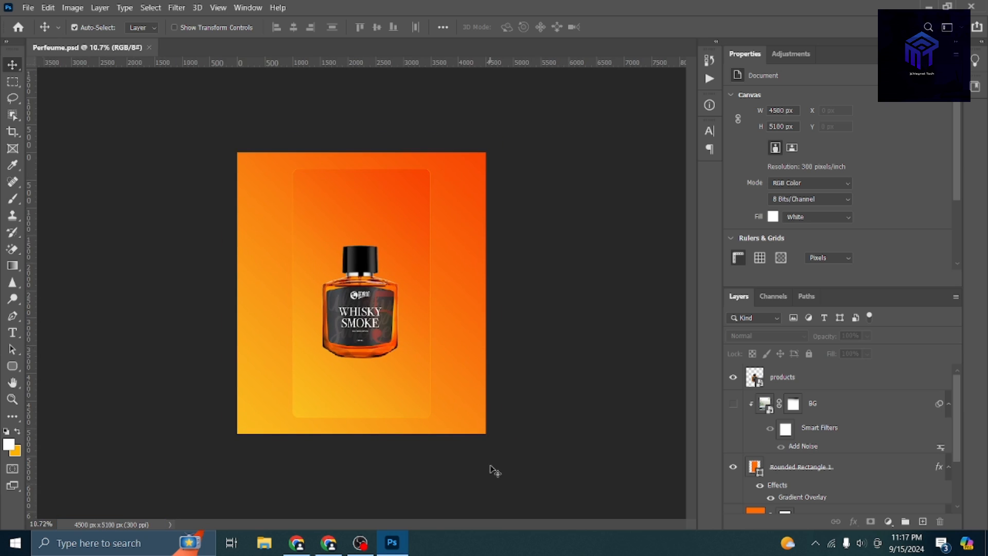
click(329, 543)
scroll(479, 162, down, 6)
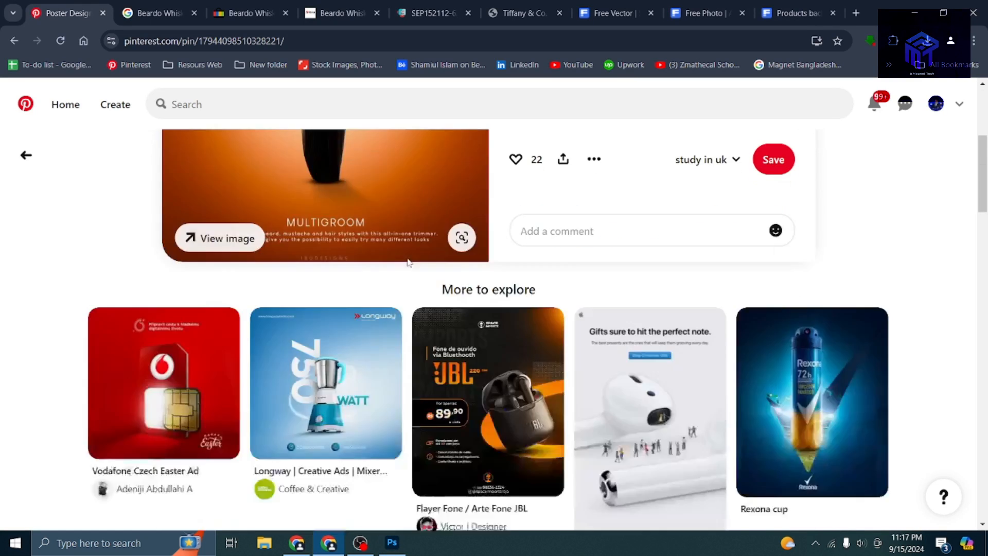
scroll(443, 309, up, 6)
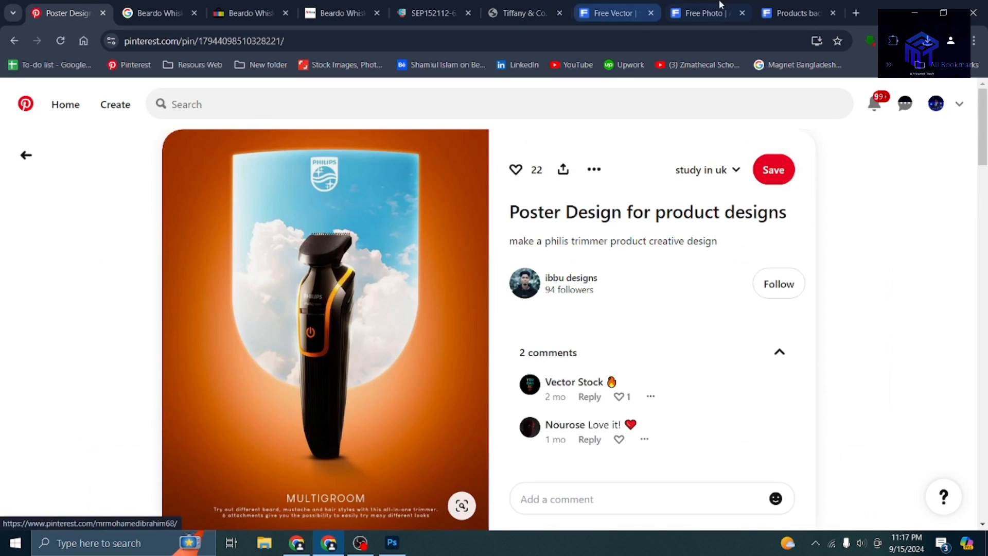
Search Google Images for "Sky" in a new browser tab.
click(826, 8)
click(856, 13)
click(327, 264)
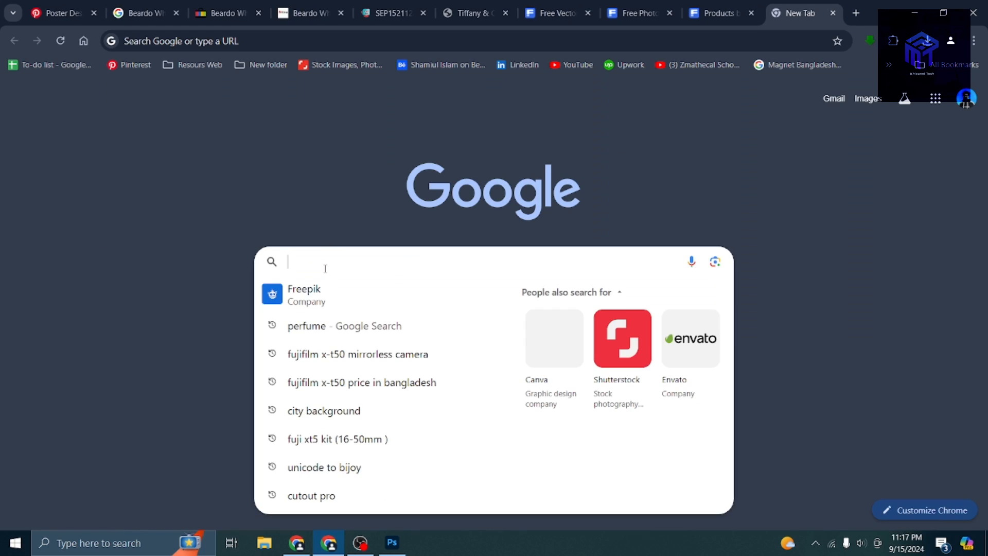
text(Sky)
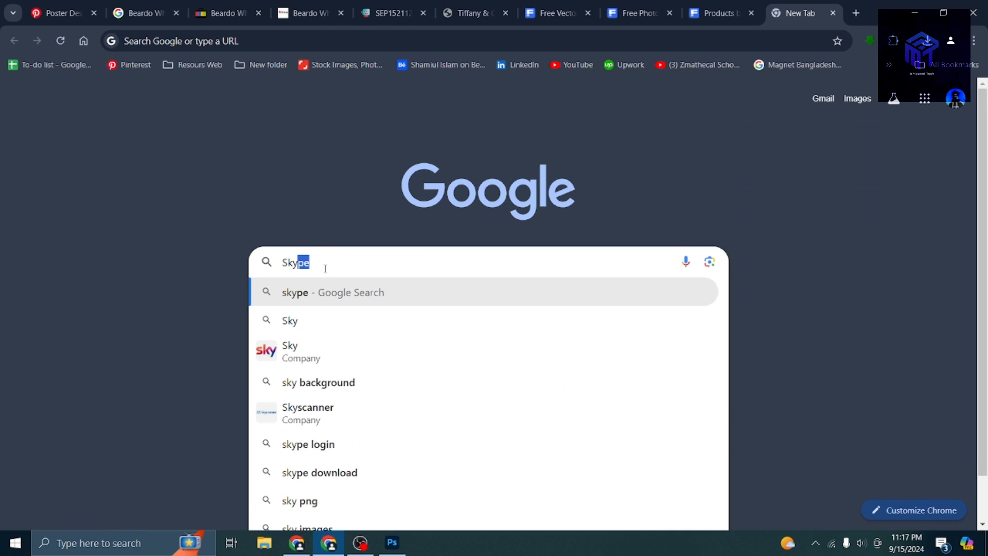
key(Delete)
key(Return)
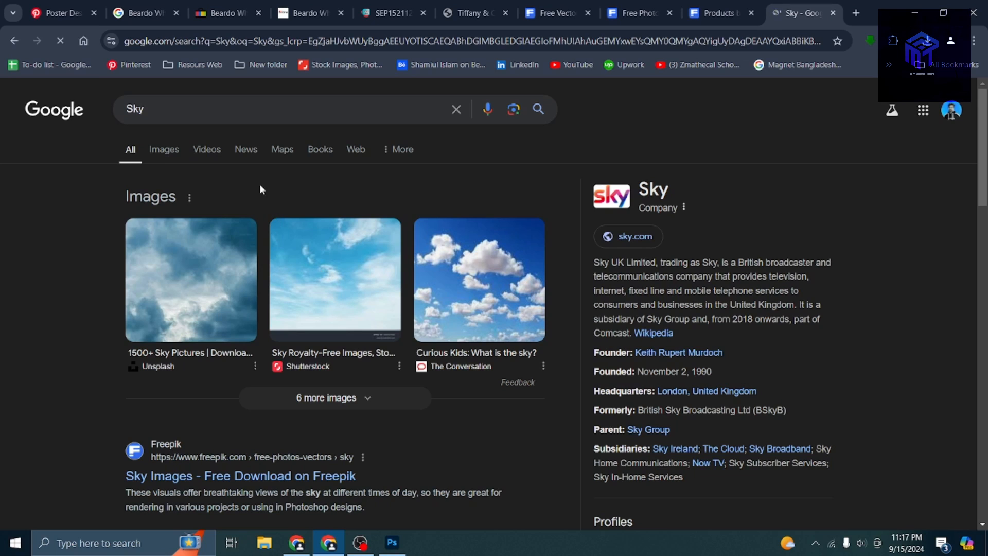
click(155, 153)
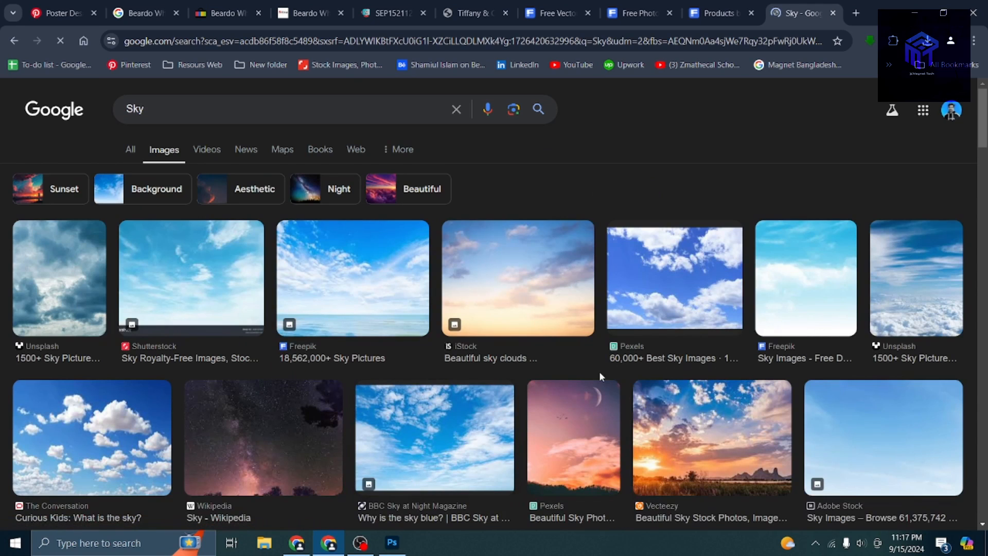
Copy The Conversation's blue sky photo with white clouds from the image results and browse the other sky images.
scroll(397, 360, down, 3)
click(124, 289)
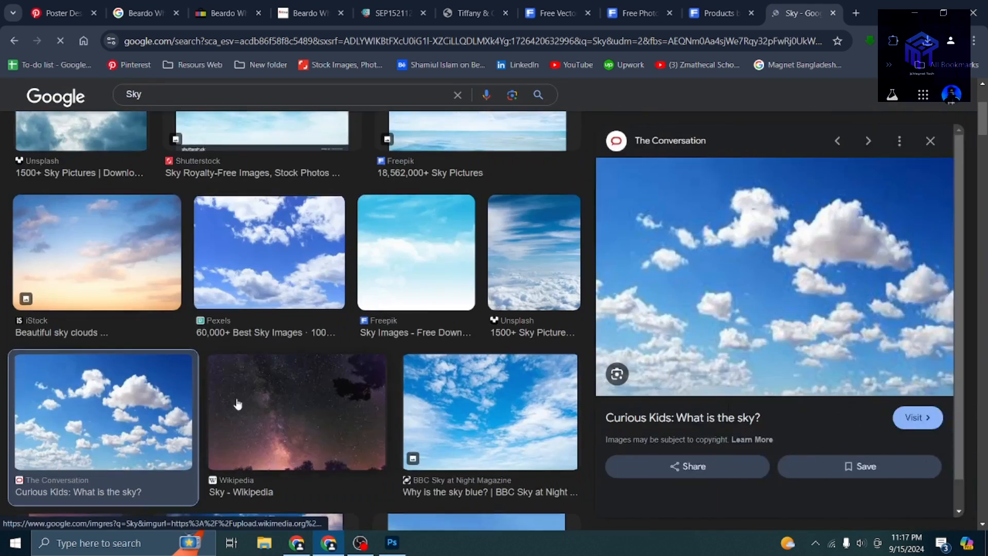
scroll(303, 394, down, 10)
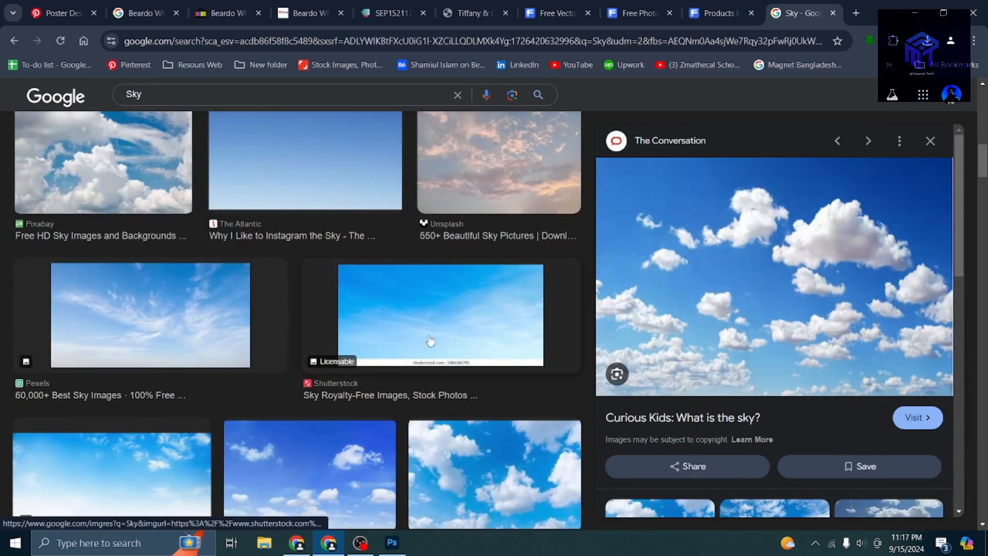
scroll(358, 382, up, 10)
scroll(359, 382, down, 3)
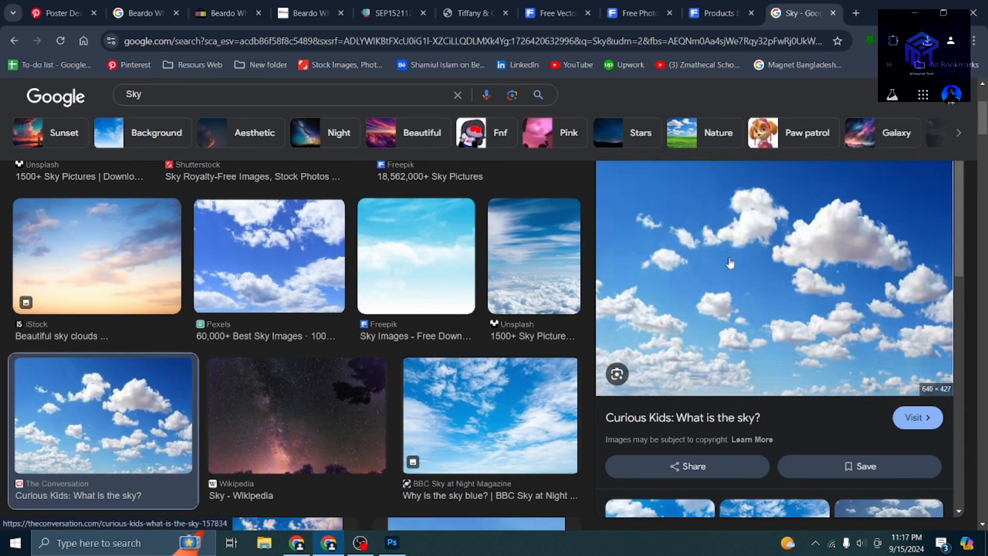
right_click(734, 251)
click(780, 463)
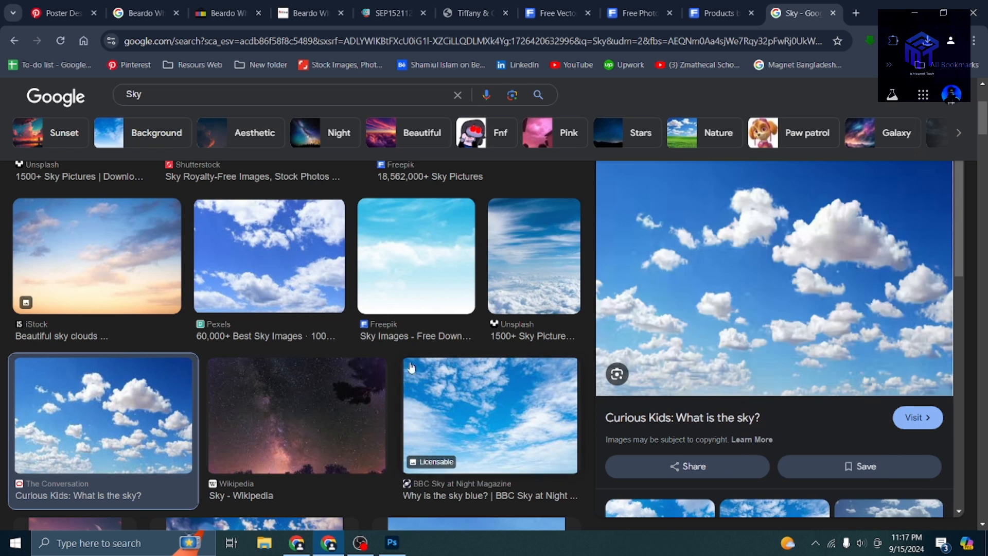
scroll(468, 504, down, 8)
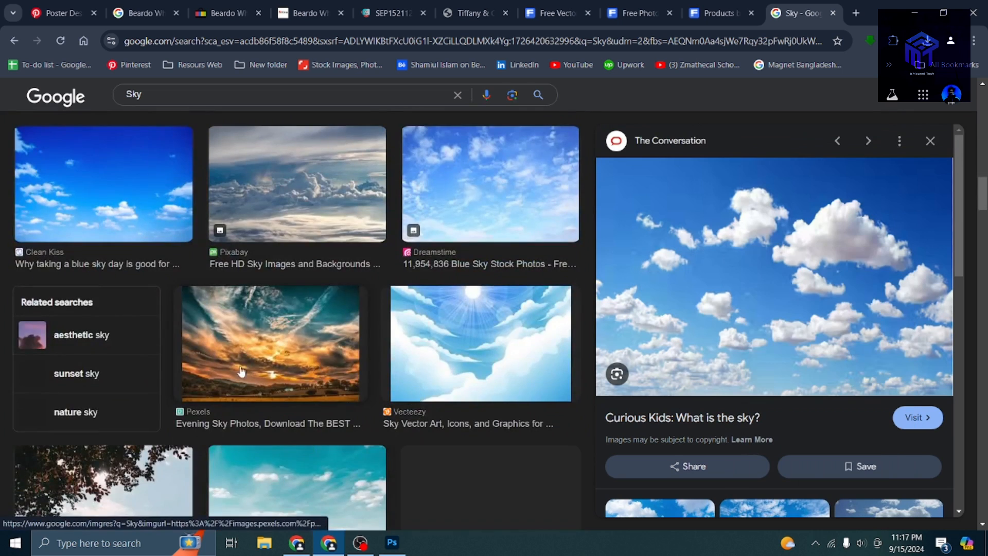
scroll(471, 510, down, 6)
Switch back to Photoshop and paste the copied sky photo above the products layer.
click(401, 546)
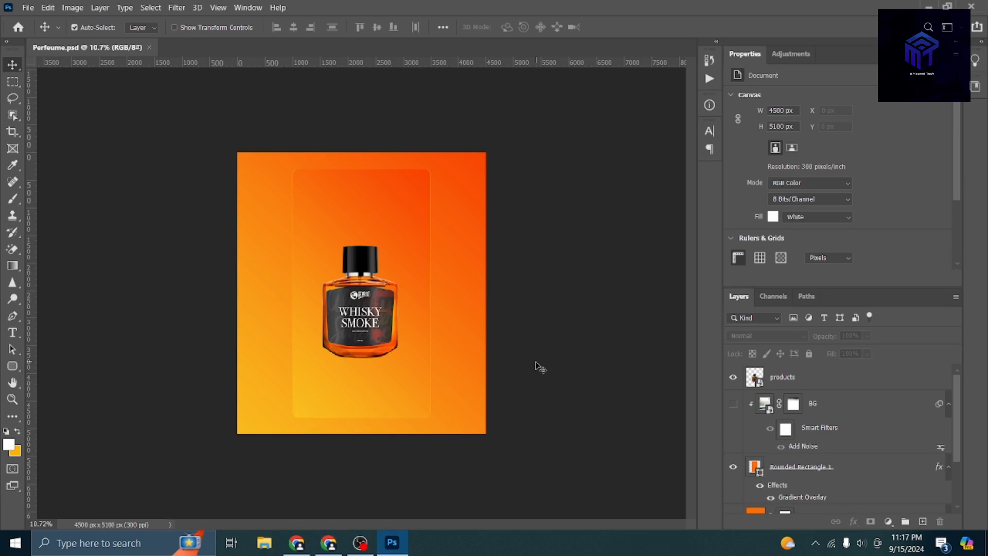
scroll(820, 477, down, 1)
scroll(820, 466, up, 1)
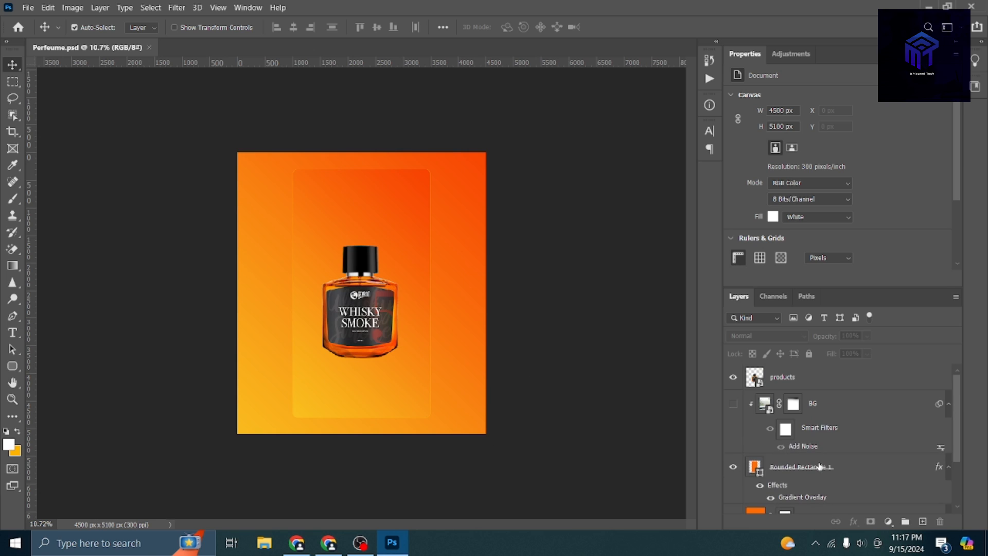
click(822, 406)
click(805, 379)
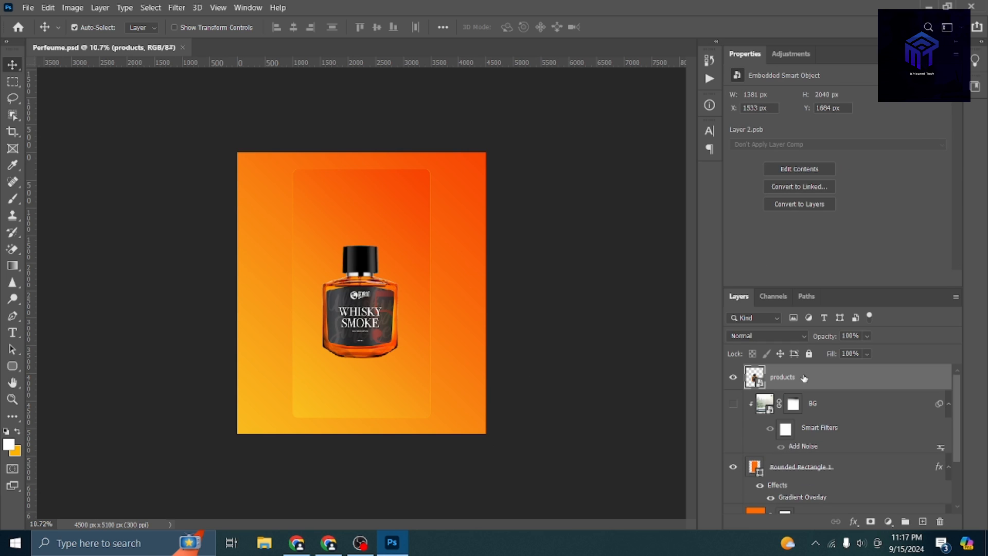
key(ctrl+v)
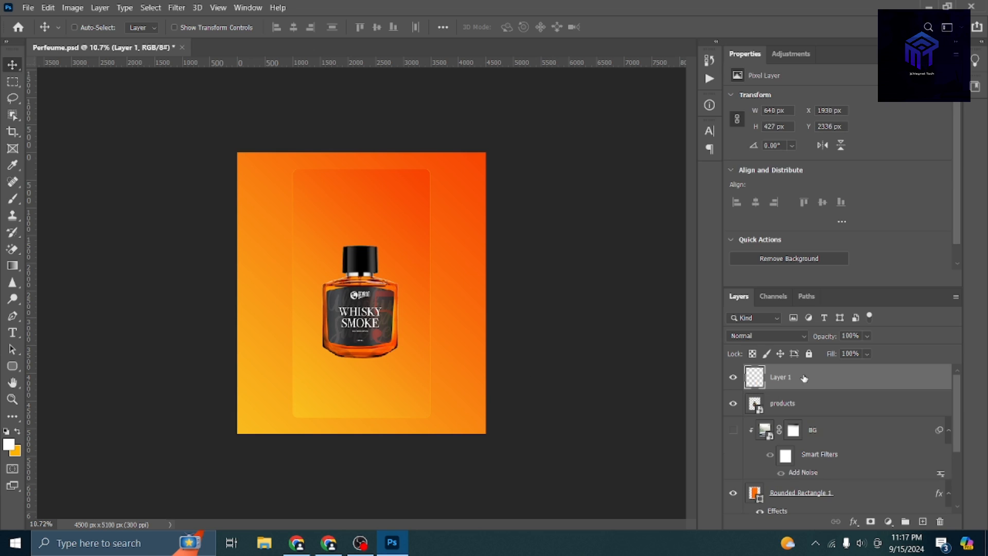
Move the sky layer directly above Rounded Rectangle 1, scale it to about 563% and place it behind the upper part of the bottle.
drag(812, 381, 792, 466)
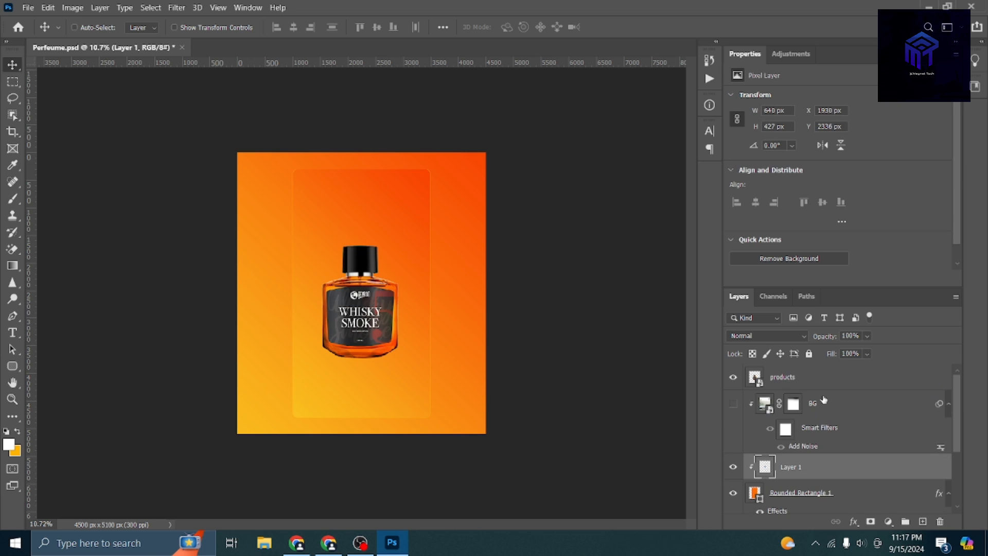
key(ctrl+t)
drag(381, 279, 542, 170)
drag(493, 213, 412, 203)
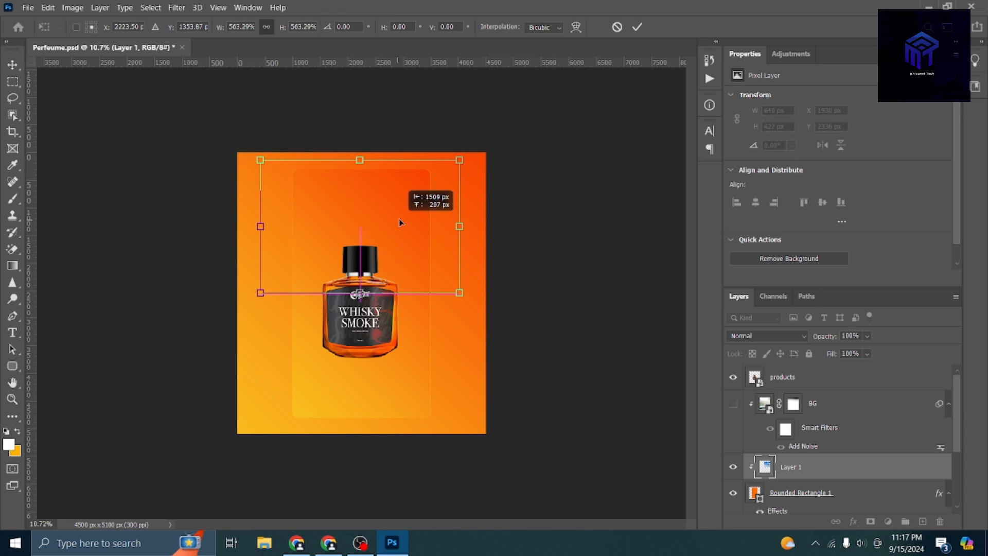
click(637, 28)
Release the sky layer's clipping mask and nudge the photo slightly on the canvas.
right_click(828, 473)
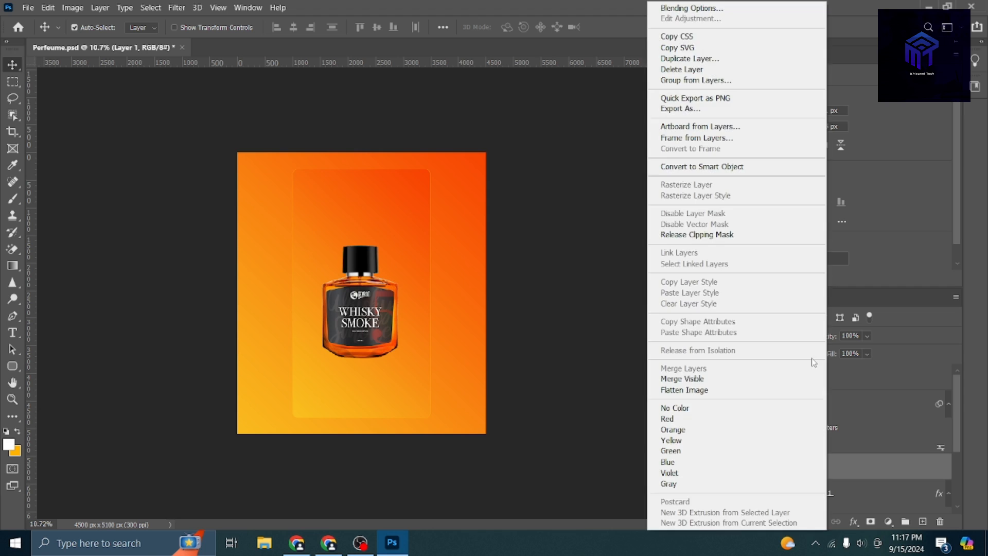
click(710, 237)
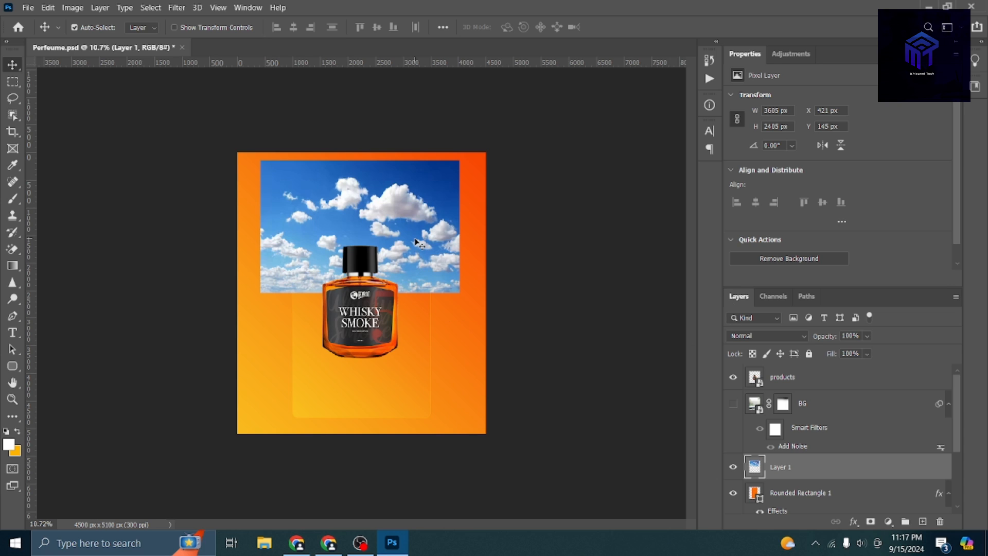
mouse_move(415, 245)
mouse_down()
mouse_move(414, 291)
mouse_move(416, 250)
mouse_up()
key(ctrl+plus)
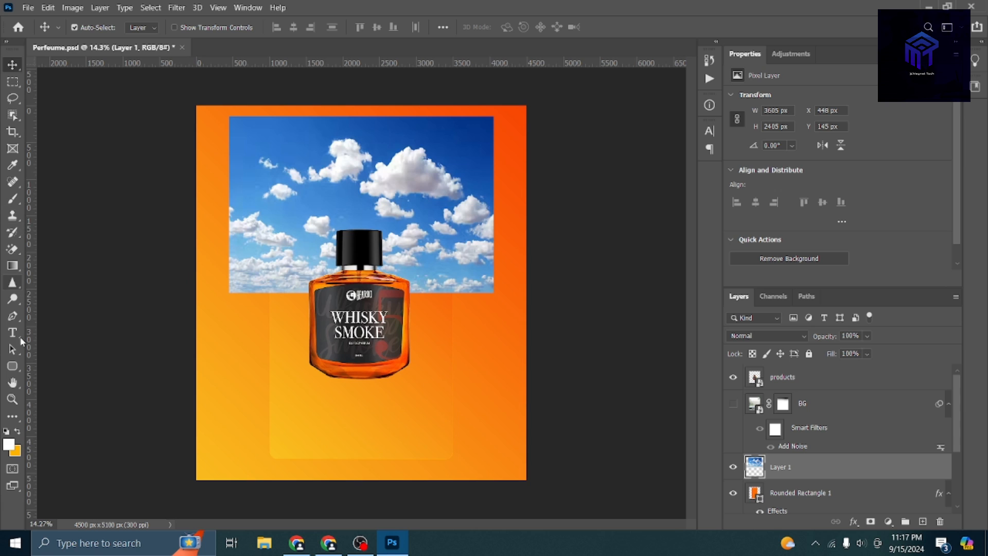
Draw a rounded rectangle about 2660 by 2877 px over the sky, extending above the canvas, with 100 px corner radii.
click(12, 366)
key(ctrl+minus)
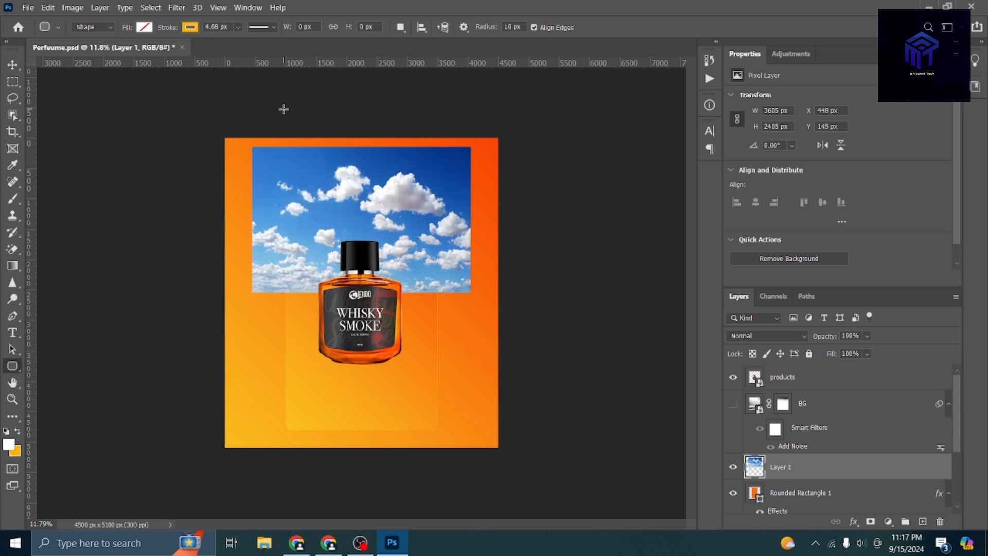
mouse_move(284, 109)
mouse_down()
mouse_move(410, 233)
mouse_move(445, 282)
mouse_up()
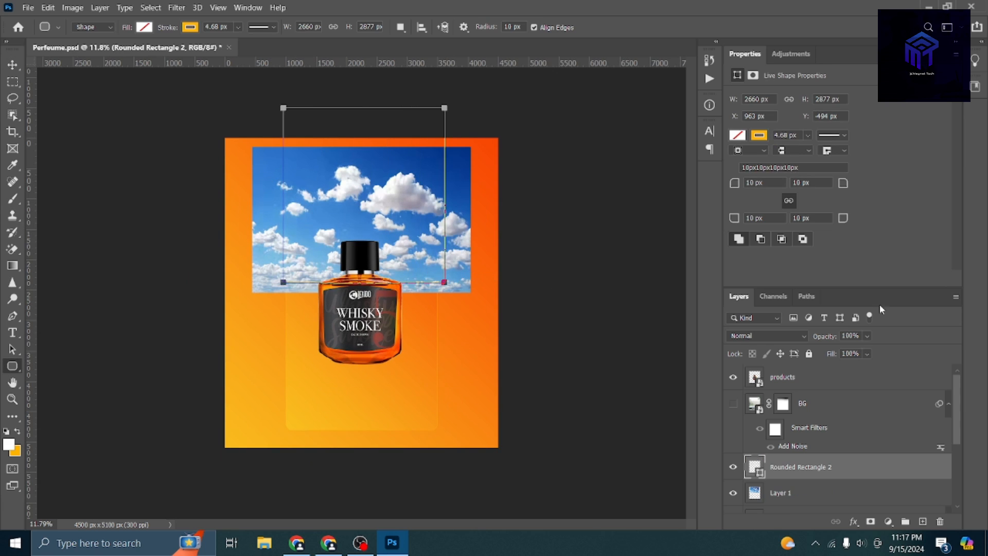
double_click(766, 182)
text(100)
key(Return)
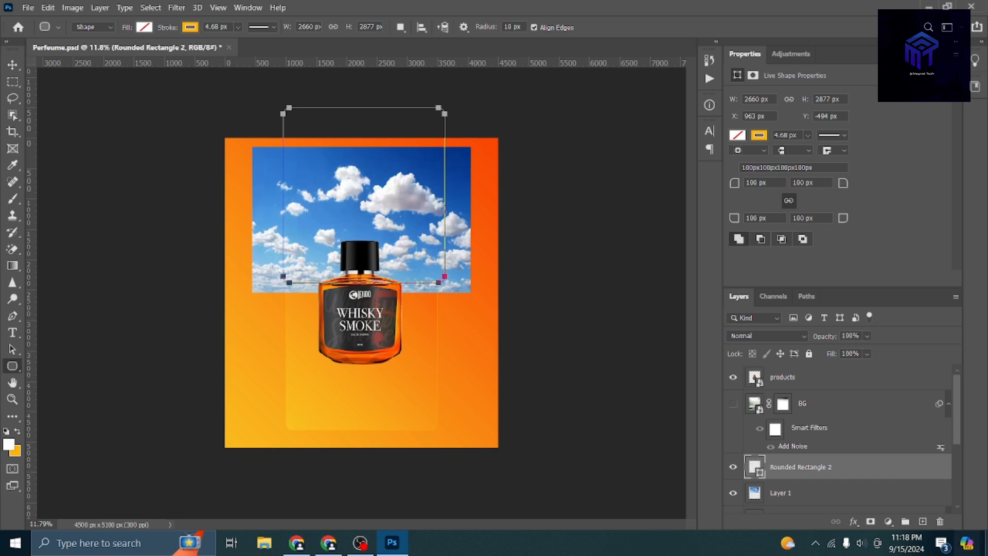
Remove the stroke from Rounded Rectangle 2.
click(762, 138)
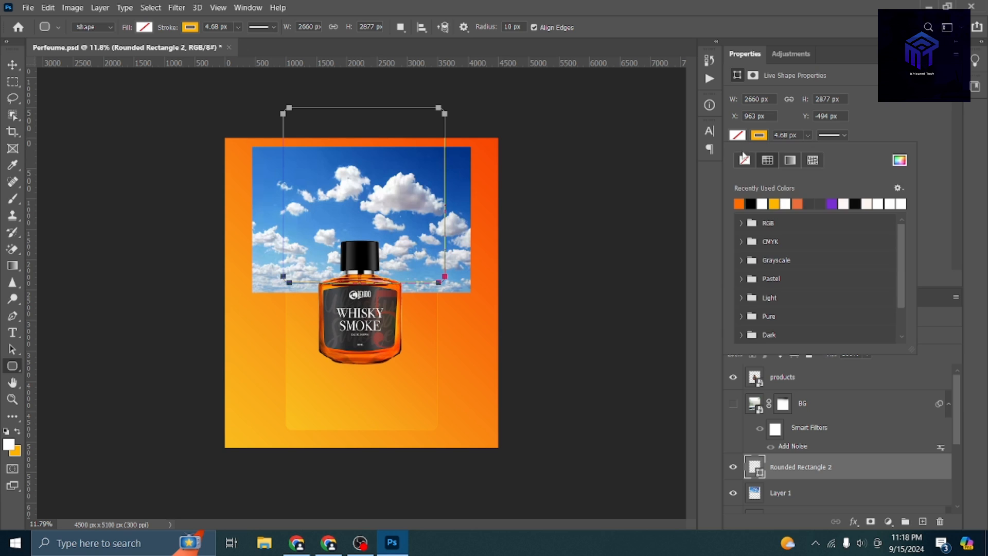
click(745, 162)
click(776, 127)
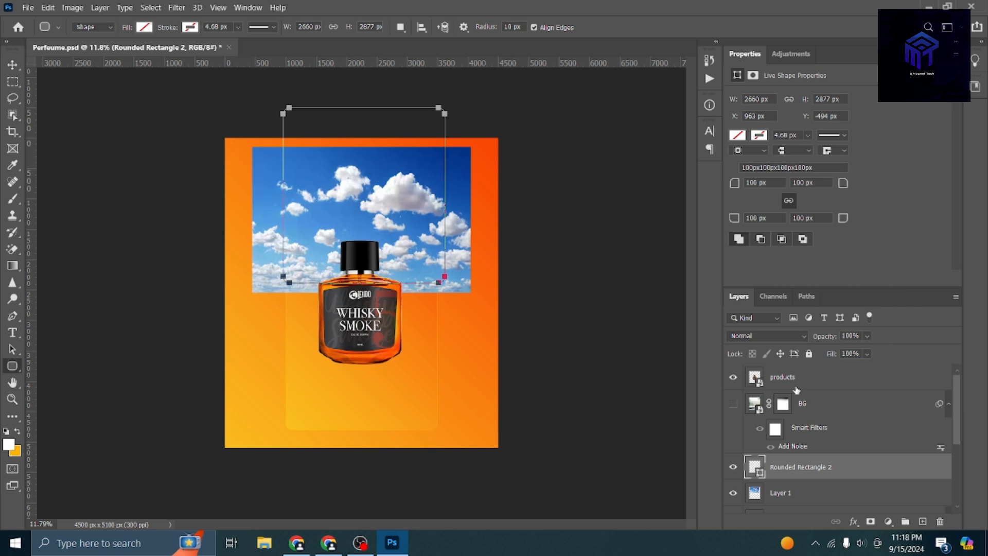
Move Rounded Rectangle 2 below the sky layer and clip the sky photo to it.
scroll(824, 441, down, 3)
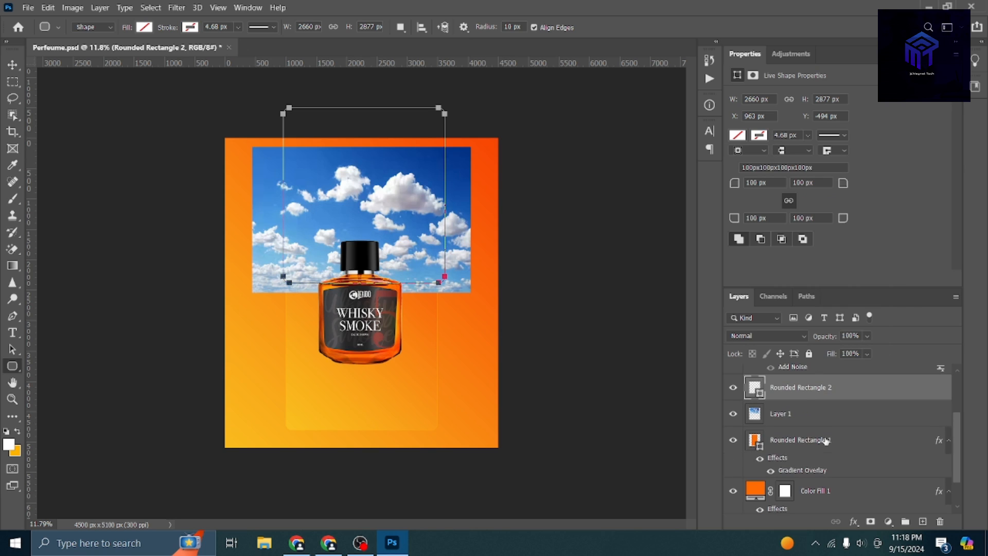
drag(802, 394, 796, 416)
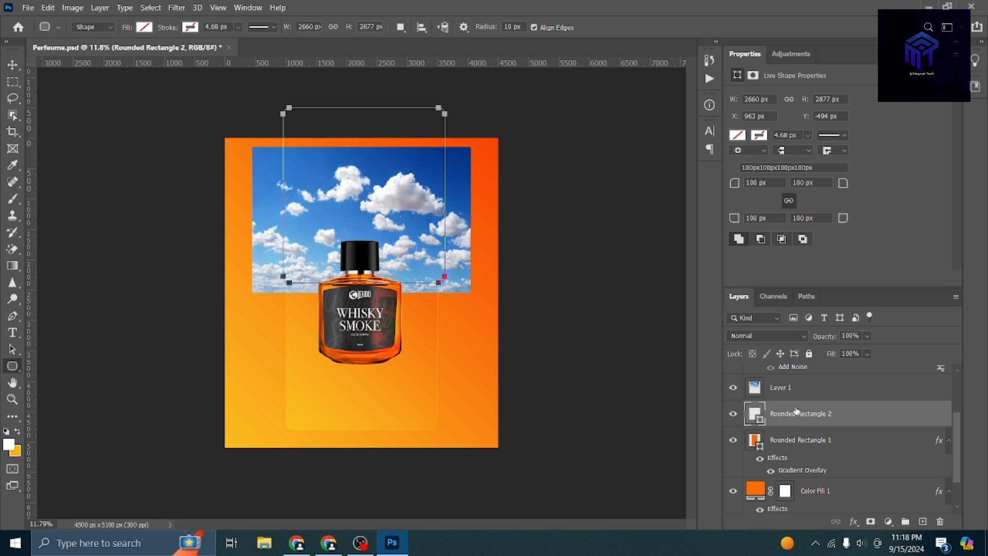
right_click(800, 397)
click(865, 235)
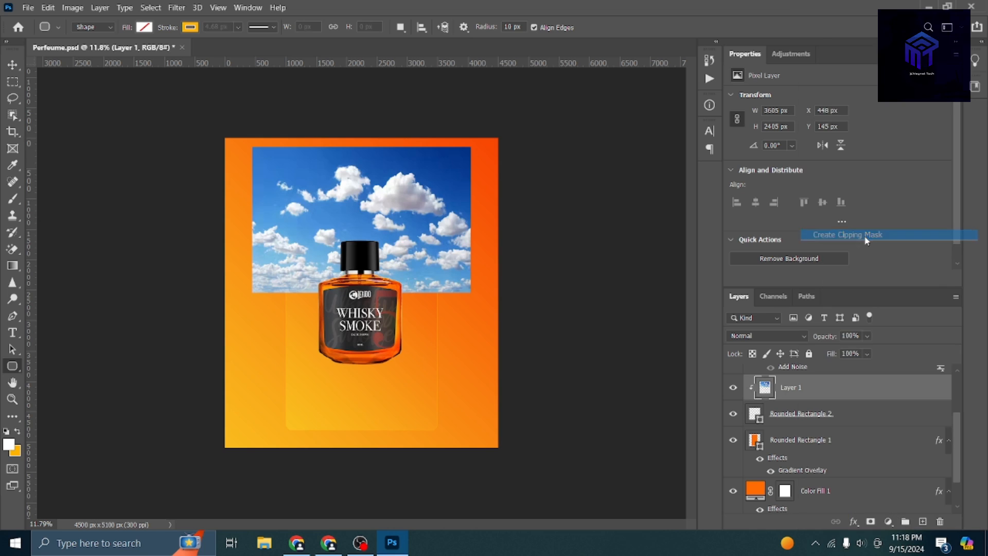
Fill Rounded Rectangle 2 with white.
click(787, 418)
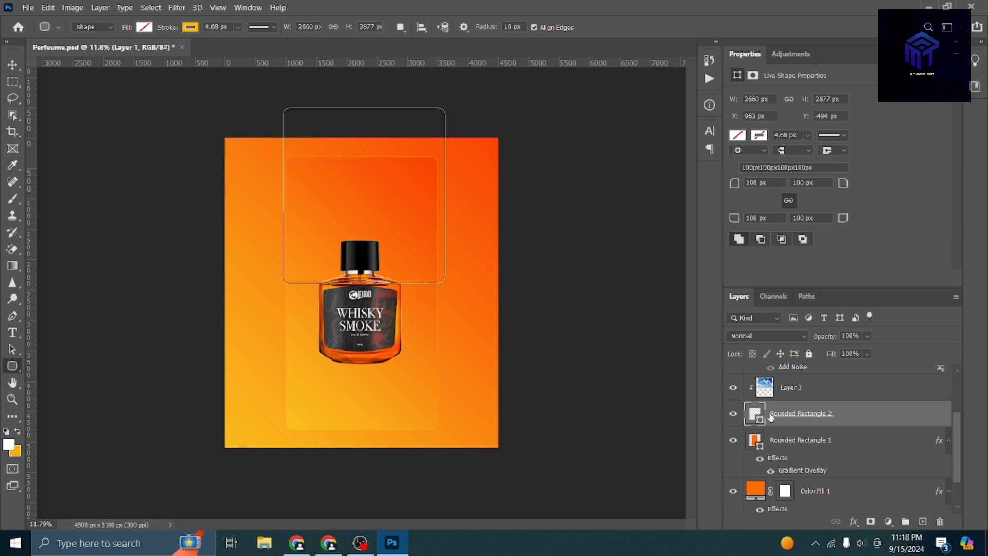
click(737, 135)
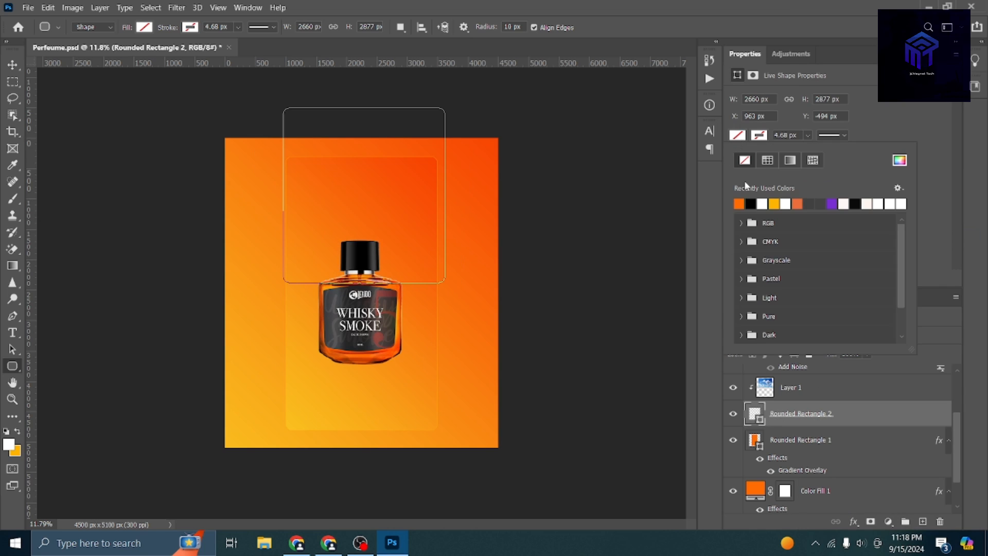
click(762, 204)
Shift the clipped sky photo up to the canvas's upper edge so it covers the white strip.
click(12, 65)
click(13, 64)
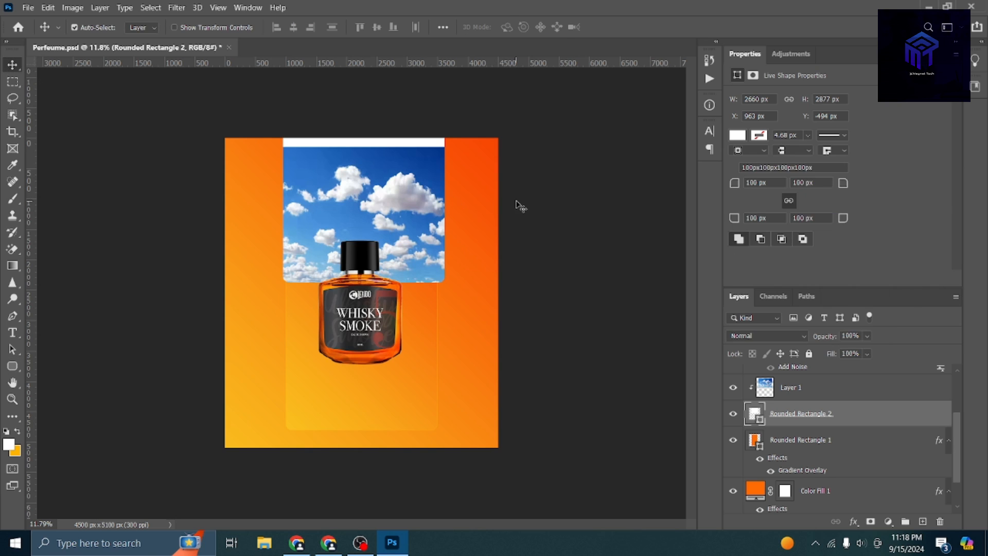
drag(412, 226, 412, 218)
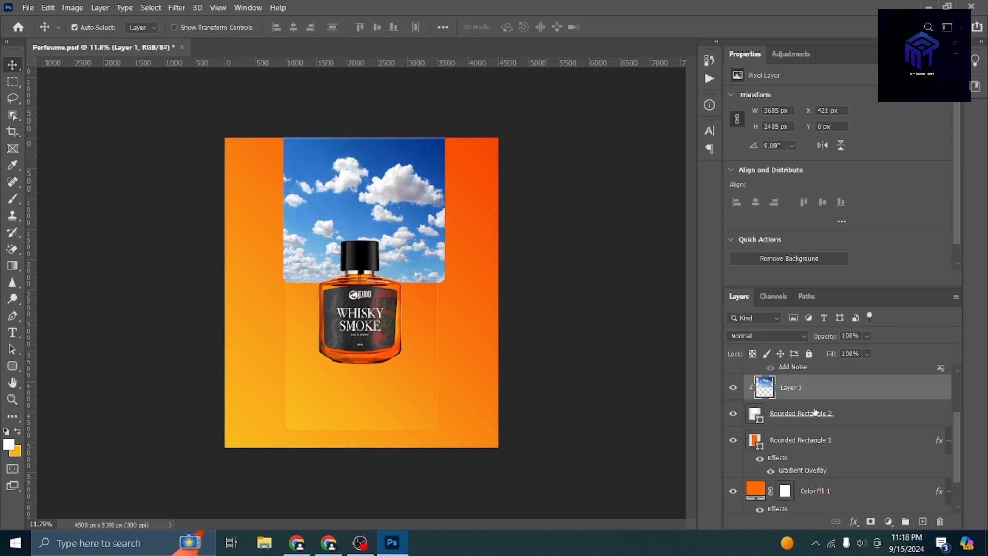
Scale Rounded Rectangle 2 to about 2499 px wide and 2743 px high to match the width of the rounded panel behind it.
click(788, 414)
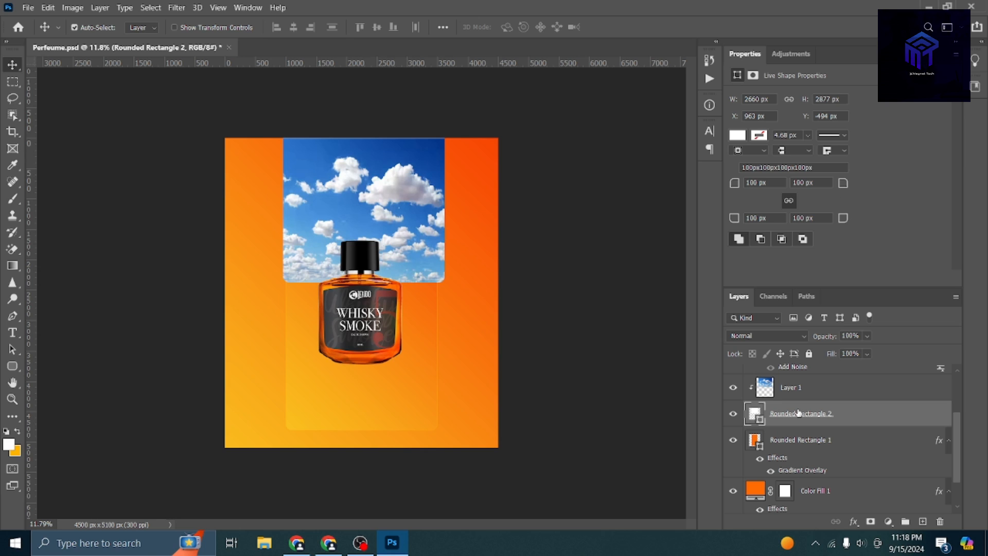
key(ctrl+t)
drag(448, 194, 438, 195)
drag(283, 195, 285, 195)
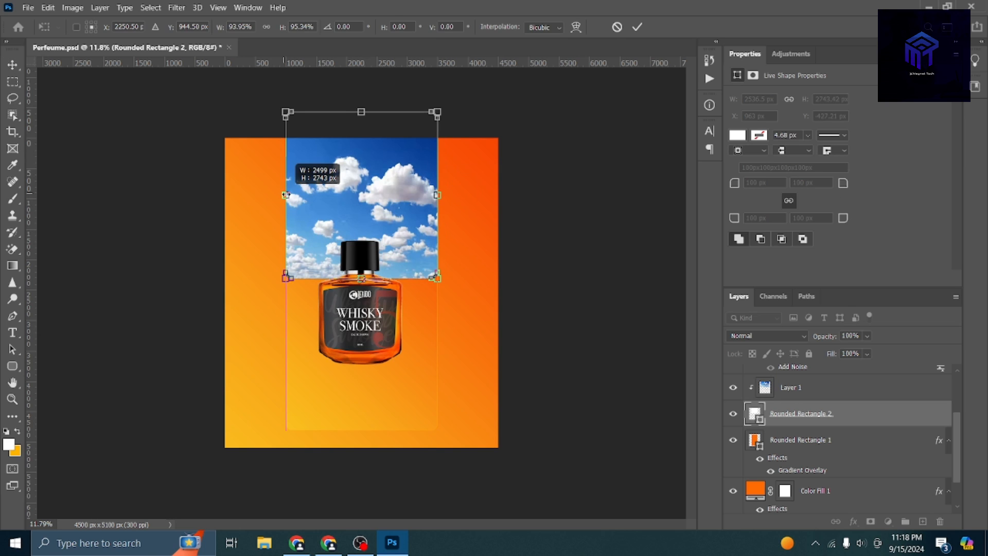
click(634, 28)
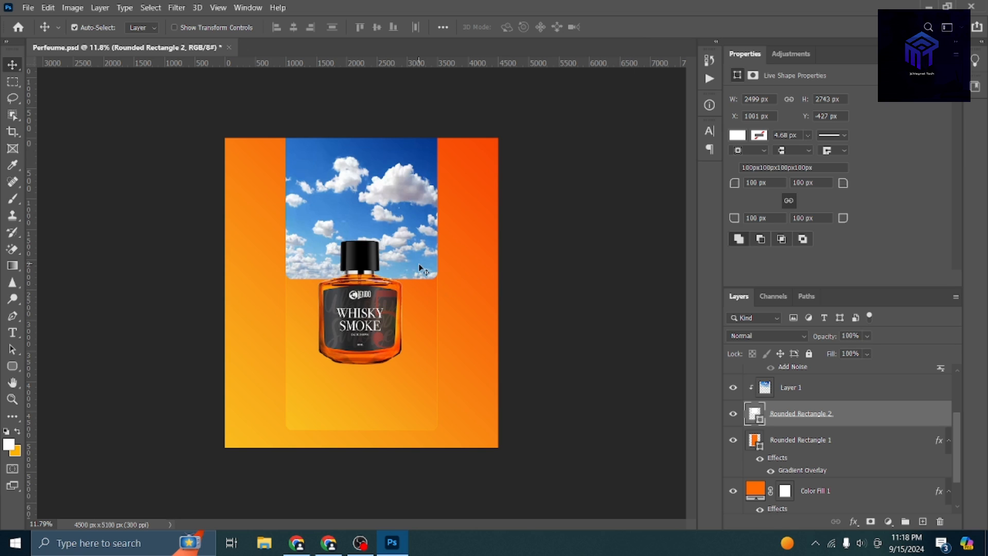
Move the clipped sky photo and Rounded Rectangle 2 down together until the shape's lower edge sits behind the bottle's label.
drag(422, 259, 419, 295)
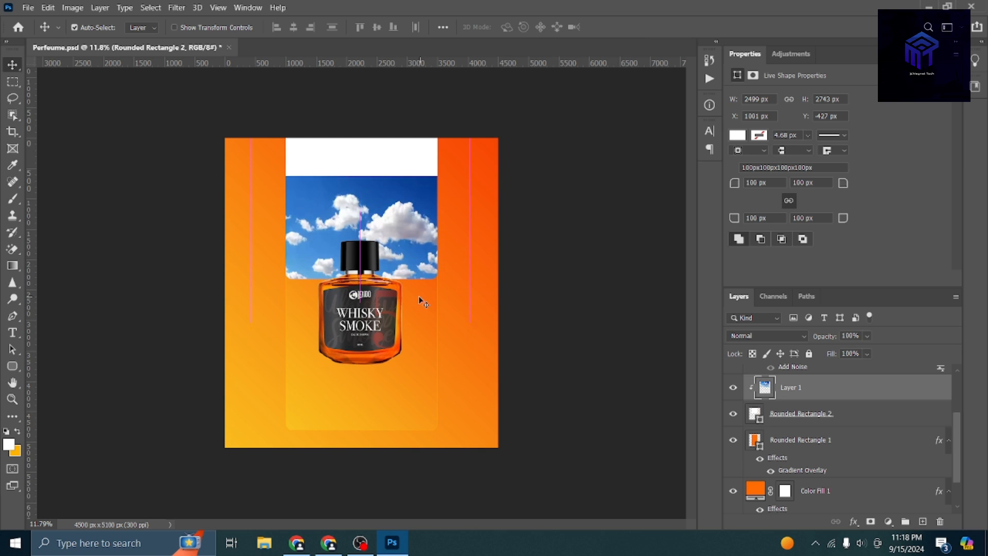
key(ctrl+z)
shift+click(821, 422)
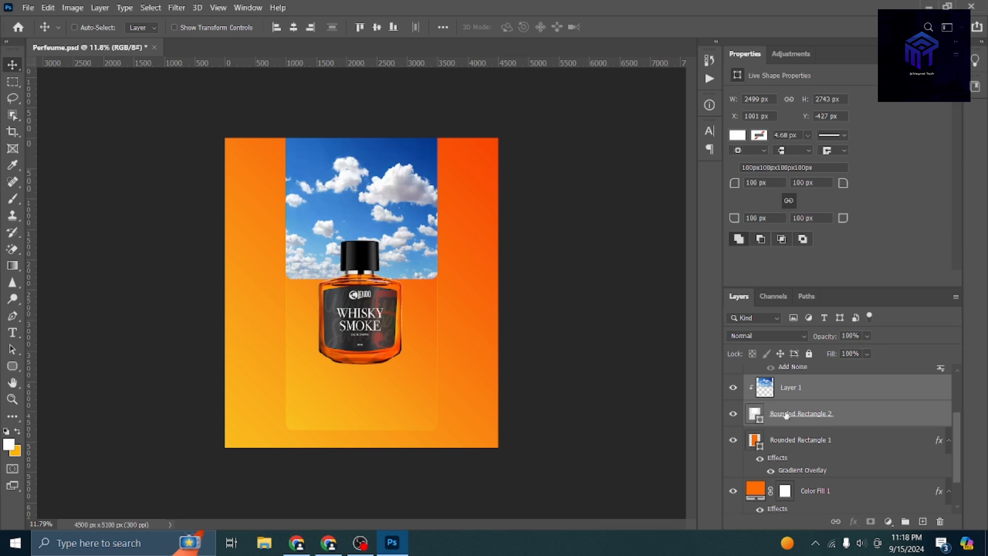
key(ctrl+t)
drag(389, 211, 390, 253)
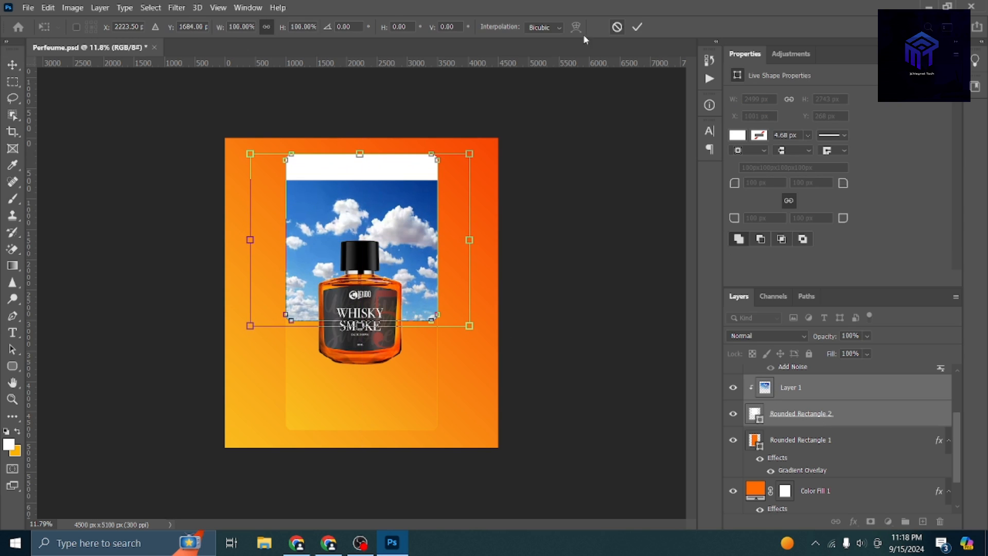
click(637, 27)
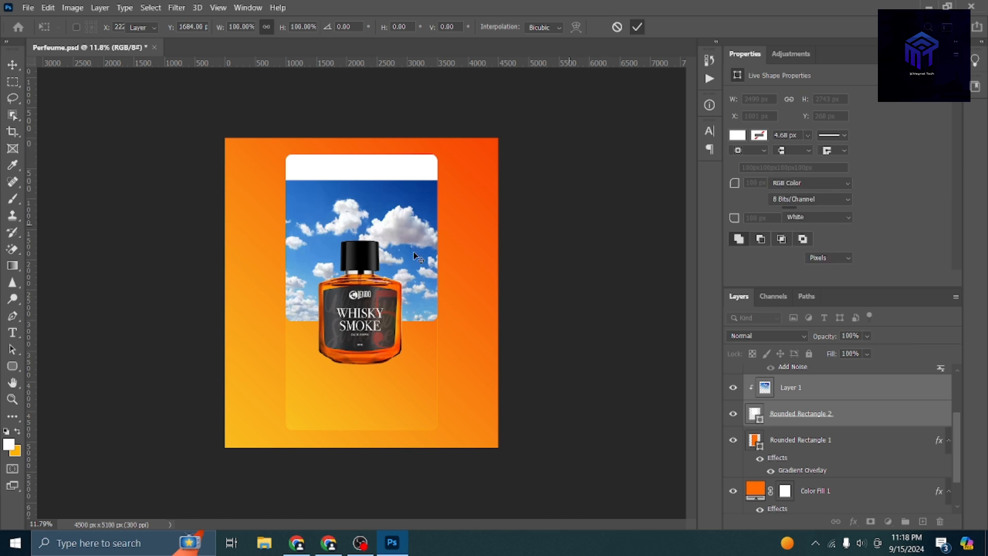
Stretch Rounded Rectangle 2 upward to meet the canvas's upper edge.
click(401, 239)
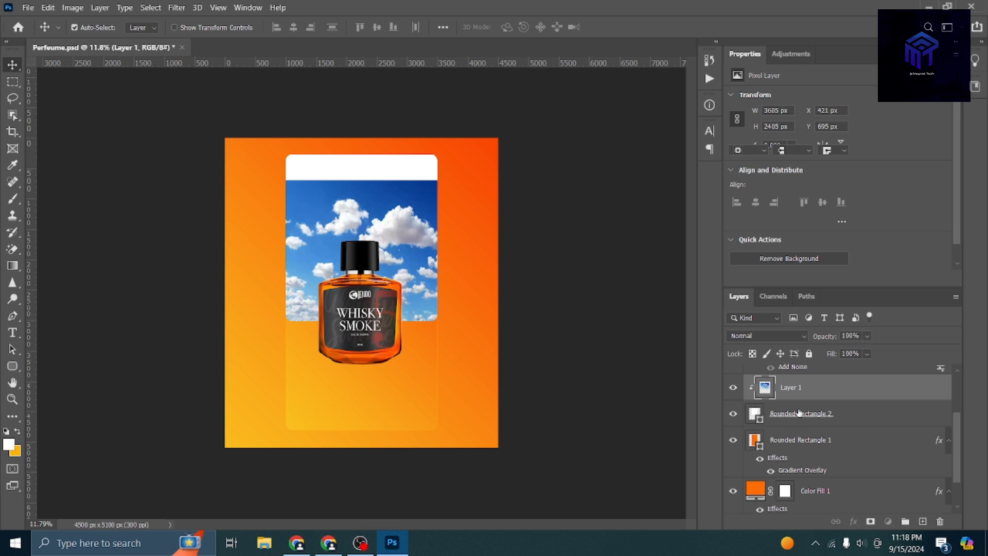
click(795, 415)
key(ctrl+t)
drag(363, 153, 368, 134)
click(637, 27)
Move the sky photo up and enlarge it proportionally to about 150% so it covers all of Rounded Rectangle 2.
drag(399, 273, 404, 187)
key(ctrl+t)
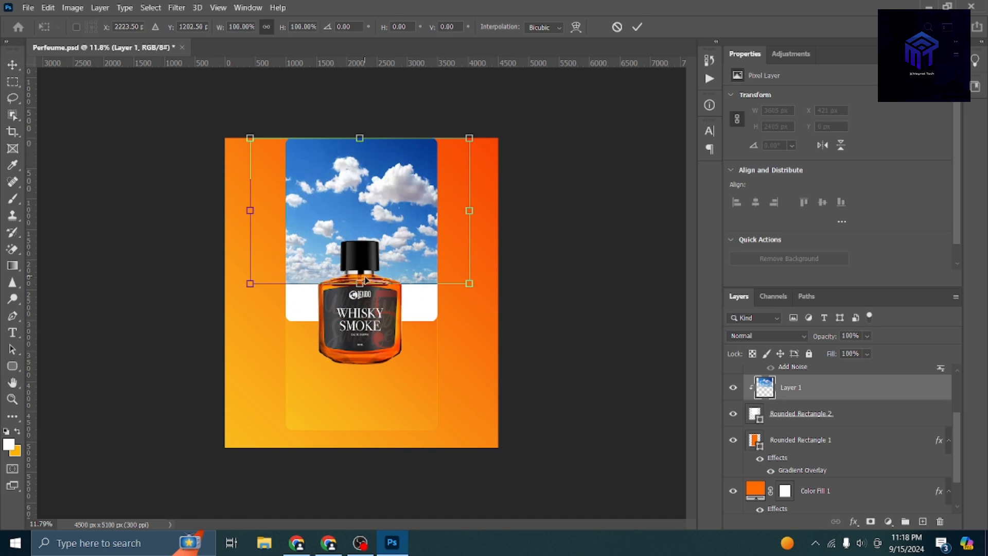
drag(360, 285, 360, 329)
key(ctrl+z)
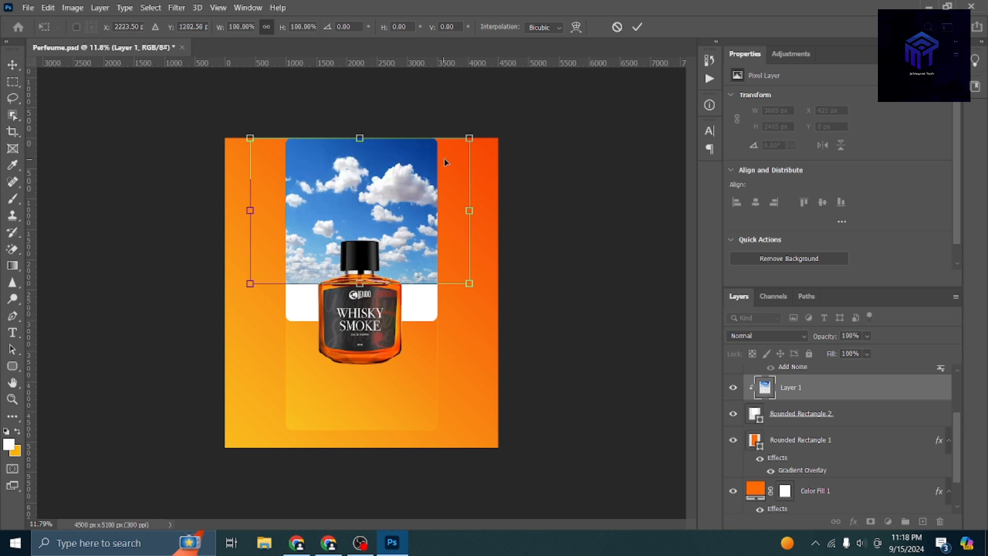
drag(475, 140, 520, 127)
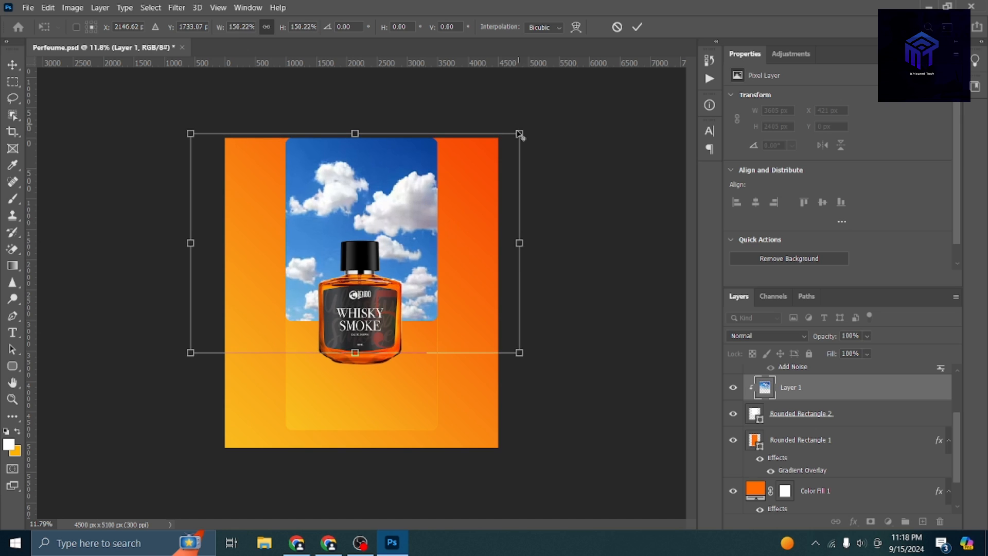
mouse_move(445, 223)
mouse_down()
mouse_move(449, 217)
mouse_move(439, 227)
mouse_up()
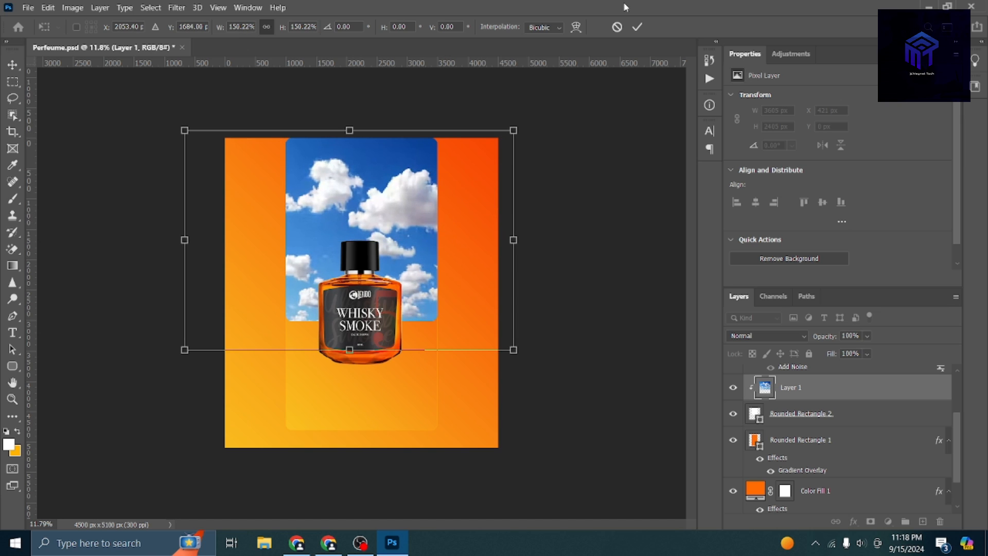
click(634, 32)
scroll(536, 262, down, 3)
scroll(536, 262, up, 3)
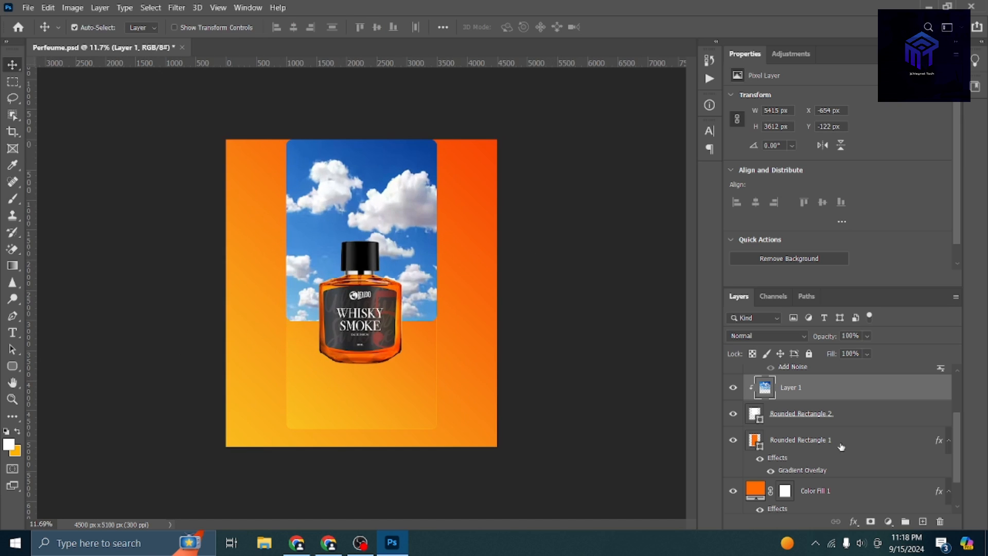
Try to stretch Rounded Rectangle 2 upward past the canvas's upper edge to about 3805 px high.
click(815, 425)
key(ctrl+t)
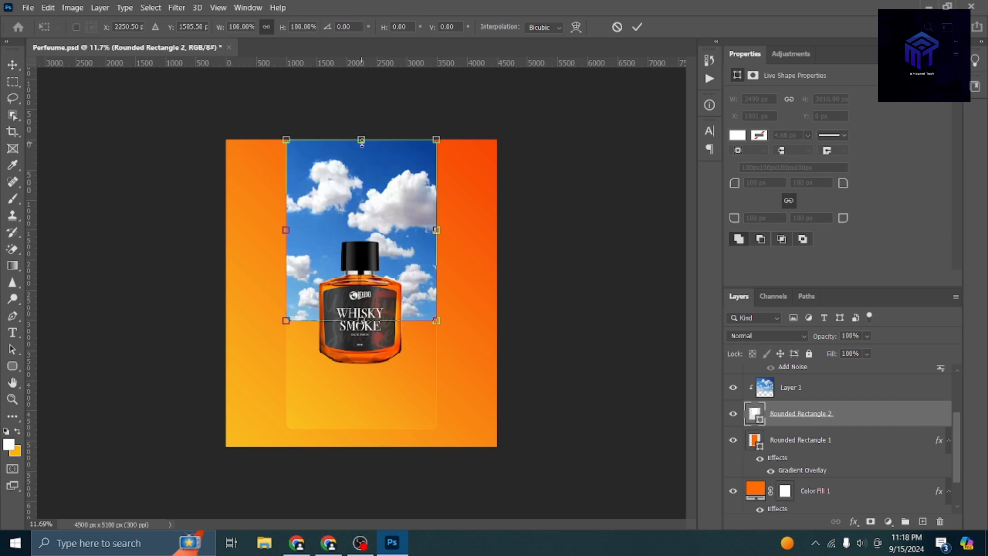
drag(361, 139, 362, 92)
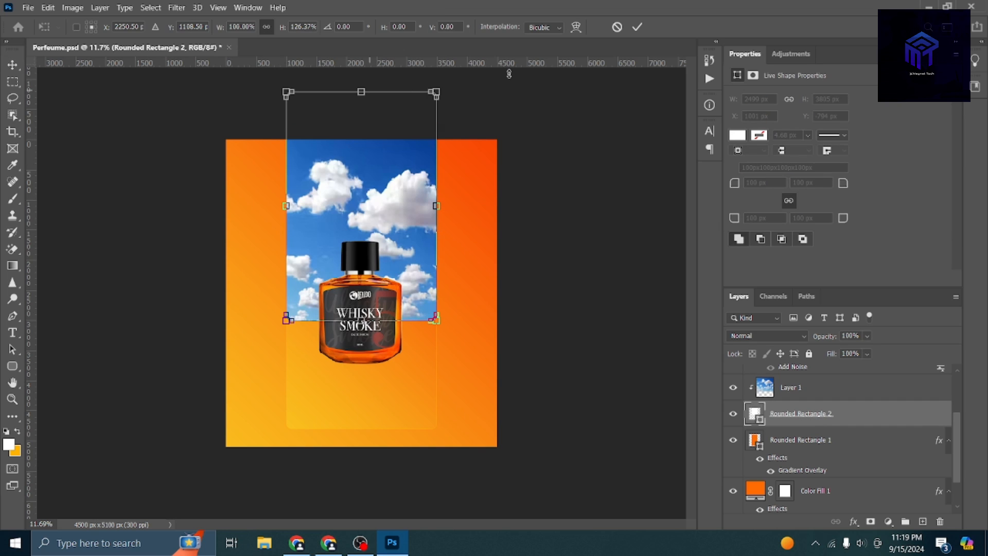
click(638, 27)
scroll(525, 287, down, 2)
scroll(525, 287, up, 3)
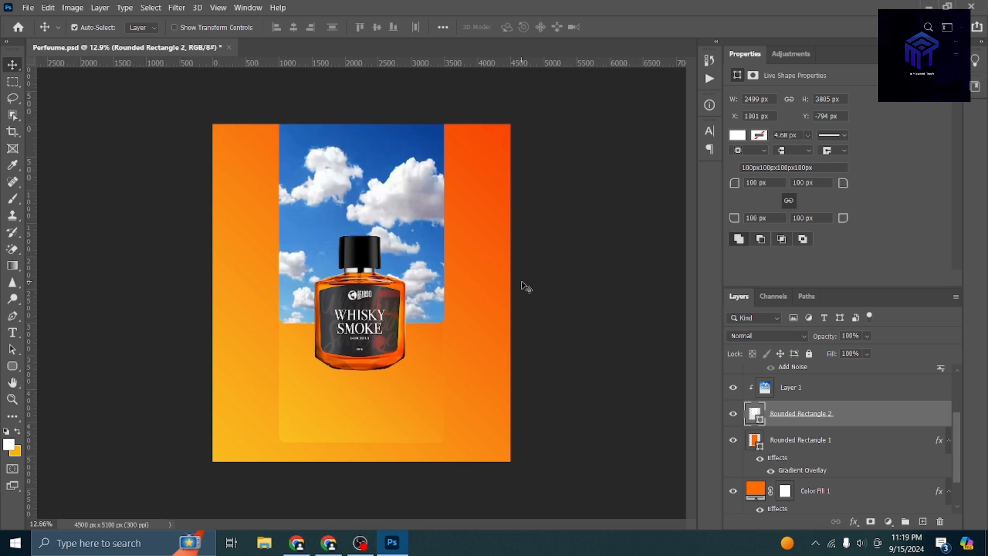
key(ctrl+z)
scroll(521, 236, down, 1)
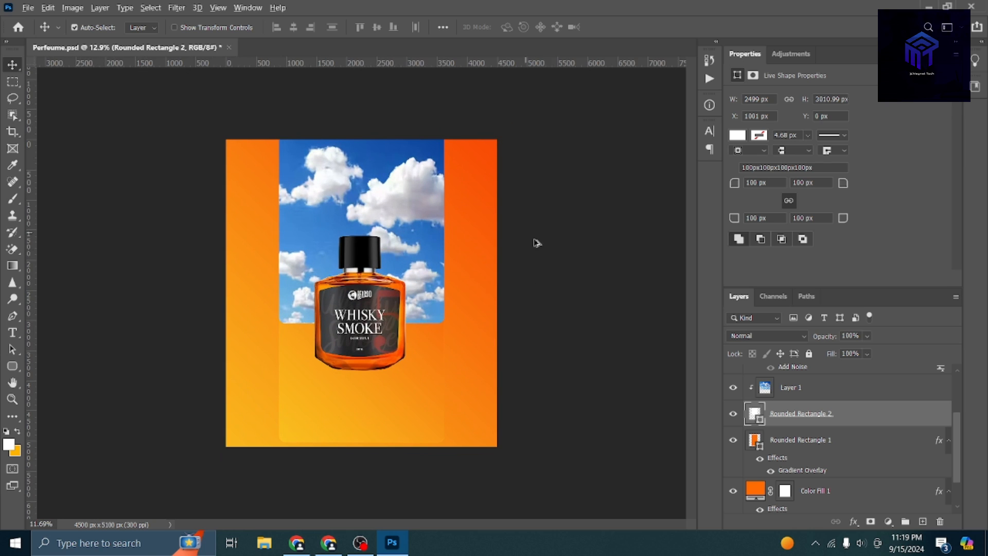
Move the clipped sky photo to about X 422 px, Y -300 px to show a different part of the clouds.
click(790, 391)
key(ctrl+t)
drag(376, 158, 448, 157)
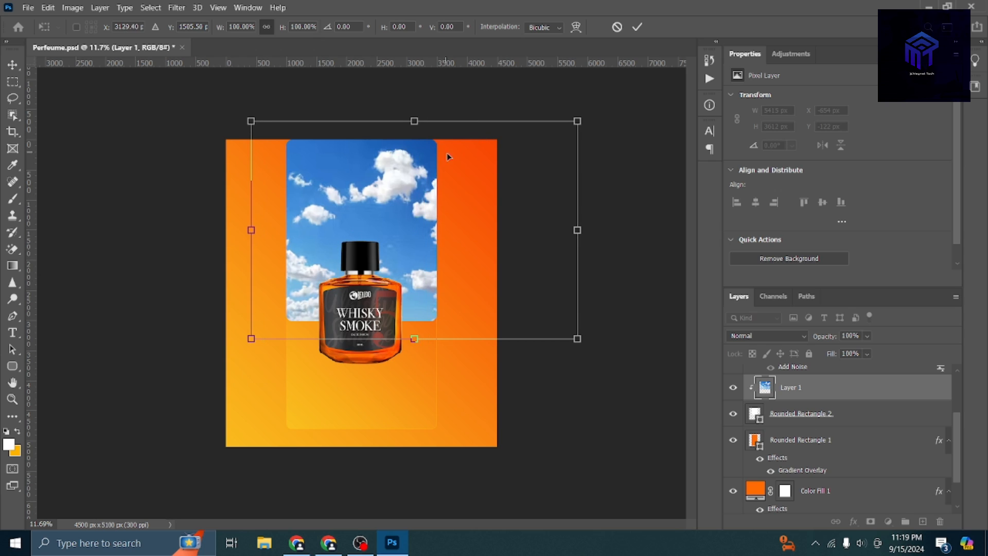
click(638, 27)
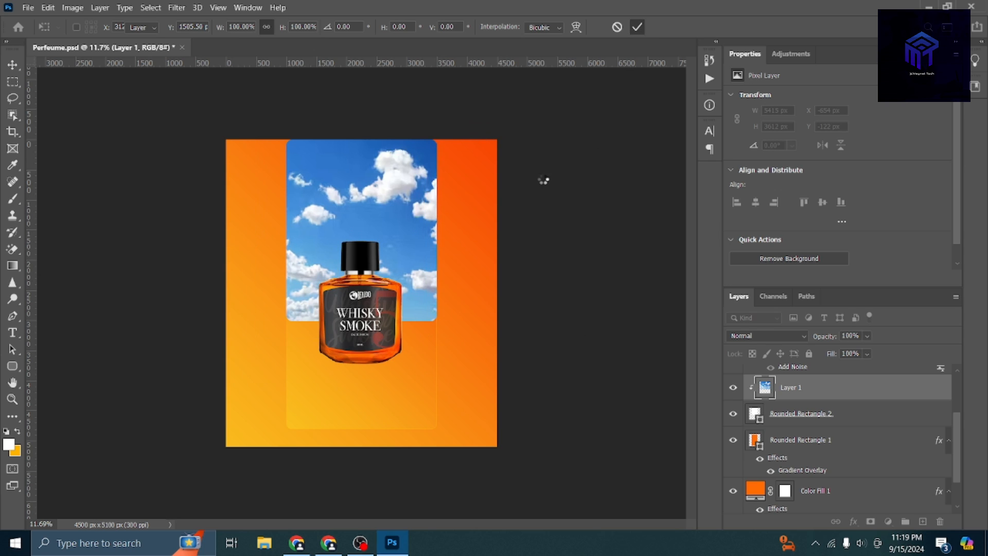
Stretch Rounded Rectangle 2 upward beyond the canvas's upper edge to about 3311 px high.
click(807, 416)
key(ctrl+t)
drag(361, 139, 362, 121)
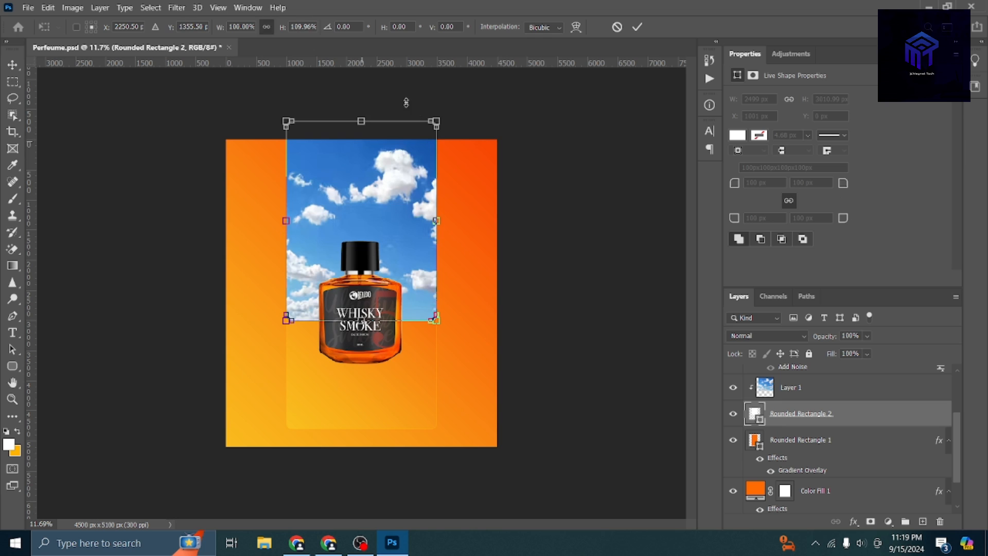
key(Return)
Check the panel shape in the trimmer poster reference on Pinterest in the browser and return to Photoshop.
key(alt+Tab)
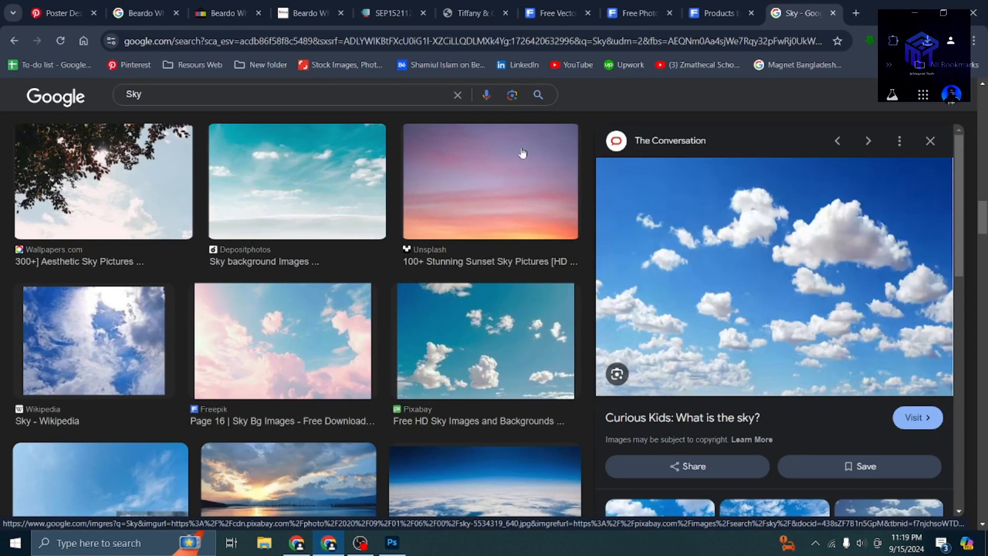
click(69, 6)
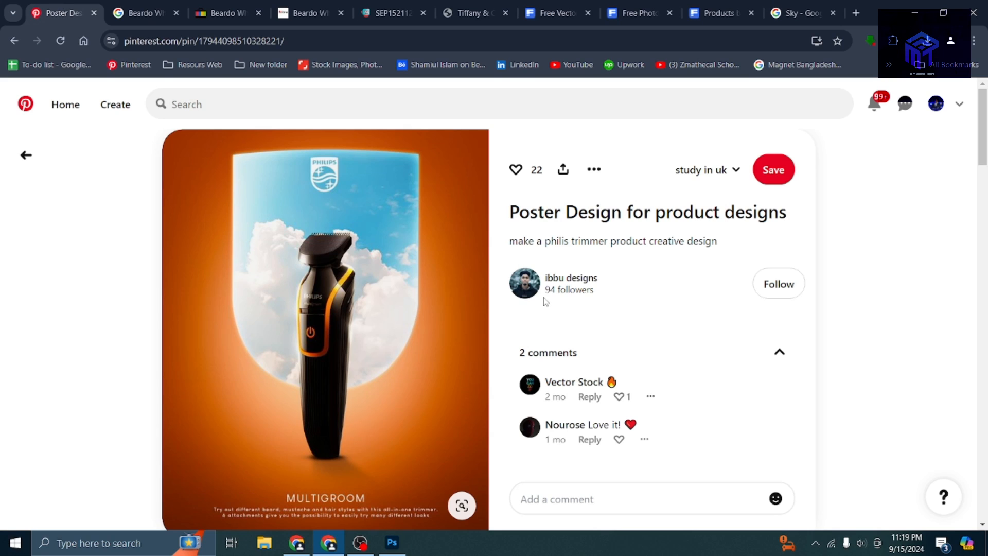
click(392, 542)
Unlink the corner radii of Rounded Rectangle 2 and set its upper-left radius to 20 px.
click(771, 220)
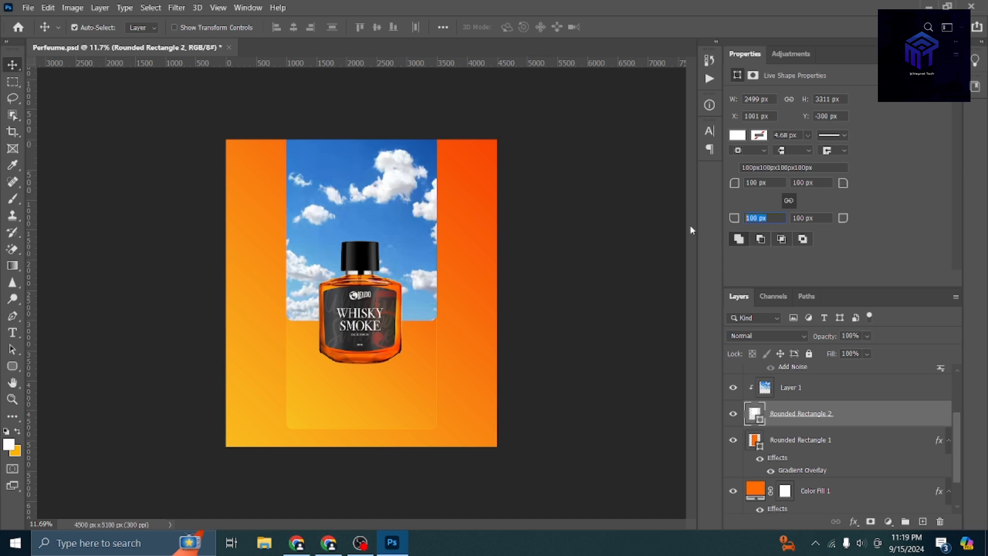
click(780, 184)
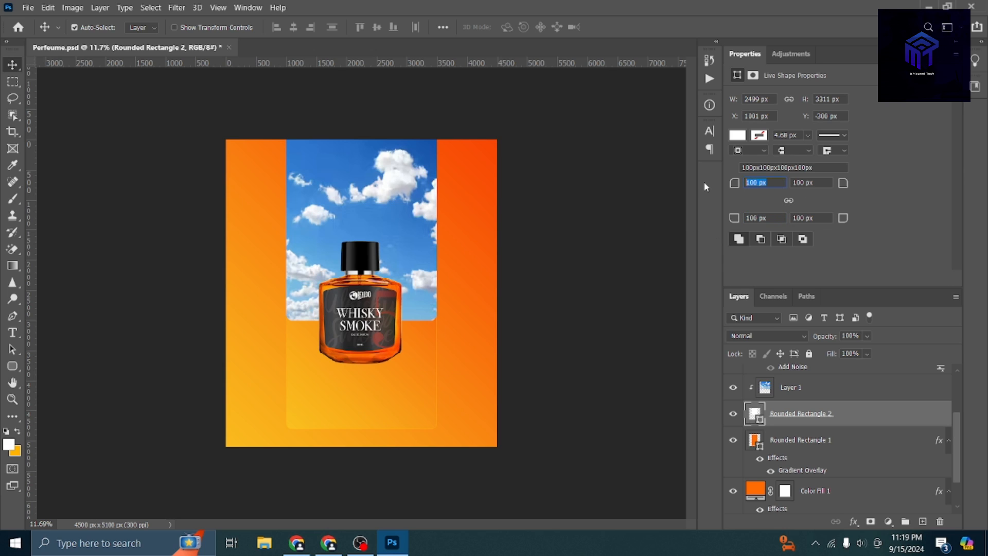
text(20)
key(Return)
Try a 500 px lower-left and a 200 px lower-right corner radius on Rounded Rectangle 2.
click(783, 220)
text(2)
click(822, 221)
text(200)
click(770, 217)
text(500)
key(Return)
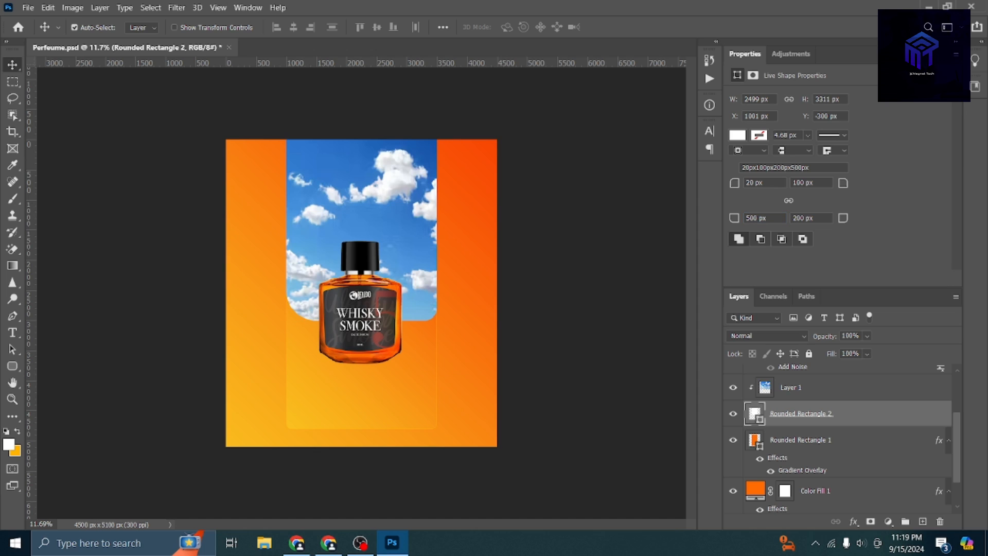
Set both lower corner radii of Rounded Rectangle 2 to 1000 px.
click(811, 218)
text(500)
click(780, 220)
text(10)
key(Return)
text(100)
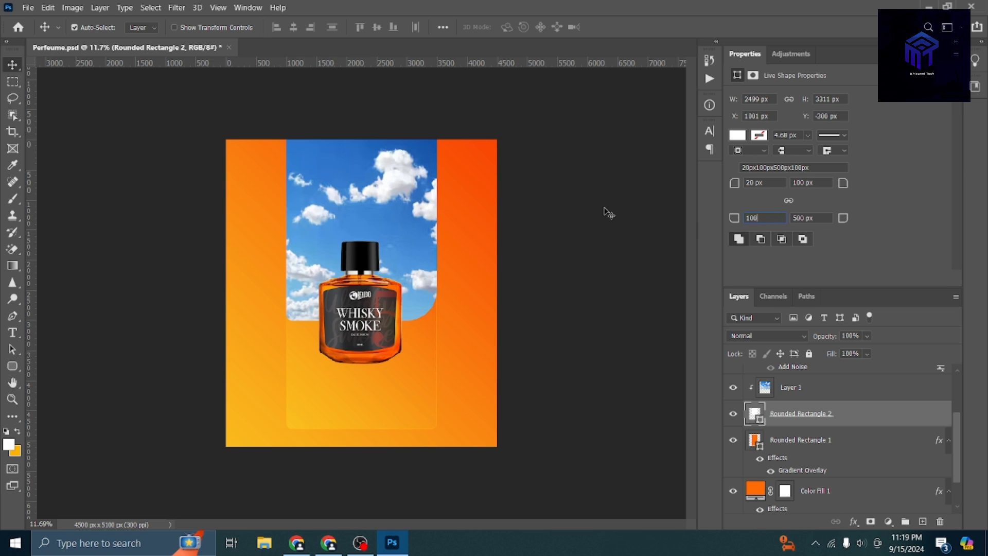
text(0)
key(Tab)
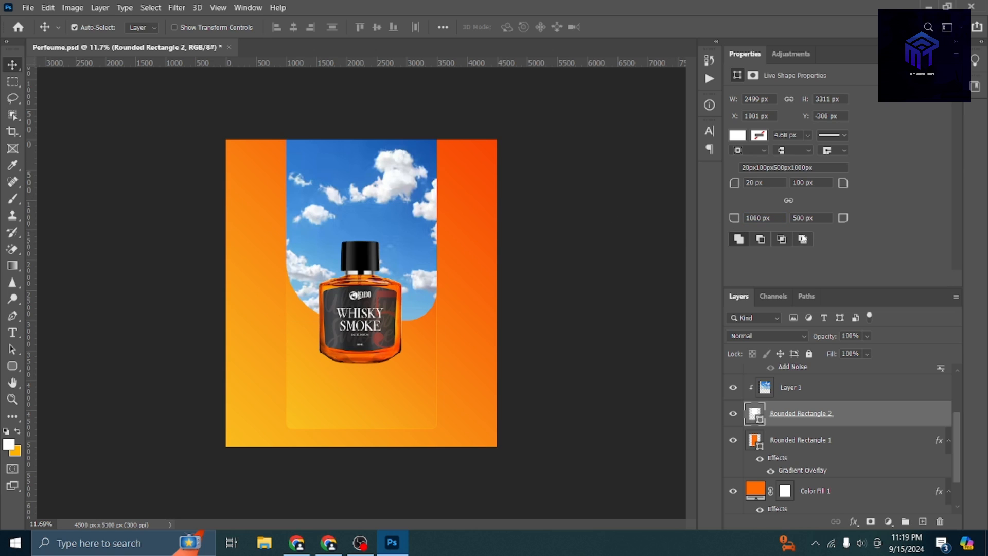
text(1000)
key(Return)
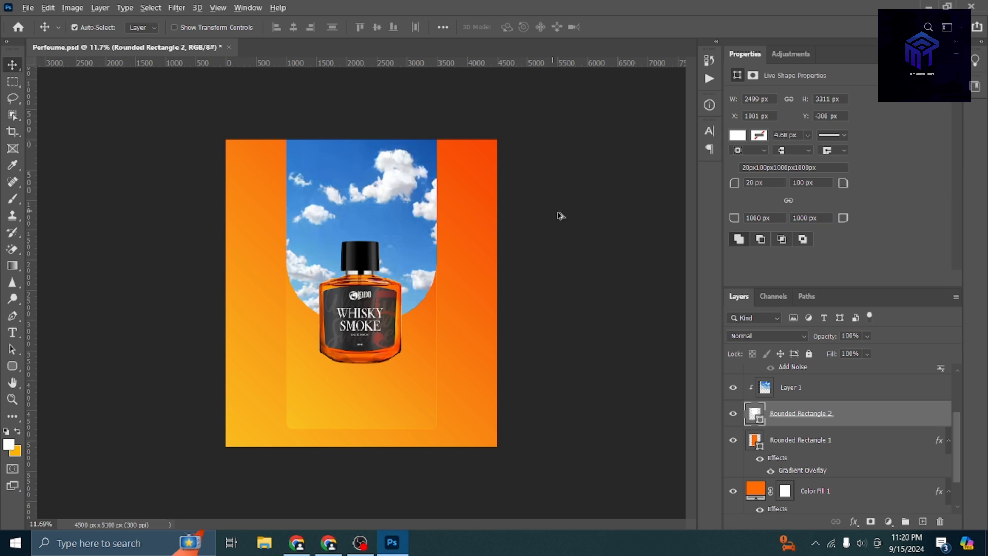
Move the bottle slightly down and enlarge it to a scale of about 87.09%.
scroll(560, 216, down, 1)
scroll(484, 230, up, 4)
scroll(500, 221, down, 4)
drag(362, 309, 364, 324)
key(ctrl+t)
mouse_move(361, 260)
mouse_down()
mouse_move(361, 237)
mouse_move(363, 265)
mouse_move(362, 249)
mouse_up()
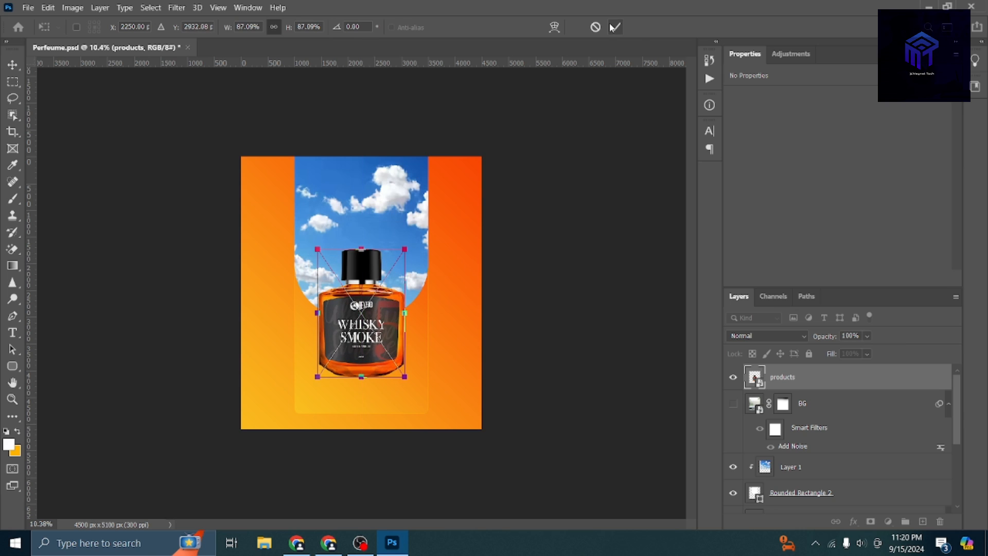
click(611, 27)
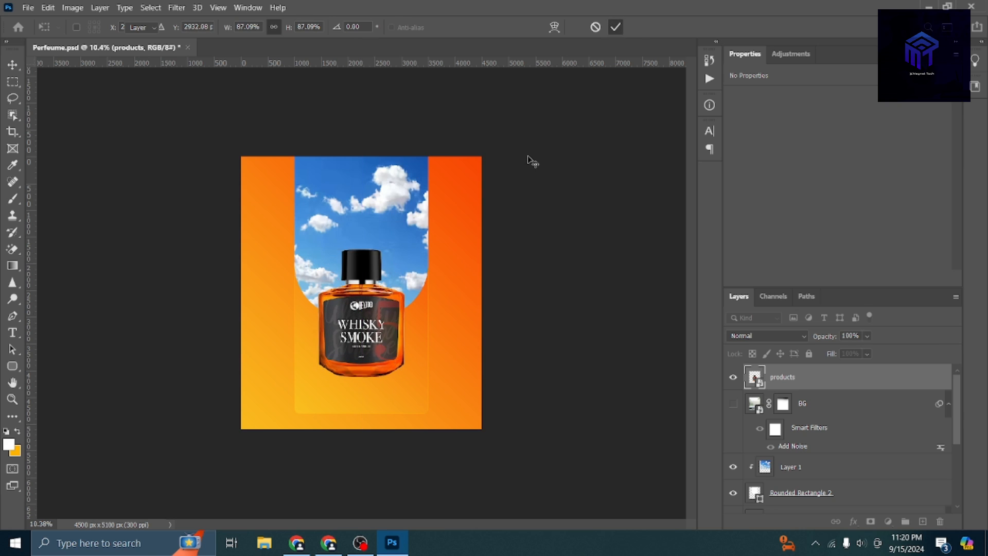
Apply a Gaussian Blur with a 4.9 pixel radius to the sky photo on Layer 1.
click(408, 205)
click(176, 9)
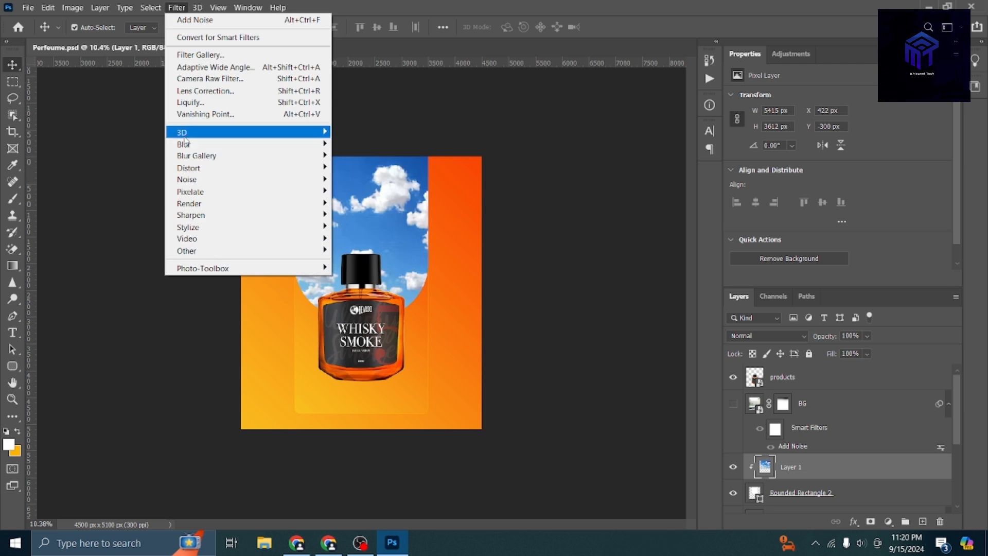
mouse_move(288, 145)
click(384, 191)
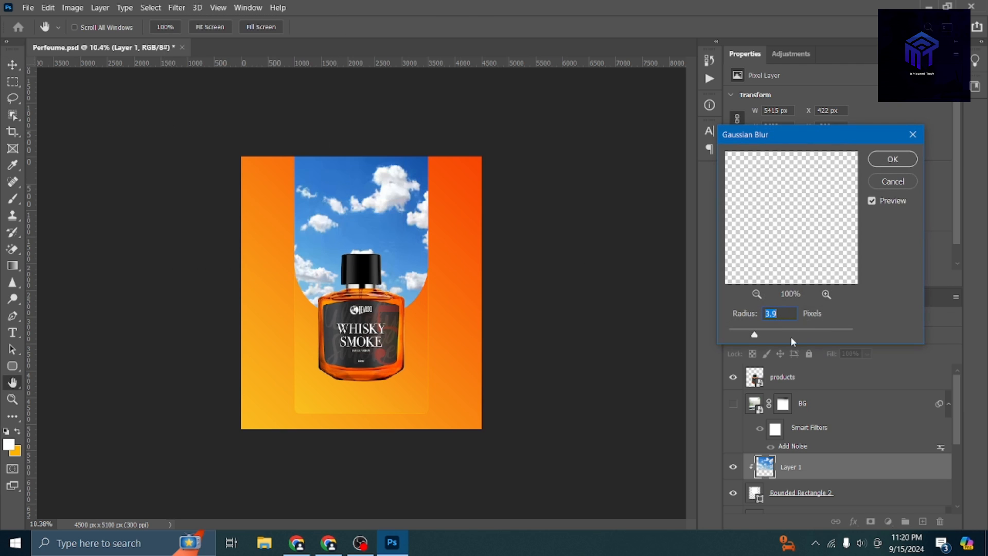
drag(764, 336, 762, 334)
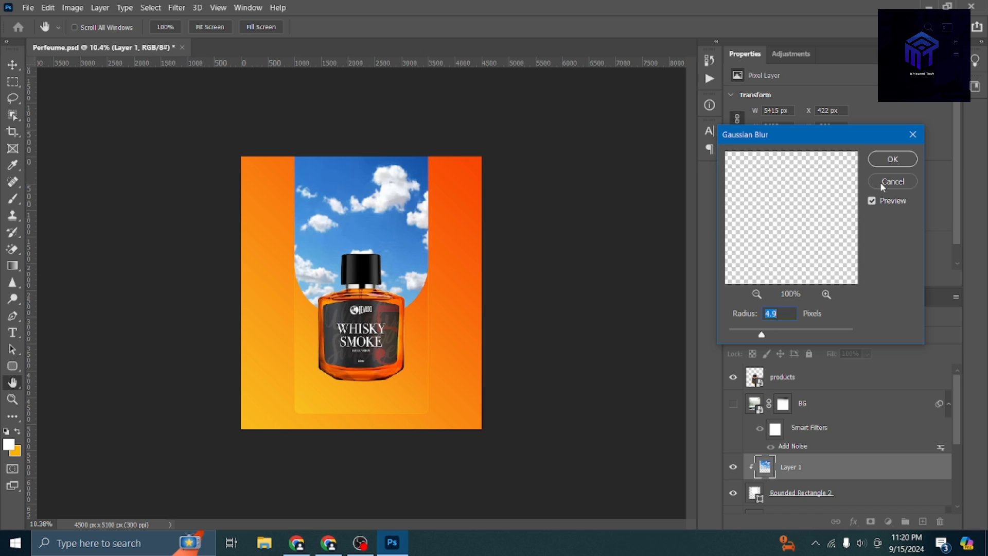
click(897, 161)
Select the products layer that holds the bottle.
click(374, 365)
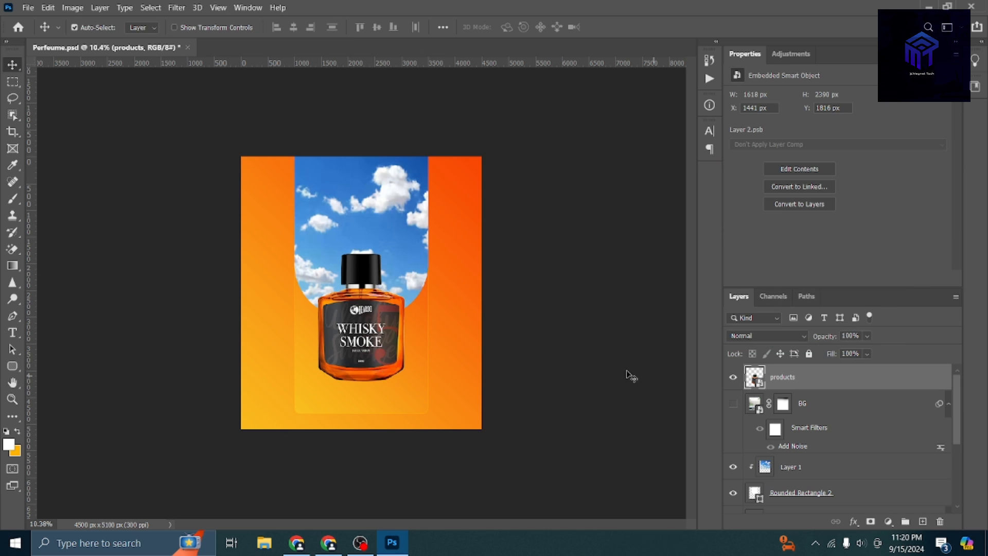
scroll(394, 353, up, 5)
scroll(492, 352, down, 7)
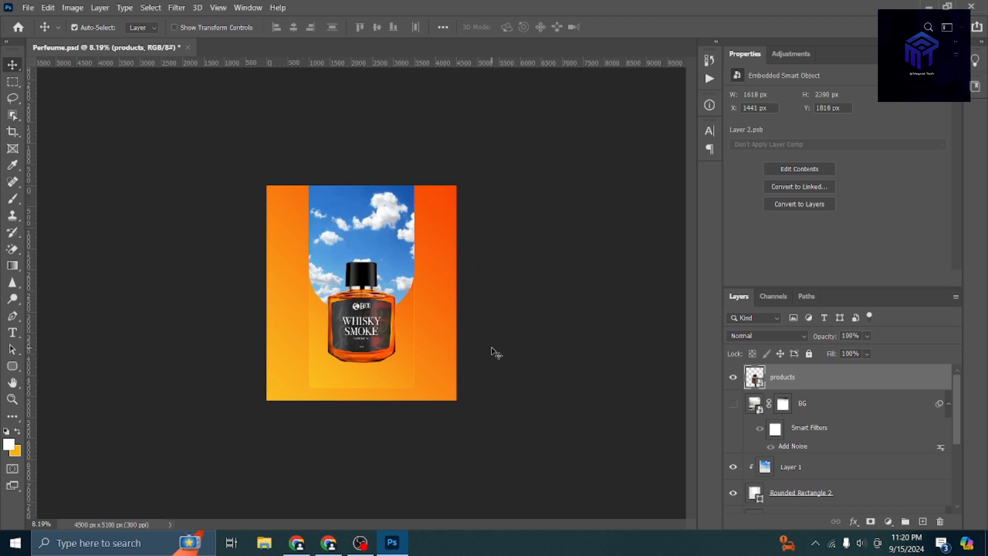
Switch to the browser, examine how the Philips trimmer poster on Pinterest composes its product, background and text, and return to Photoshop.
click(328, 543)
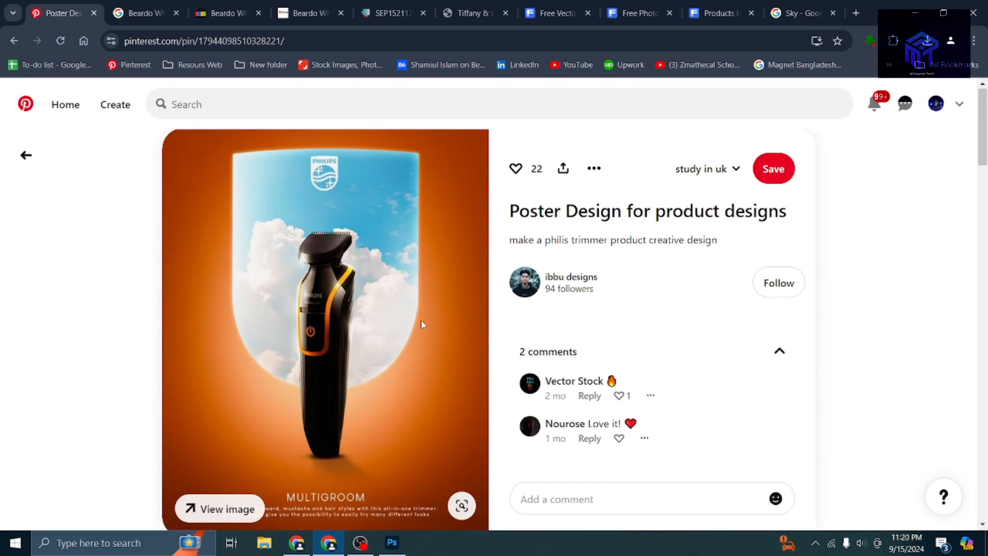
scroll(428, 318, down, 3)
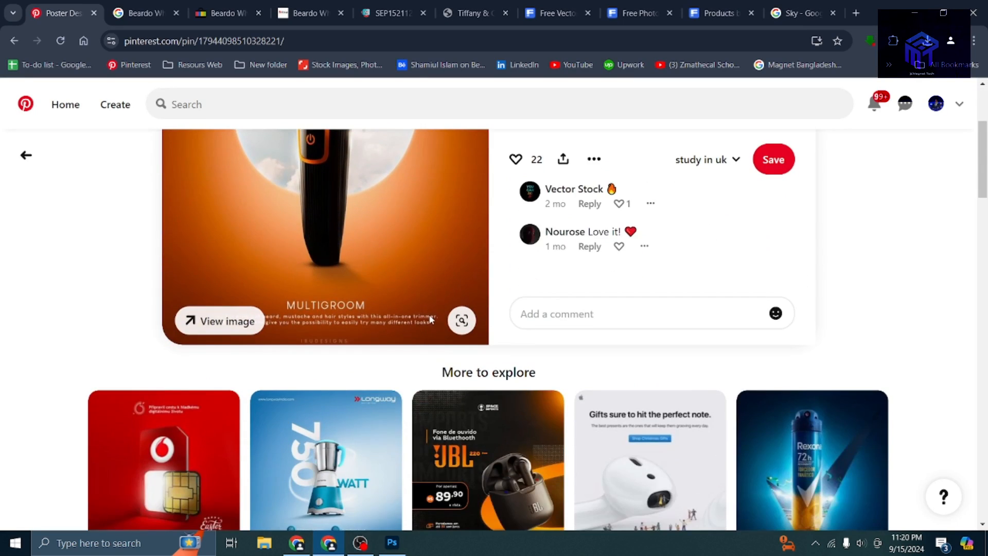
scroll(431, 319, up, 3)
scroll(434, 309, down, 4)
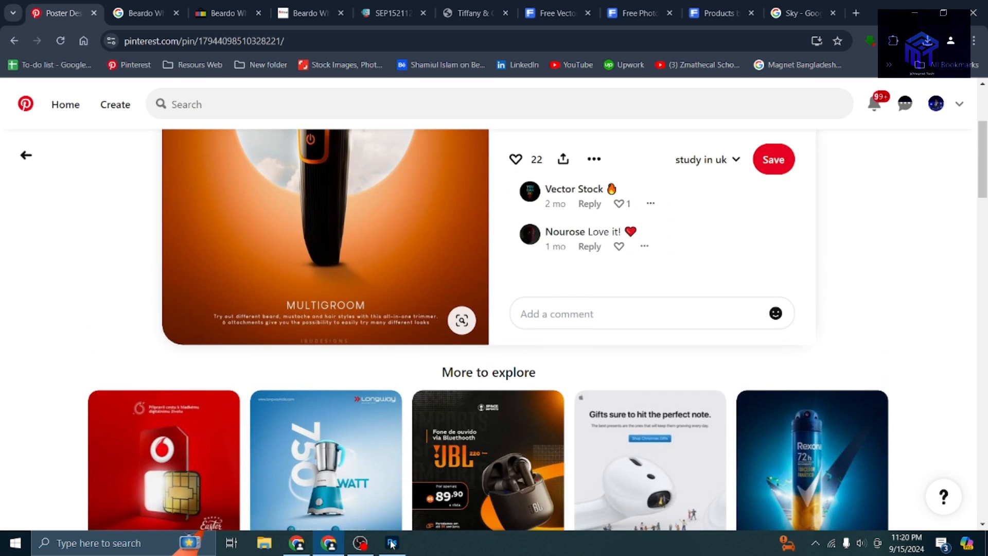
click(392, 543)
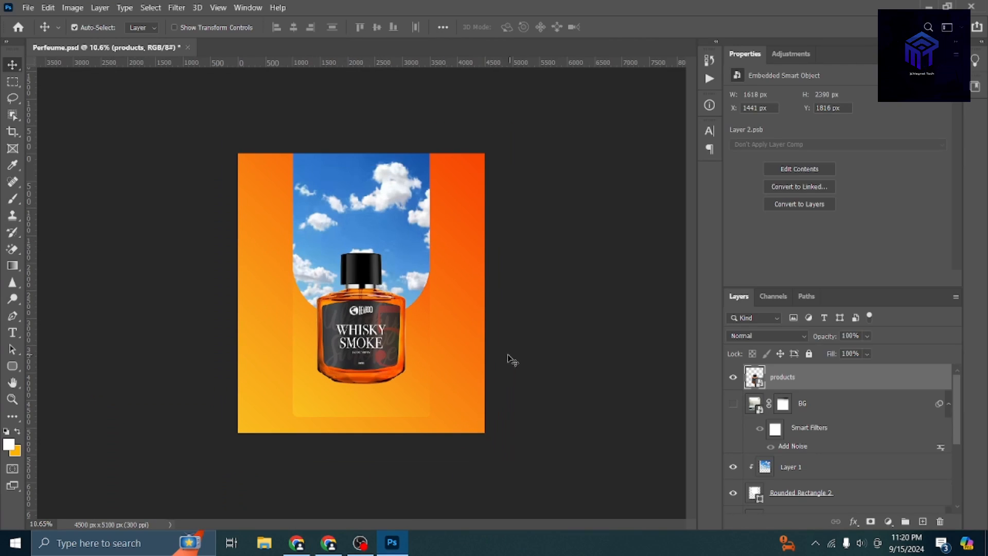
Change the gradient overlay on Color Fill 1 to the Radial style with Reverse turned off.
click(509, 359)
scroll(829, 460, down, 2)
right_click(842, 457)
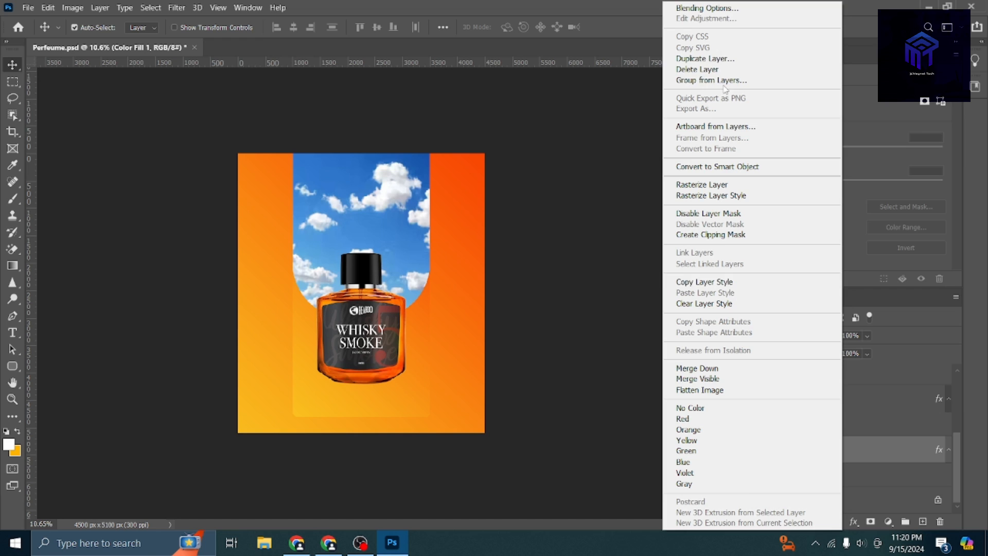
click(722, 12)
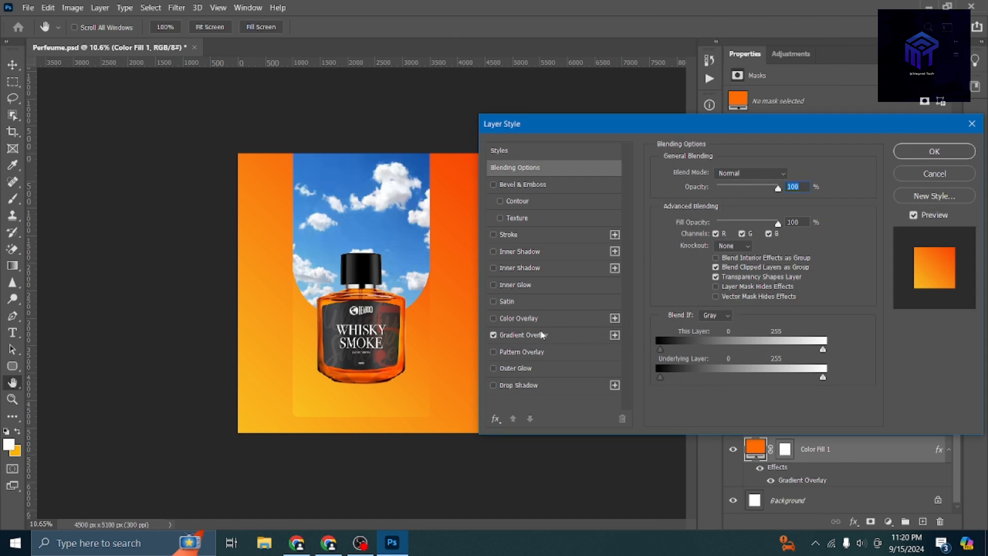
click(530, 335)
click(770, 215)
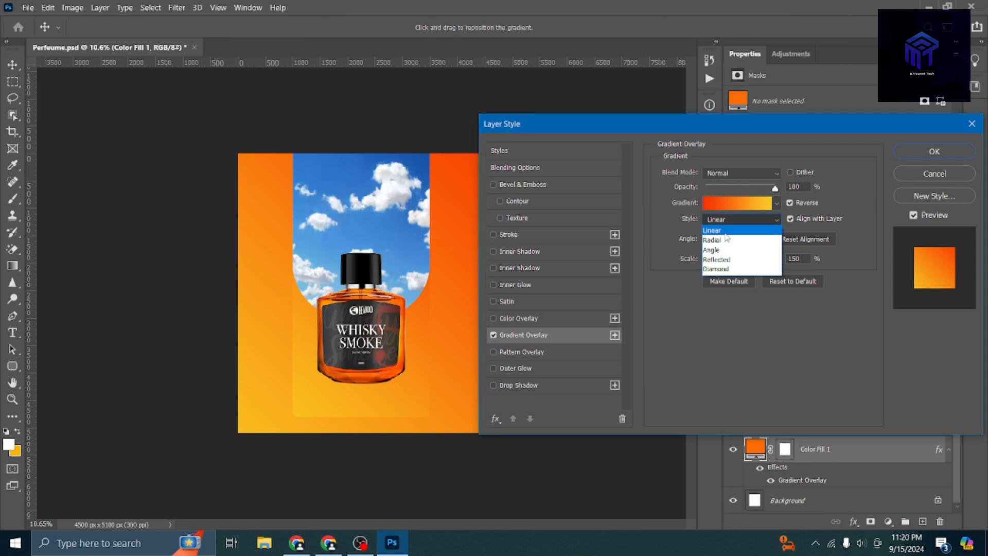
click(721, 242)
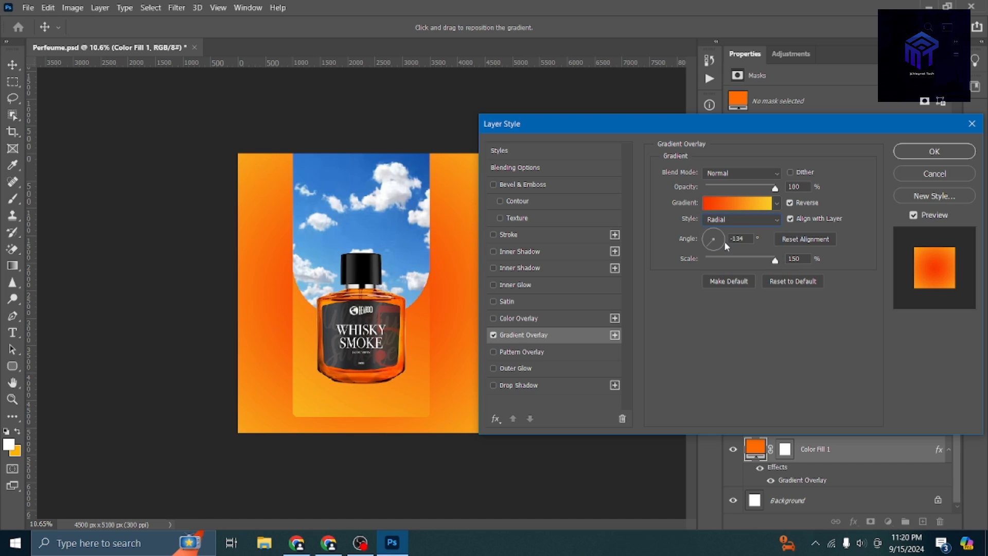
click(791, 203)
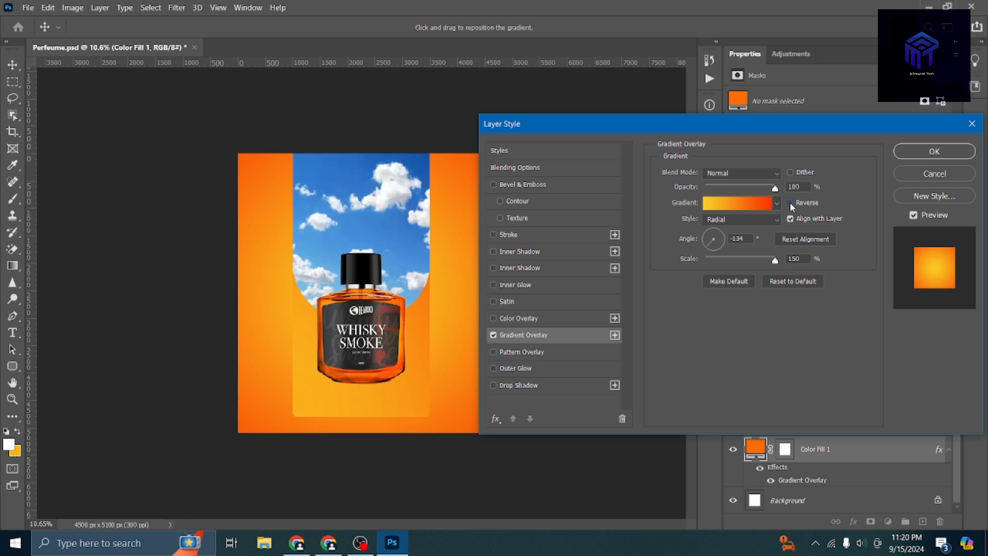
click(913, 153)
Set the blend mode of the sky photo on Layer 1 to Exclusion.
click(803, 377)
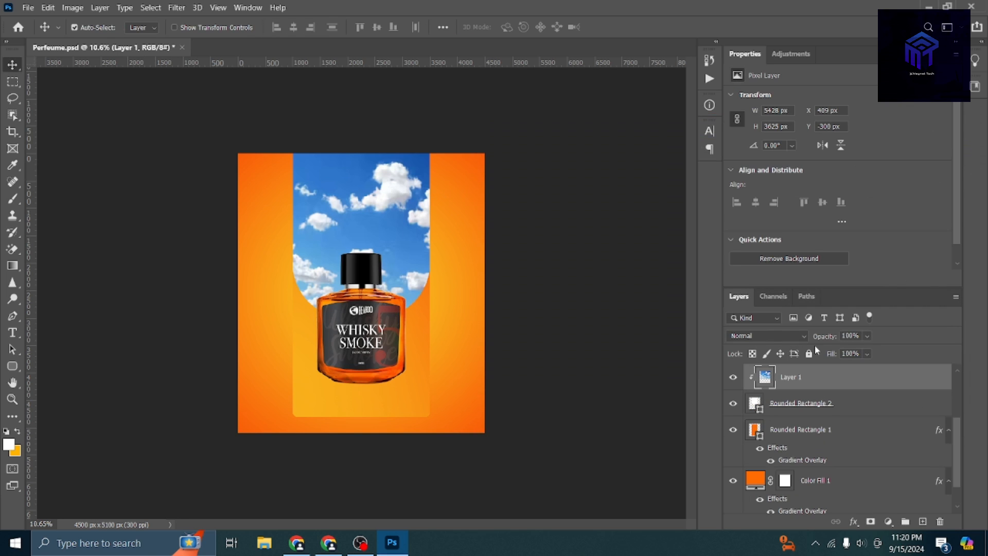
click(748, 337)
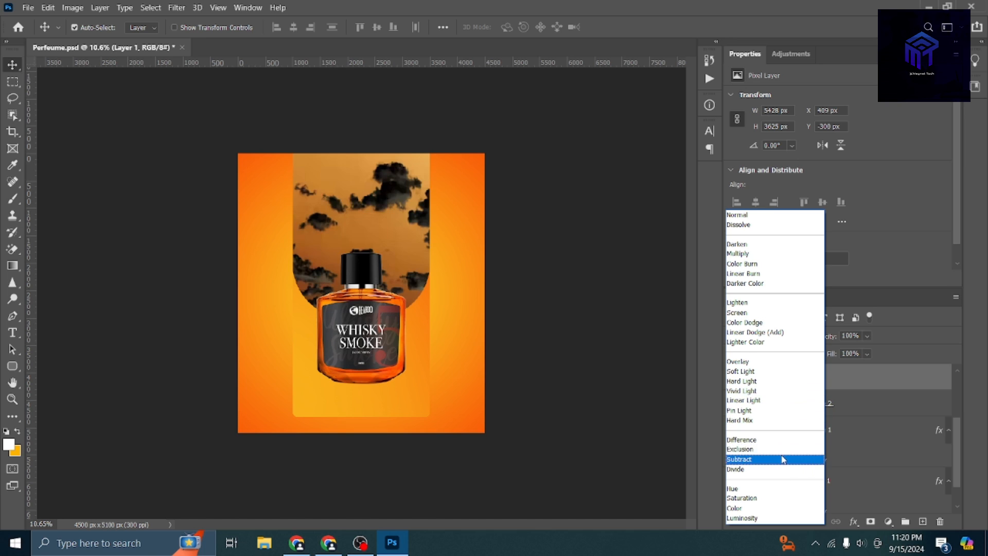
click(752, 449)
click(607, 375)
Duplicate the bottle layer, flip the original products layer vertically and move it directly below the bottle as a reflection.
click(370, 328)
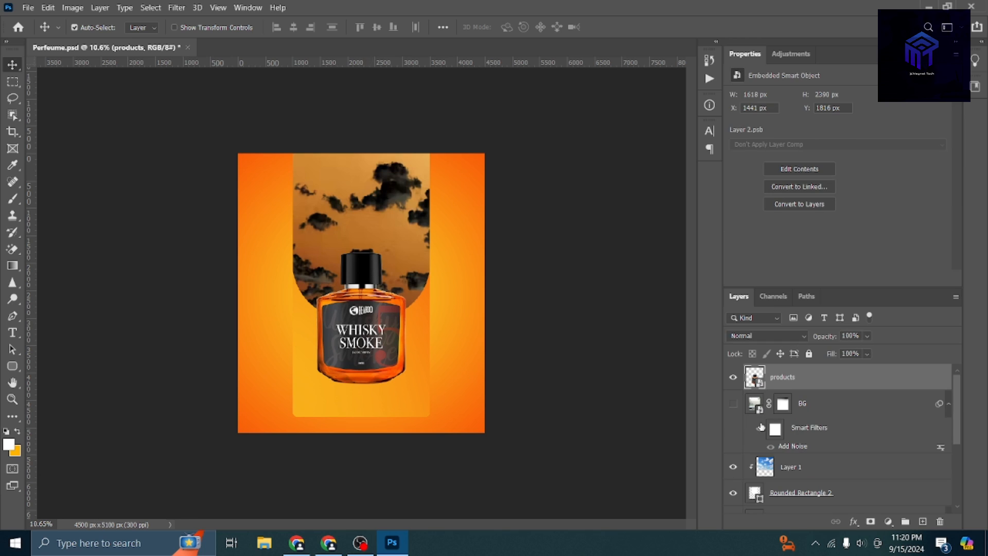
key(ctrl+j)
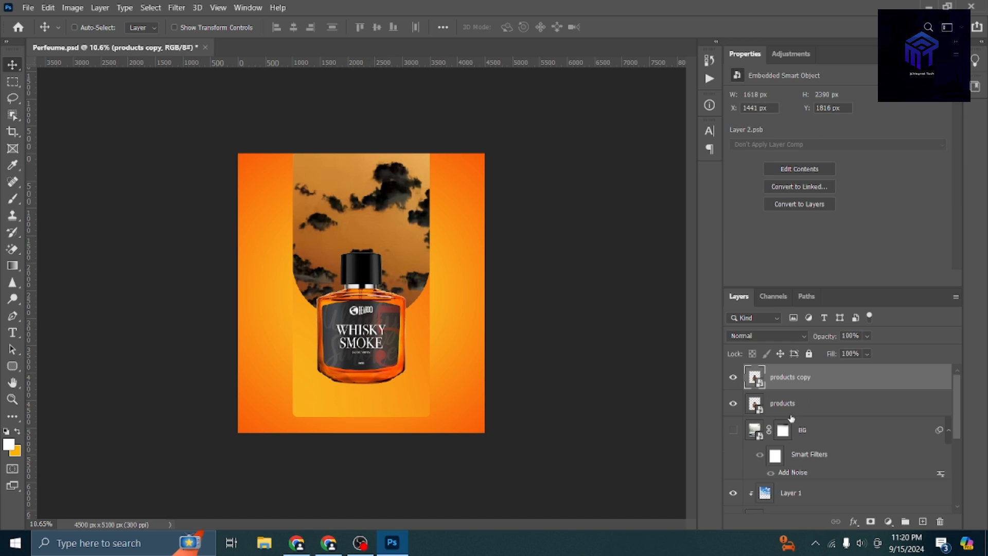
click(796, 413)
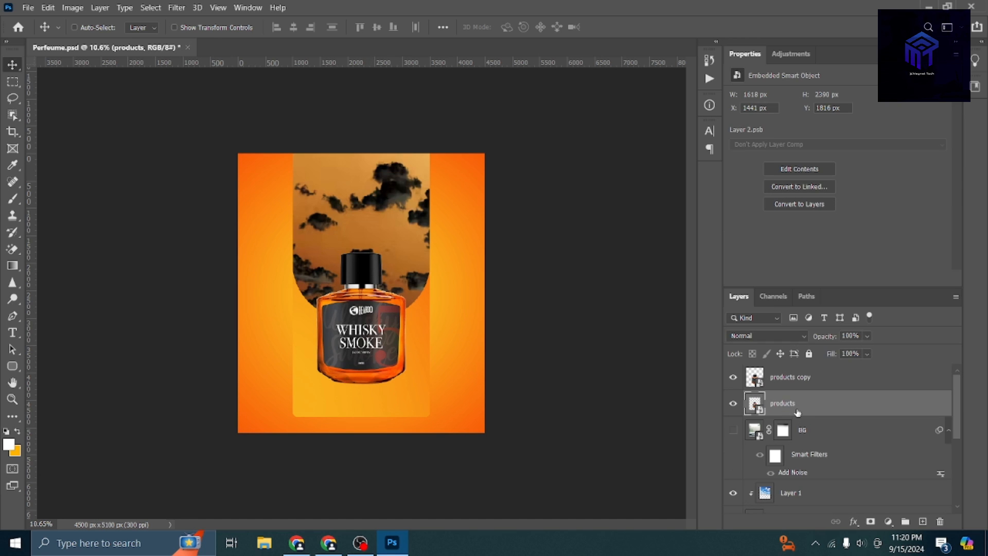
key(ctrl)
key(ctrl+t)
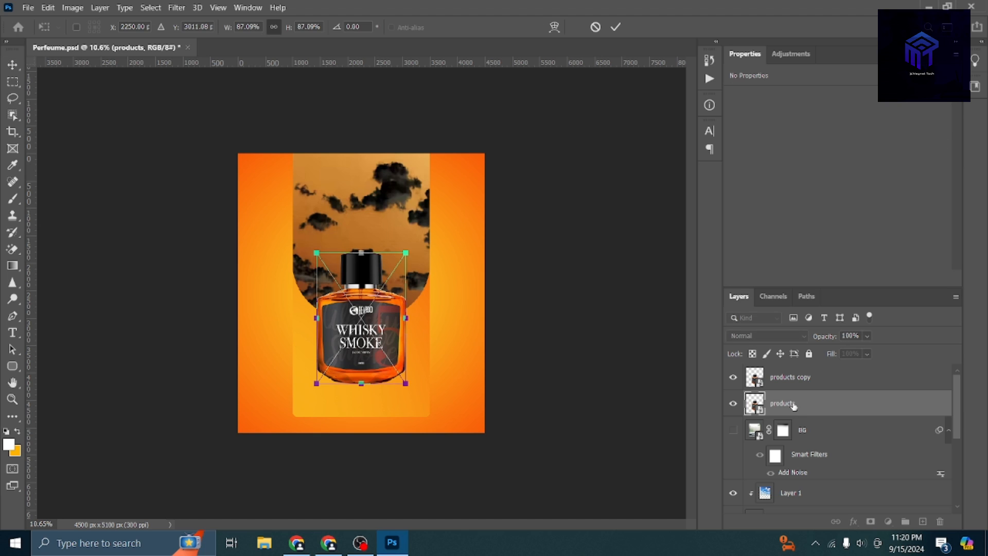
right_click(390, 115)
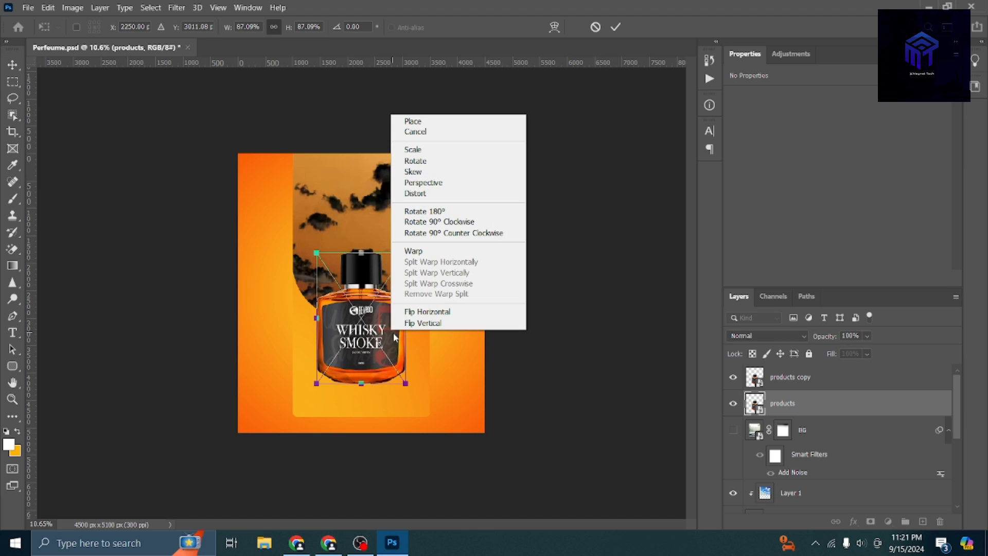
click(428, 323)
drag(365, 317, 364, 421)
click(616, 27)
Add a black mask to the products layer and paint it white with a 1900 px brush to reveal a faded reflection below the bottle.
scroll(363, 430, up, 3)
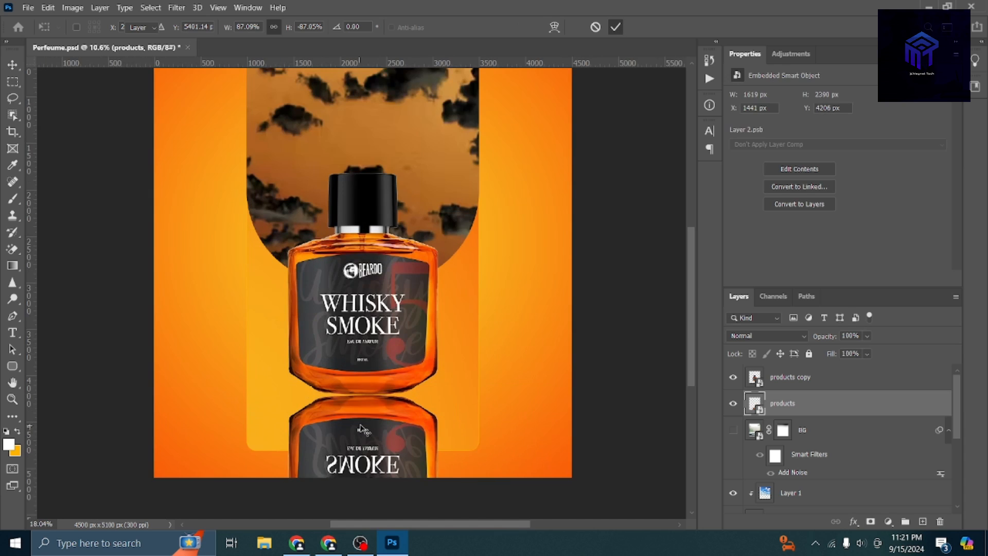
alt+click(870, 522)
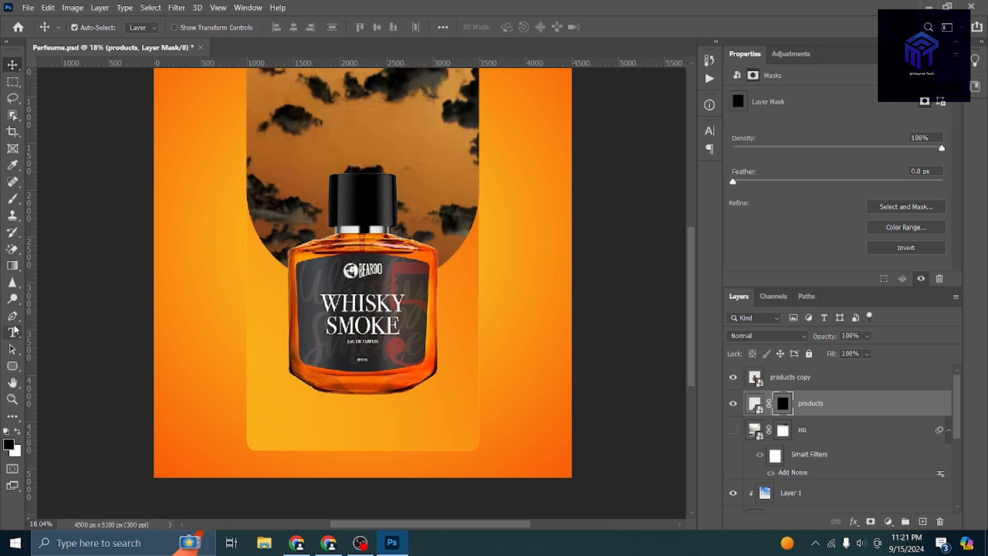
click(13, 199)
key(bracketleft)
key(bracketleft)
key(bracketleft)
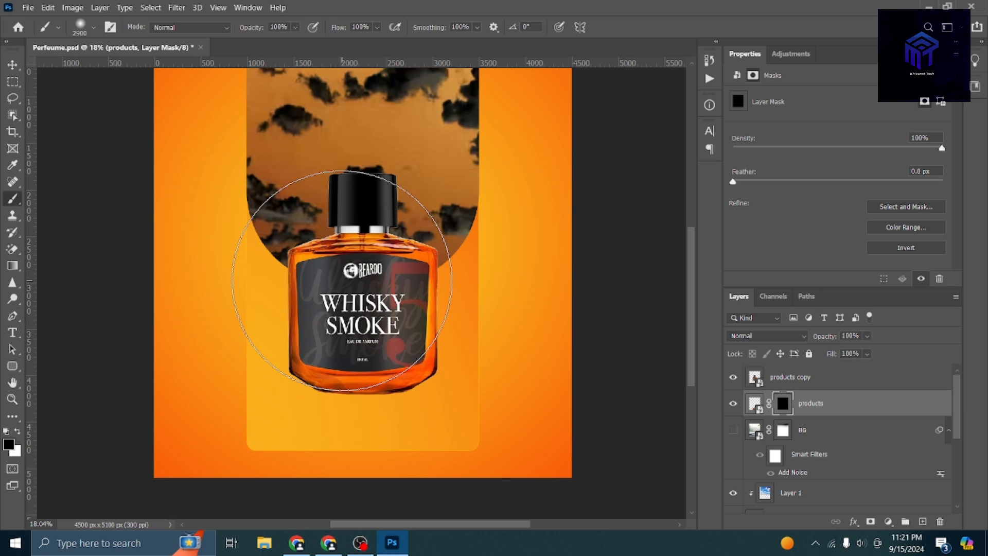
key(bracketleft)
key(bracketleft)
key(bracketleft)
key(bracketleft)
key(bracketleft)
key(bracketleft)
key(bracketleft)
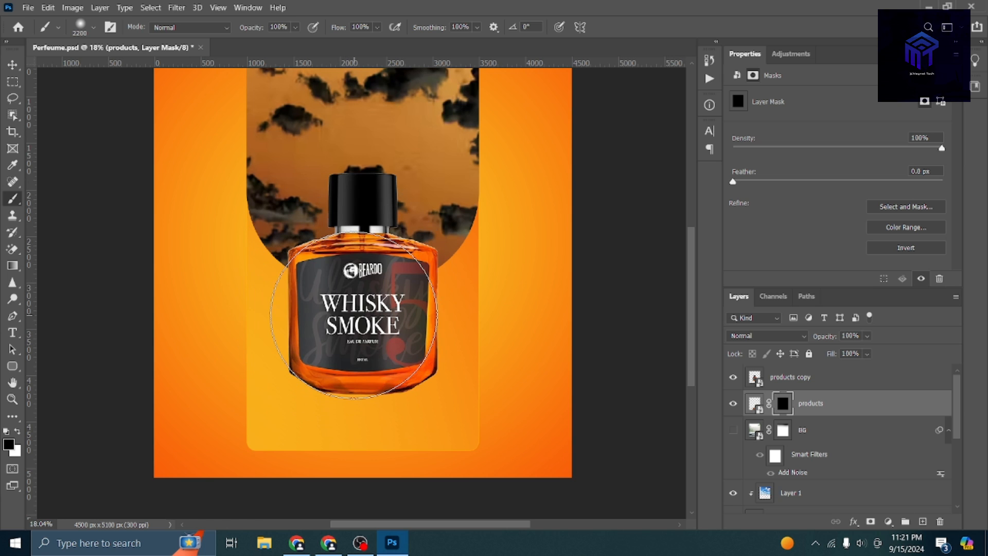
click(17, 431)
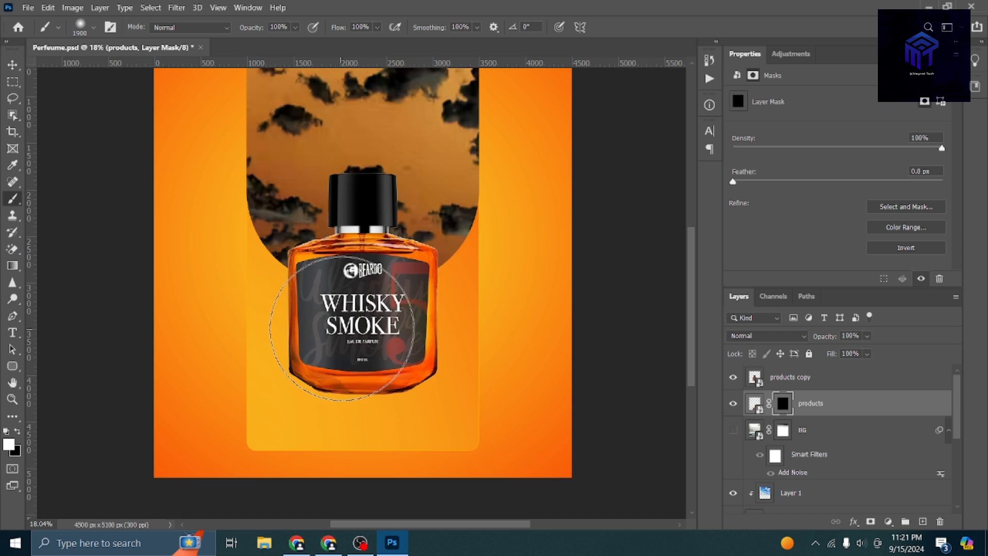
mouse_move(342, 332)
mouse_down()
mouse_move(413, 328)
mouse_move(324, 335)
mouse_move(339, 320)
mouse_up()
scroll(378, 317, down, 4)
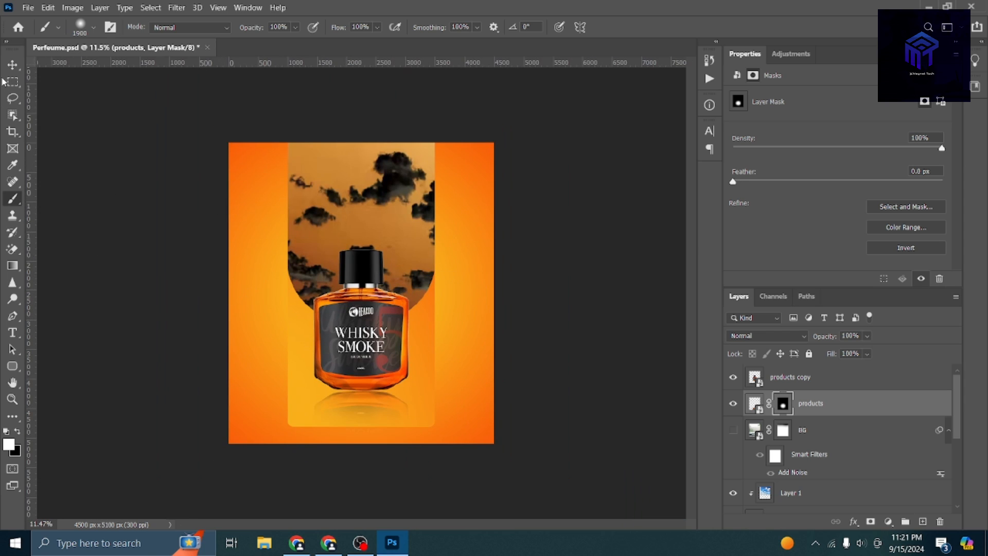
Distort the masked reflection by nudging its two upper corners slightly to fit it to the bottle's base.
click(12, 64)
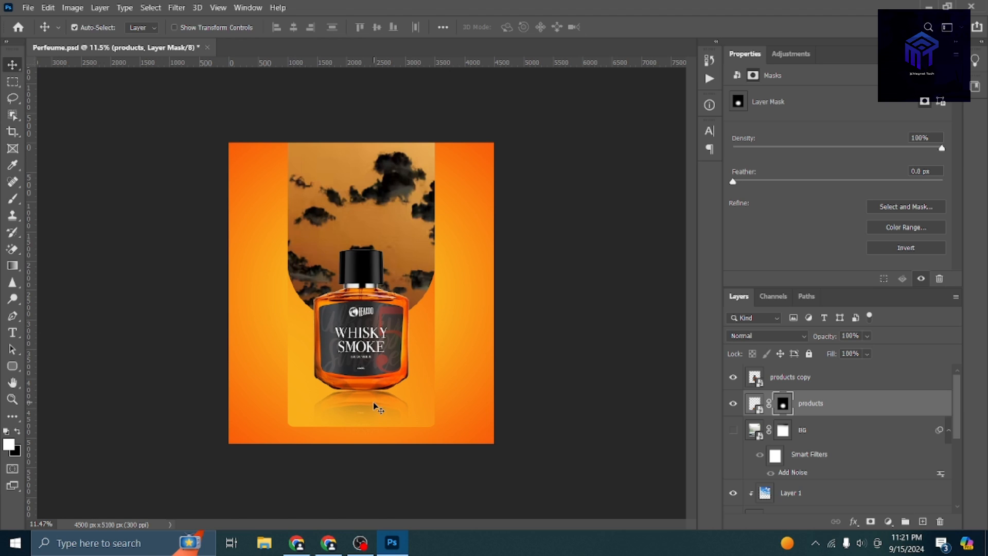
key(ctrl)
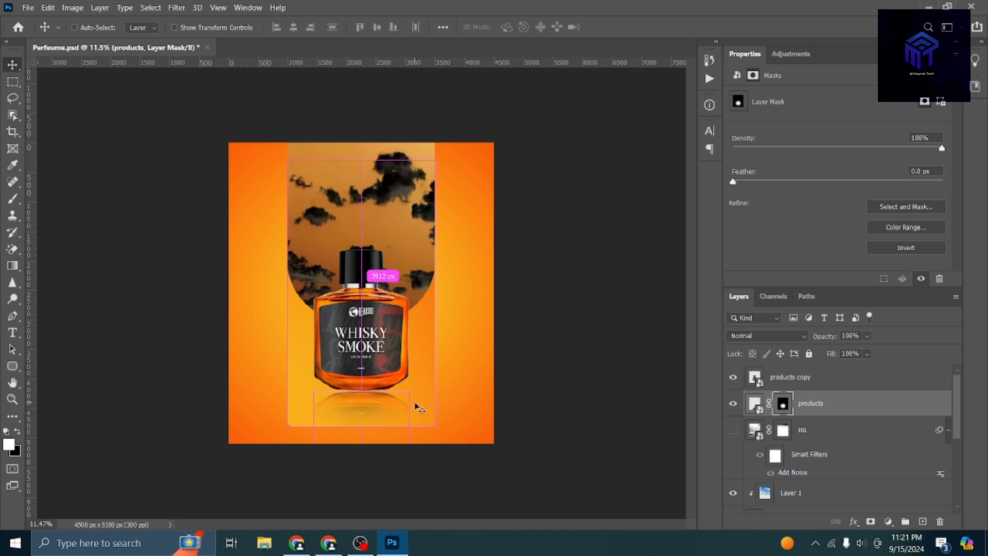
key(ctrl+t)
right_click(360, 407)
click(391, 225)
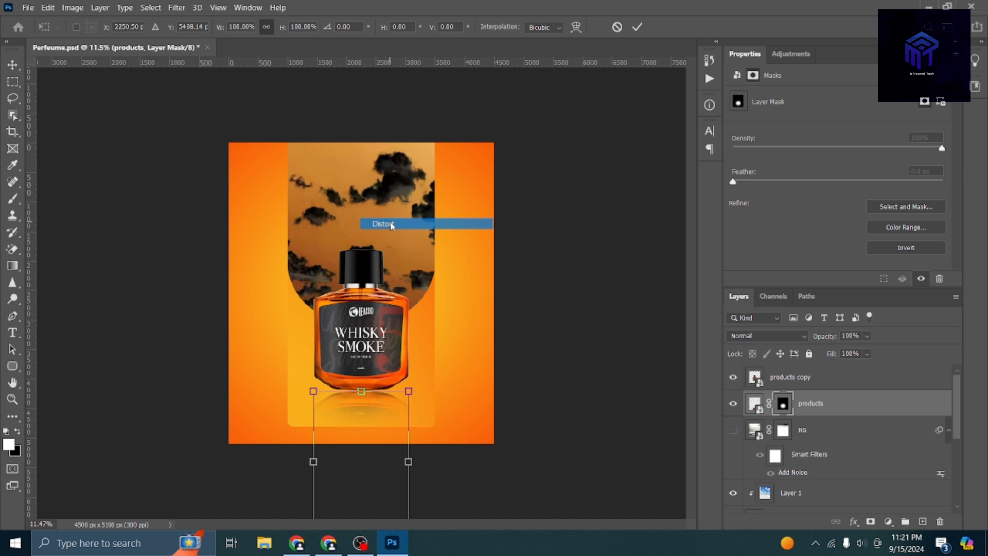
drag(314, 391, 316, 393)
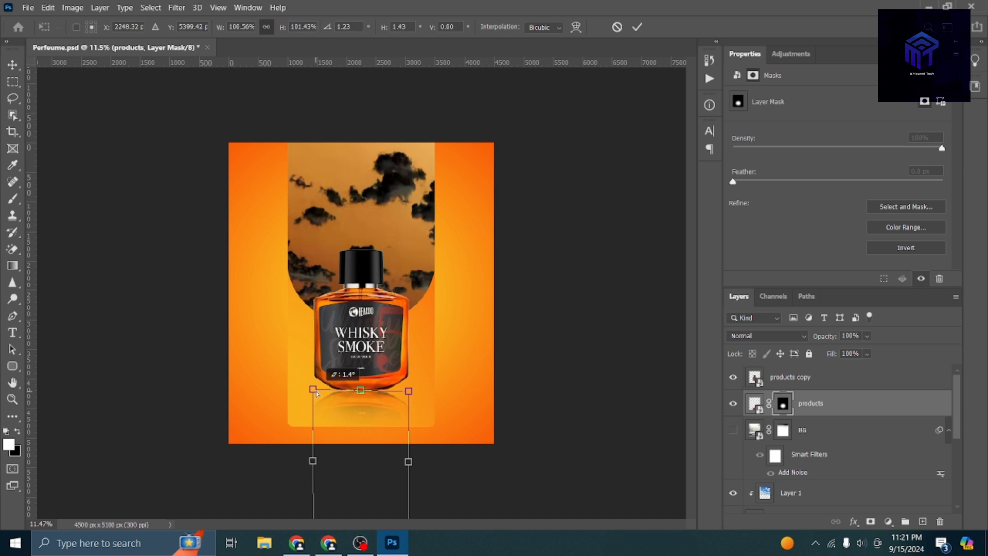
drag(409, 391, 405, 392)
key(ctrl+z)
key(ctrl+z)
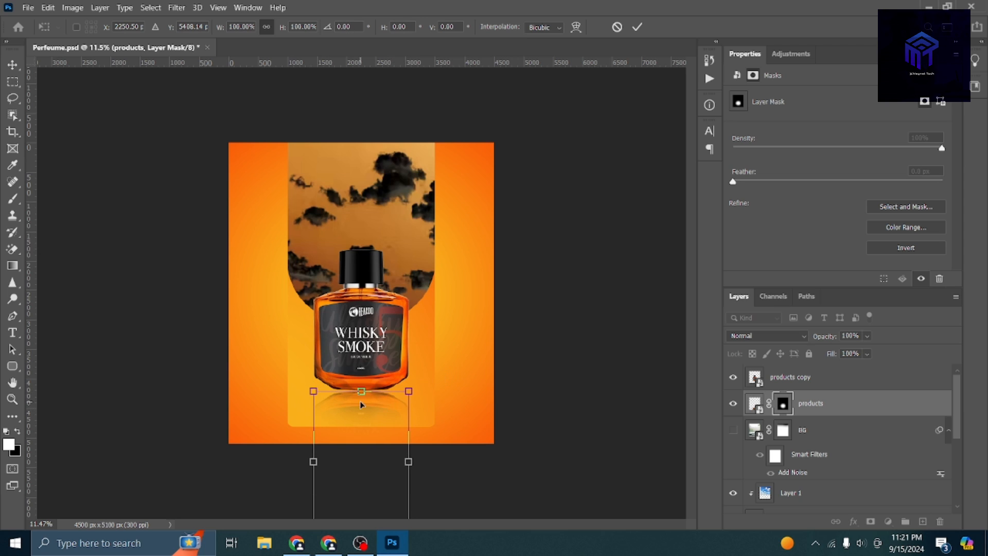
drag(319, 394, 315, 393)
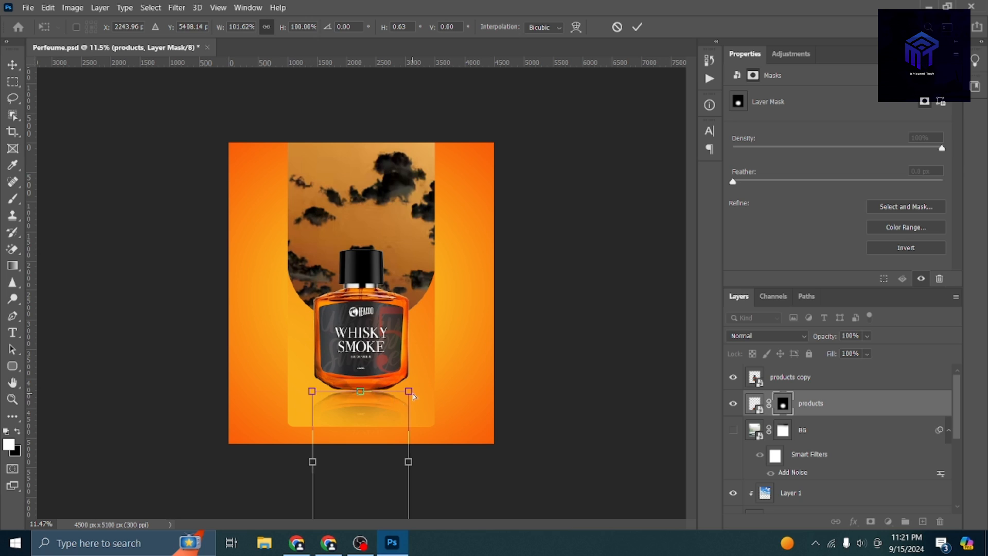
drag(413, 395, 412, 394)
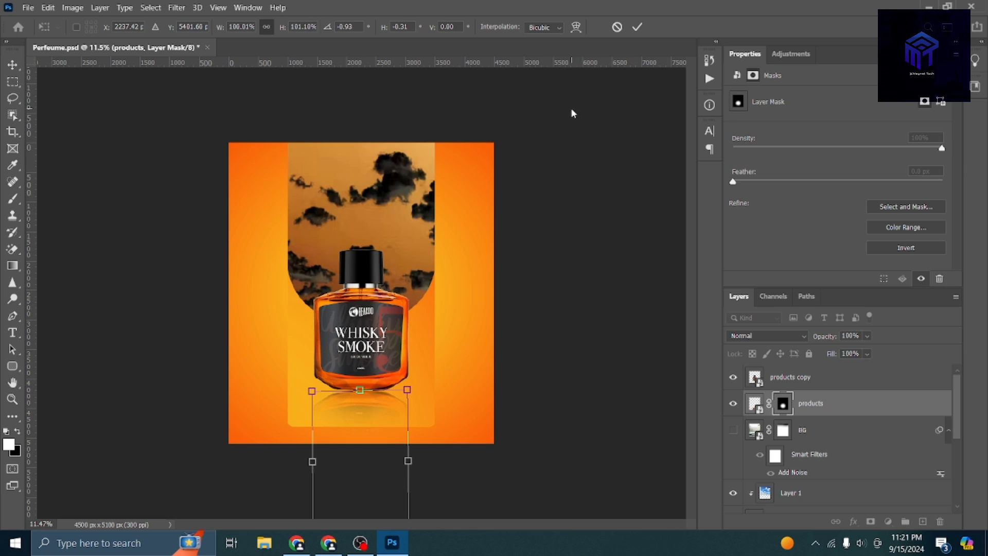
click(637, 27)
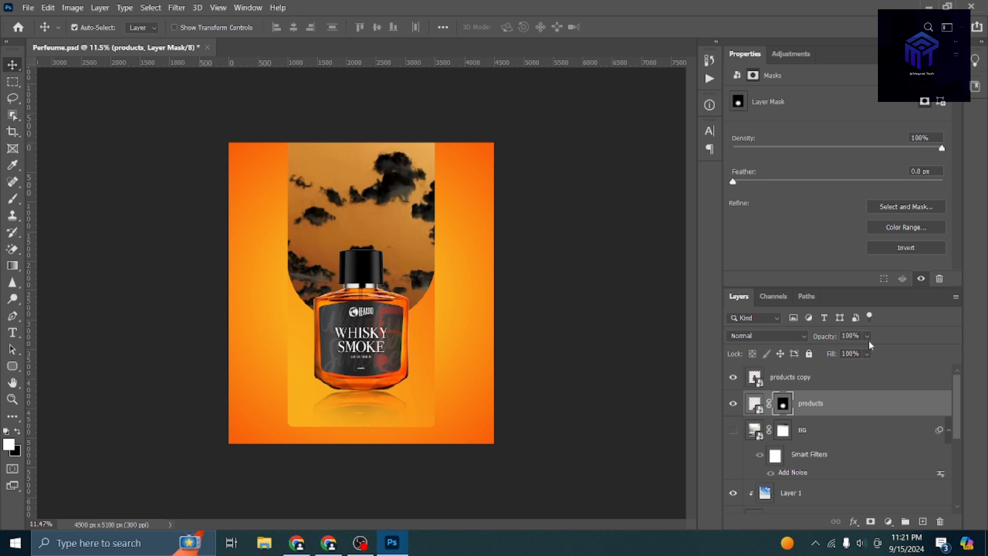
Lower the opacity of the reflection on the products layer to 40%.
drag(867, 338, 852, 352)
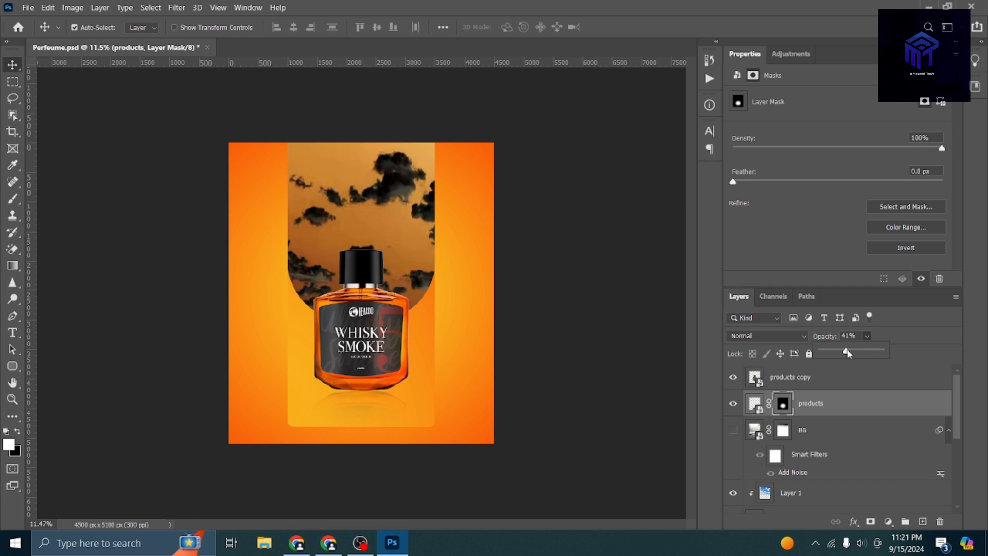
click(369, 273)
scroll(369, 273, up, 6)
scroll(387, 271, down, 6)
scroll(440, 271, down, 1)
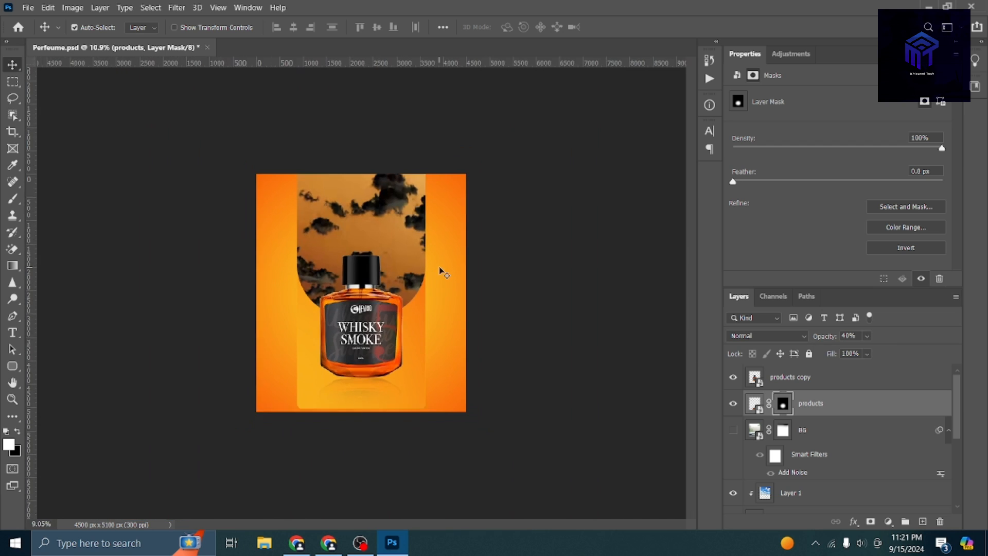
scroll(441, 270, up, 2)
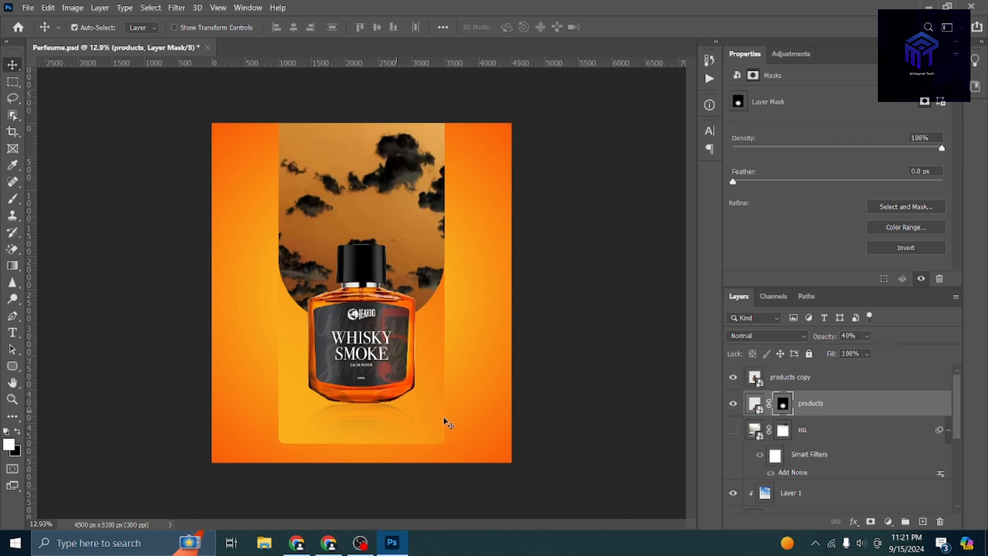
Move the bottle and its reflection together slightly down on the poster.
shift+click(801, 381)
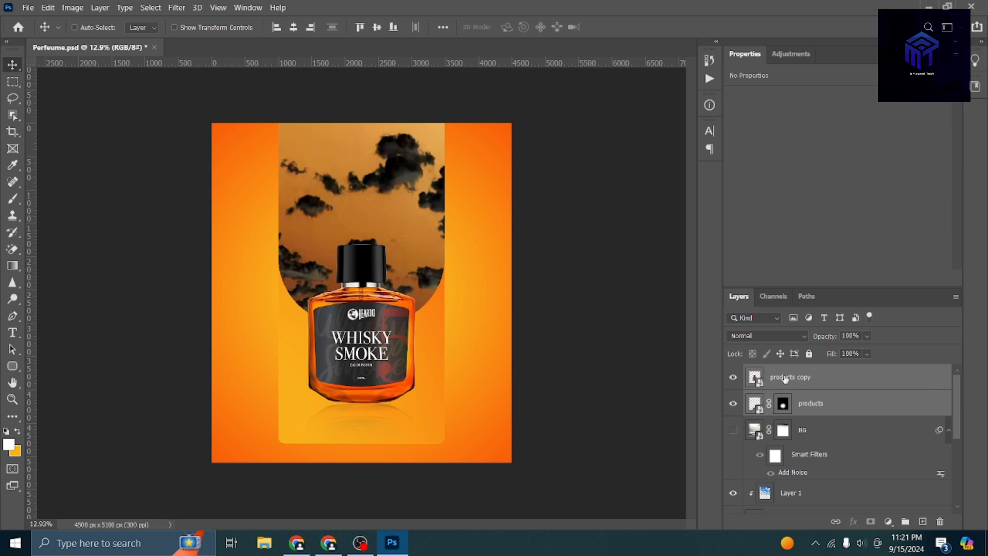
key(ctrl+t)
drag(383, 350, 382, 366)
click(639, 27)
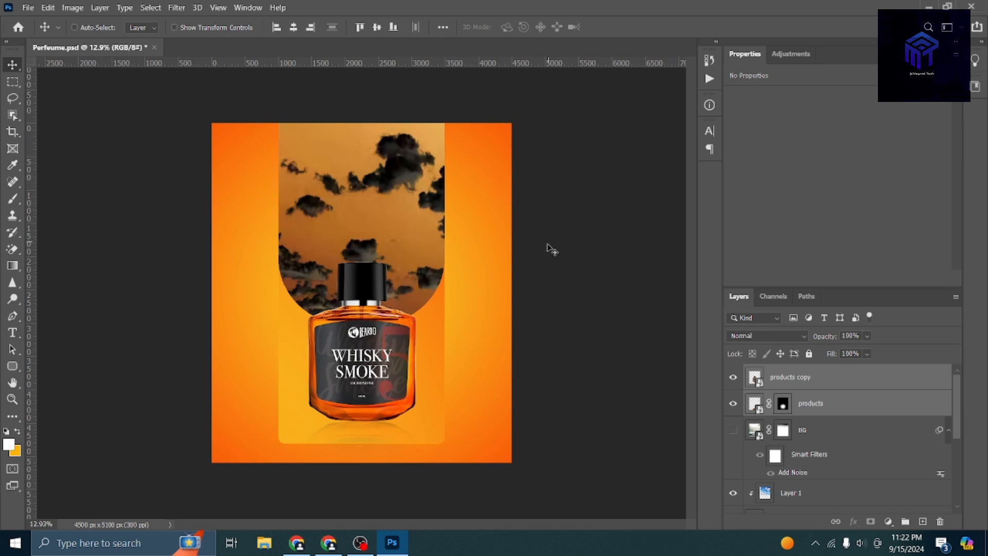
Save the poster document and switch to Chrome to close the Tiffany perfume page.
key(ctrl+s)
click(329, 542)
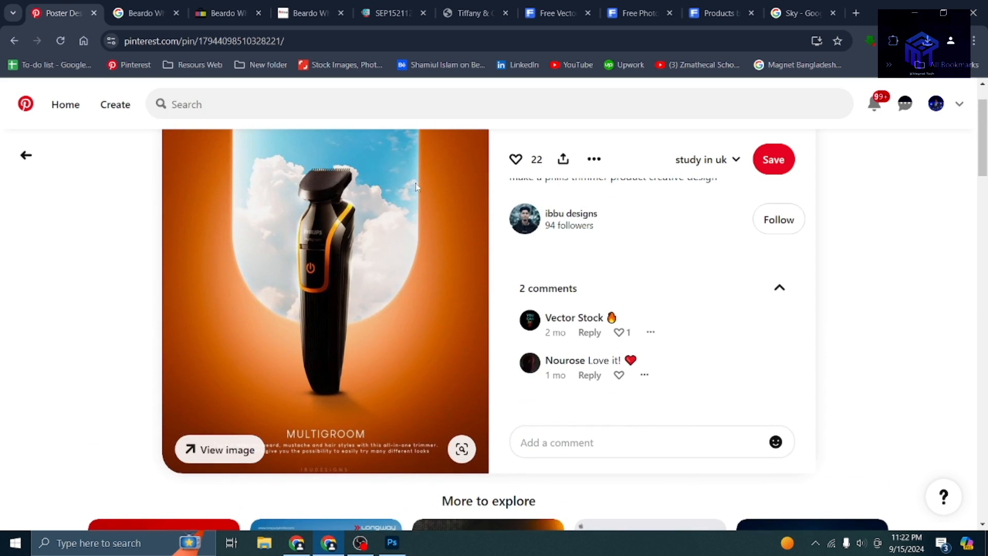
click(495, 14)
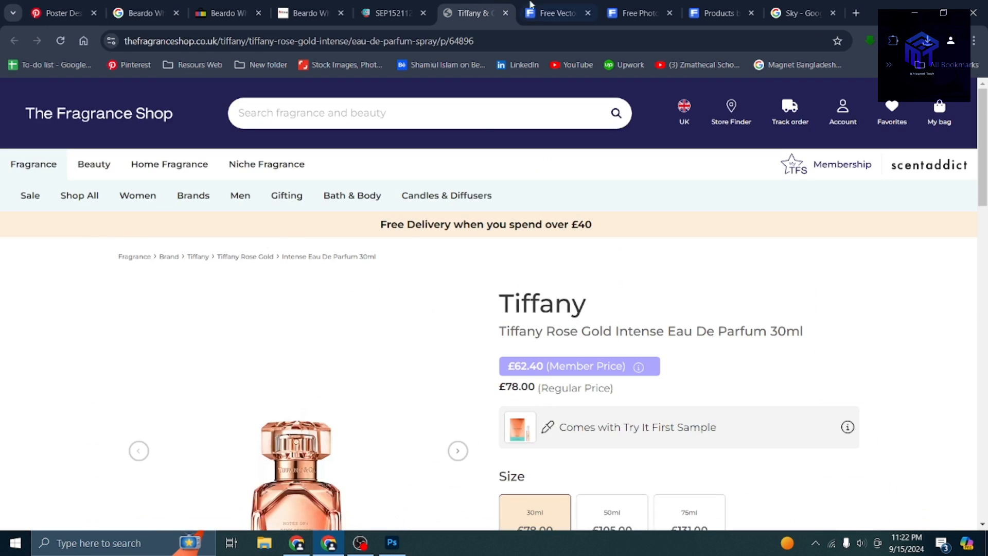
click(505, 13)
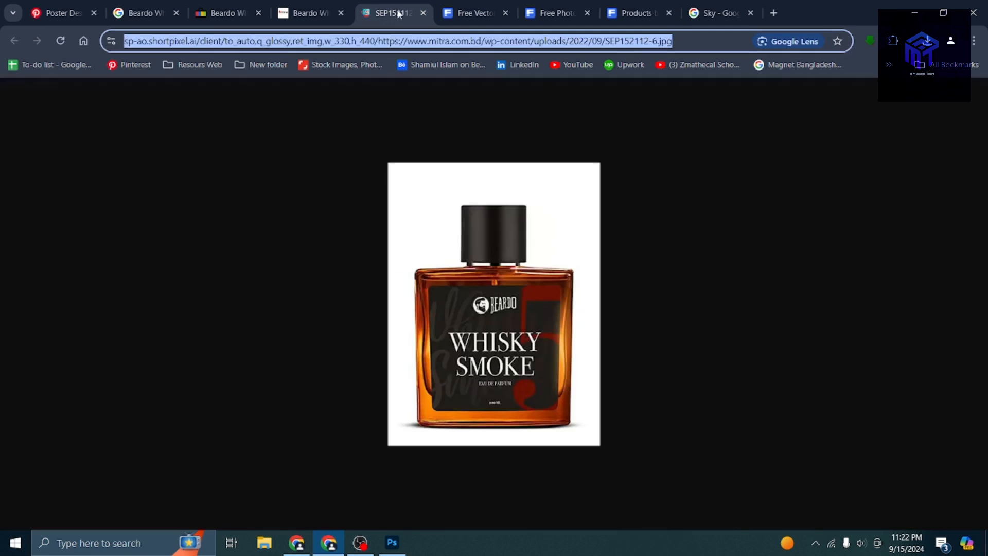
Copy the brand name "Beardo" from the product title on the Mitra perfume page.
click(314, 14)
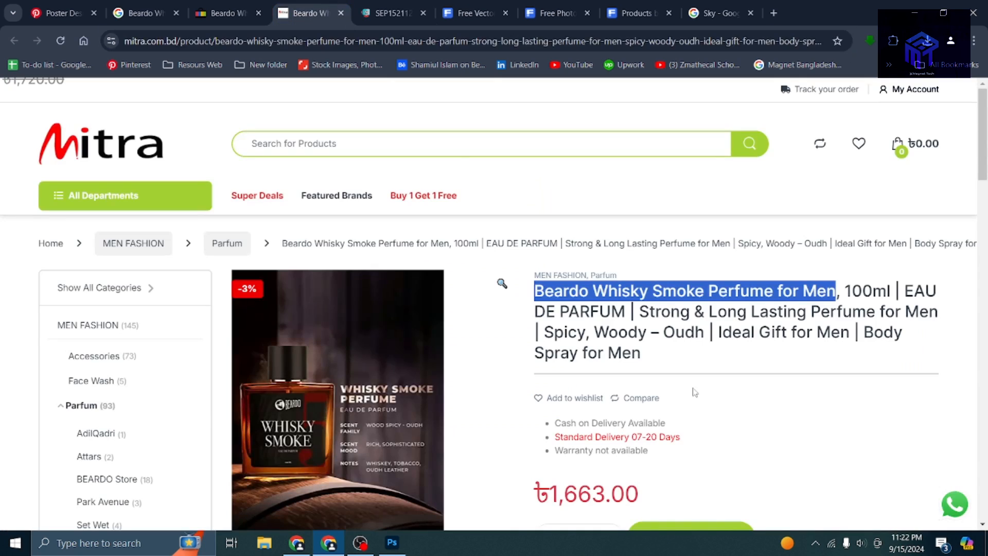
click(620, 293)
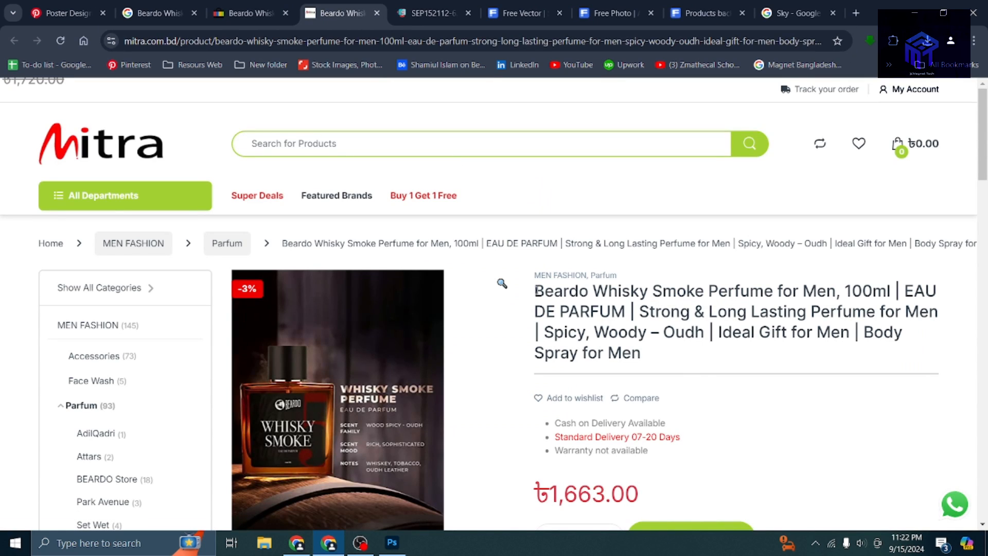
drag(535, 292, 589, 291)
right_click(588, 292)
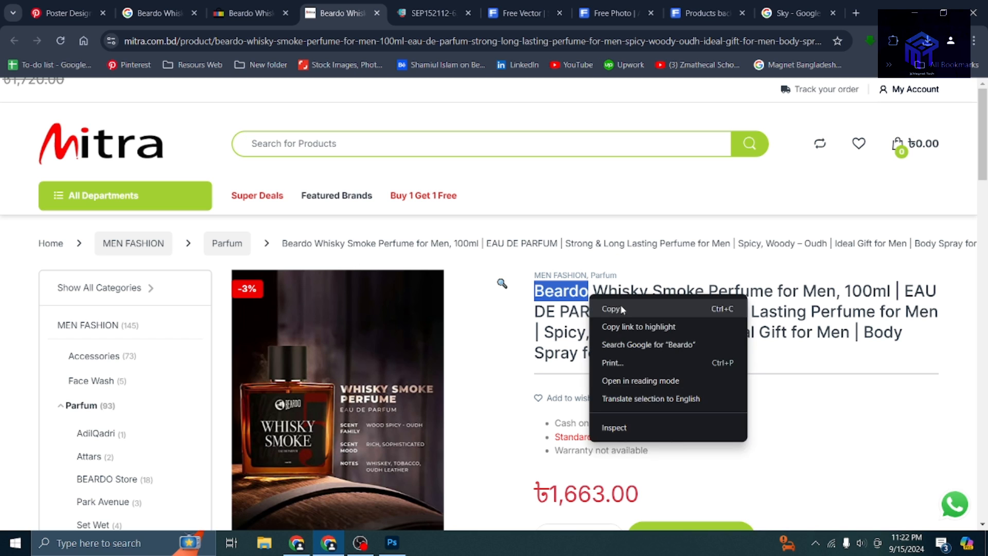
Copy the brand name "Beardo" from the product title and search Google Images for it in a new tab.
click(605, 303)
click(593, 5)
click(706, 13)
click(798, 13)
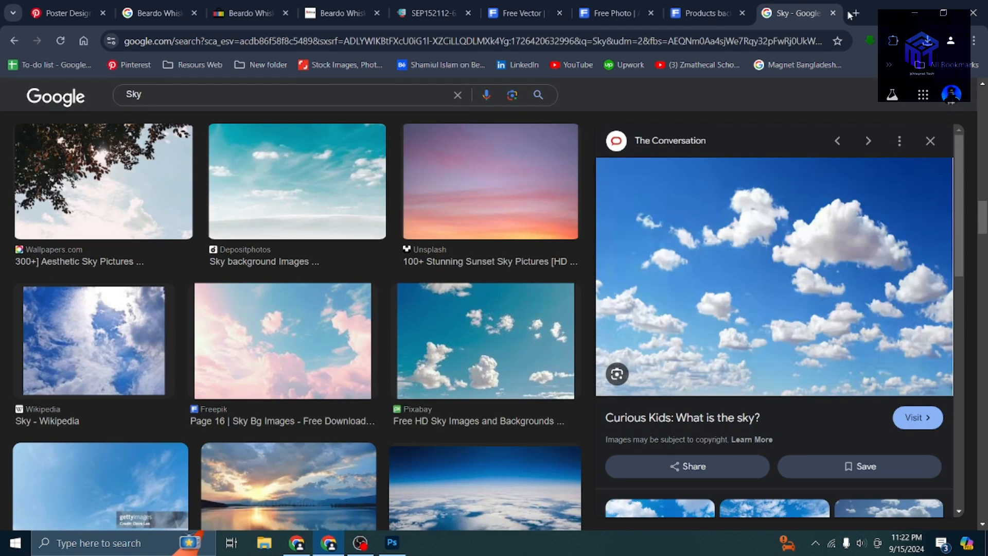
click(856, 13)
click(309, 270)
key(ctrl+v)
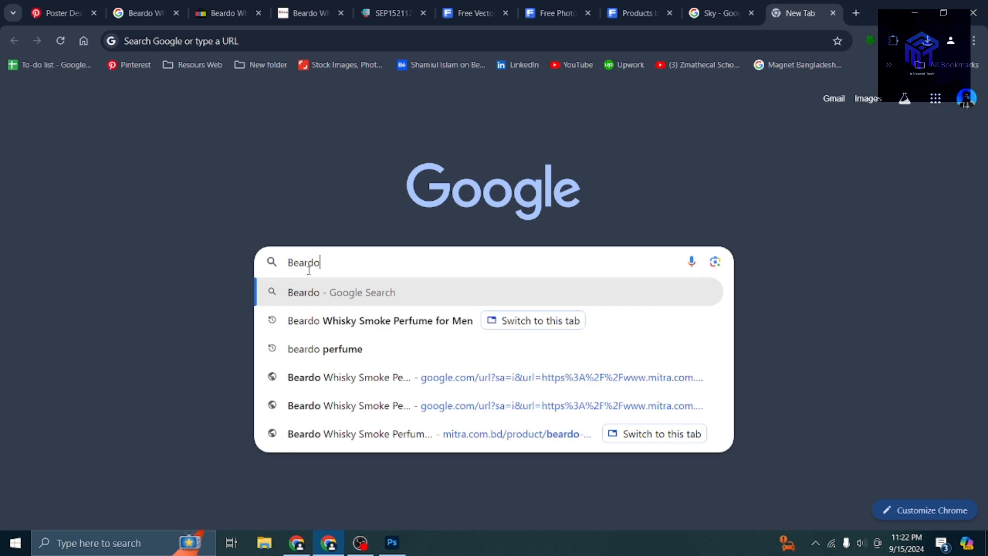
key(Return)
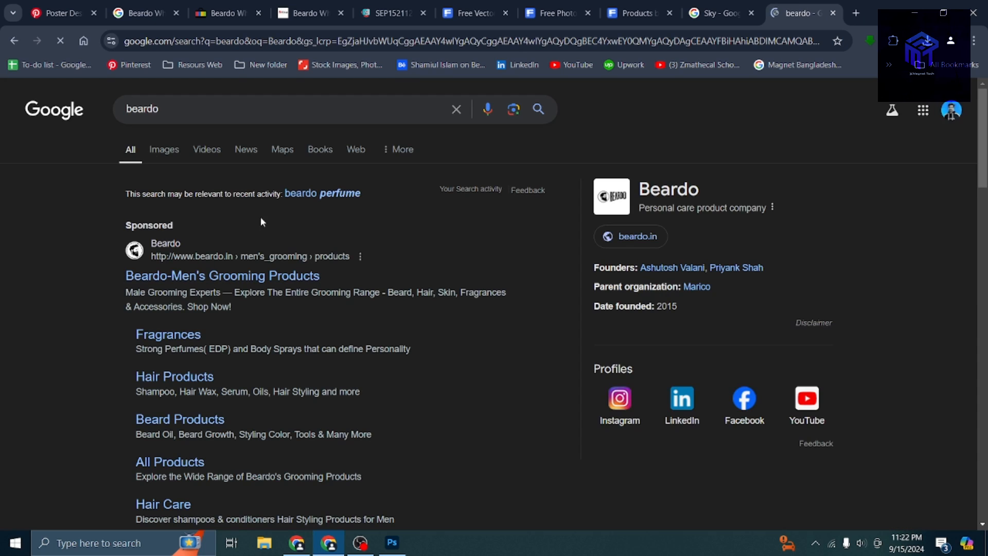
click(164, 149)
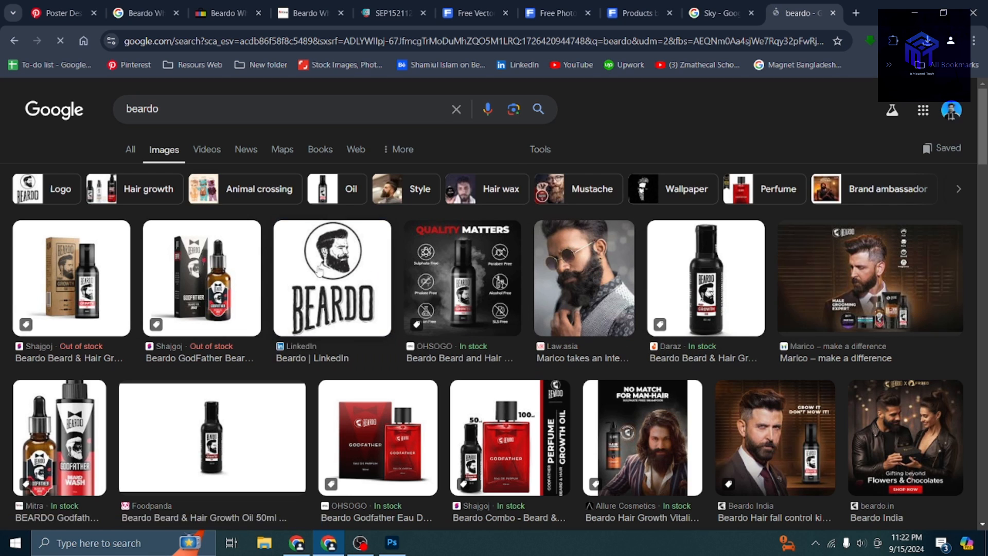
Preview the LinkedIn Beardo logo among the image results and look through the related images.
click(319, 273)
scroll(752, 342, down, 5)
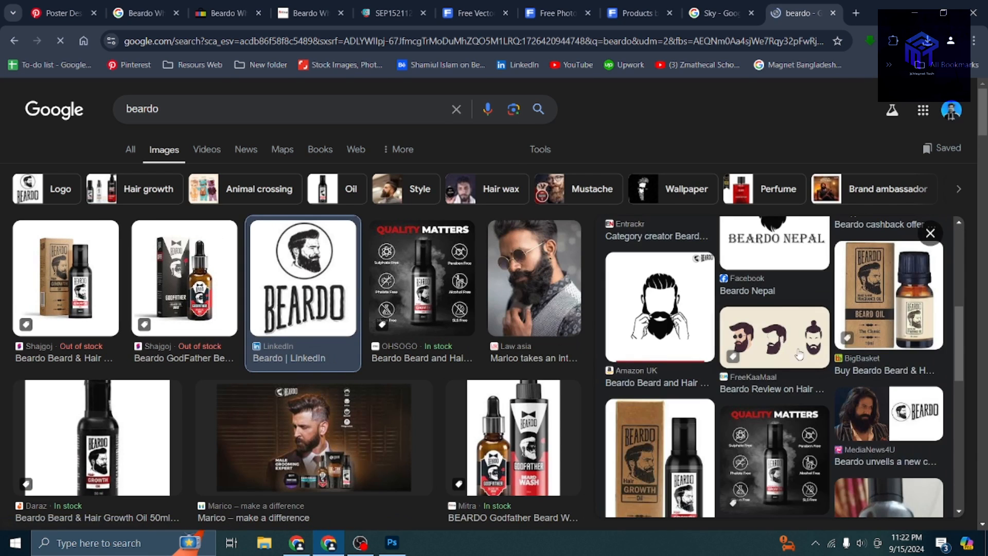
scroll(799, 355, up, 5)
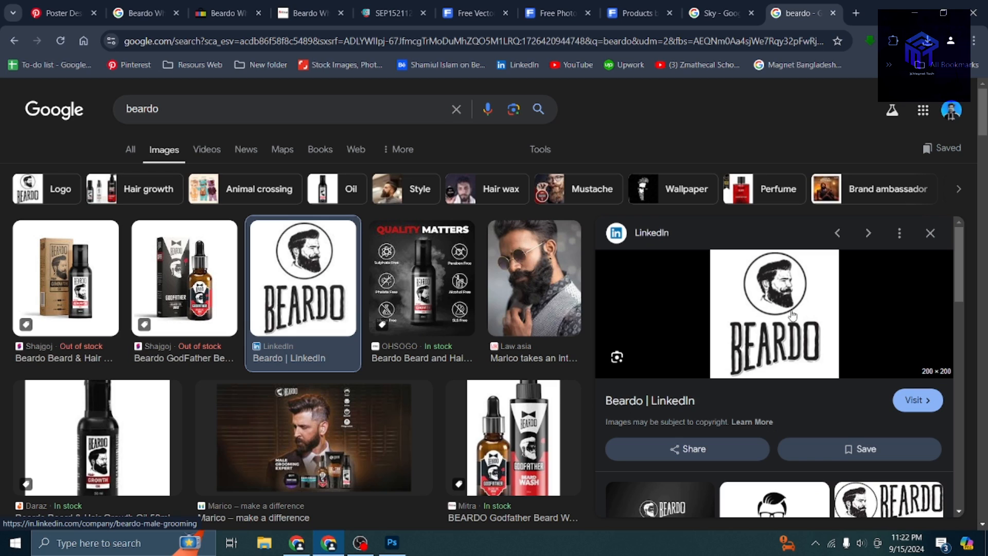
scroll(315, 347, down, 5)
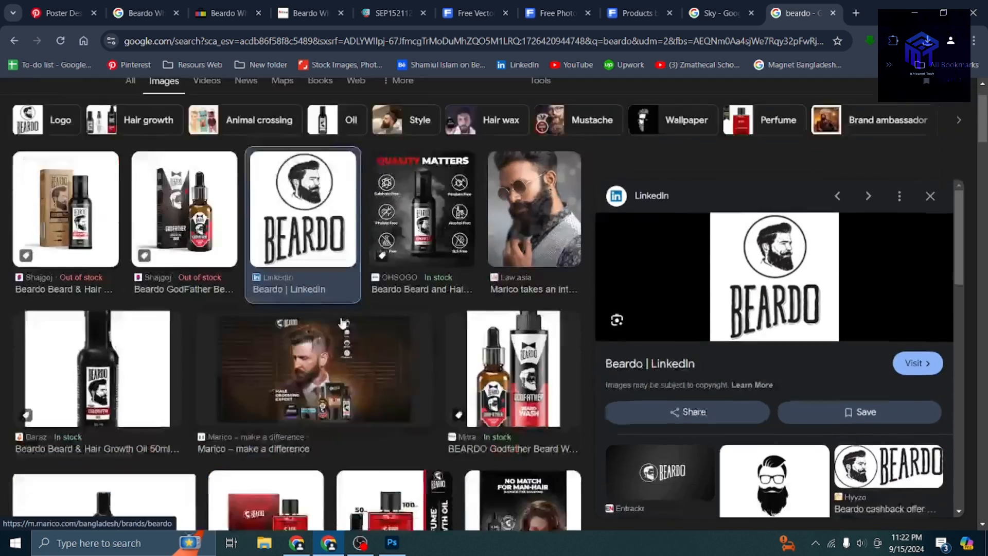
Return to the Mitra product page and copy "Whisky Smoke Perfume for Men" from the product title.
click(558, 11)
click(476, 12)
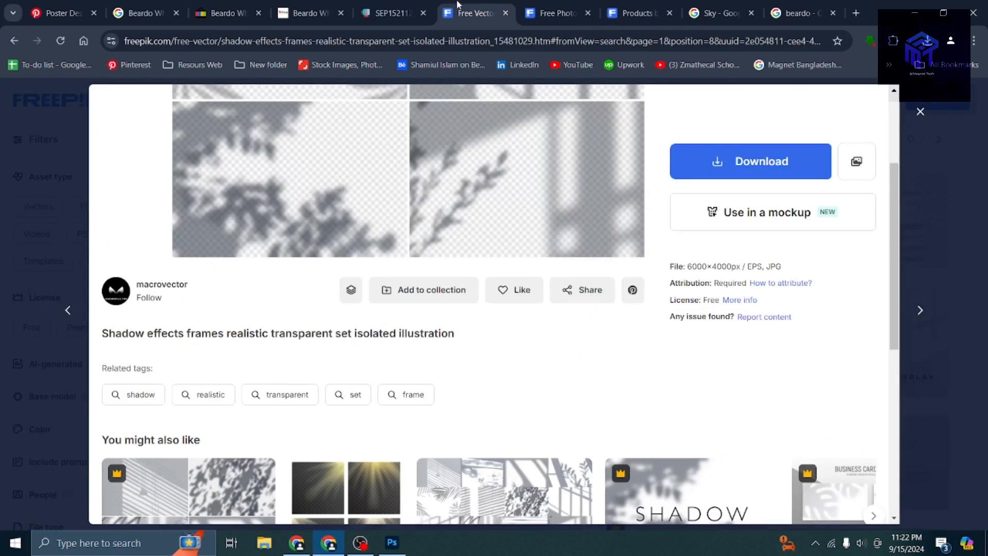
click(390, 6)
click(313, 8)
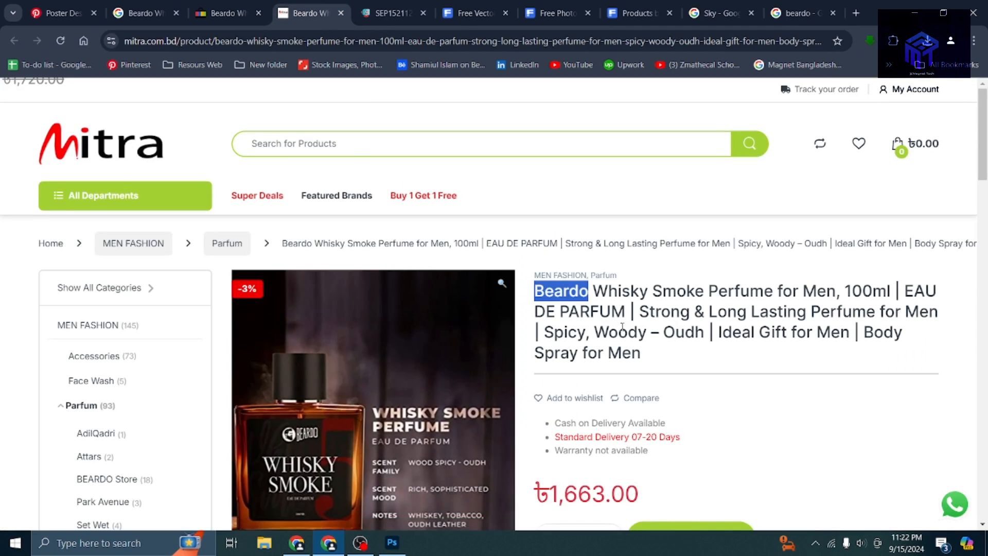
click(633, 305)
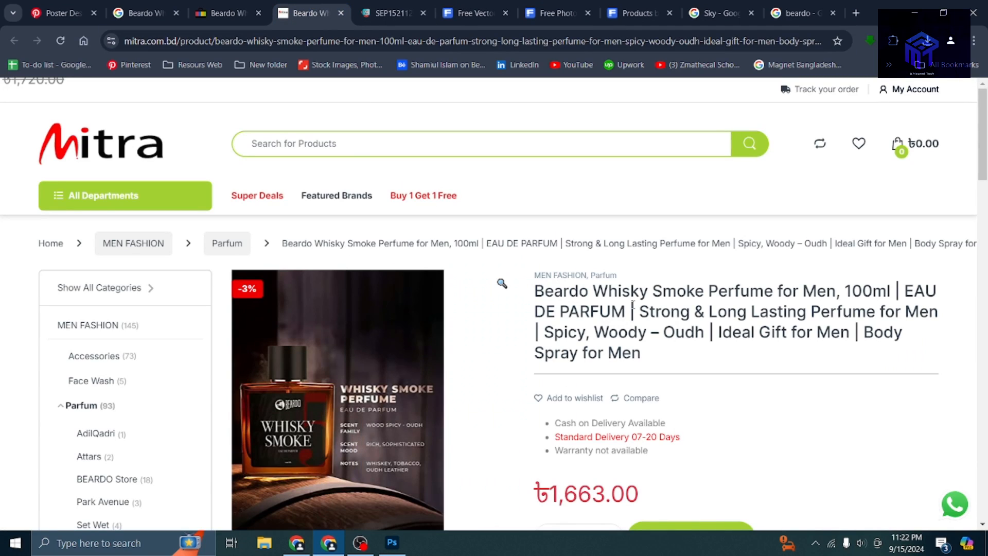
drag(595, 288, 835, 291)
right_click(594, 289)
click(618, 307)
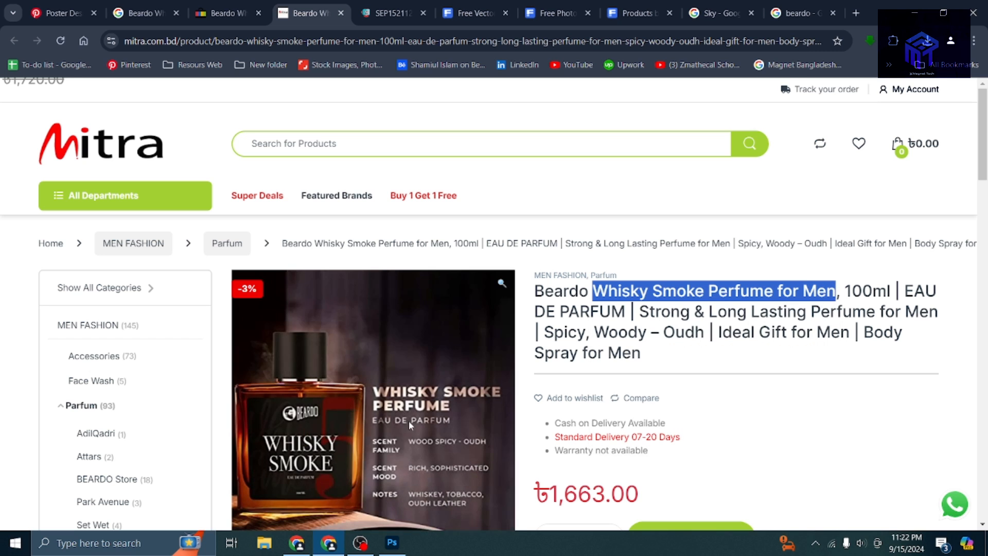
scroll(428, 331, down, 1)
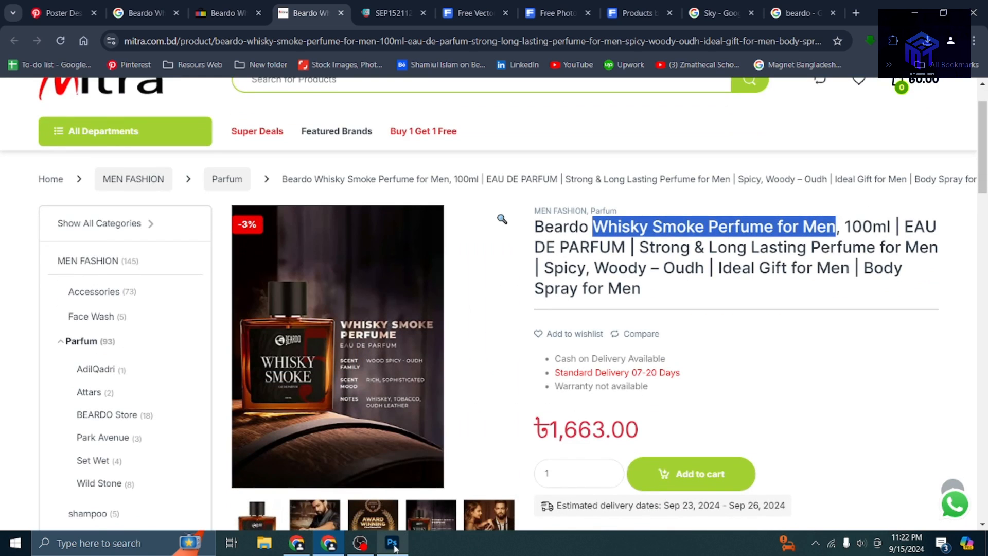
Switch to Photoshop and paste the copied product name as a new horizontal text layer over the sky above the bottle.
click(392, 543)
scroll(399, 295, up, 1)
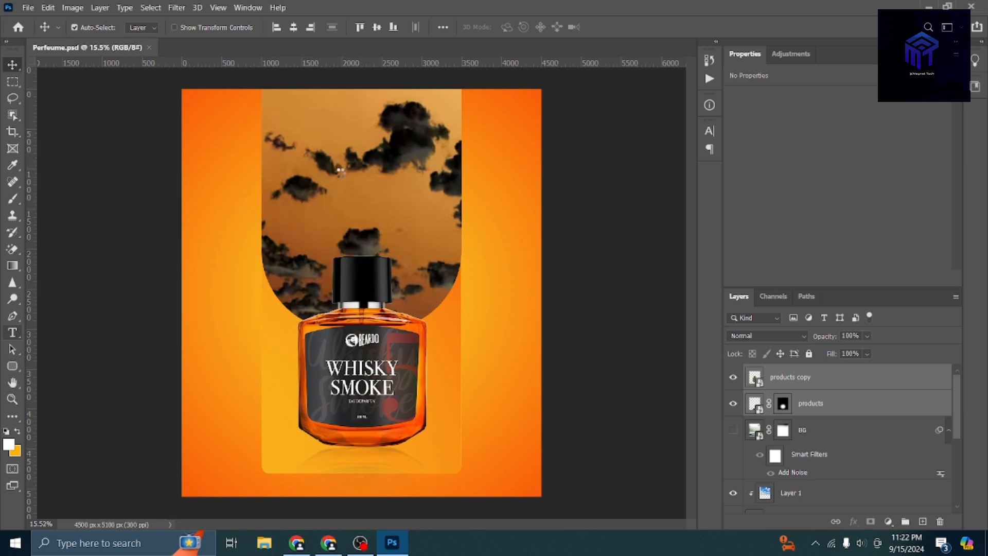
right_click(12, 332)
click(62, 331)
click(340, 171)
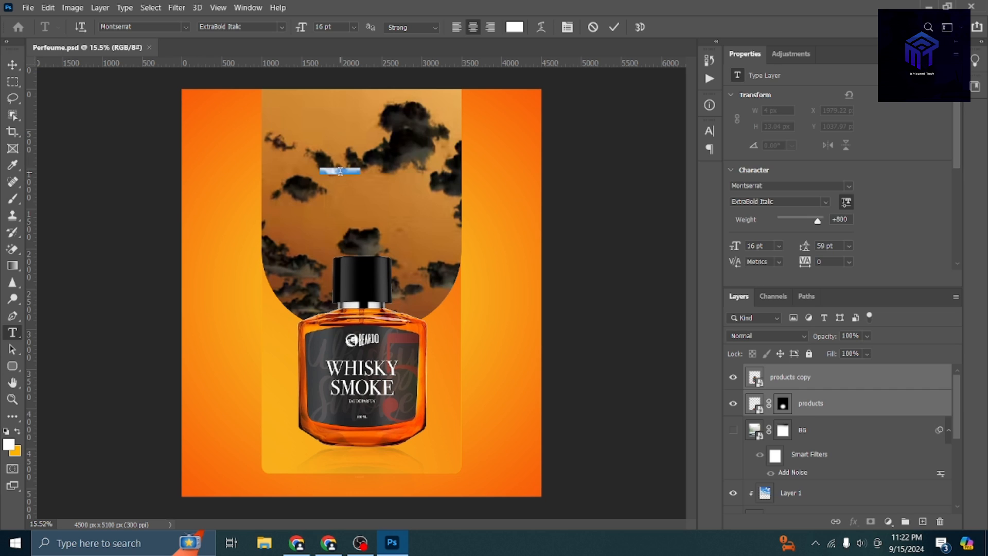
key(ctrl+v)
Set the whole headline to 48 pt and break it into two lines after "WHISKY SMOKE".
key(ctrl+a)
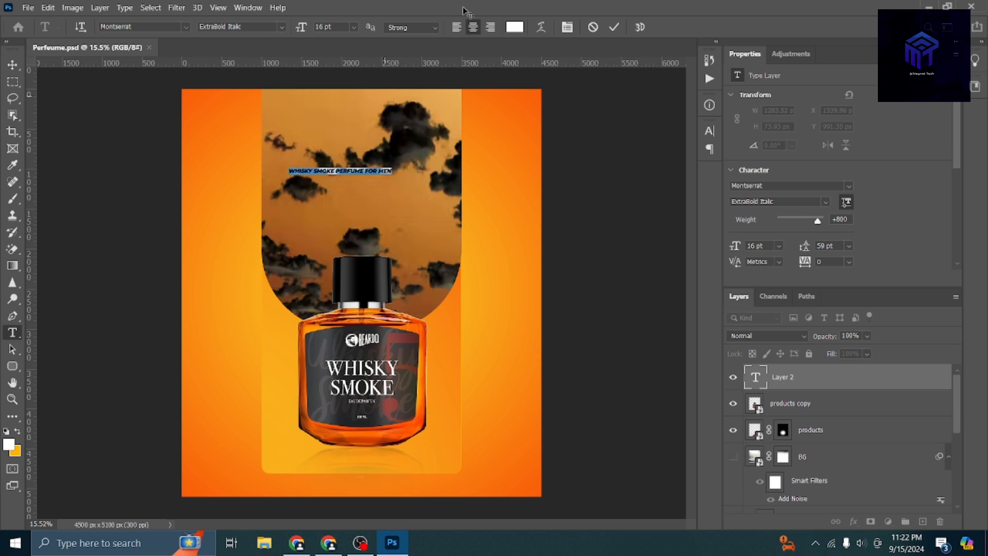
click(354, 27)
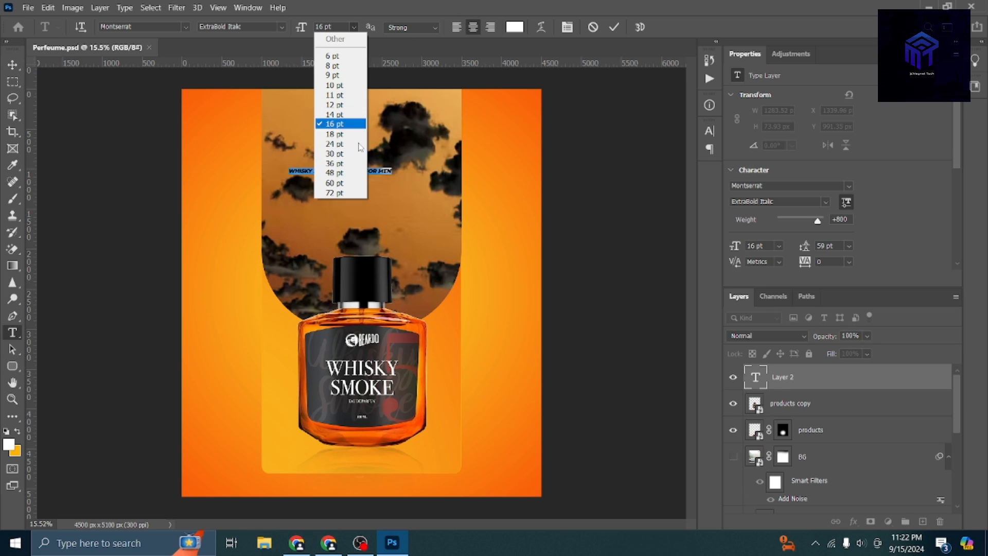
click(355, 179)
click(318, 167)
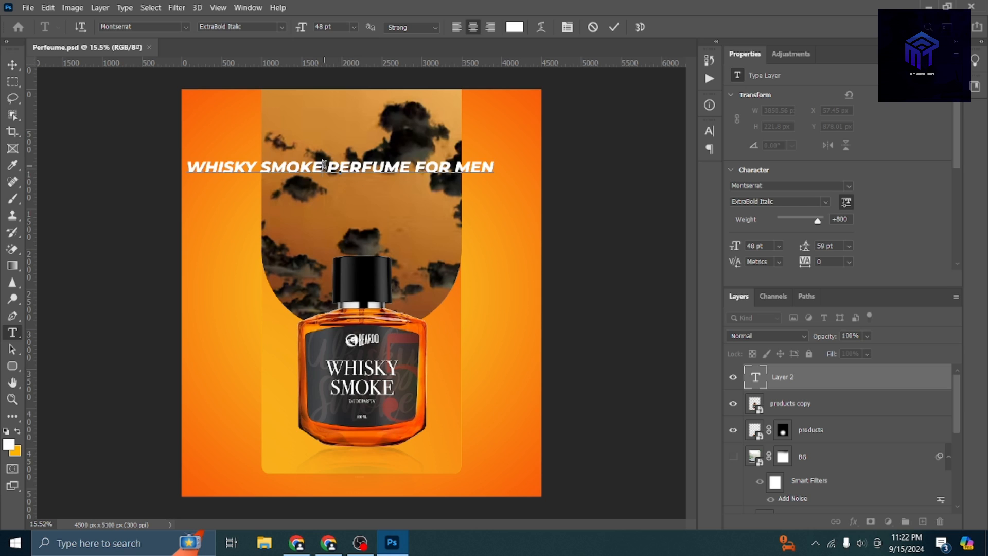
key(Return)
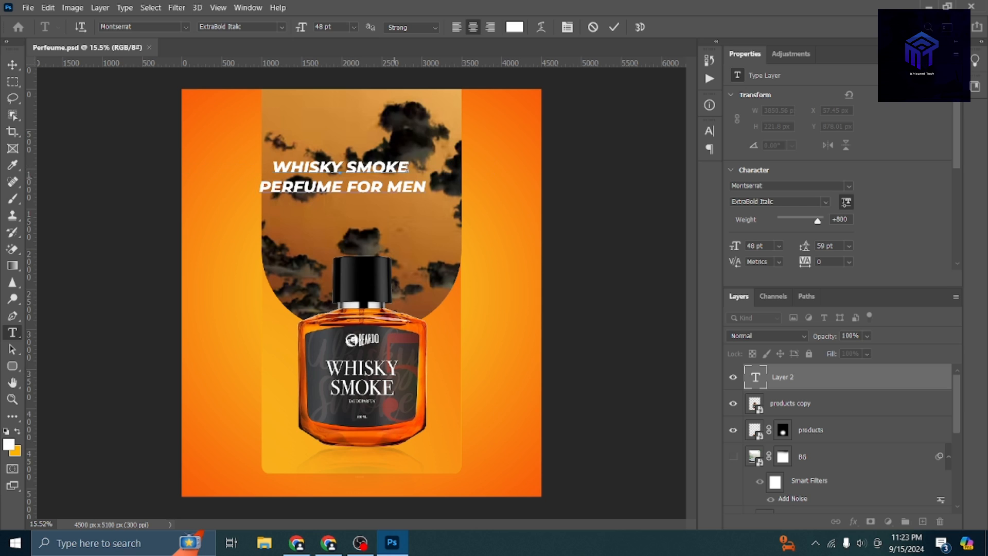
Set the "WHISKY SMOKE" line of the headline to 60 pt and commit the text.
drag(407, 167, 232, 158)
click(333, 27)
scroll(335, 27, up, 12)
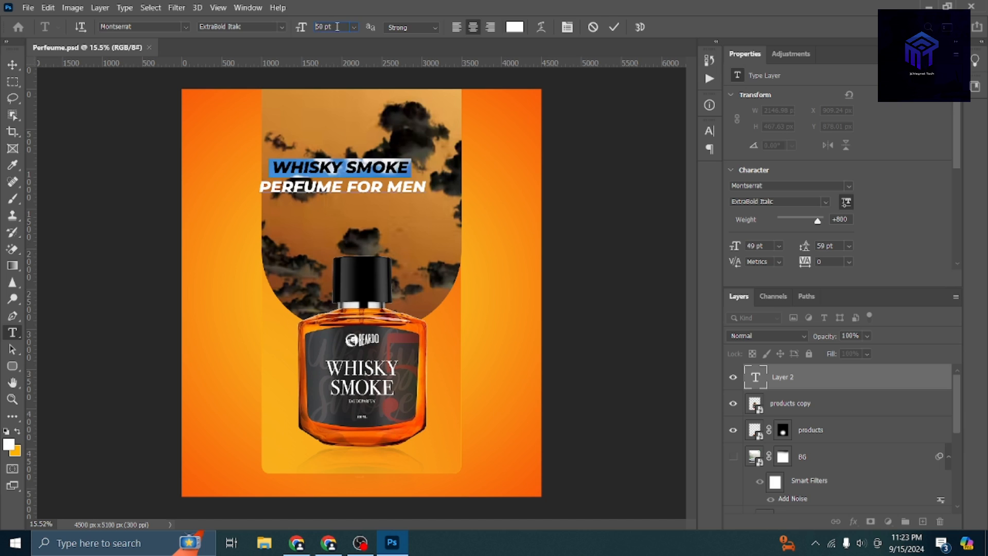
key(Return)
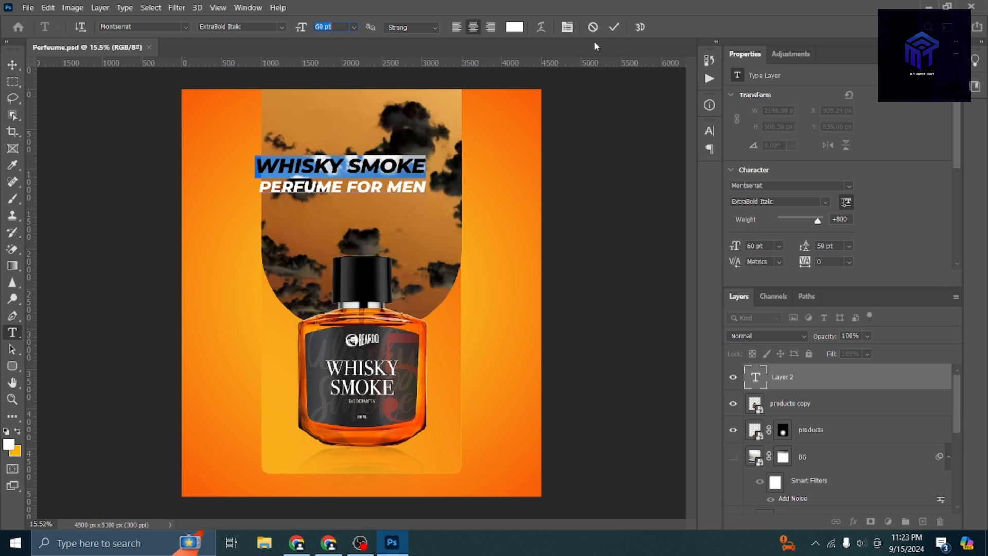
click(614, 28)
Move the headline inside the sky arch above the bottle cap and clear the layer selection.
key(v)
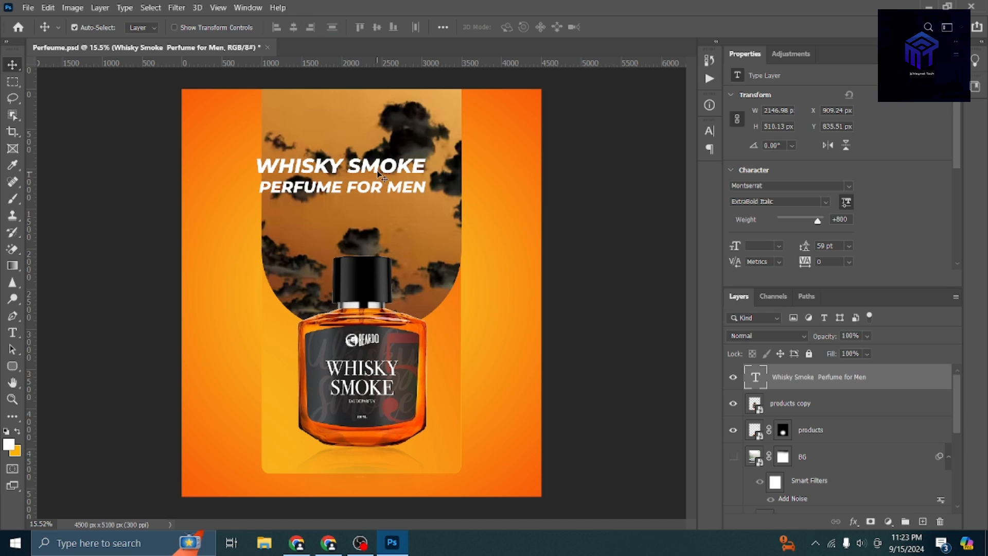
drag(387, 166, 414, 176)
scroll(461, 180, down, 1)
click(407, 145)
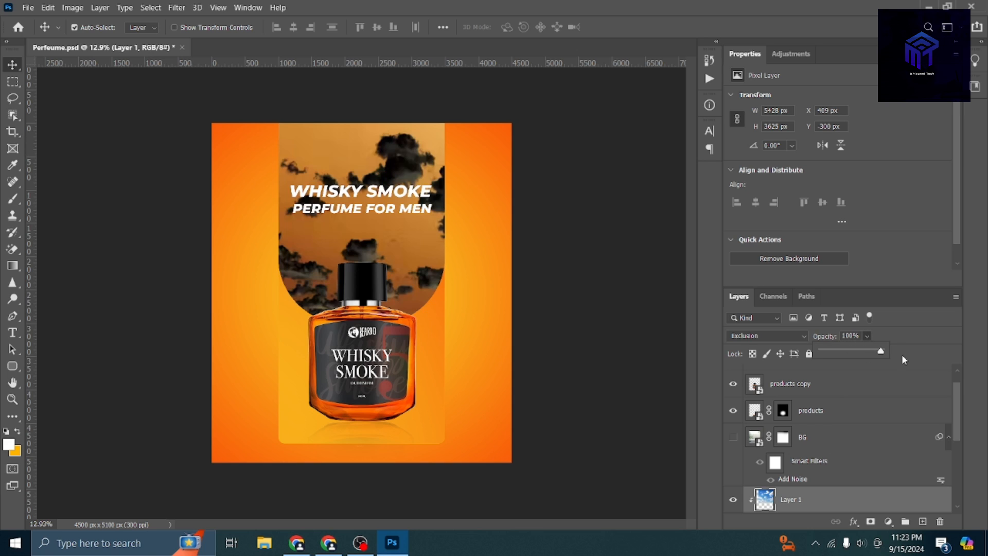
click(589, 282)
drag(392, 192, 391, 194)
click(491, 211)
click(531, 210)
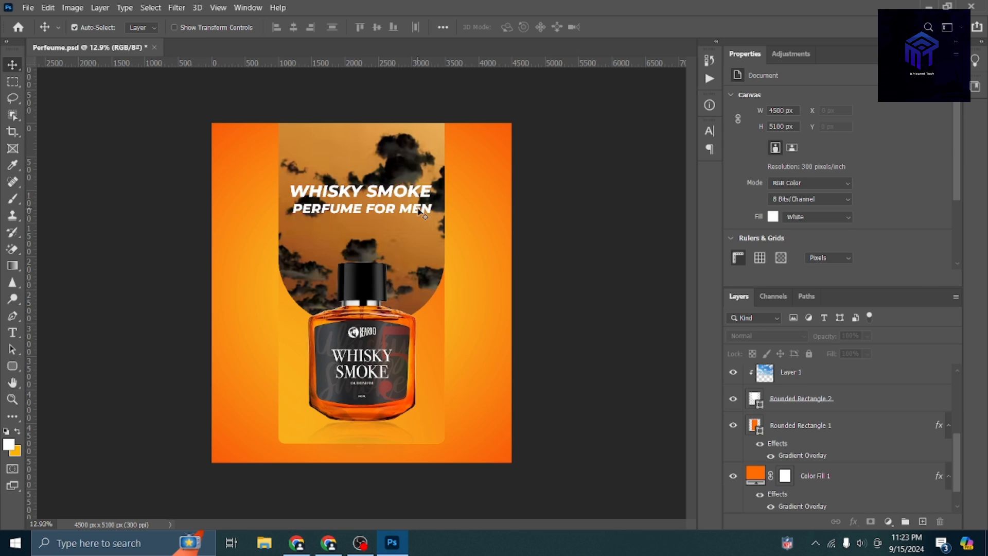
Change the font style of both headline lines to Montserrat SemiBold.
double_click(422, 210)
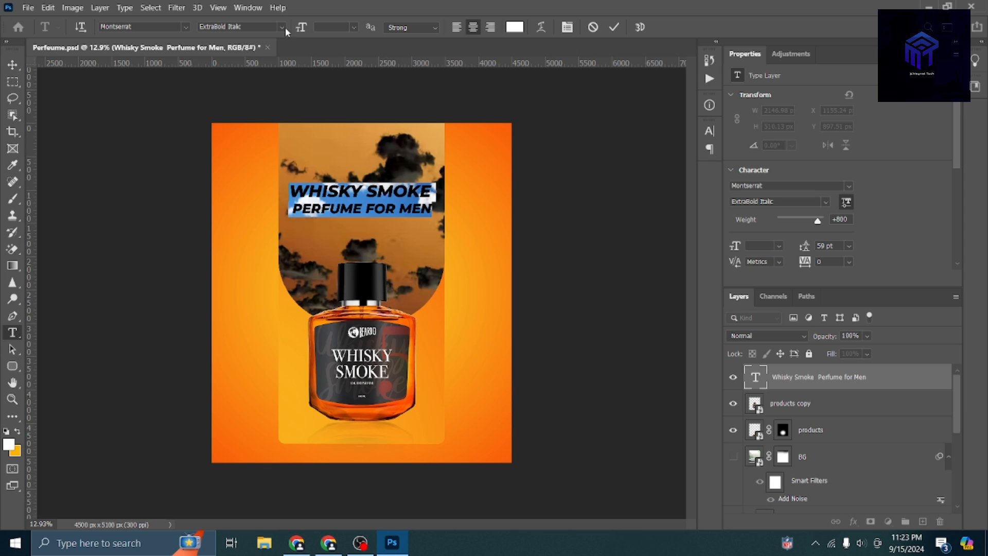
click(282, 27)
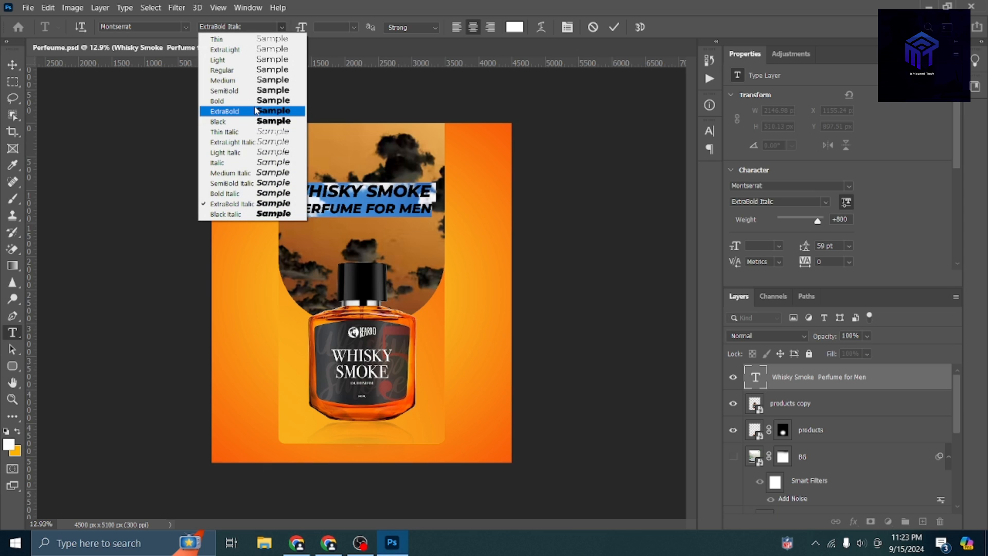
click(255, 90)
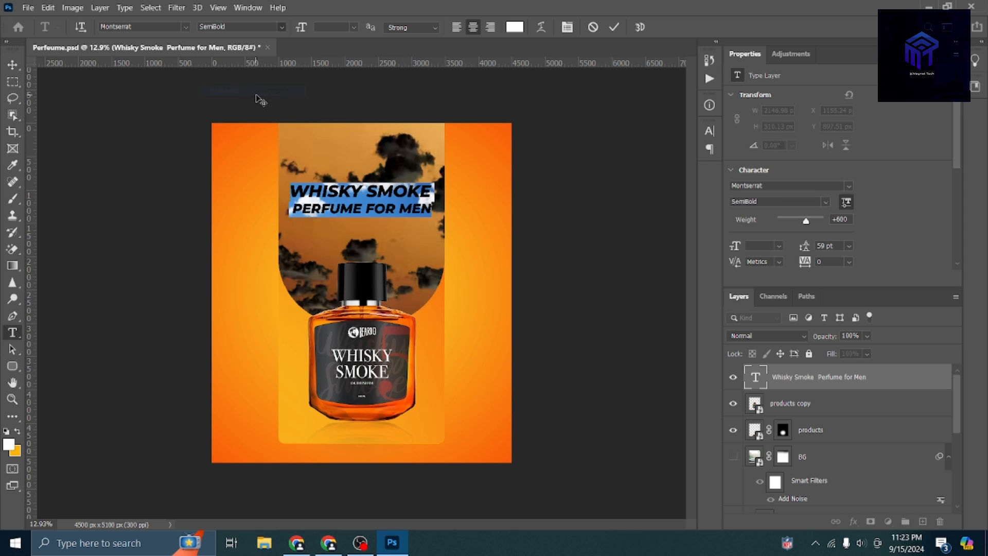
click(613, 27)
key(v)
key(ctrl+0)
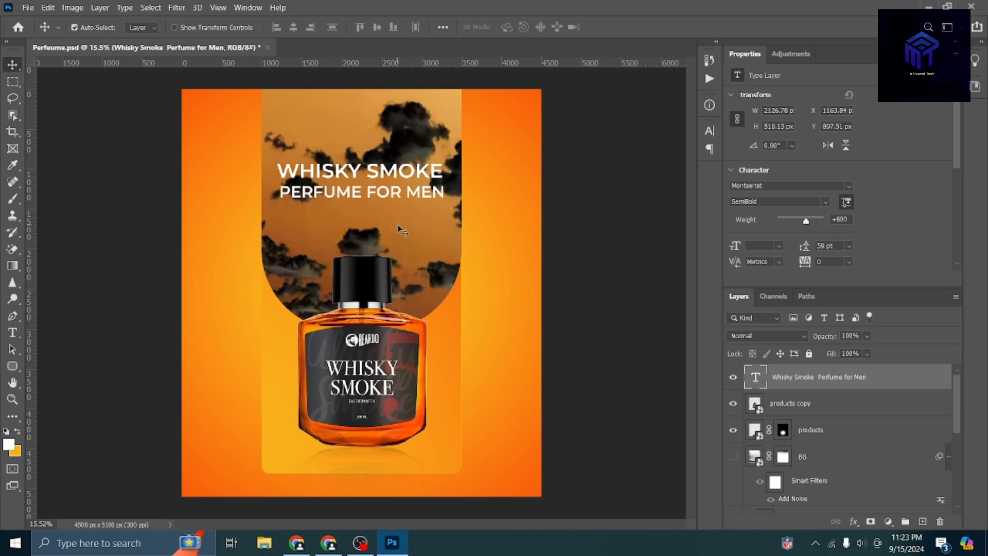
Set only the "WHISKY SMOKE" line to Montserrat Black and save the document.
double_click(401, 196)
drag(439, 174, 261, 170)
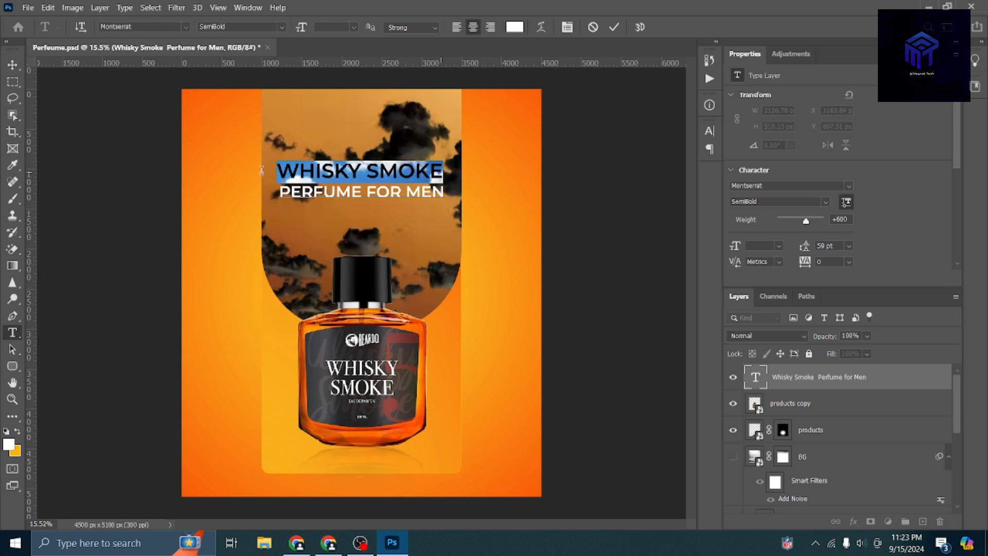
click(282, 26)
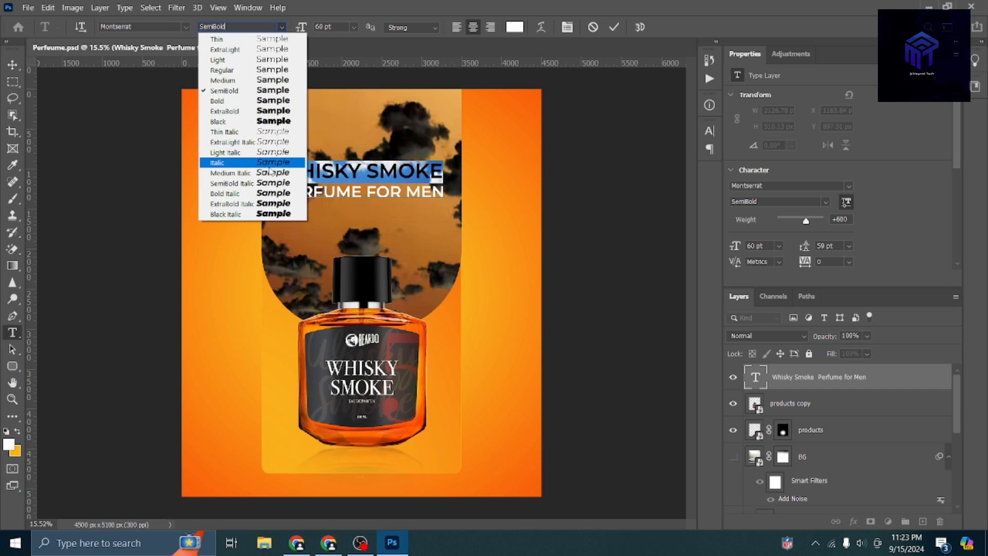
click(221, 125)
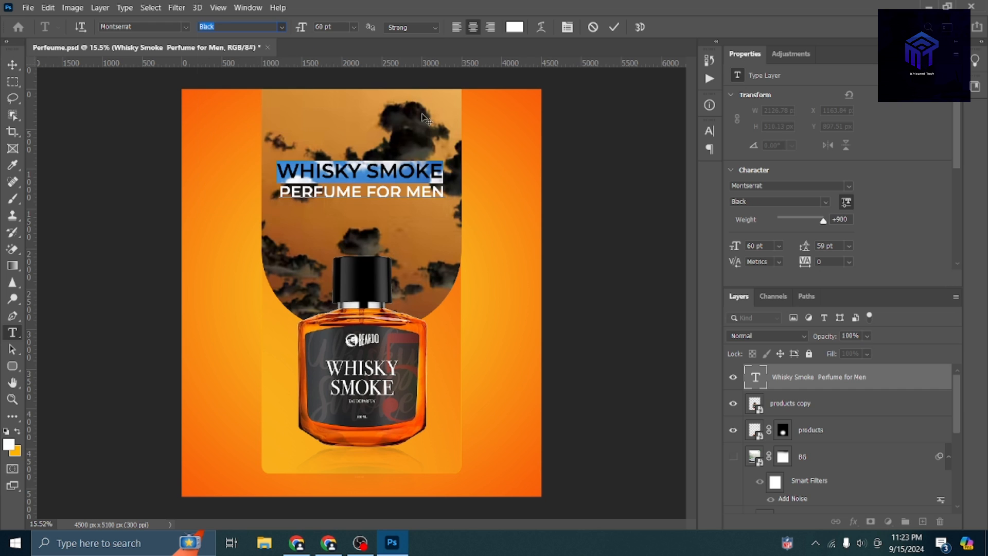
click(615, 27)
key(v)
key(ctrl+minus)
key(ctrl+s)
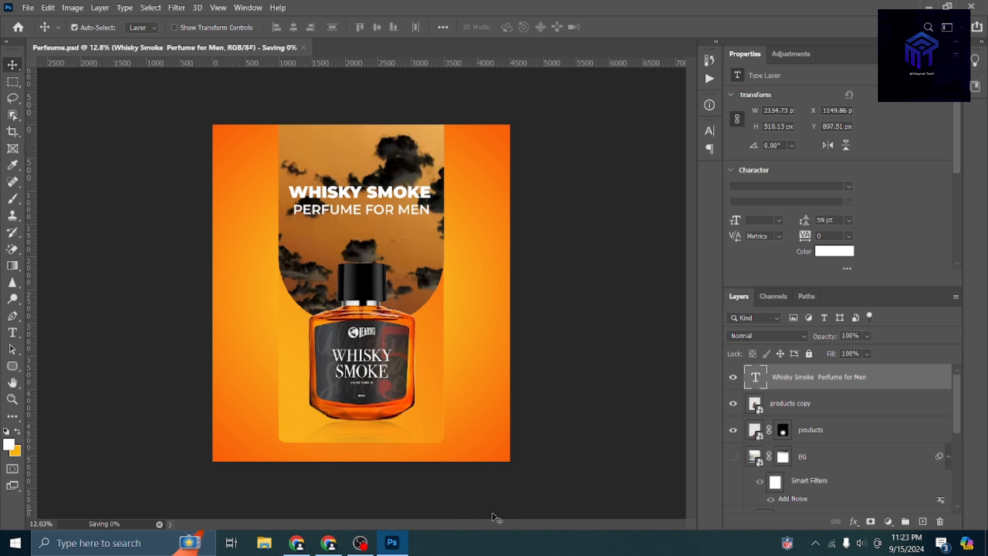
Switch to the Mitra product page in Chrome and copy "100ml" from the product title.
click(329, 543)
click(850, 230)
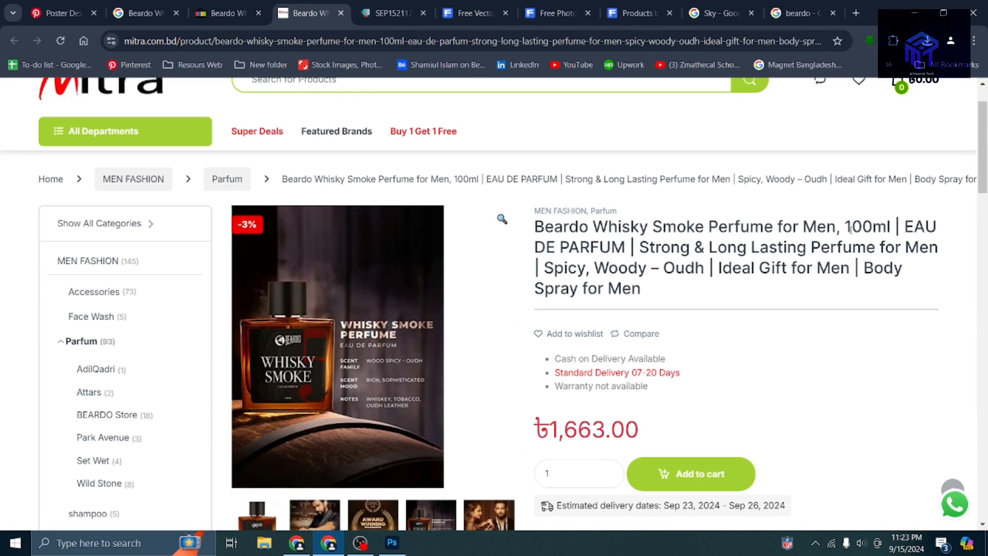
drag(846, 227, 889, 226)
right_click(891, 225)
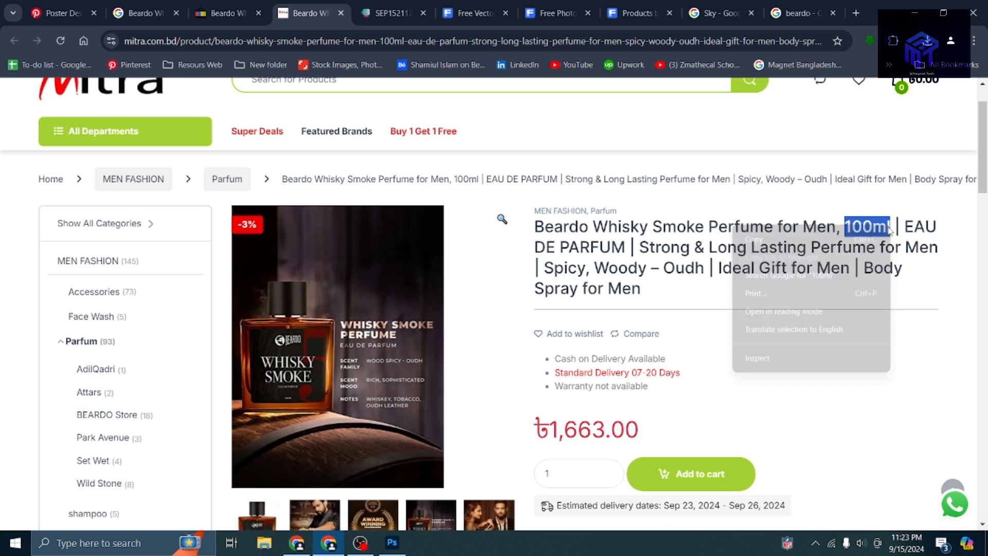
click(878, 241)
View the second photo in the product gallery, showing a man reaching for the perfume bottle.
scroll(505, 363, down, 4)
scroll(259, 490, up, 1)
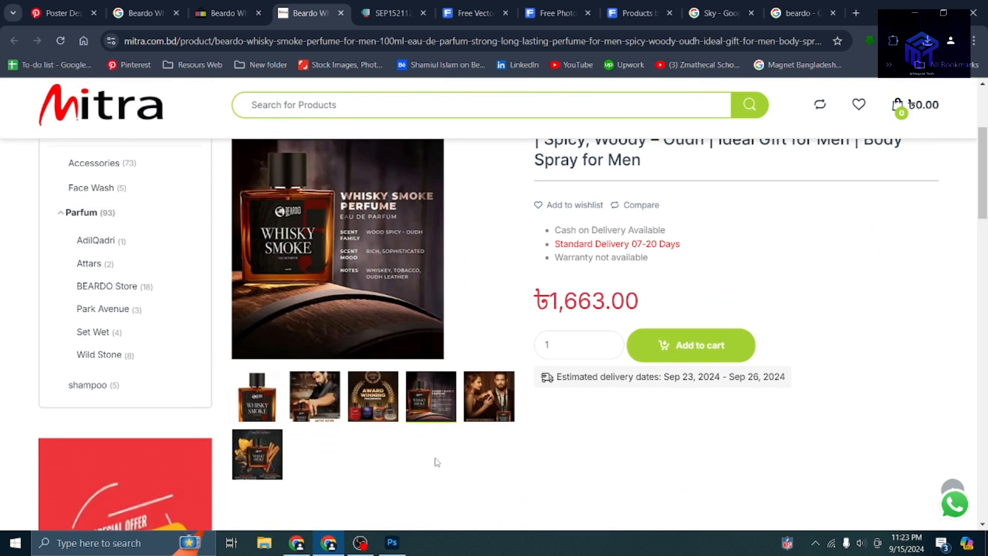
click(314, 396)
scroll(326, 344, up, 3)
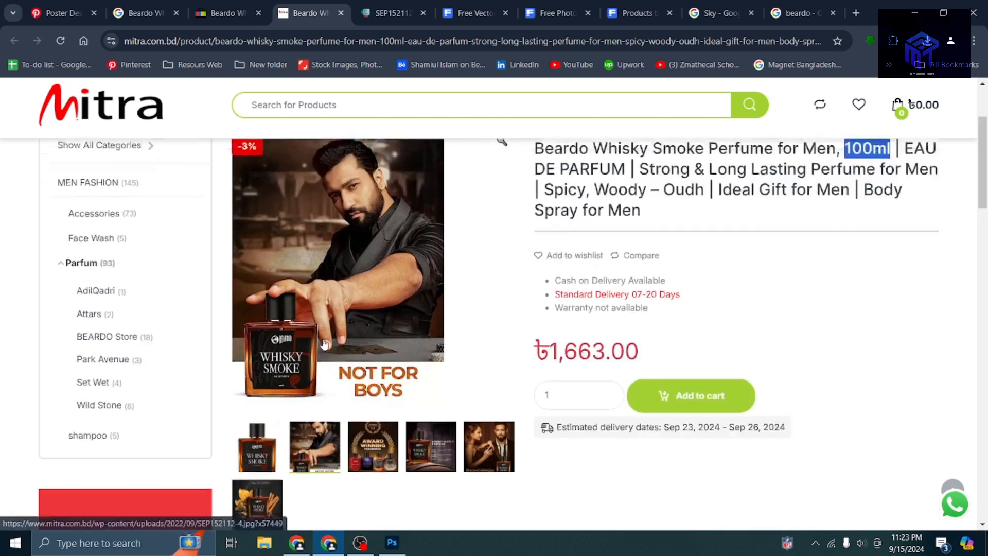
Look through the product page's description and gallery, viewing the photo of the couple with the perfume bottle.
scroll(326, 343, up, 1)
scroll(355, 350, down, 2)
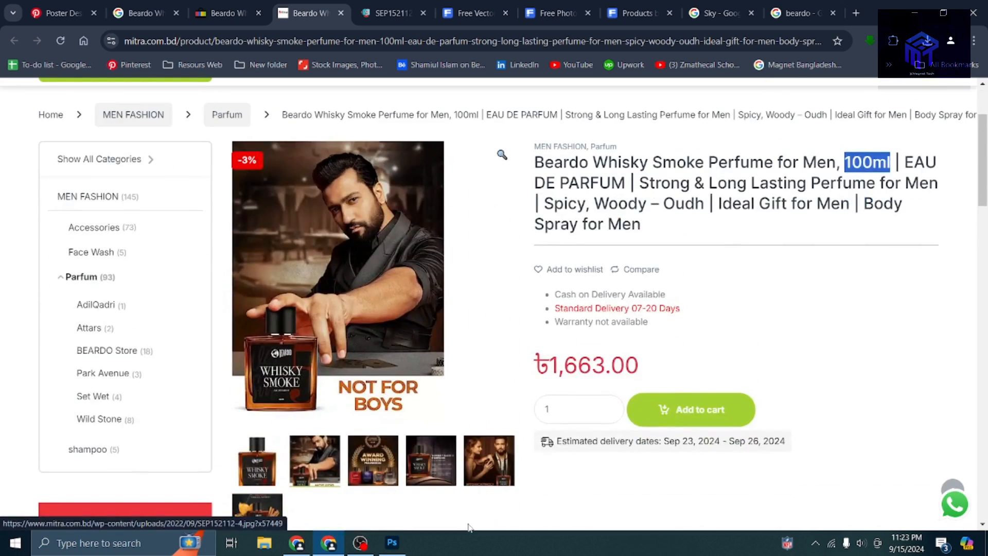
scroll(468, 526, down, 5)
scroll(423, 448, up, 2)
click(498, 270)
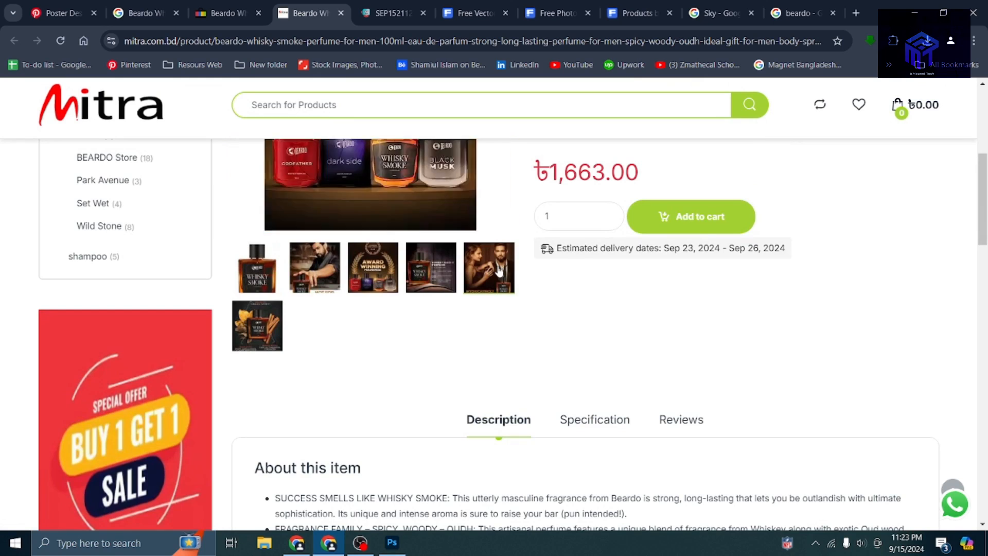
scroll(441, 384, up, 2)
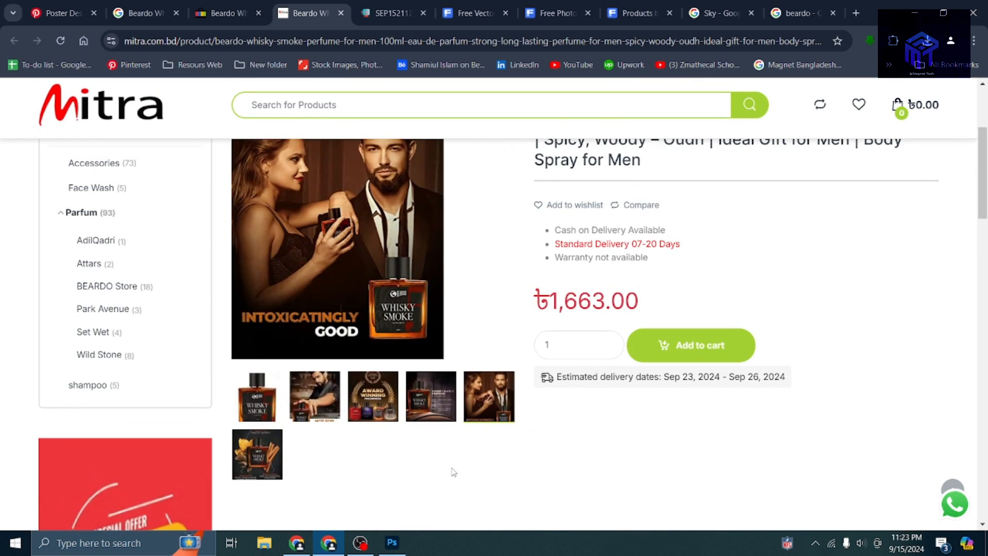
Switch to Photoshop and add the text "100ML" in the poster's lower-left corner at 36 pt.
click(392, 541)
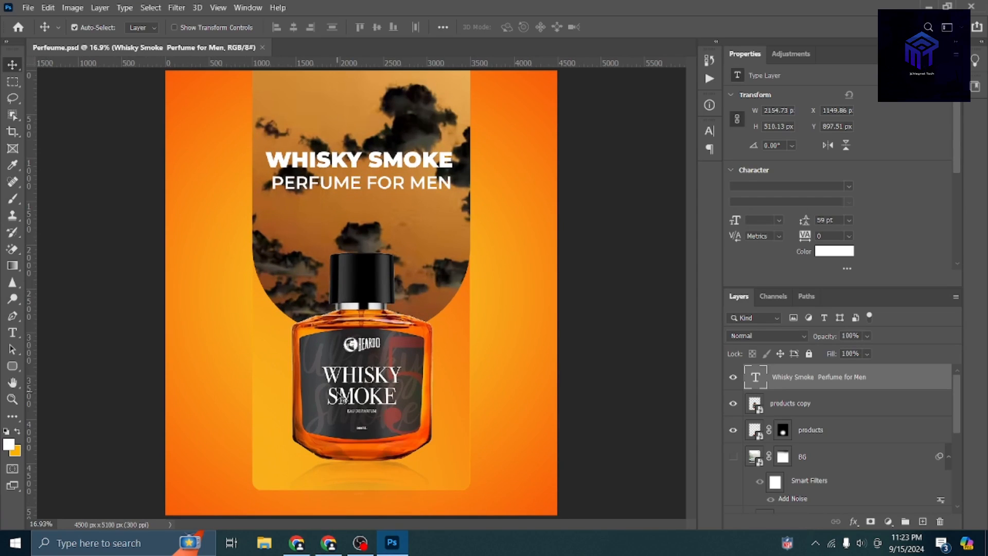
key(t)
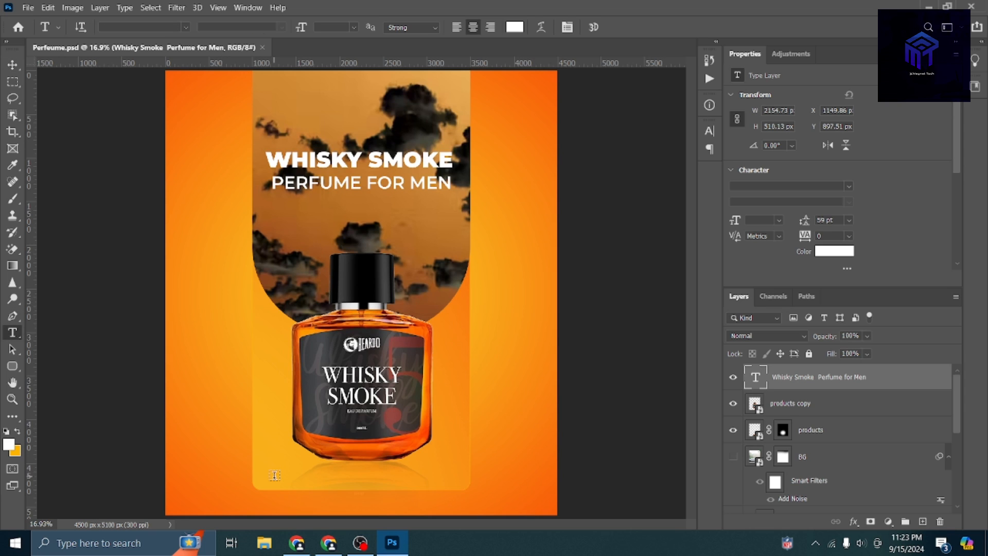
scroll(274, 475, up, 3)
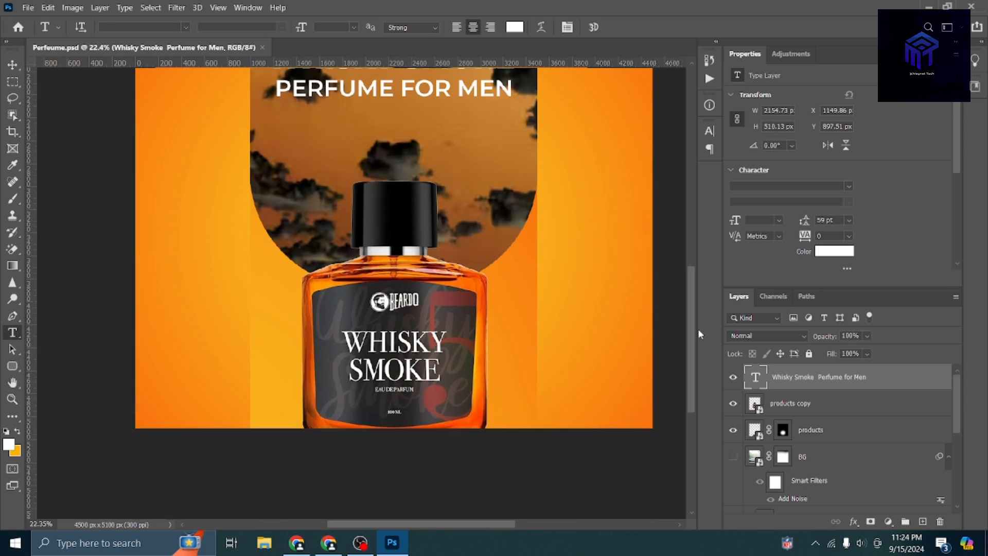
scroll(698, 329, down, 3)
click(159, 326)
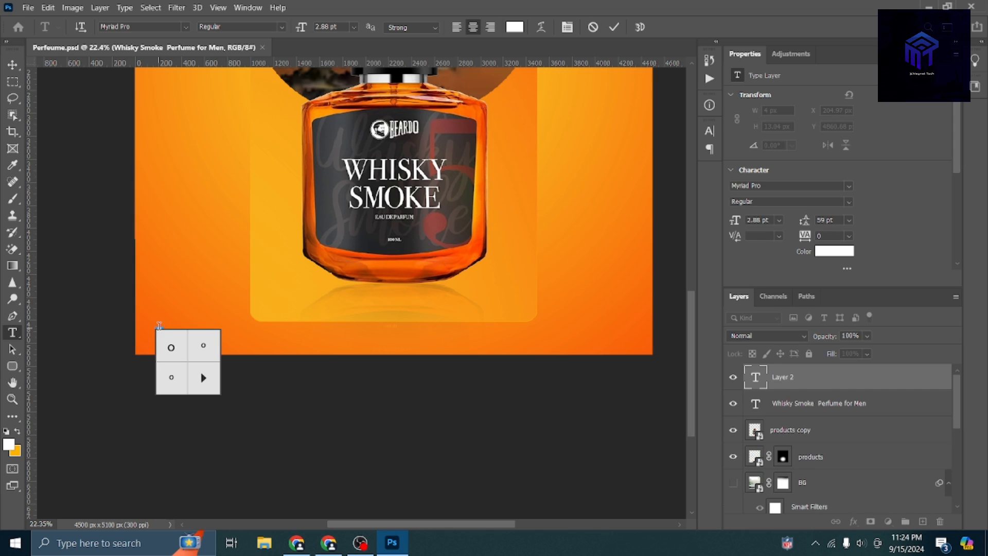
click(354, 31)
click(353, 165)
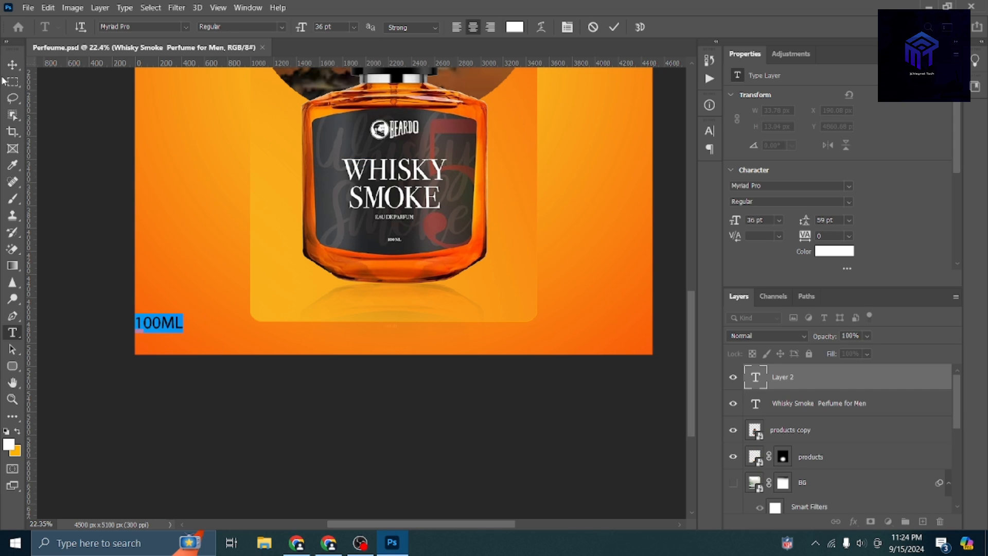
Shift the 100ML text slightly inward from the poster's left edge and save the document.
click(12, 64)
drag(169, 327, 190, 329)
scroll(242, 335, down, 5)
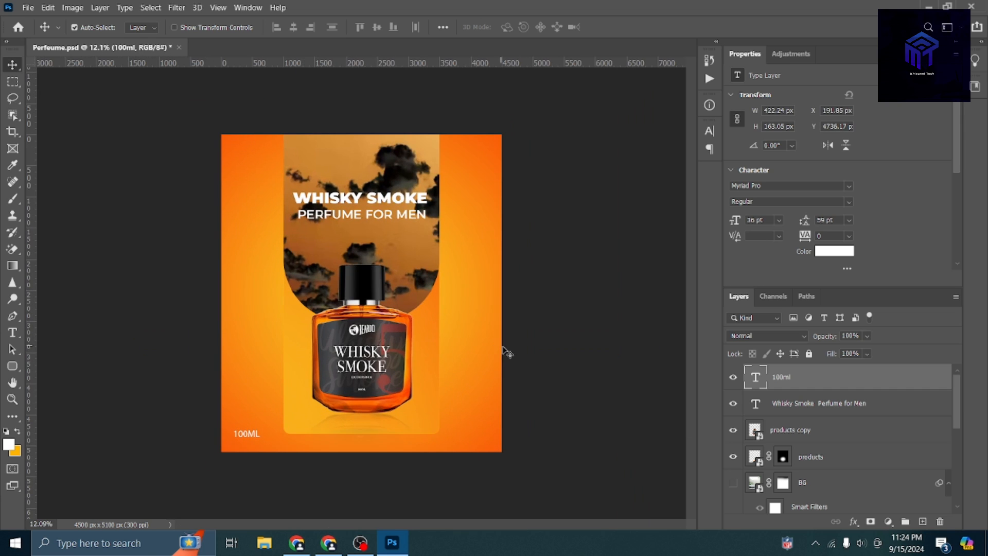
key(ctrl+s)
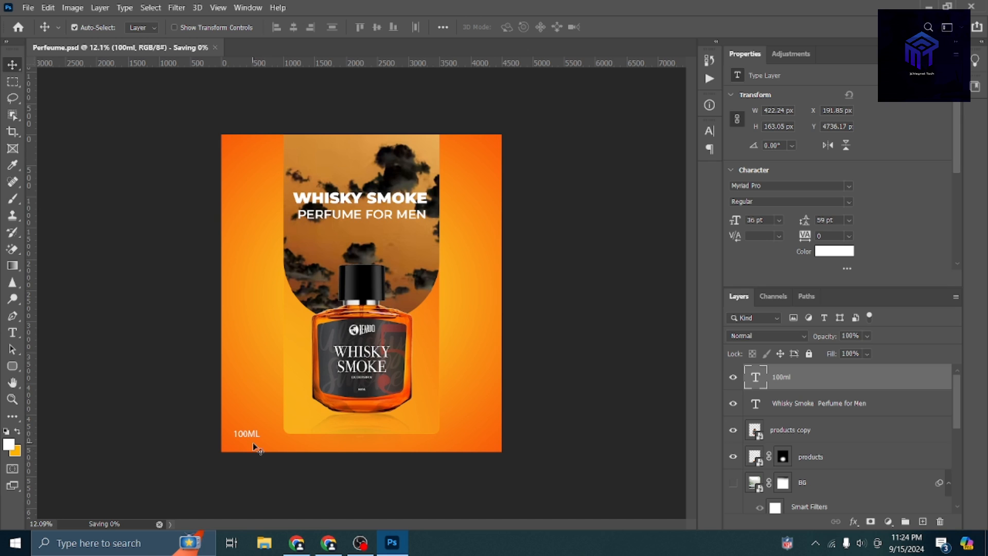
Try placing the 100ML text directly beneath the end of the "PERFUME FOR MEN" line.
drag(256, 434, 421, 232)
click(523, 236)
scroll(418, 218, up, 4)
scroll(446, 253, down, 3)
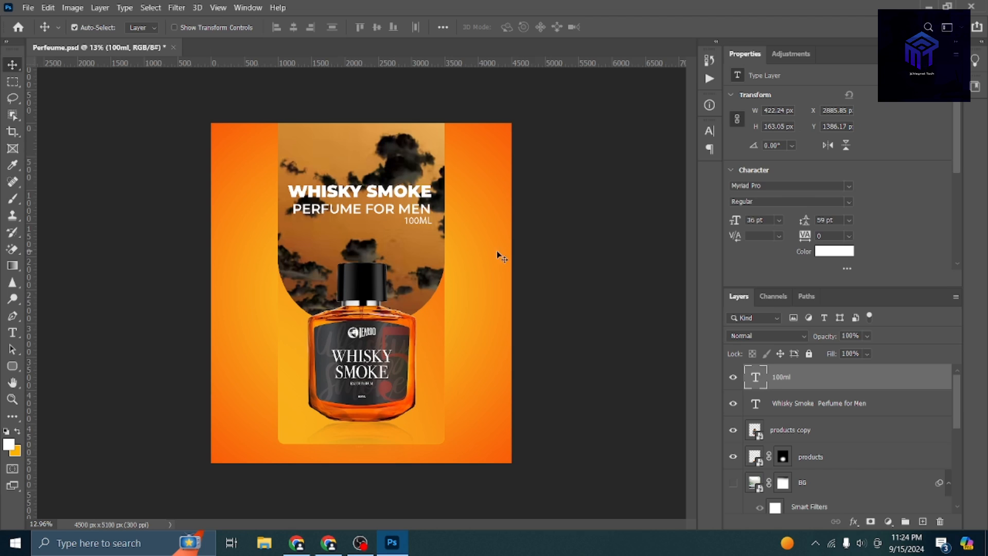
Move the 100ML text to the poster's lower-right corner, level with the lower edge of the rounded panel, and save the document.
click(545, 260)
drag(421, 227, 489, 448)
click(552, 431)
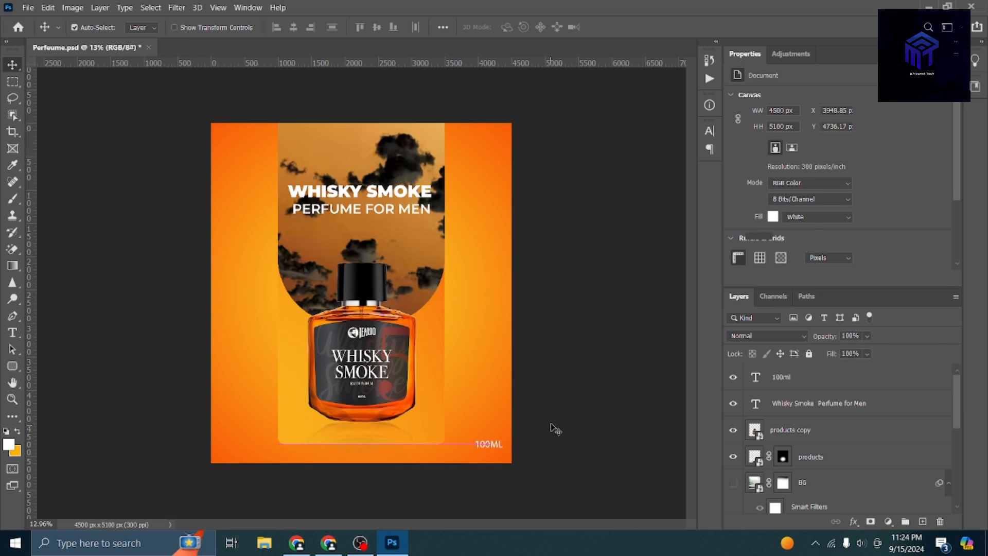
key(ctrl+s)
scroll(555, 395, down, 1)
scroll(546, 397, up, 2)
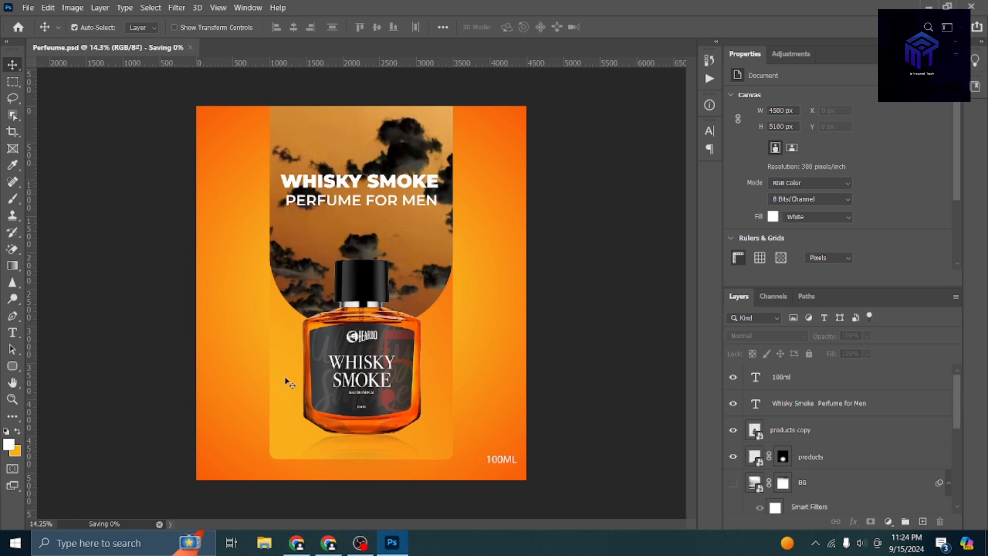
click(28, 7)
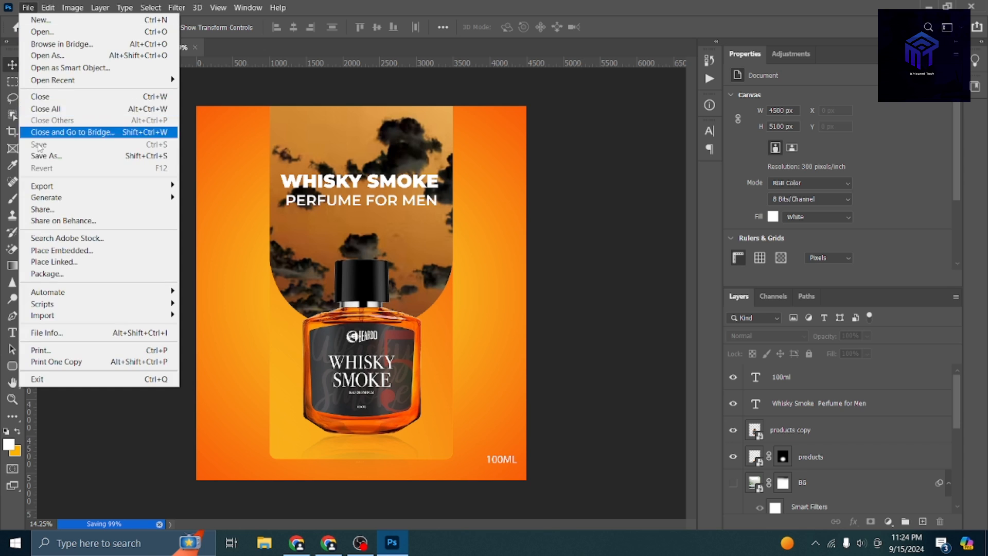
click(529, 295)
click(417, 357)
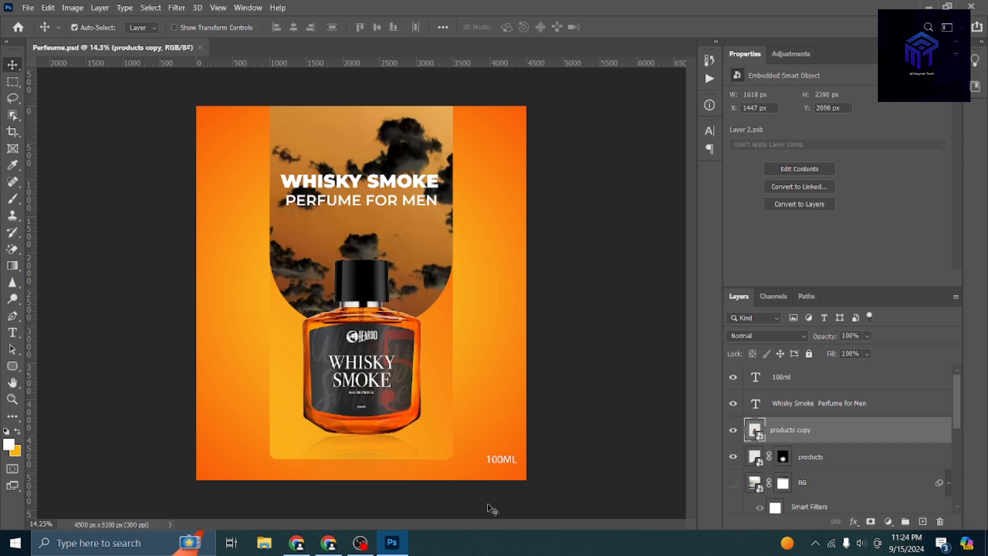
Switch to Chrome and download the free Freepik vector "Shadow effects frames realistic transparent set isolated illustration".
click(328, 543)
click(391, 13)
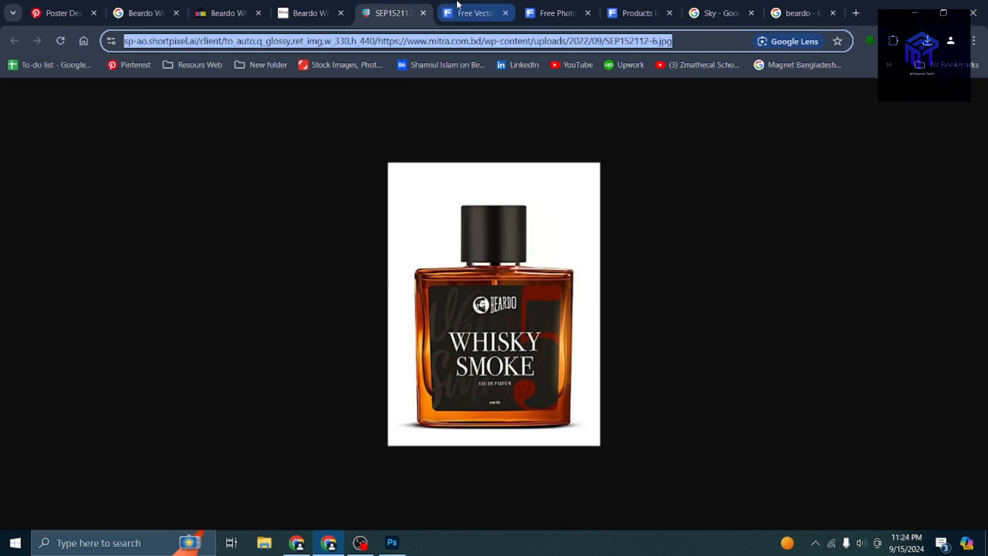
click(554, 13)
click(474, 12)
scroll(498, 235, up, 3)
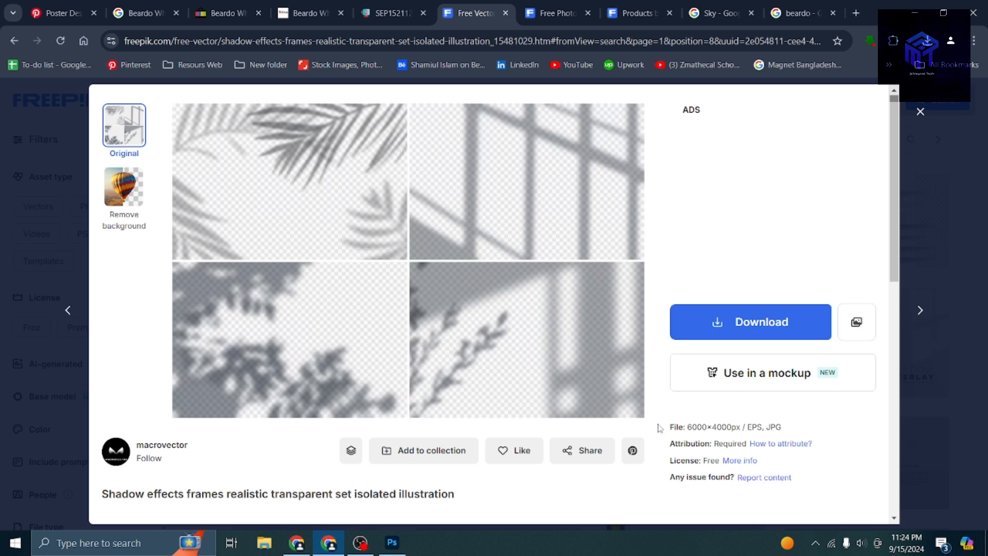
click(741, 332)
click(761, 452)
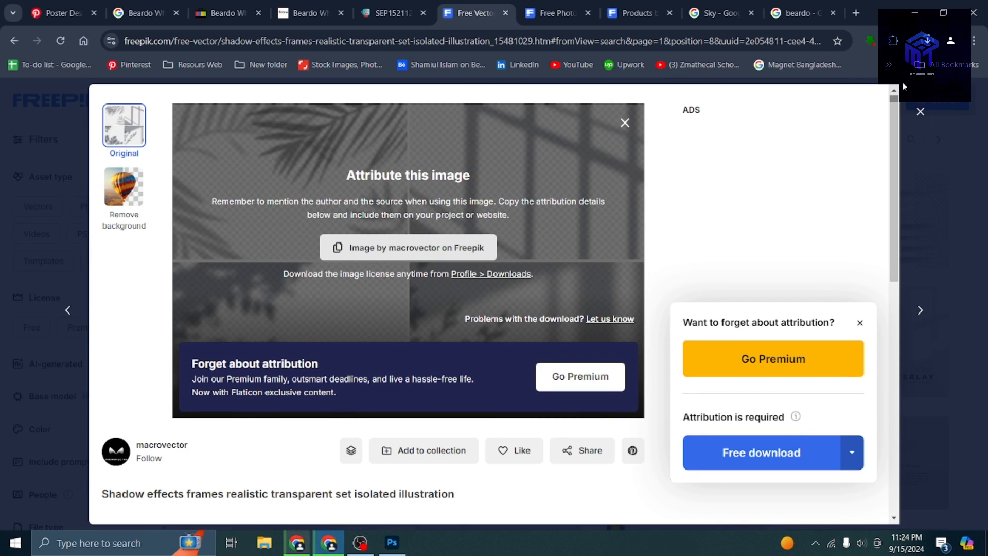
Review the other open image sources: the Freepik podium photo, the products background results and the Google Sky images.
click(547, 13)
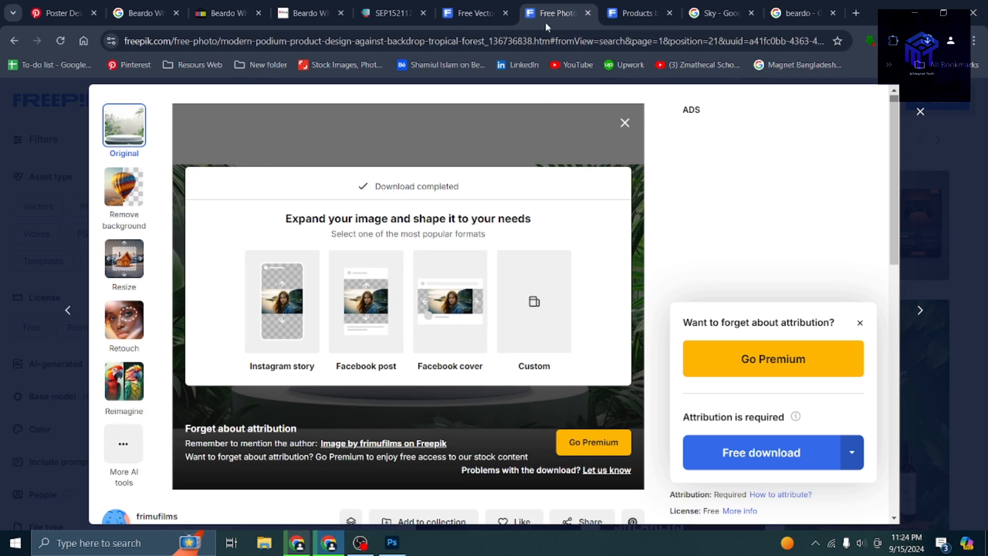
click(626, 125)
click(614, 7)
scroll(567, 297, up, 7)
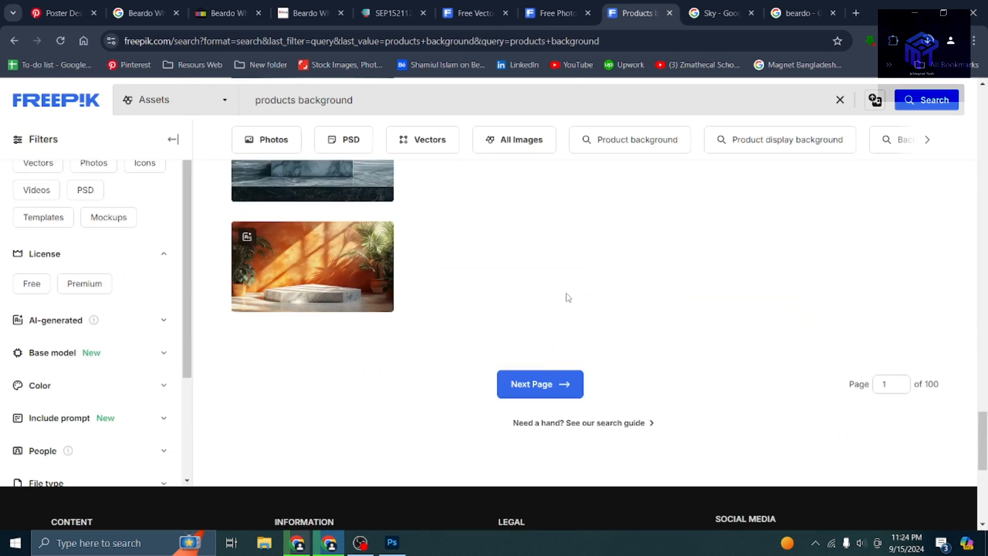
scroll(567, 297, up, 10)
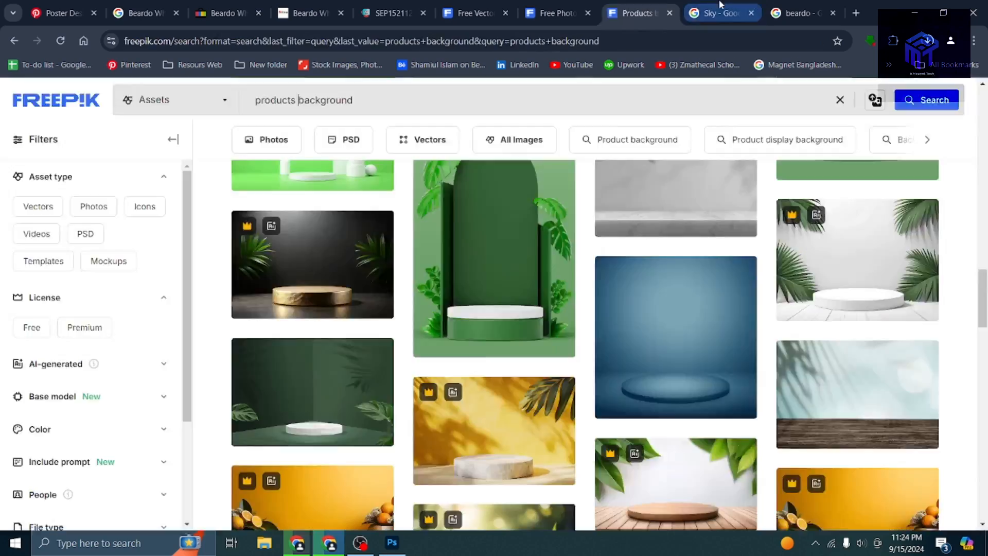
click(718, 12)
scroll(695, 199, down, 6)
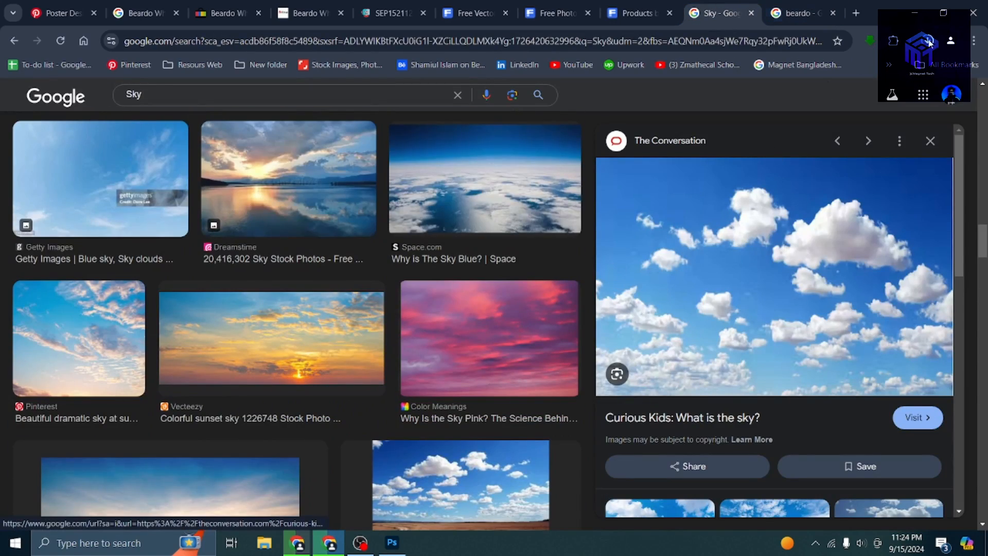
scroll(361, 361, down, 7)
Switch to Photoshop and toggle the Rounded Rectangle 1 layer's visibility to compare the poster with and without the panel.
click(393, 542)
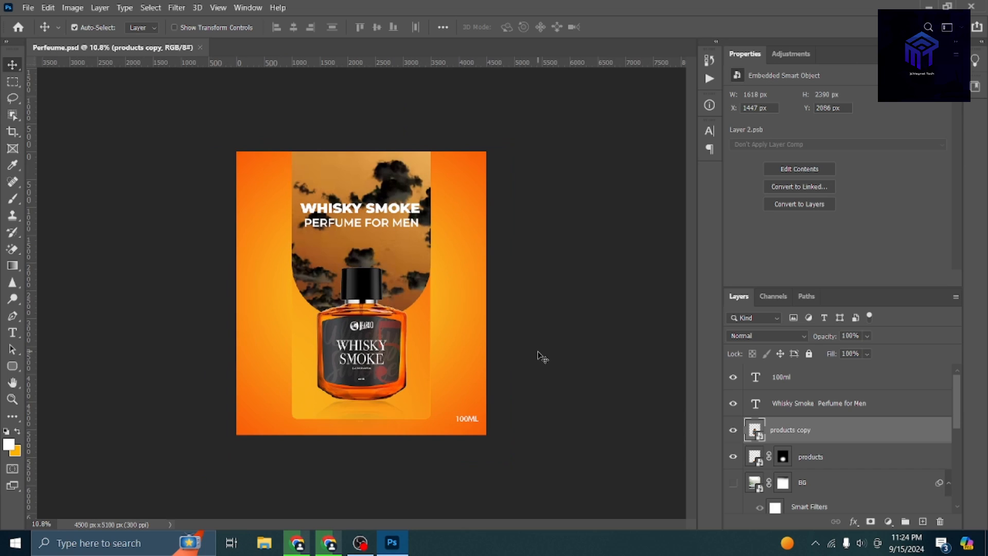
scroll(446, 348, down, 1)
click(431, 349)
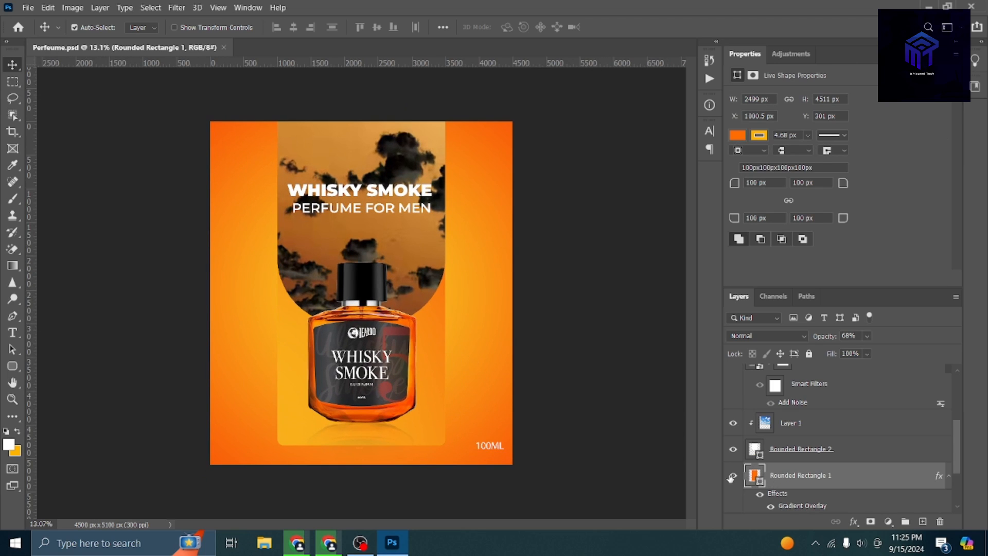
click(732, 477)
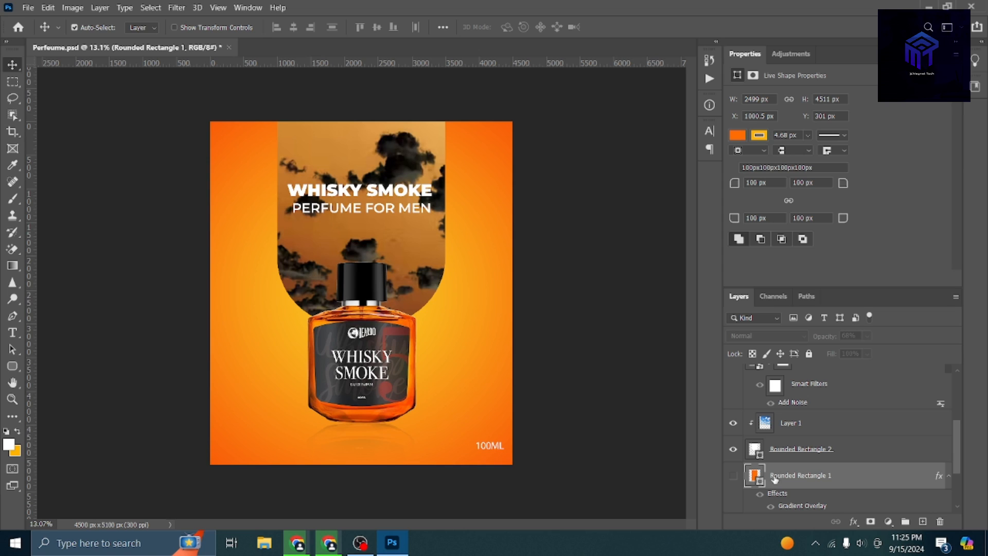
click(733, 476)
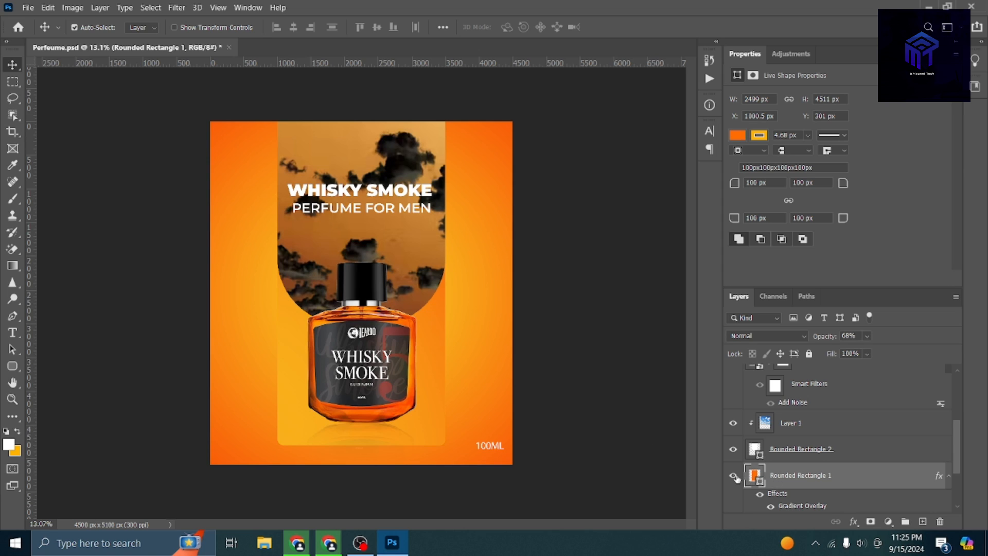
click(734, 477)
click(734, 476)
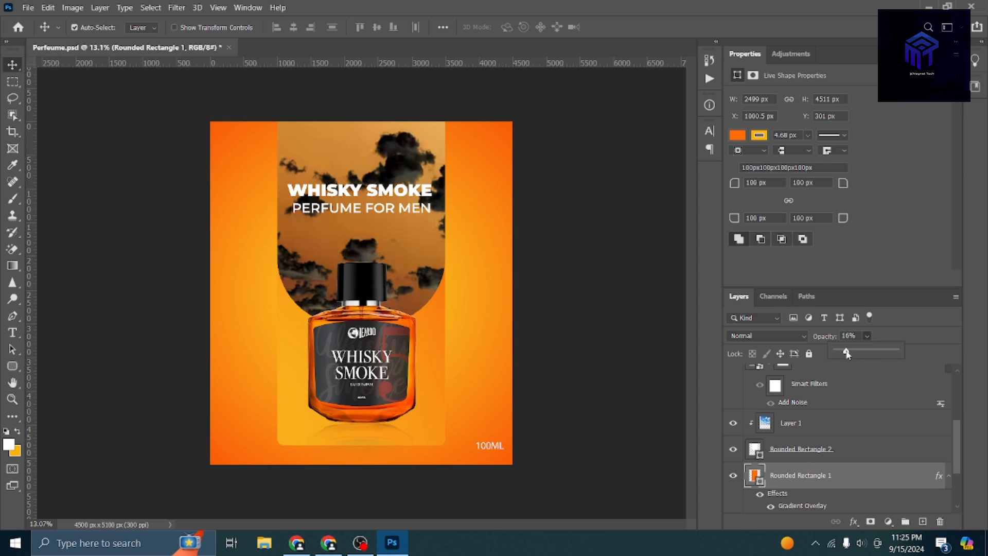
Reduce Rounded Rectangle 1's opacity to 0% and hide the layer.
drag(845, 352, 894, 351)
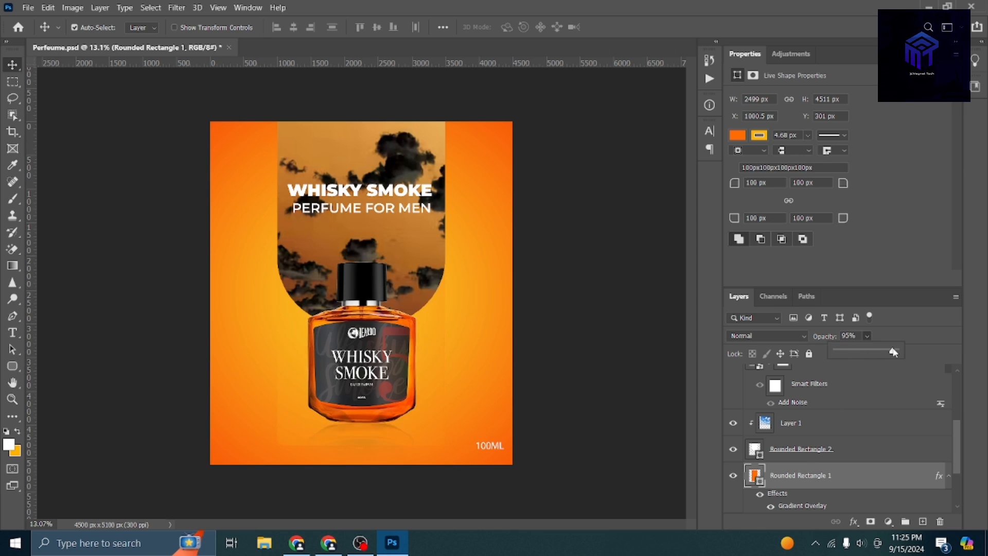
drag(895, 352, 822, 354)
click(737, 476)
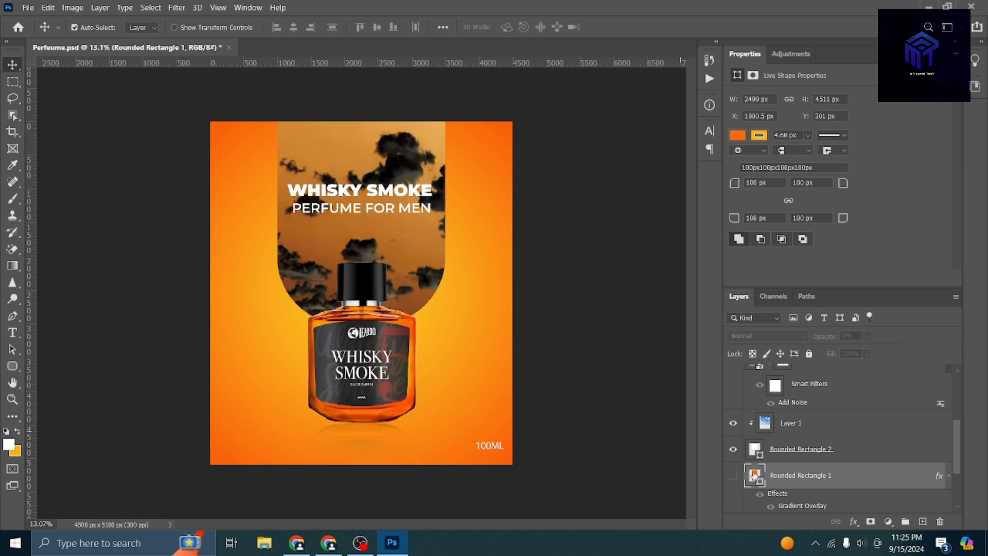
Give the Rounded Rectangle 2 shape behind the sky image a yellow-orange stroke, adjust the stroke width, and save the document.
click(792, 427)
click(796, 459)
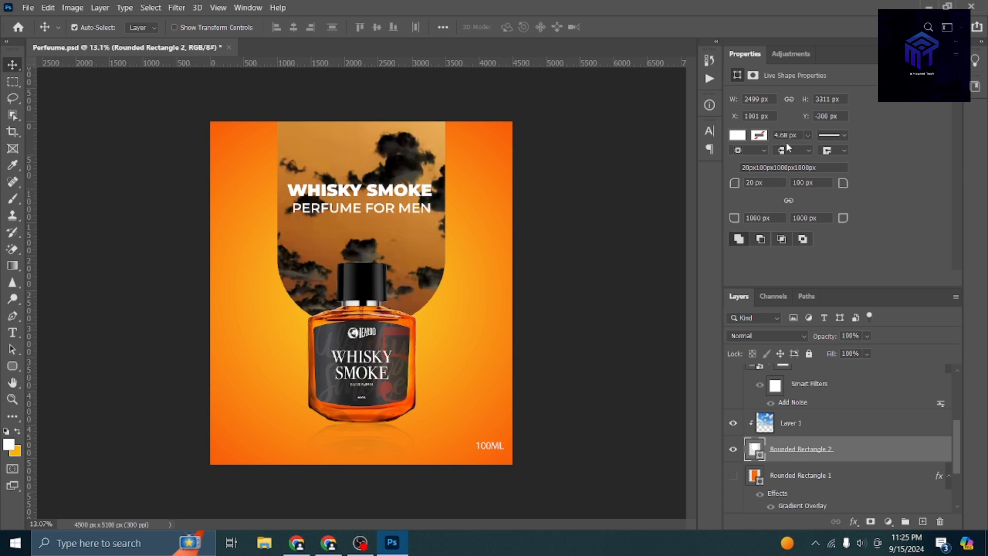
click(765, 136)
click(763, 203)
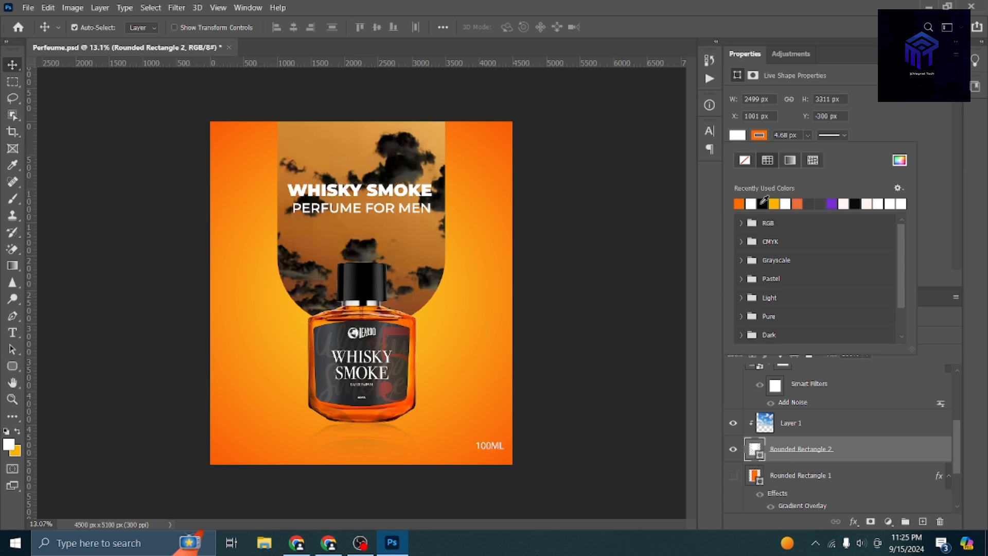
click(808, 135)
mouse_move(808, 152)
mouse_down()
mouse_move(850, 153)
mouse_move(813, 154)
mouse_up()
click(755, 136)
click(773, 204)
click(668, 309)
click(672, 309)
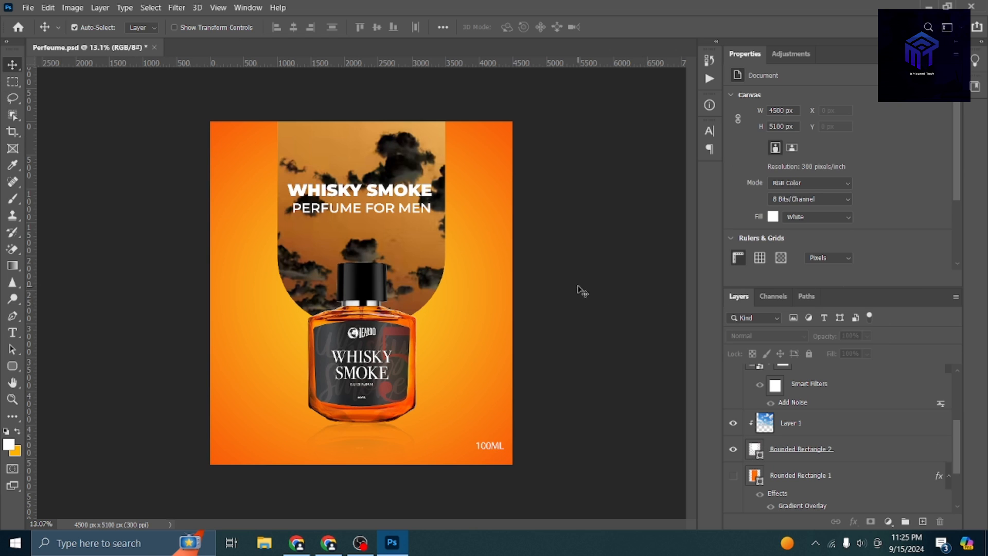
key(ctrl+s)
scroll(501, 288, down, 2)
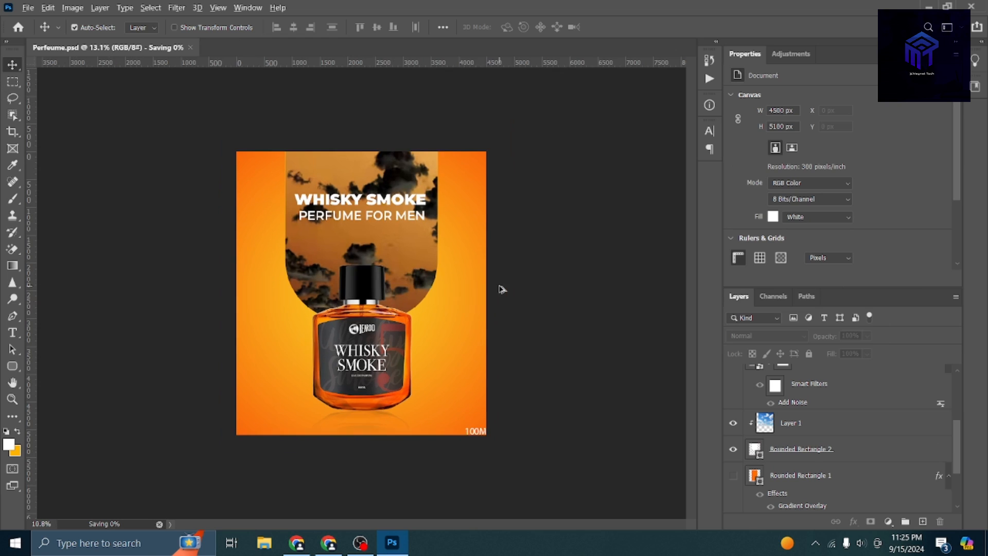
scroll(441, 303, up, 3)
scroll(488, 276, down, 1)
scroll(489, 280, up, 1)
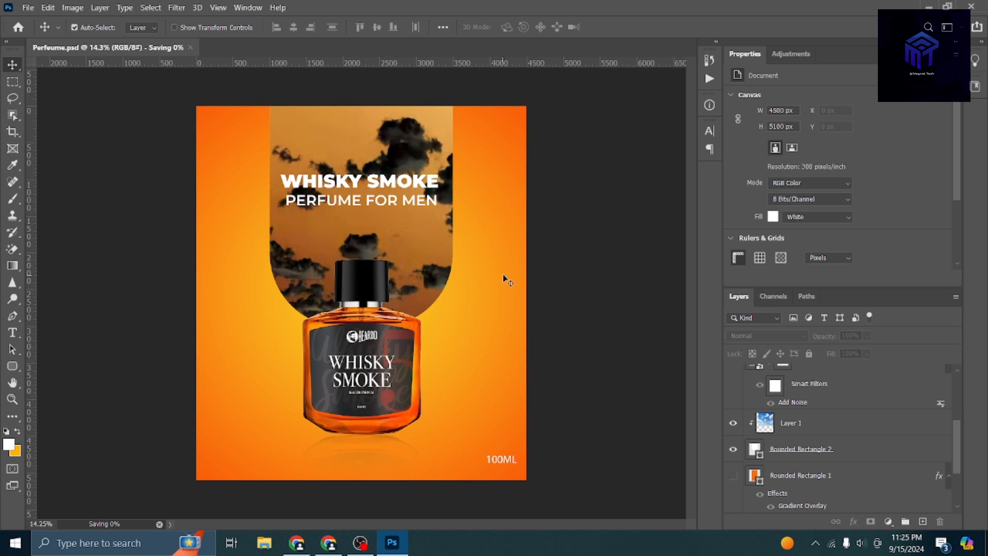
scroll(507, 281, down, 2)
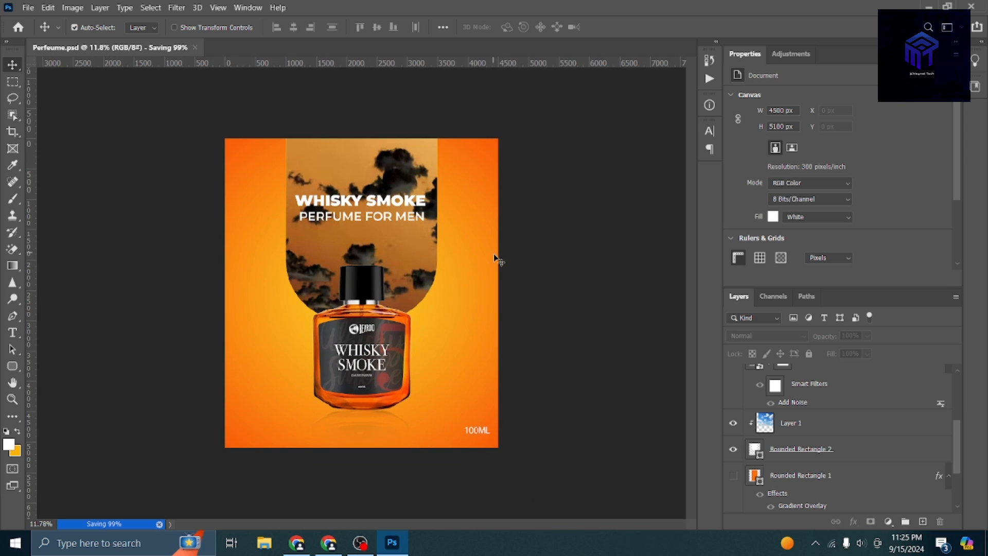
Switch to Chrome, open the Downloads folder from its download list, and extract the shadow-effects-frames archive into the same folder.
click(329, 543)
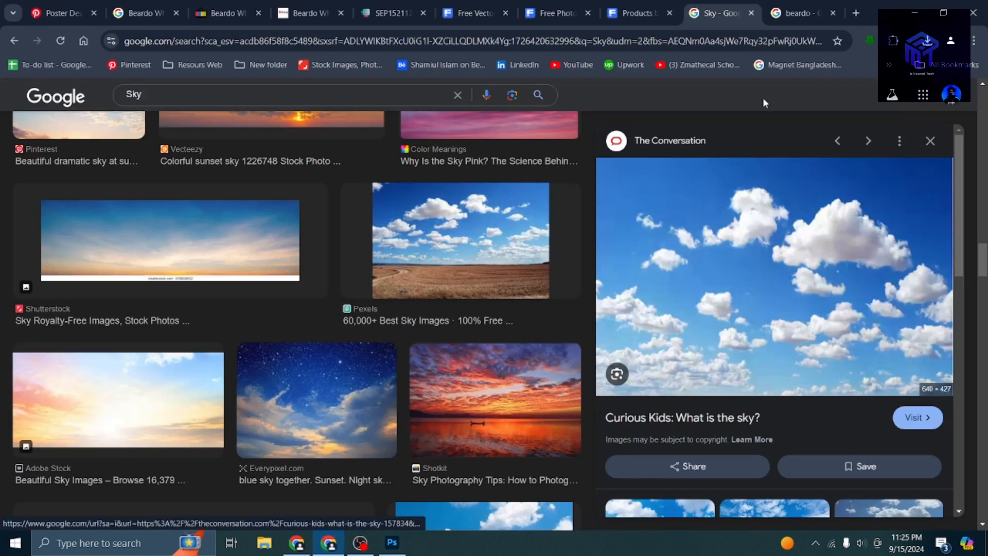
click(952, 41)
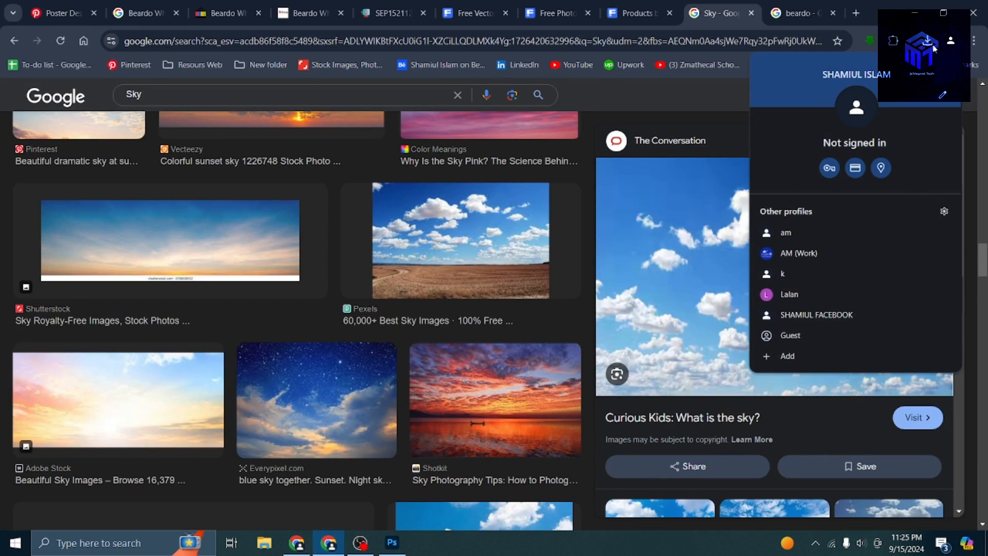
click(928, 41)
click(887, 98)
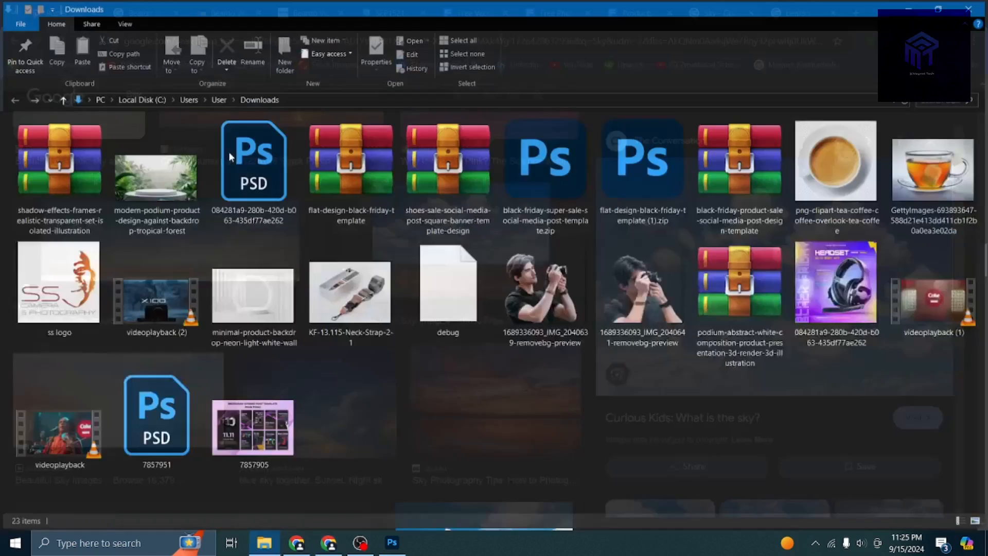
right_click(55, 163)
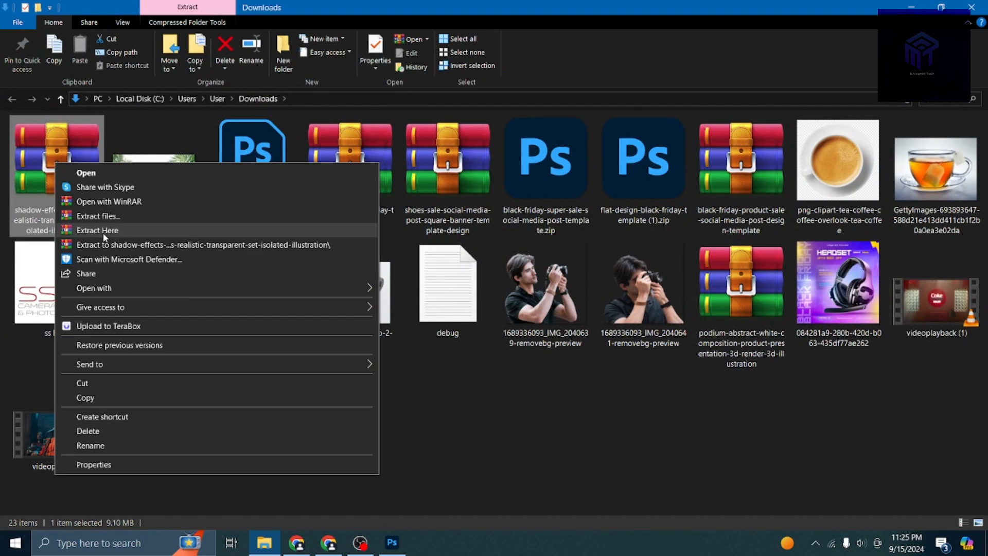
click(105, 237)
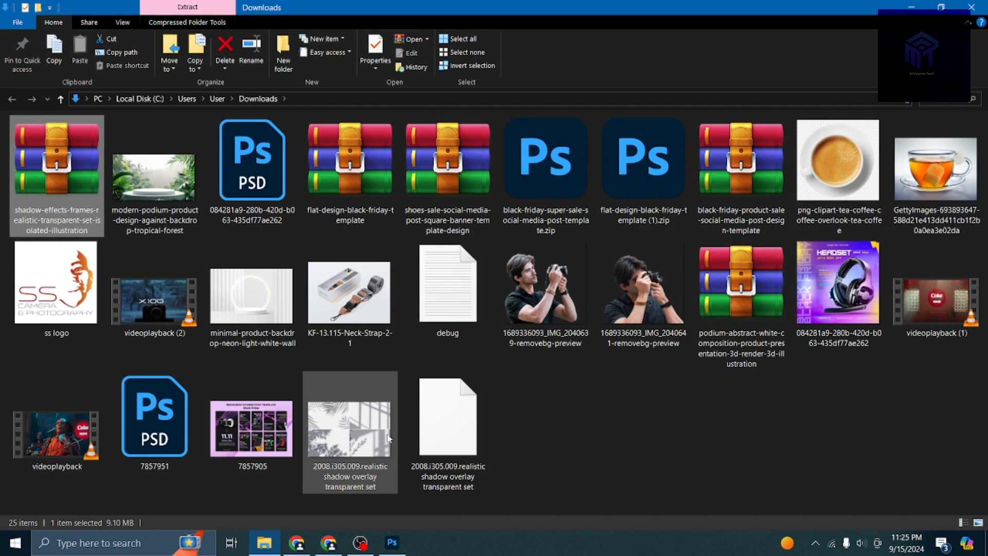
Open the extracted 2008.i305.009.realistic shadow overlay transparent set EPS file in Adobe Illustrator 2019.
click(448, 442)
right_click(469, 433)
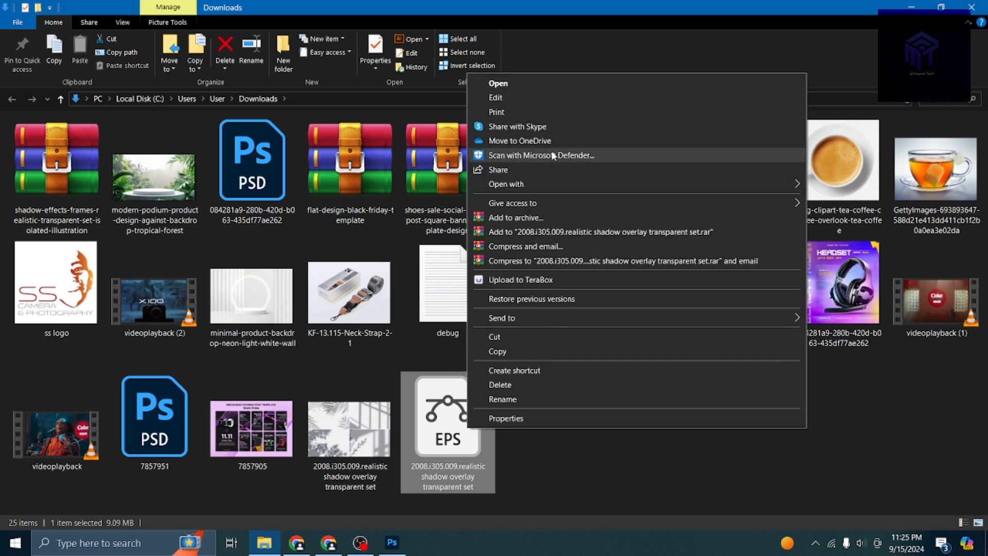
mouse_move(541, 184)
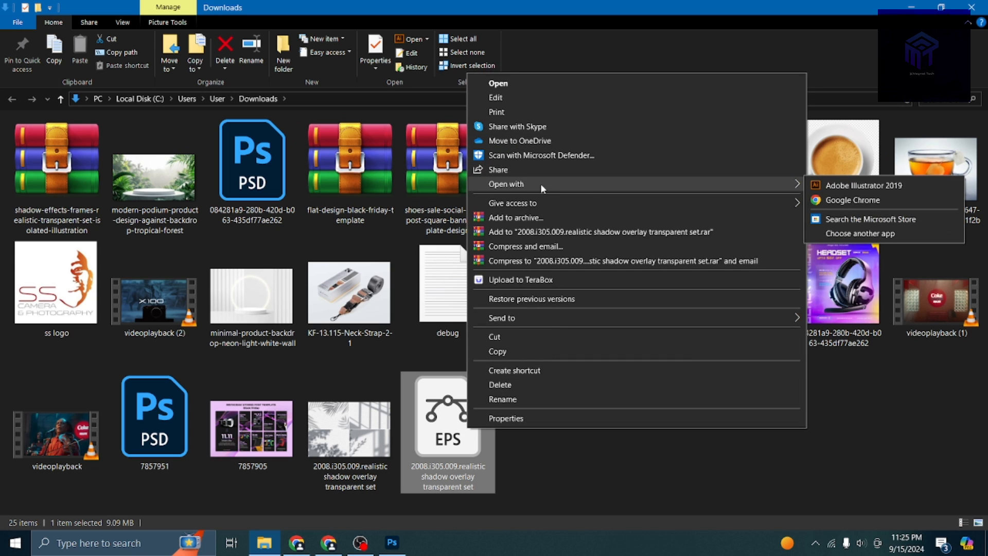
click(816, 189)
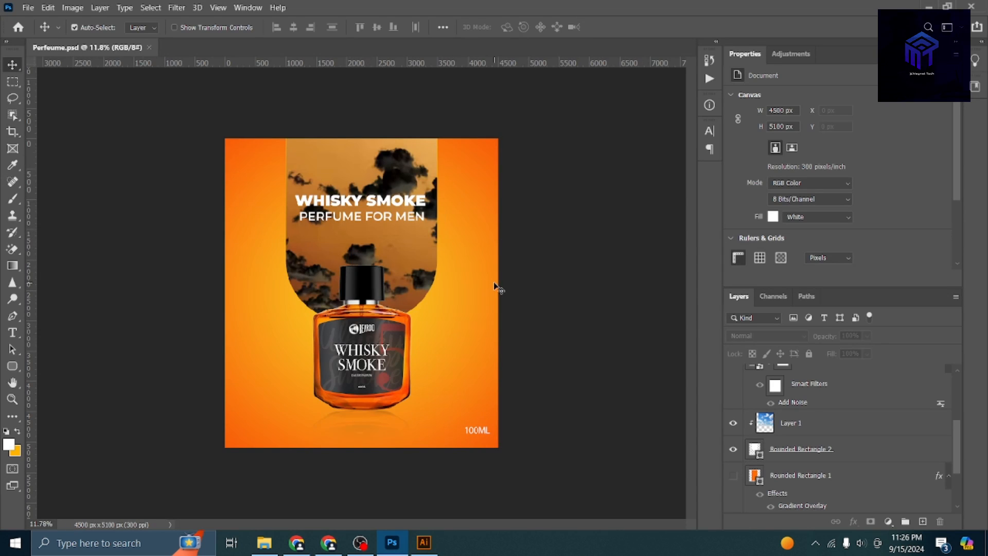
Look over the poster in Photoshop and browse the Pinterest product poster ideas in Chrome.
scroll(497, 287, down, 2)
scroll(497, 287, up, 3)
scroll(527, 276, down, 1)
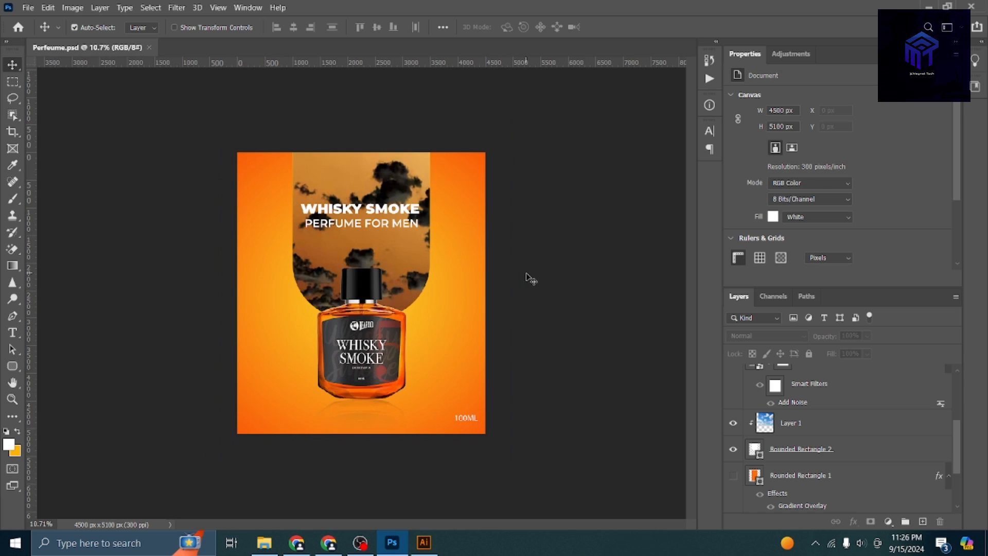
scroll(527, 280, up, 1)
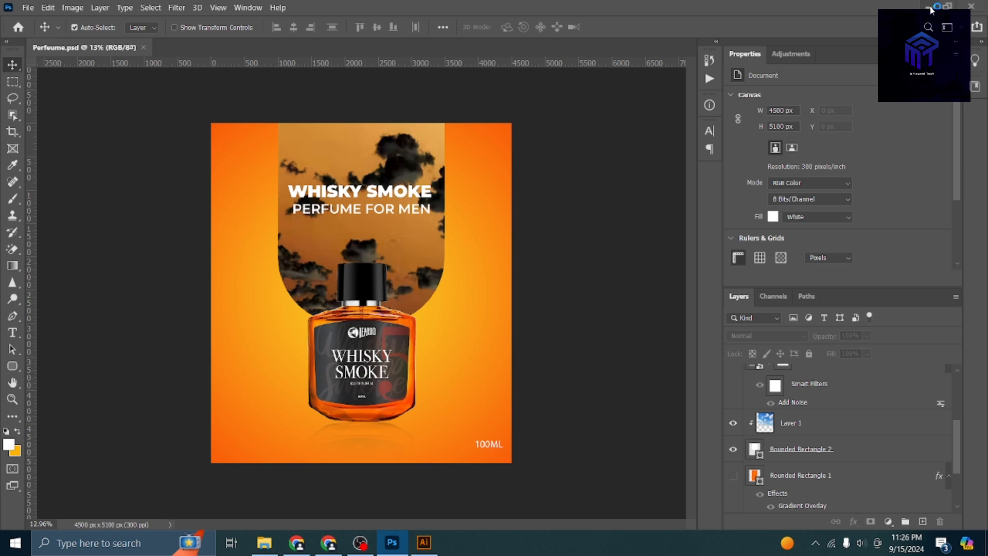
click(328, 542)
scroll(447, 84, down, 7)
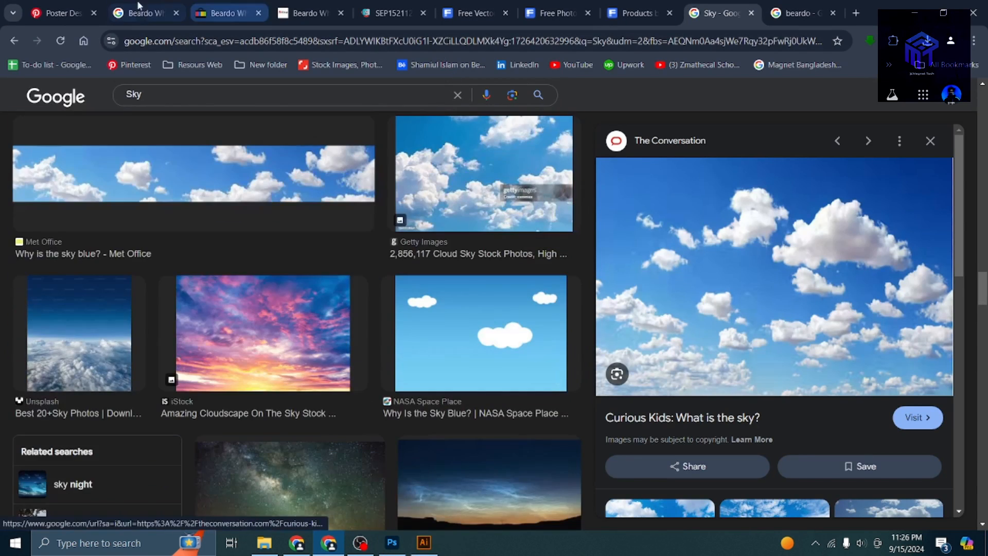
click(136, 13)
click(64, 20)
scroll(939, 277, down, 10)
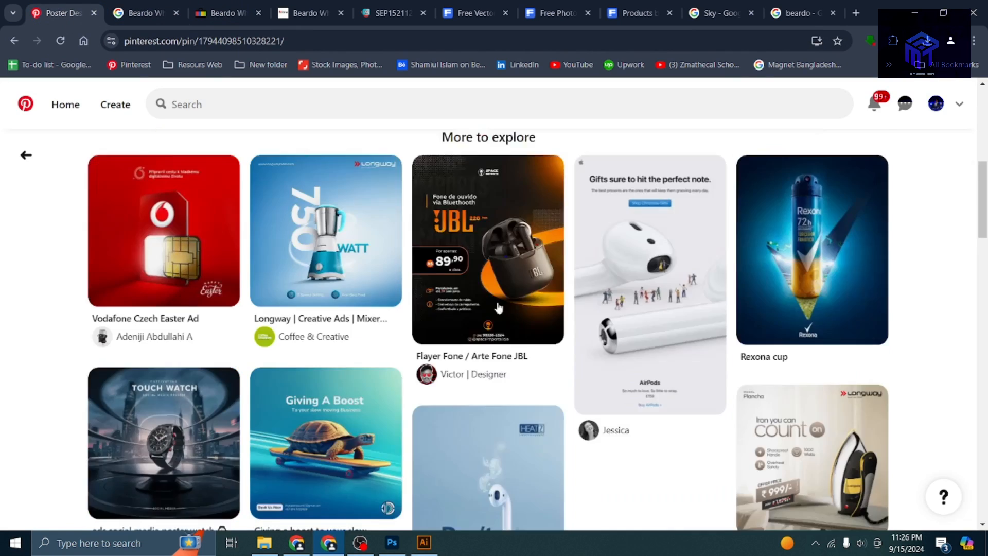
scroll(939, 277, up, 4)
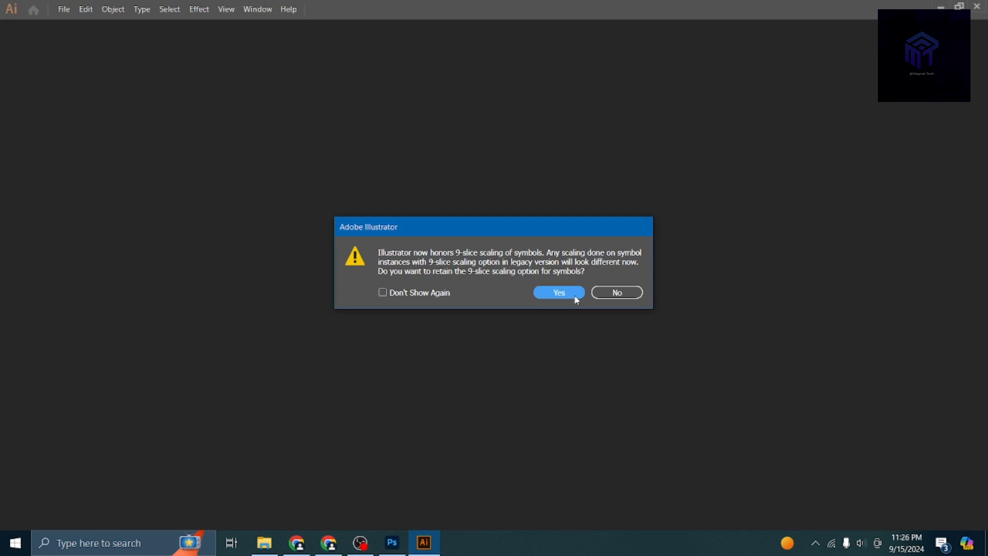
Retain the 9-slice scaling option for symbols in Illustrator and examine the whole shadow overlay set.
click(576, 297)
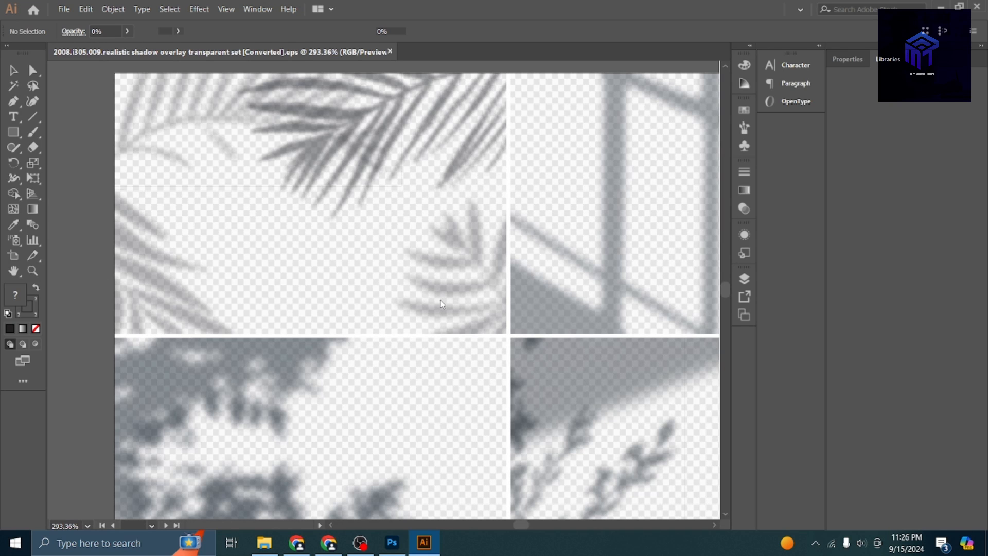
scroll(338, 305, down, 4)
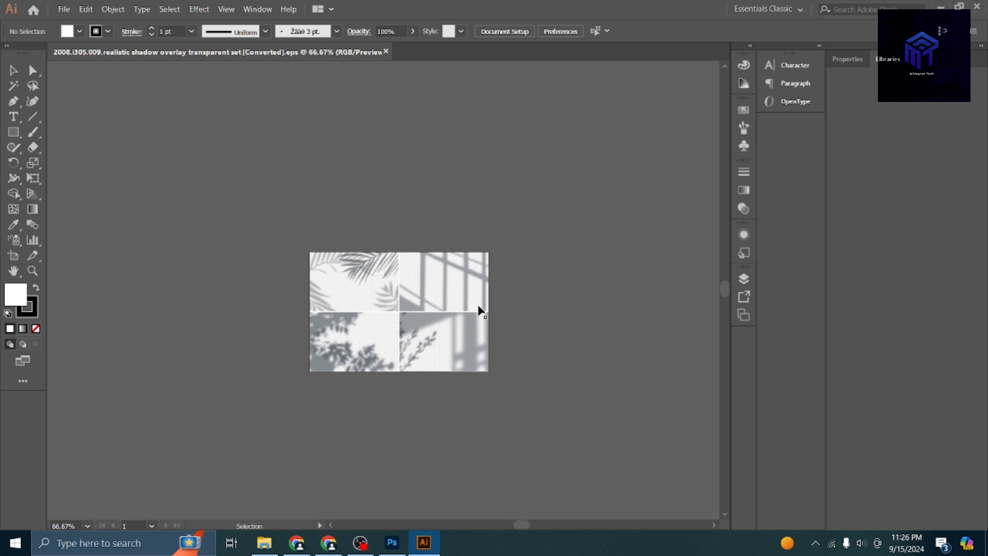
scroll(478, 309, up, 2)
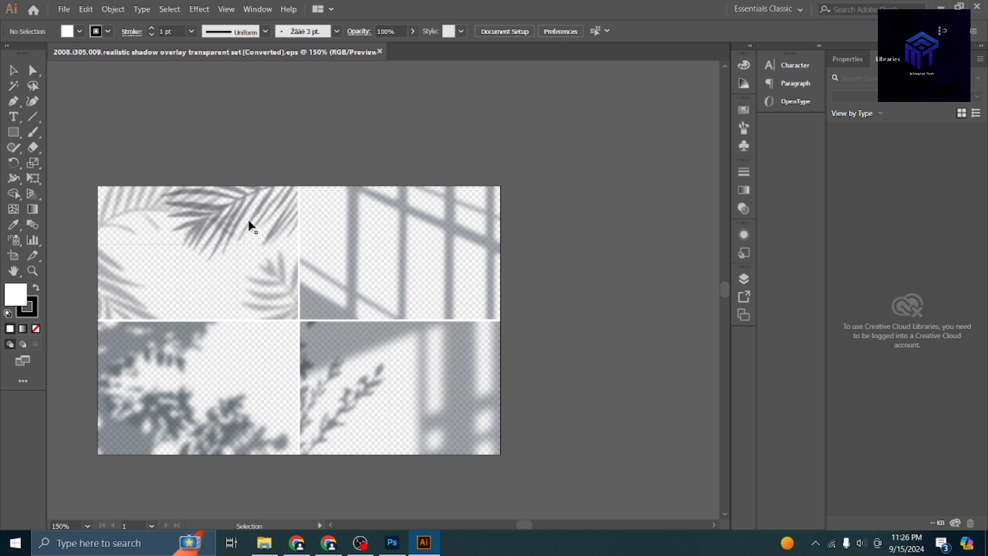
Select all of the shadow overlay artwork and ungroup it.
click(251, 227)
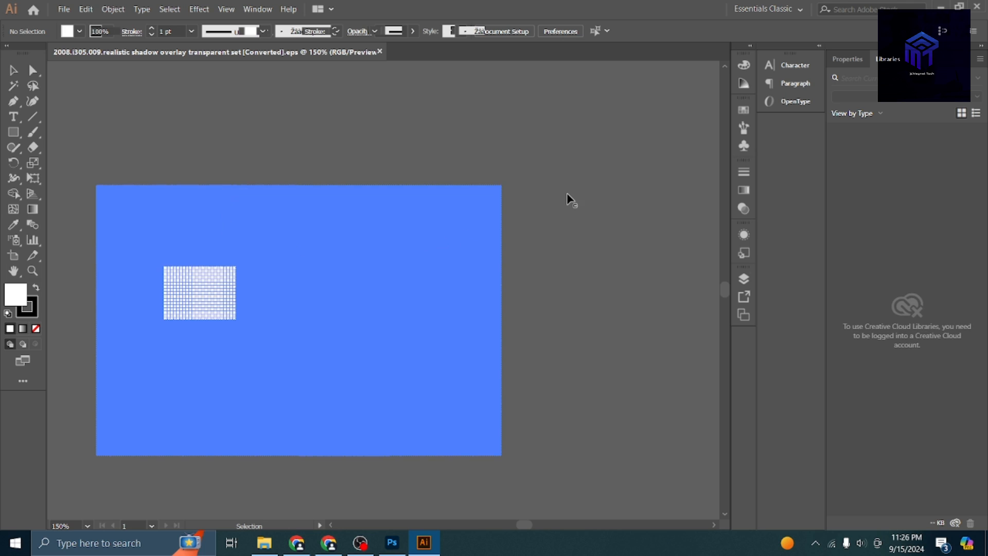
key(Delete)
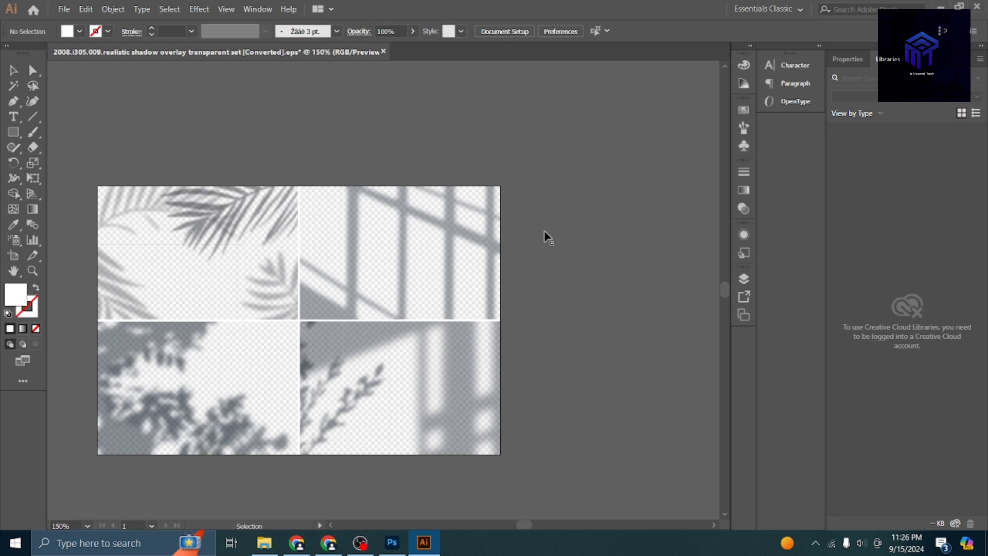
key(ctrl+z)
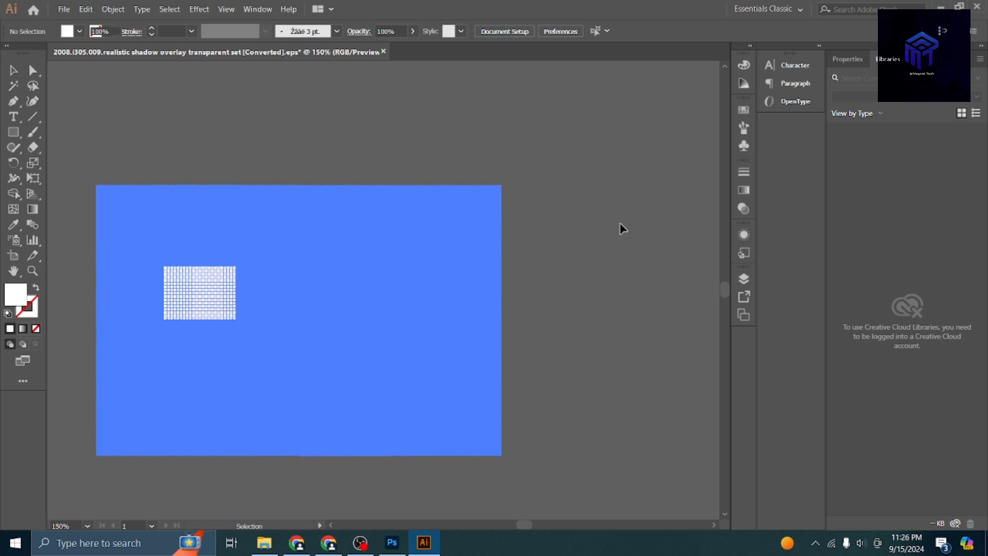
key(ctrl+a)
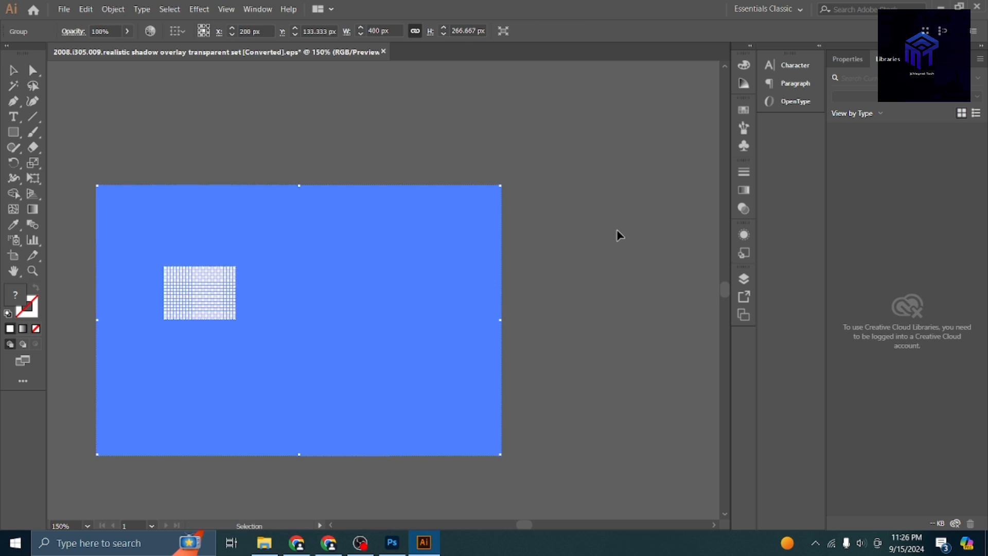
scroll(621, 235, right, 1)
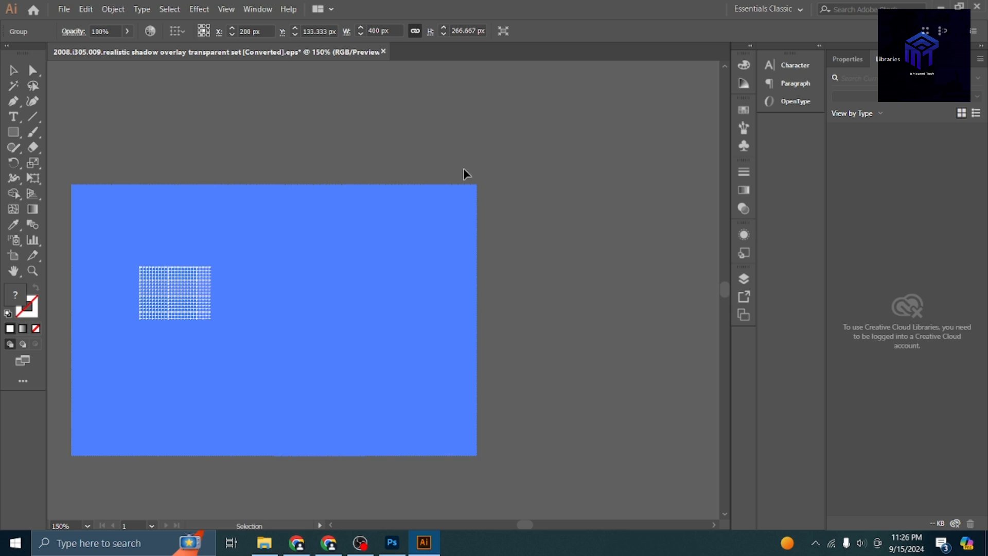
key(Delete)
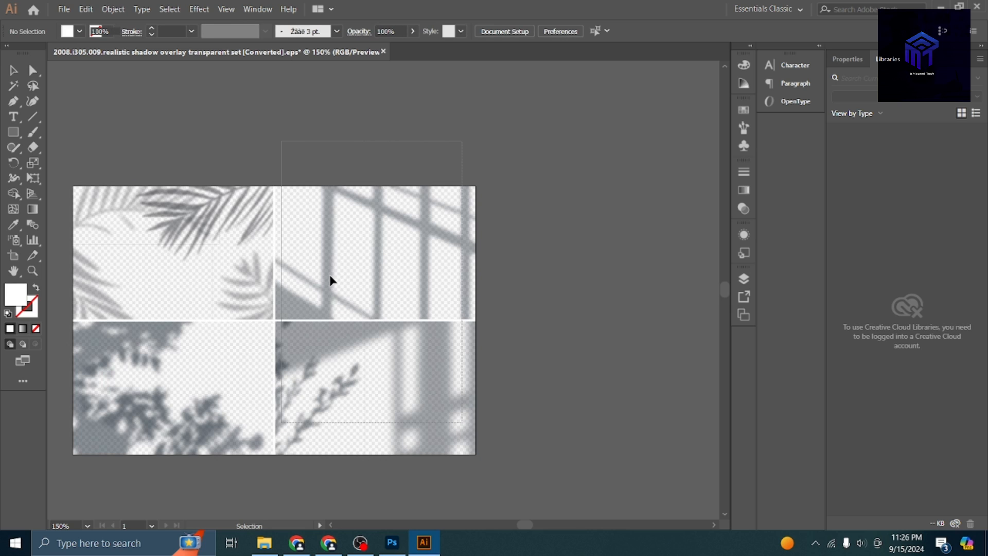
key(ctrl+z)
right_click(331, 278)
click(377, 370)
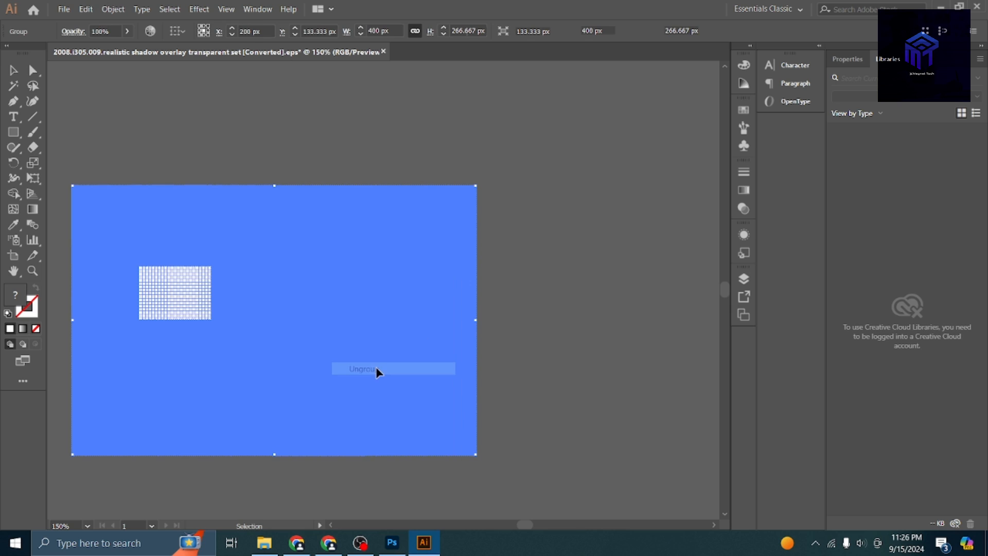
Select the nested shadow overlay group and ungroup it once more.
key(Delete)
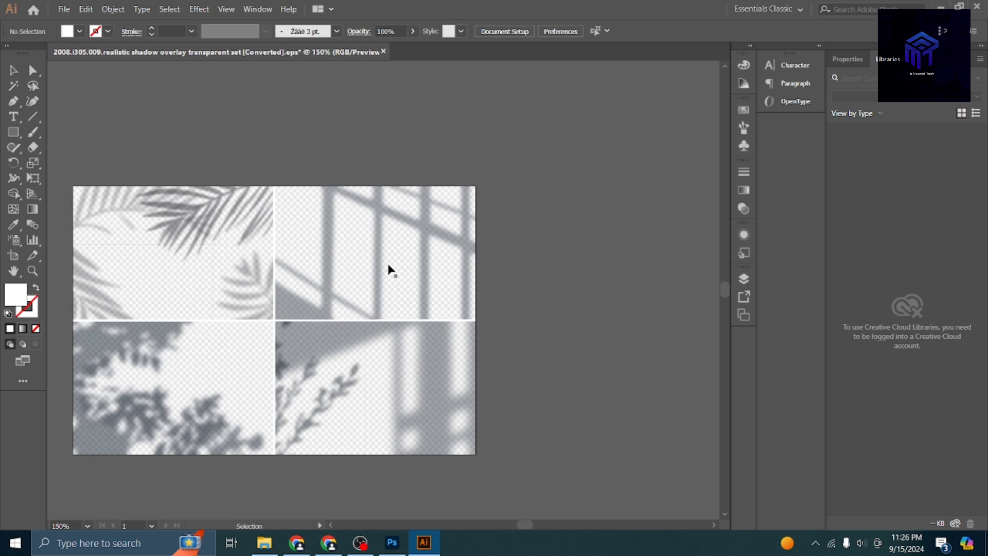
key(ctrl+z)
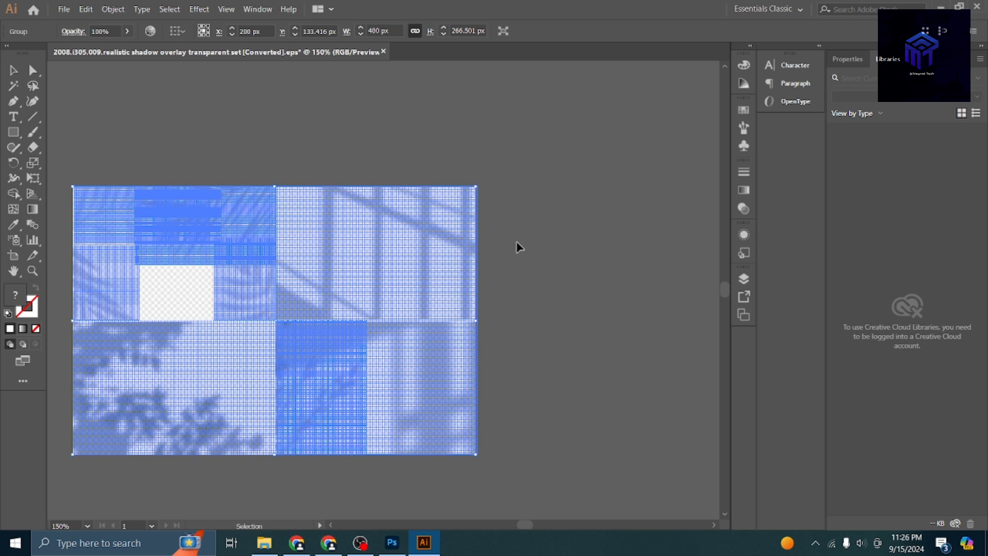
key(Delete)
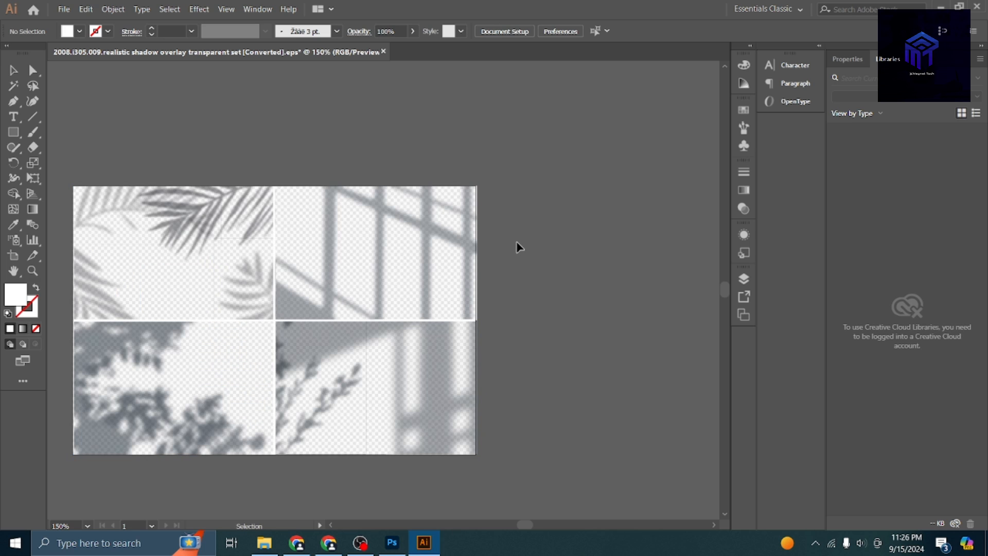
right_click(369, 256)
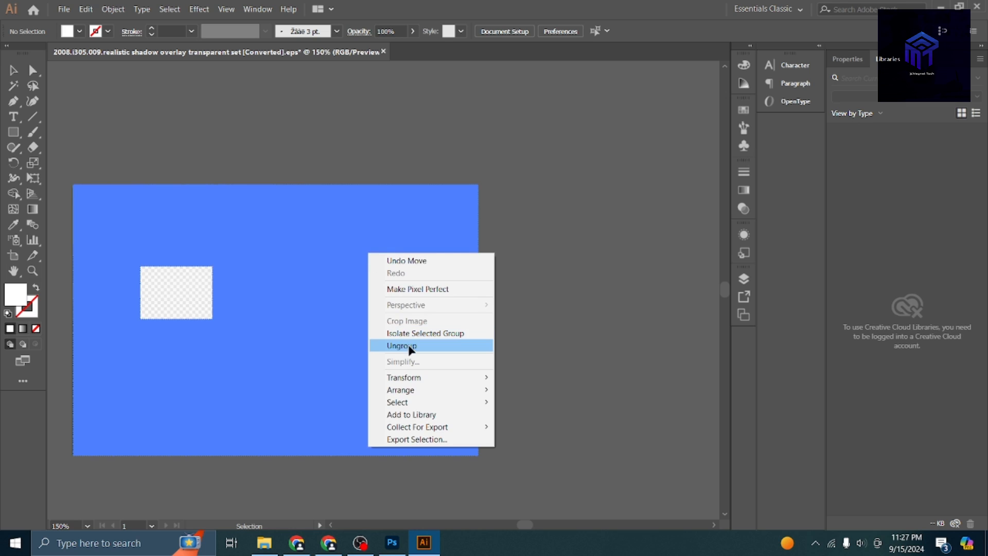
click(411, 348)
right_click(389, 241)
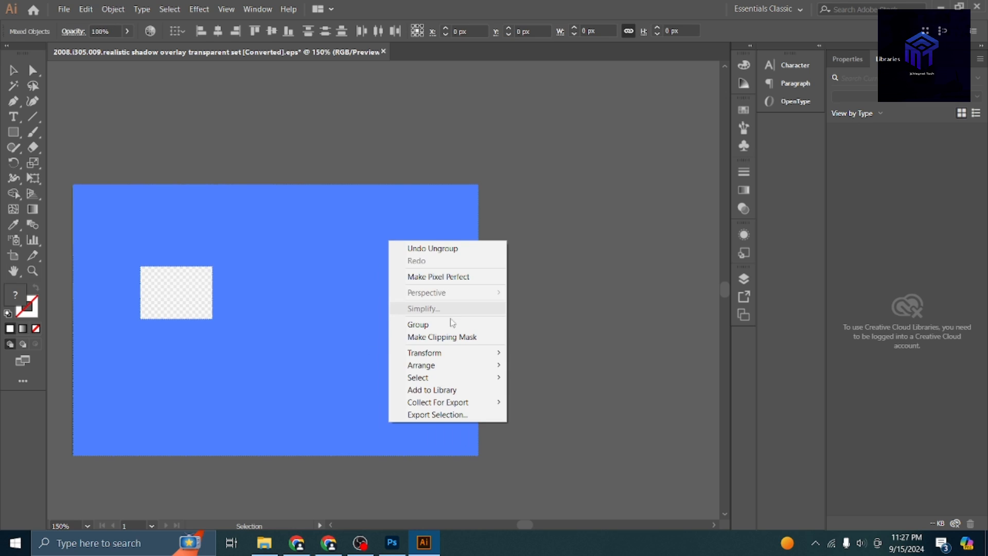
click(487, 159)
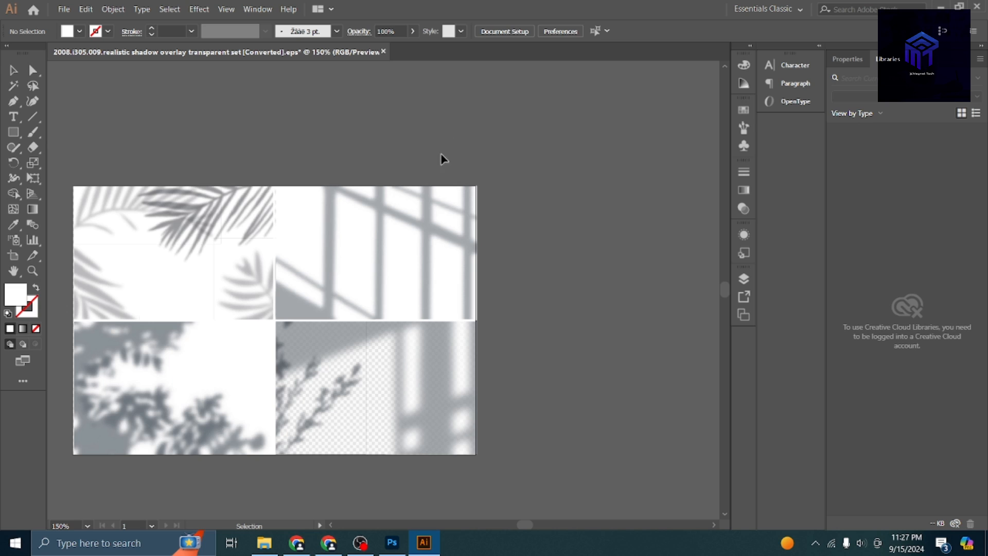
Move the group with the window and branch shadows off the artboard into the empty space on its right.
drag(447, 138, 395, 267)
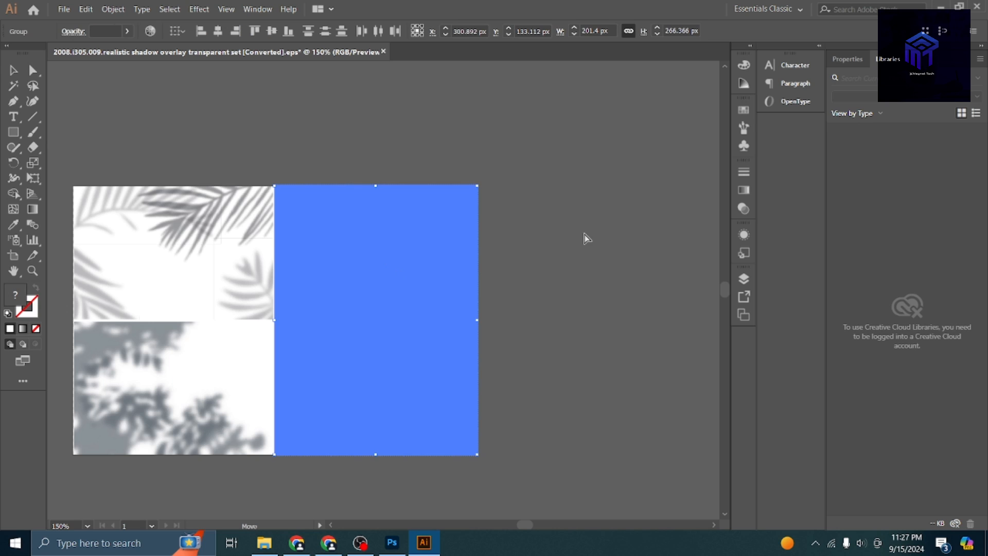
drag(616, 234, 628, 237)
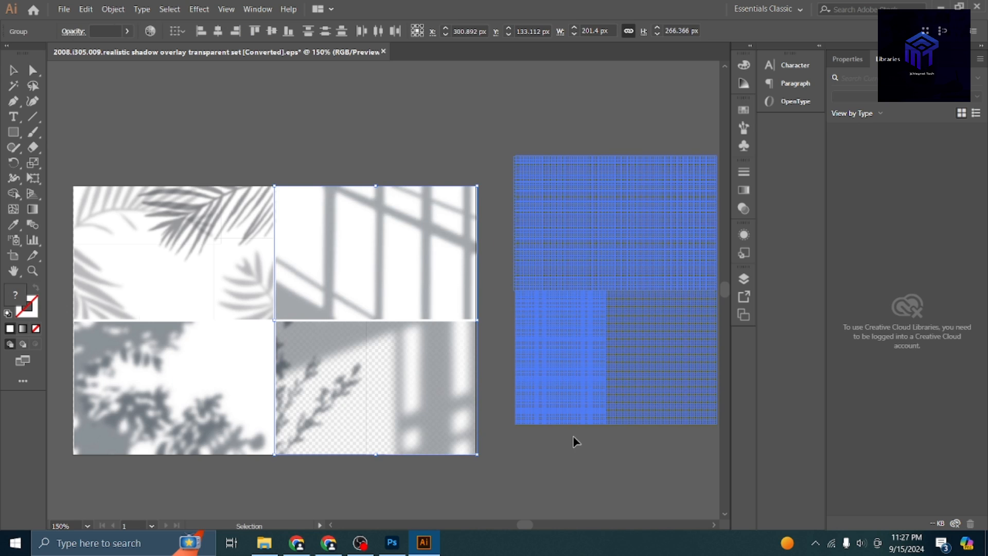
click(559, 469)
scroll(560, 469, right, 3)
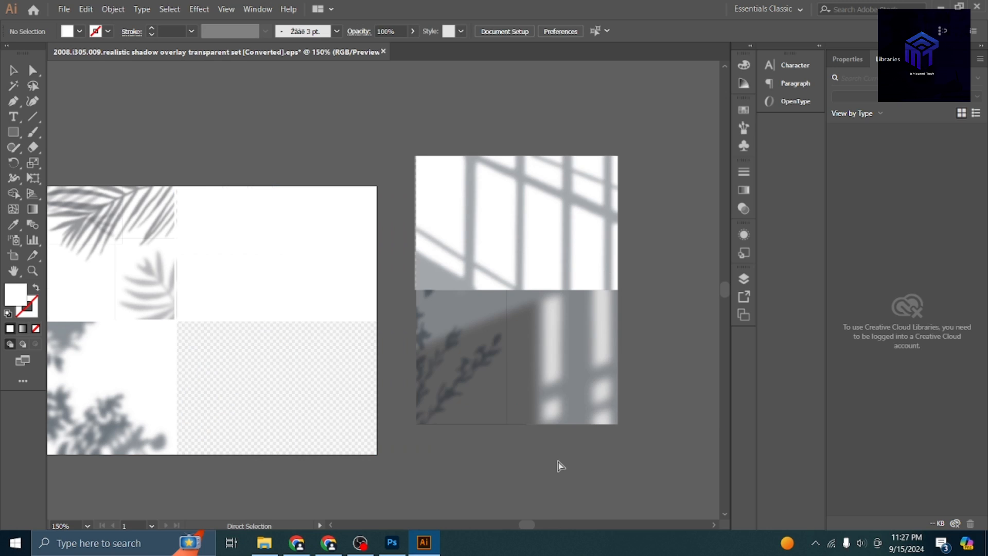
Ungroup the moved shadow group and pull the diagonal window-shadow mesh up and to the right, away from the branch shadow.
click(516, 236)
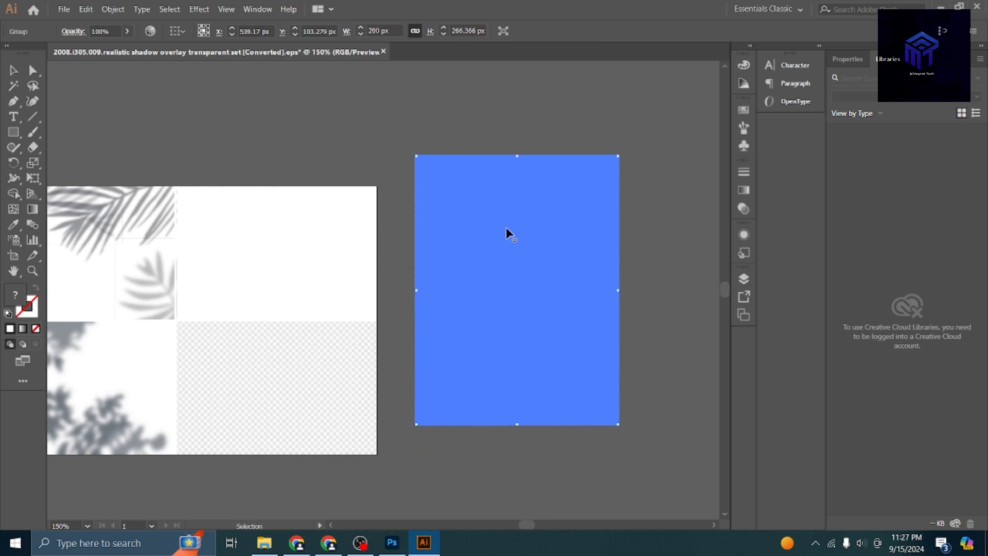
right_click(507, 230)
click(535, 321)
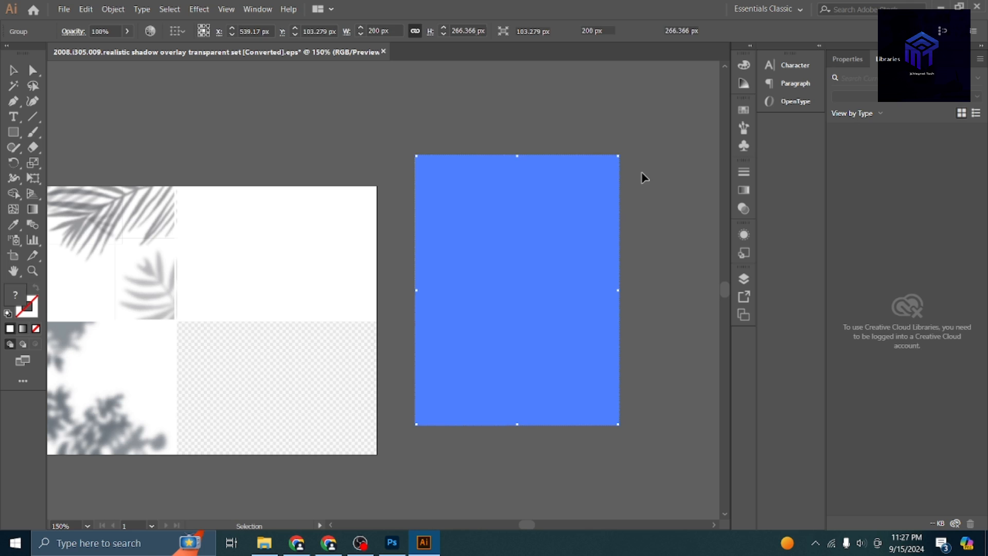
click(549, 207)
drag(499, 205, 645, 88)
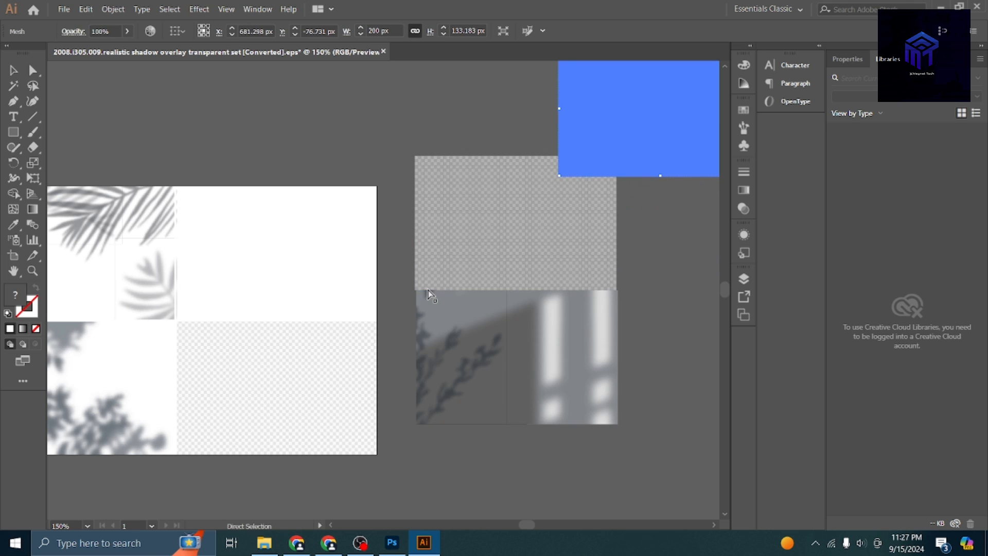
Place the diagonal window shadow into the Photoshop poster at about 8786 × 4660 px and set its blend mode to Multiply.
scroll(633, 256, right, 2)
click(629, 253)
scroll(627, 249, up, 3)
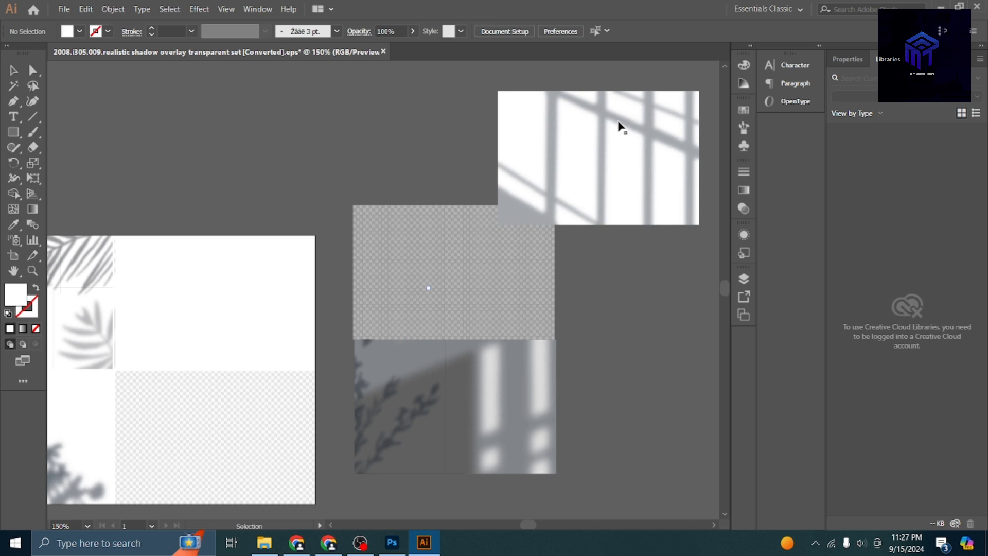
drag(618, 121, 448, 299)
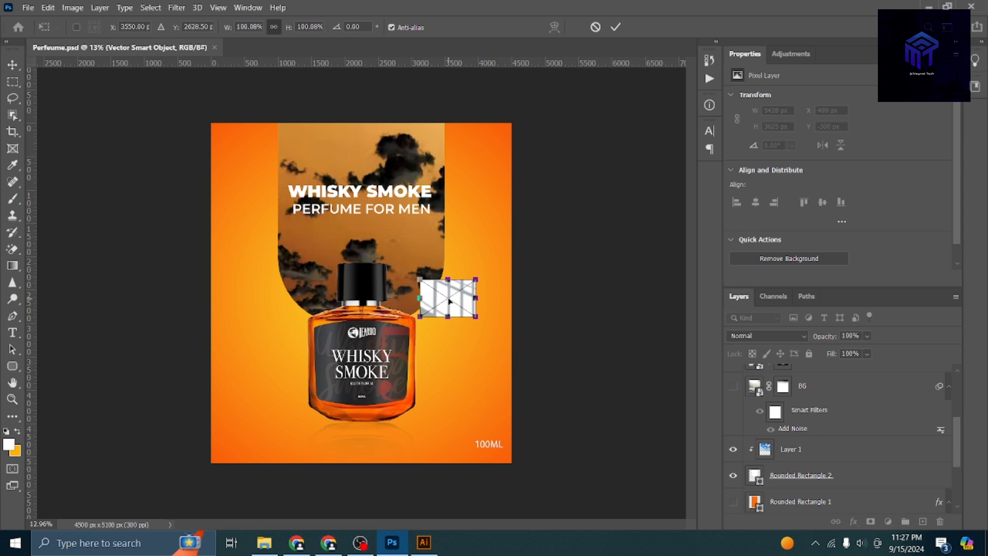
drag(478, 279, 742, 142)
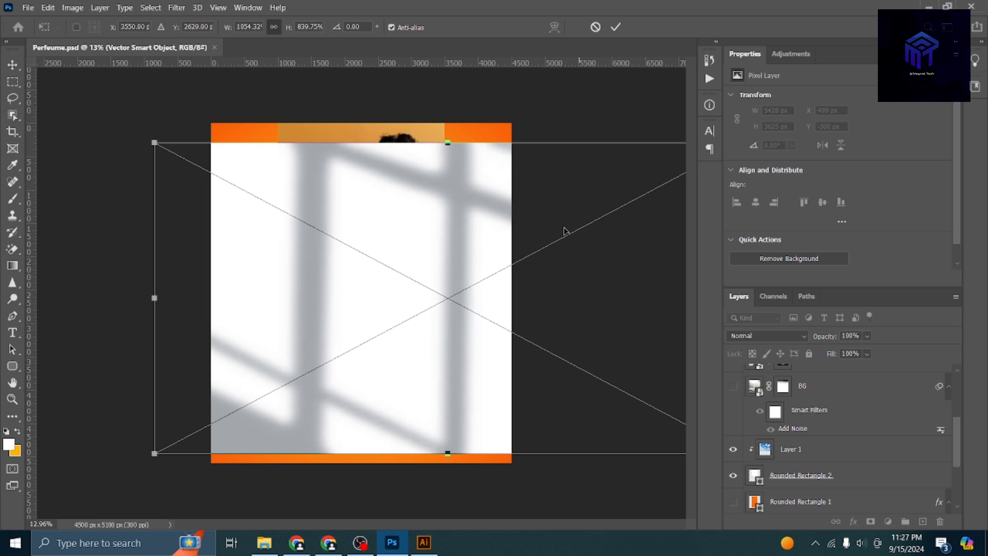
click(614, 30)
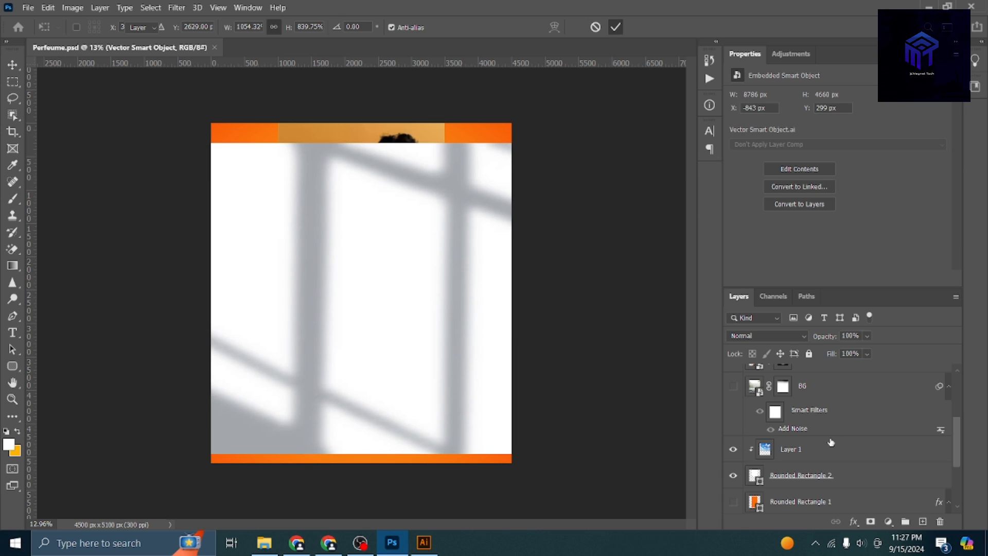
click(766, 336)
click(747, 252)
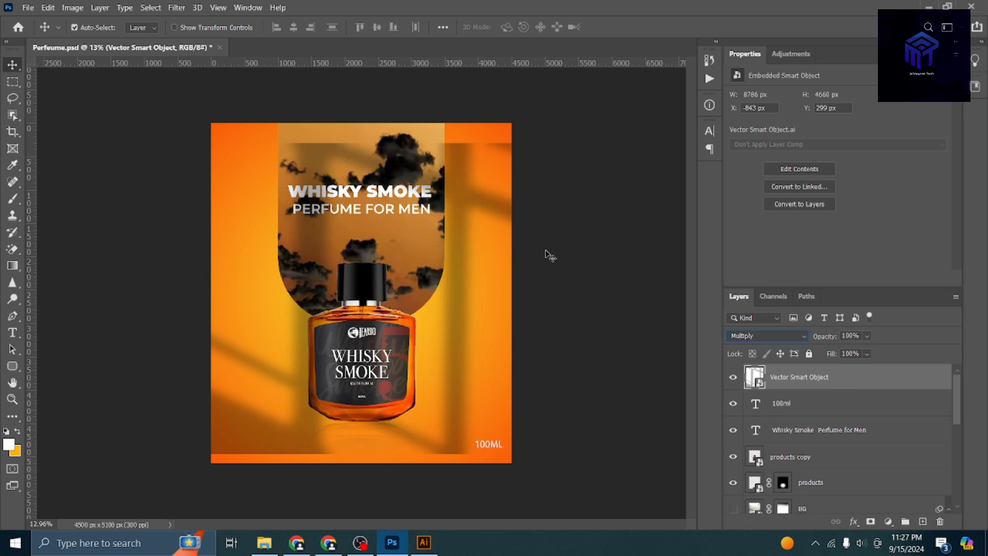
Reposition the window shadow and enlarge it to about 9616 × 5100 px so it covers the whole poster.
drag(470, 169, 338, 141)
key(ctrl+t)
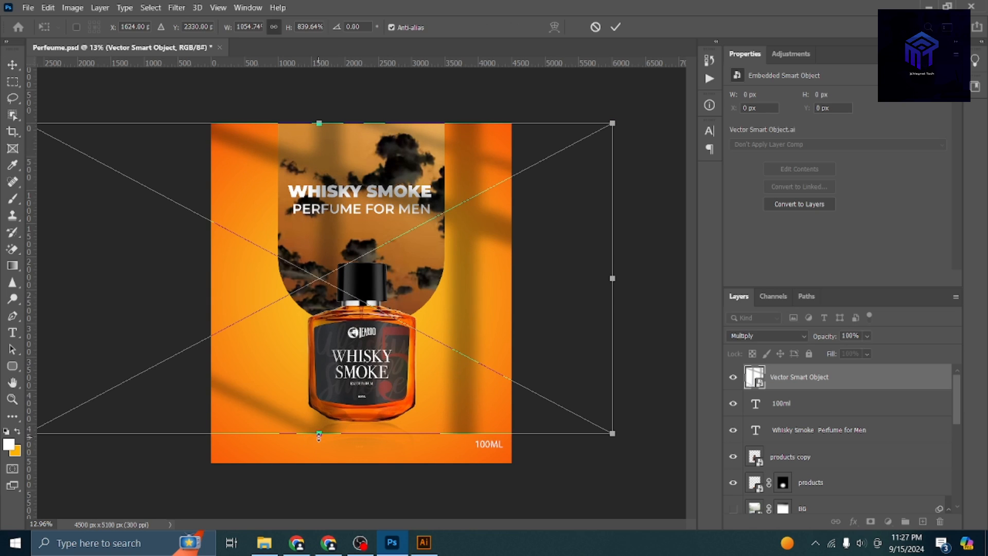
drag(318, 437, 338, 456)
drag(480, 357, 560, 357)
click(617, 29)
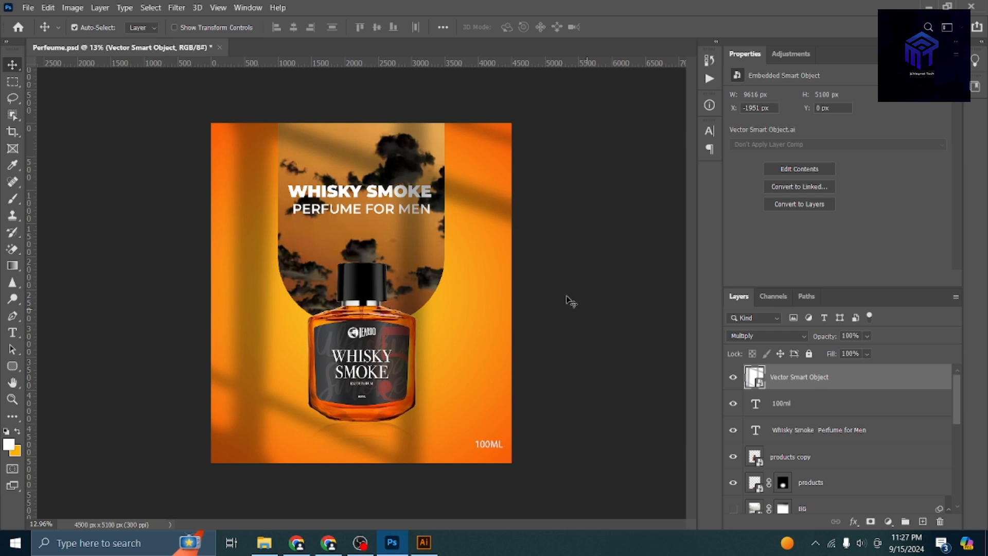
Keep the window-shadow layer in Multiply mode and lower its opacity to about 42%.
click(756, 337)
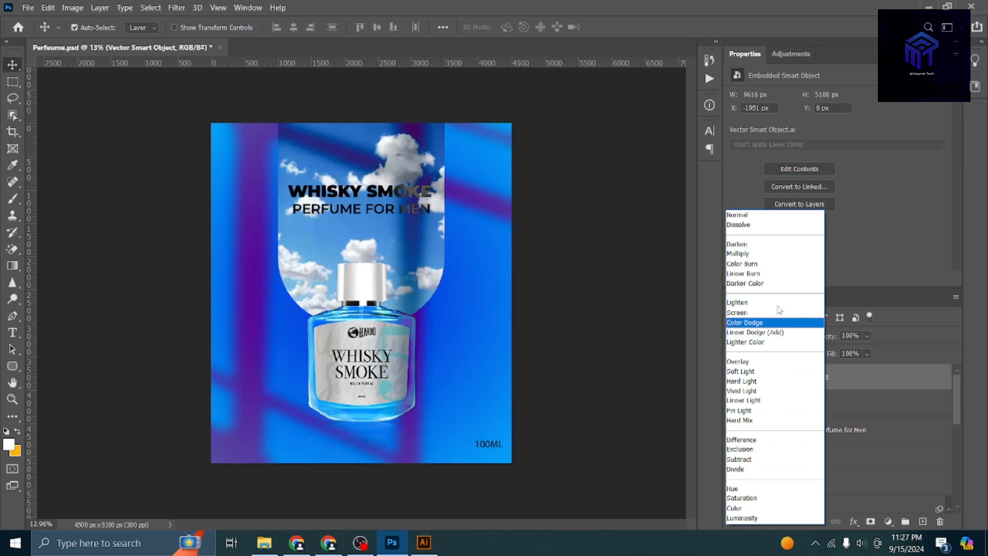
click(764, 253)
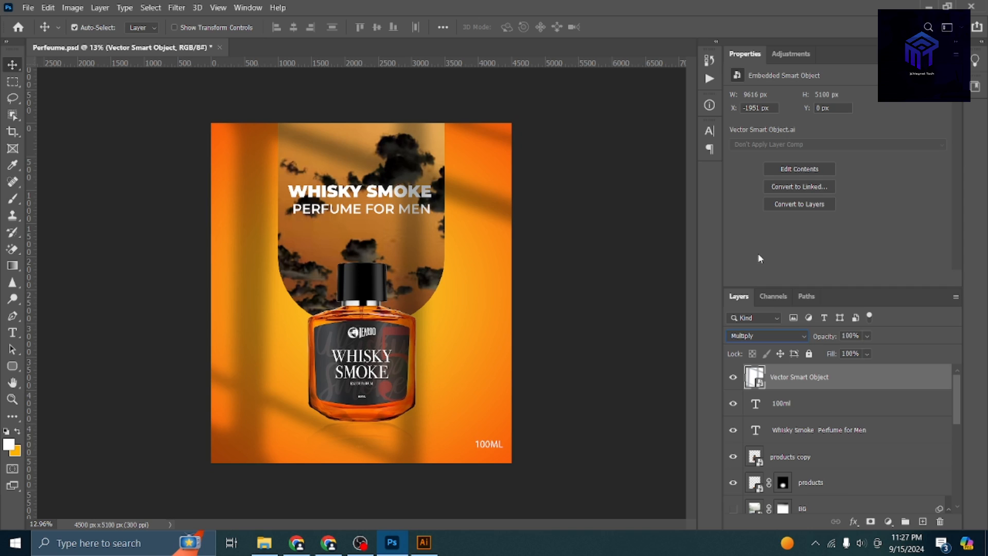
click(868, 336)
drag(883, 350, 849, 354)
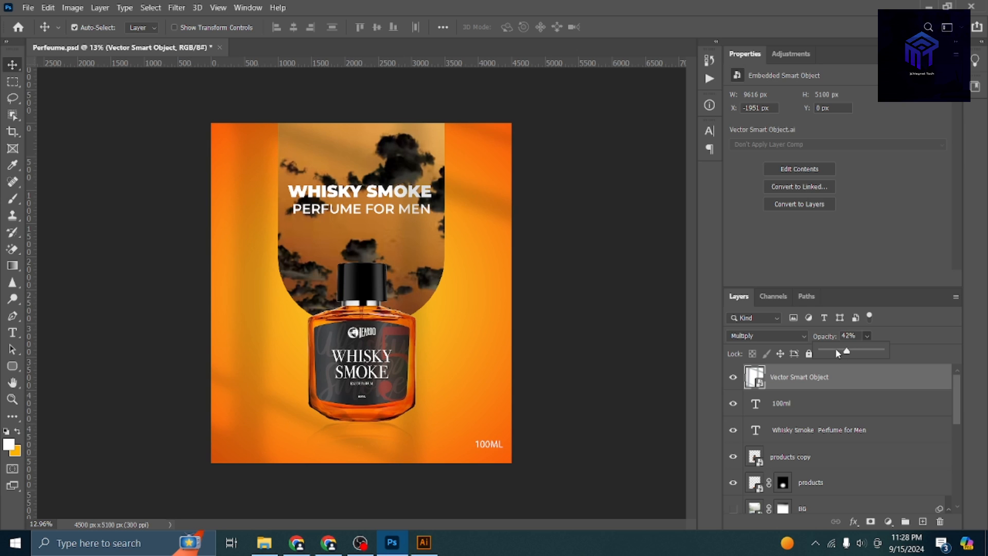
Deselect the window shadow, check the whole composition, and save the poster.
click(577, 303)
click(577, 304)
scroll(433, 284, down, 3)
scroll(462, 284, up, 3)
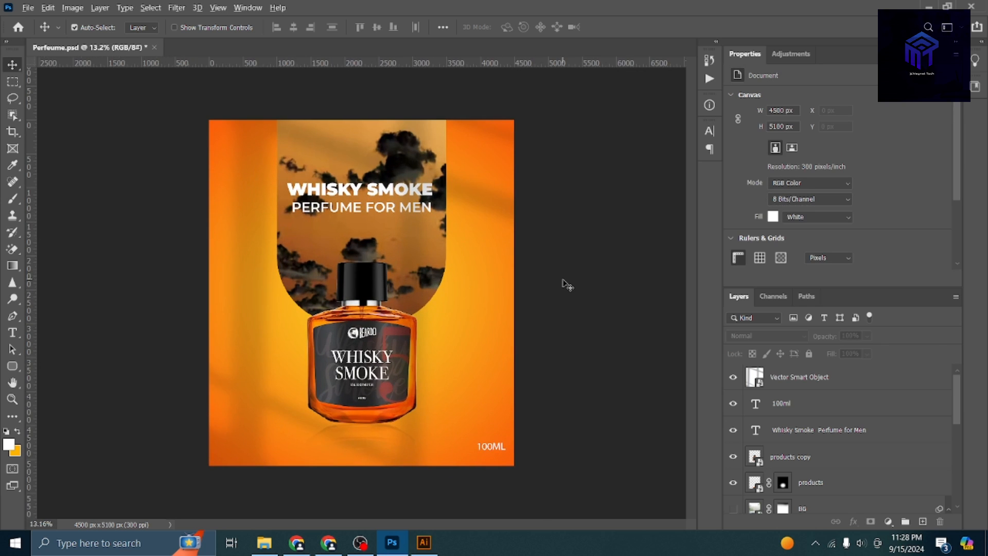
scroll(568, 284, up, 2)
scroll(569, 284, down, 3)
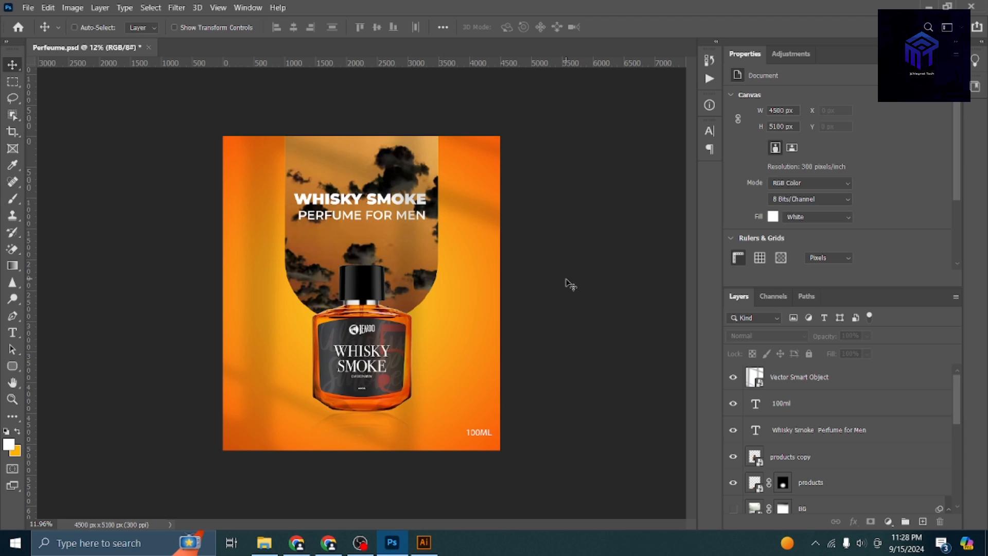
key(ctrl+s)
Switch to Illustrator and move the palm-leaf shadow group off the artboard into the empty space above it.
click(423, 542)
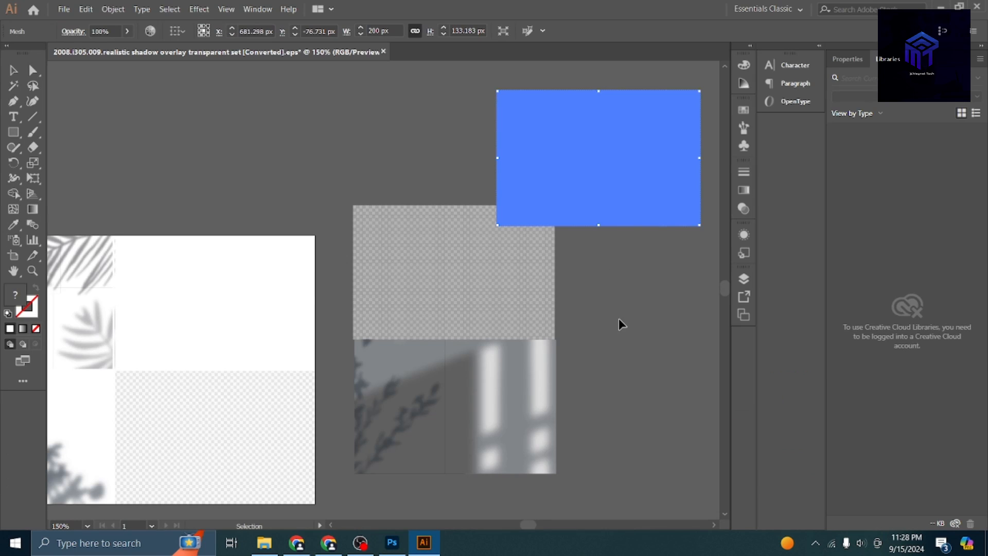
key(Delete)
scroll(581, 338, down, 2)
scroll(426, 292, down, 2)
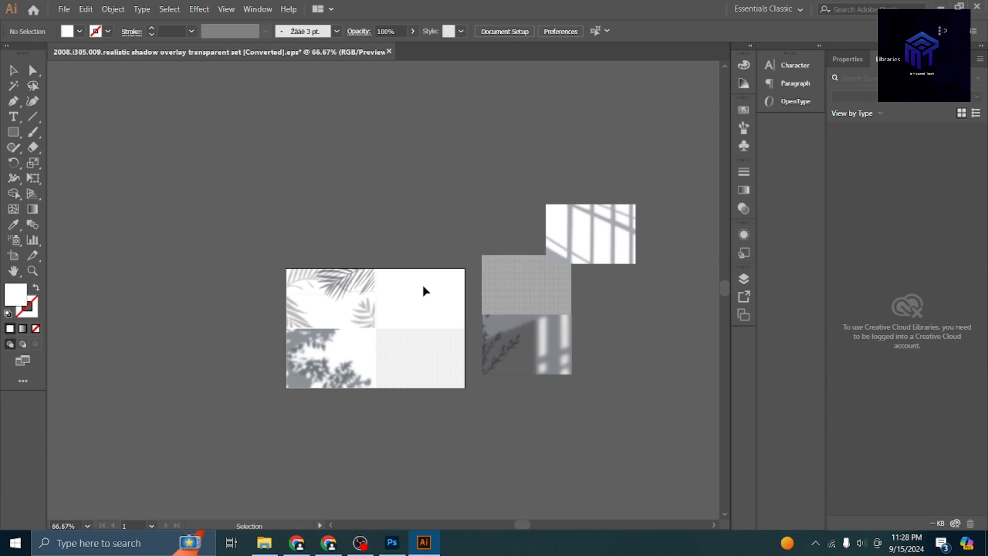
click(360, 288)
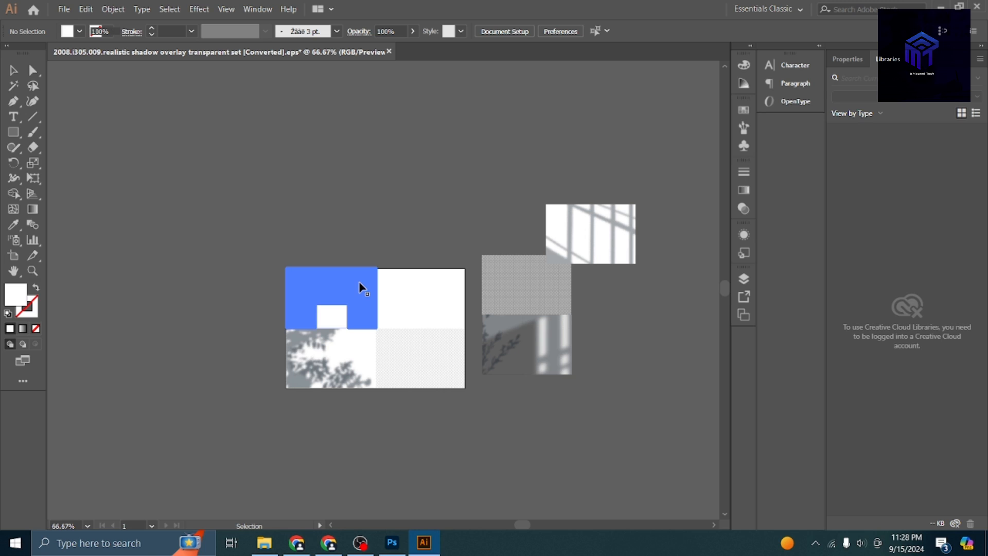
key(ctrl+z)
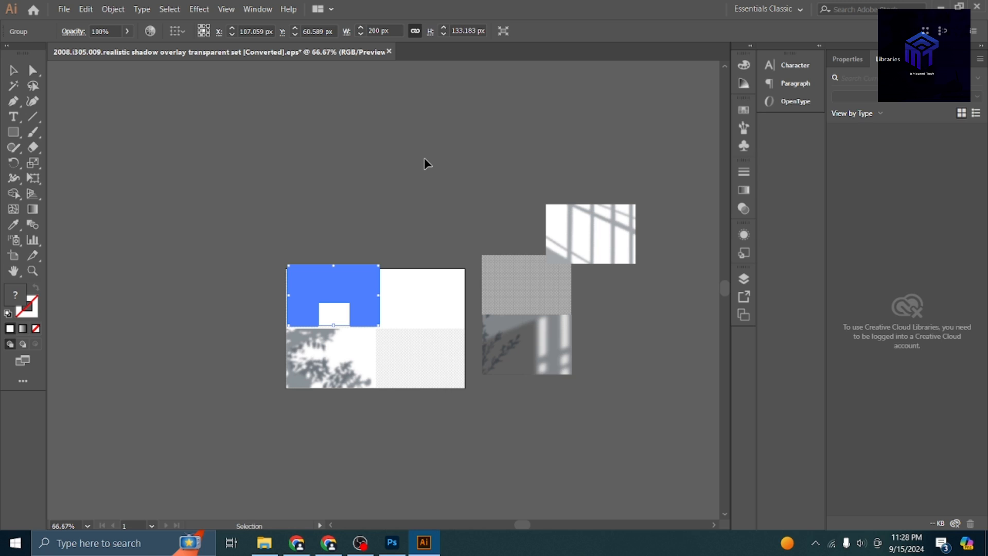
click(426, 164)
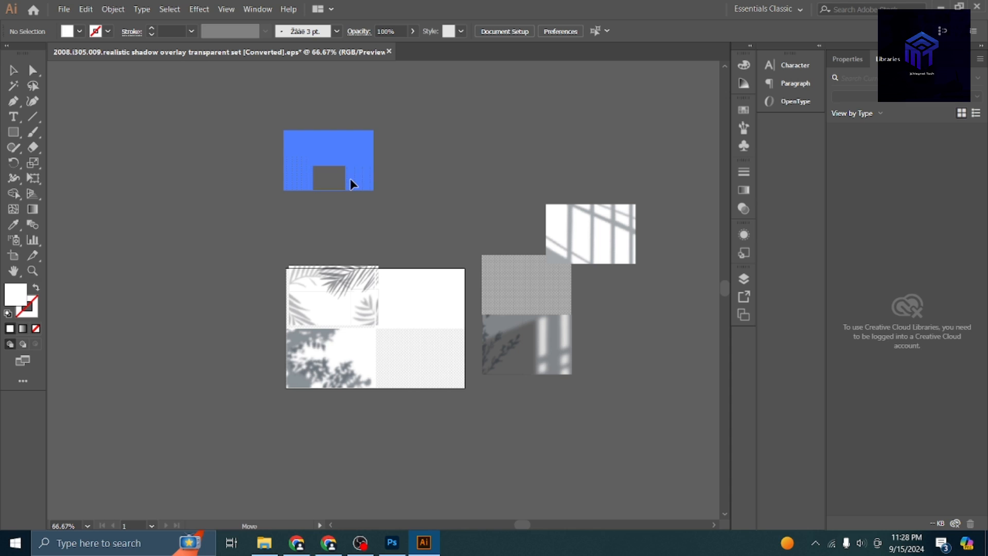
click(354, 184)
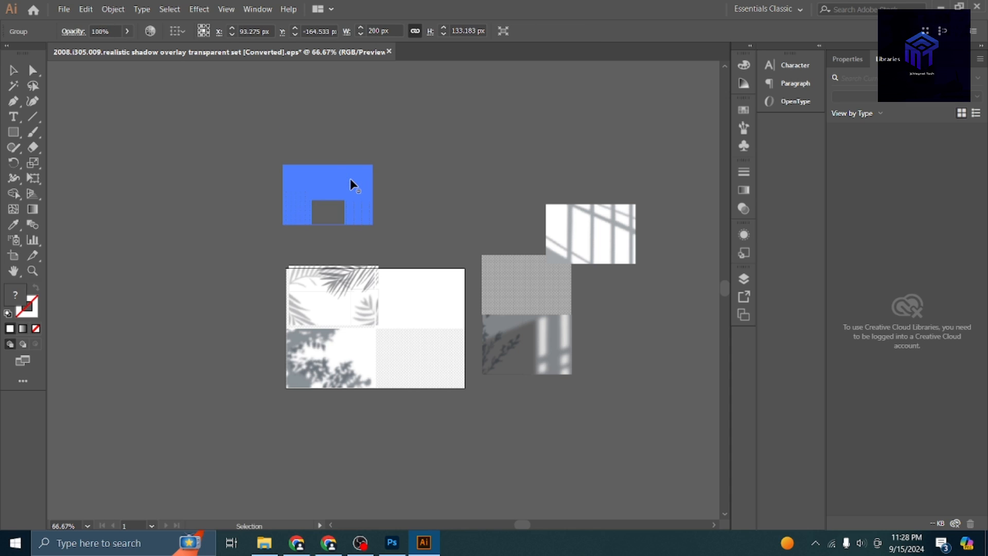
click(401, 175)
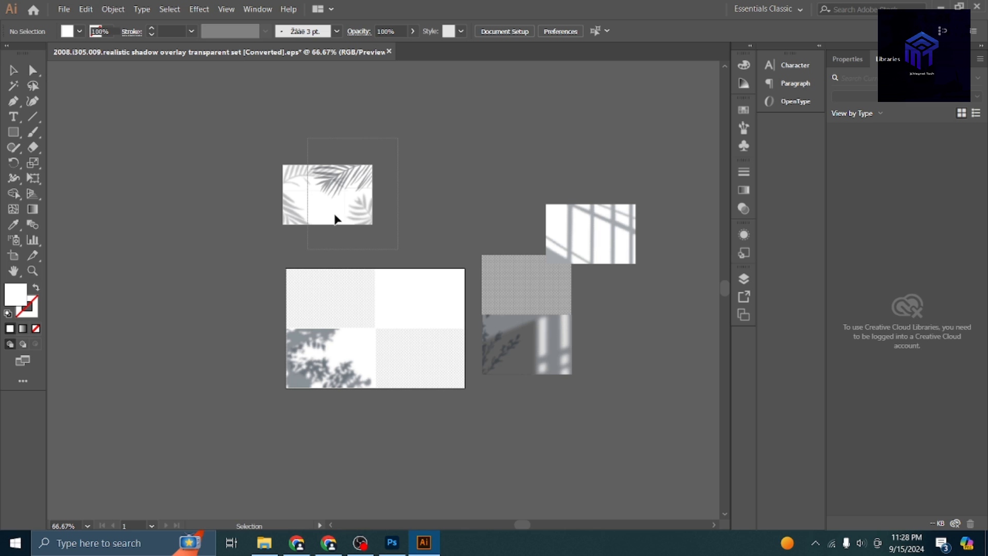
Ungroup the moved palm-leaf shadow artwork and clear the selection.
click(337, 211)
right_click(341, 208)
click(376, 302)
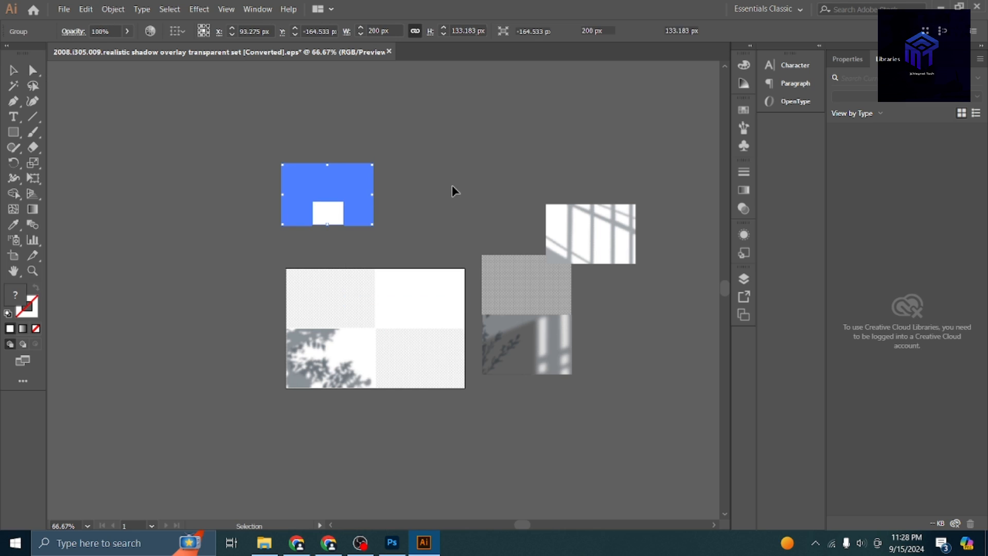
click(409, 150)
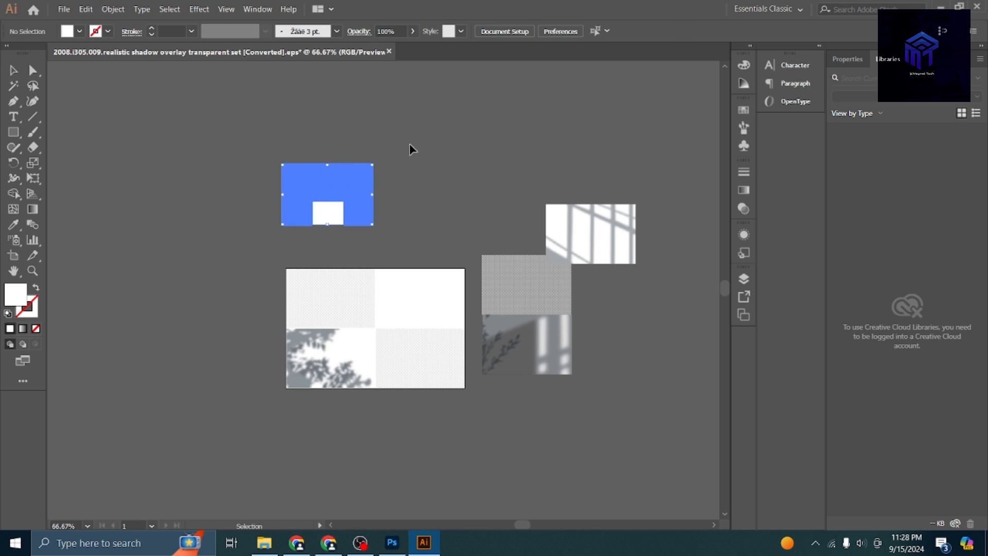
Place the upper palm-leaf shadow into the Photoshop poster at about 2491 × 1371 px in Multiply blend mode.
click(342, 187)
drag(341, 183, 474, 246)
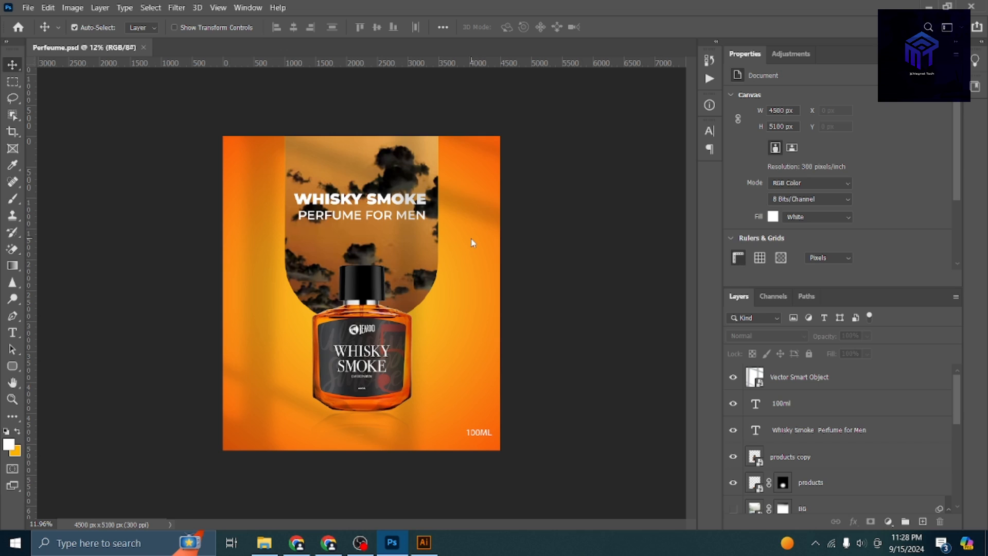
key(ctrl+v)
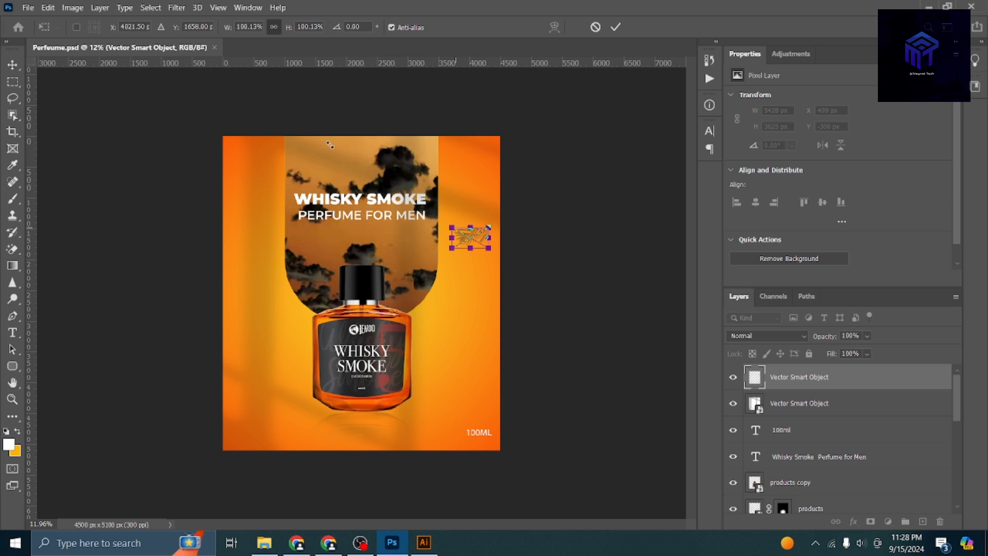
mouse_move(330, 145)
mouse_down()
mouse_move(320, 144)
mouse_move(335, 161)
mouse_up()
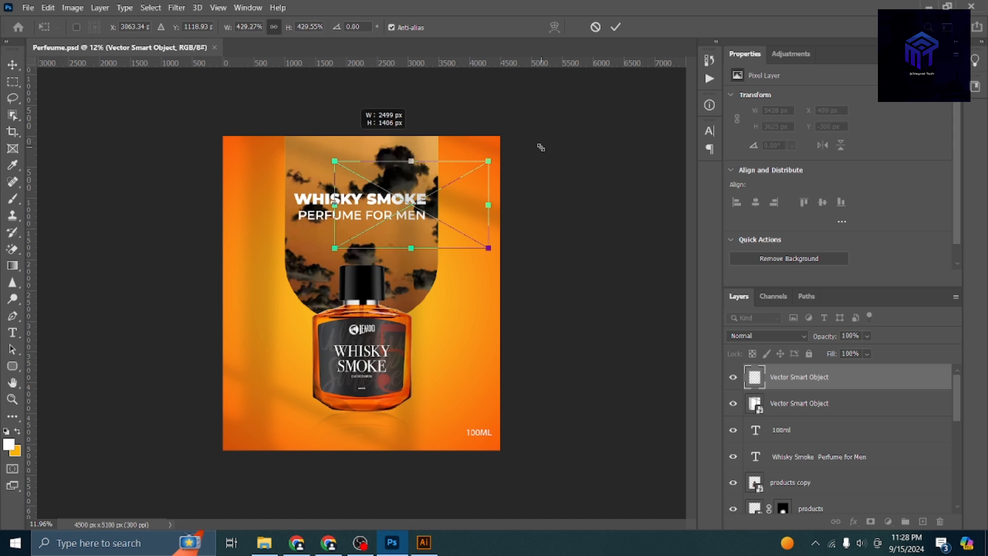
key(Escape)
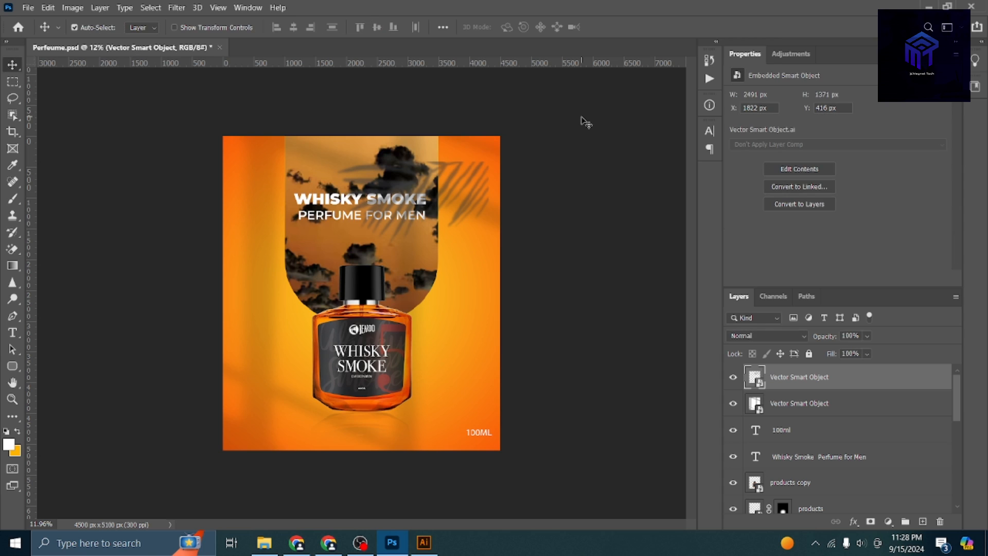
click(774, 337)
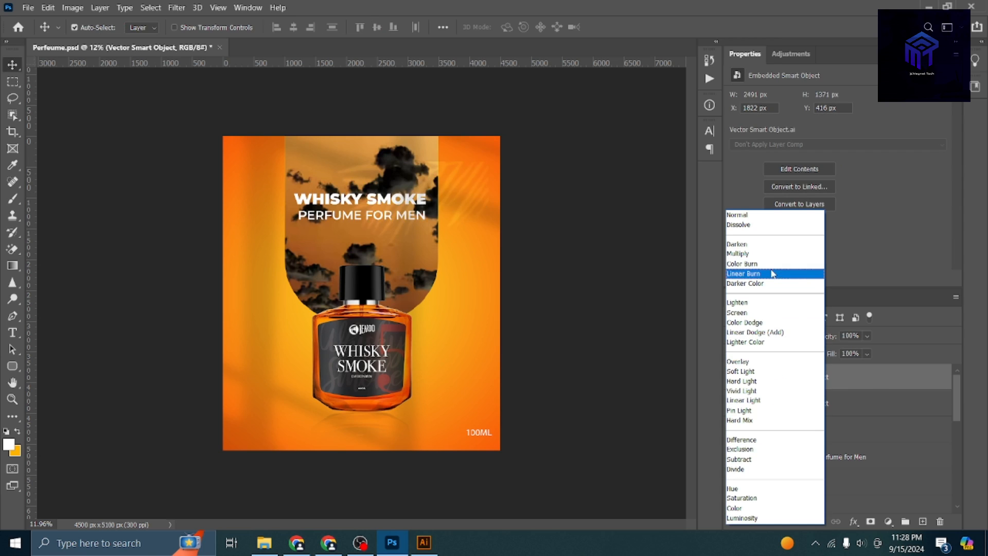
click(768, 254)
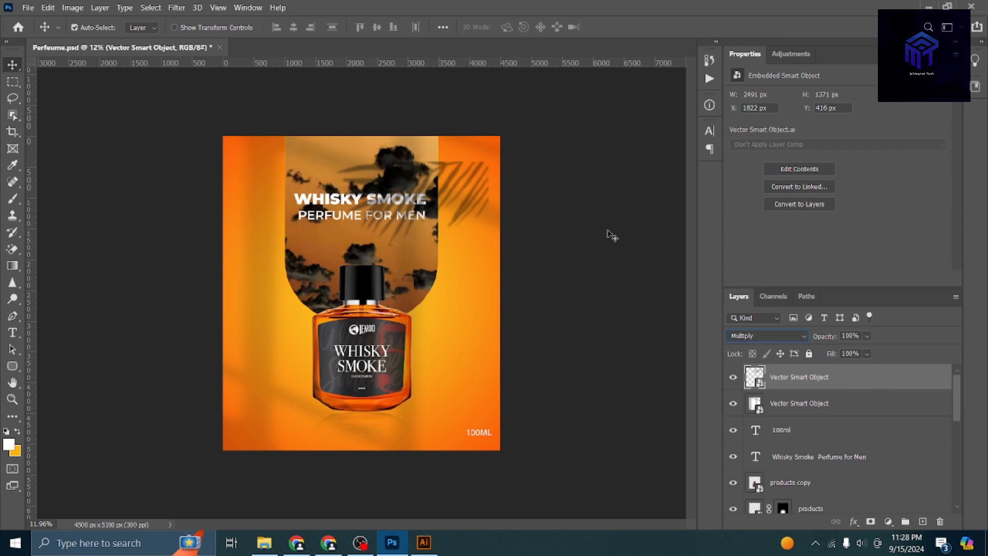
key(ctrl)
key(ctrl)
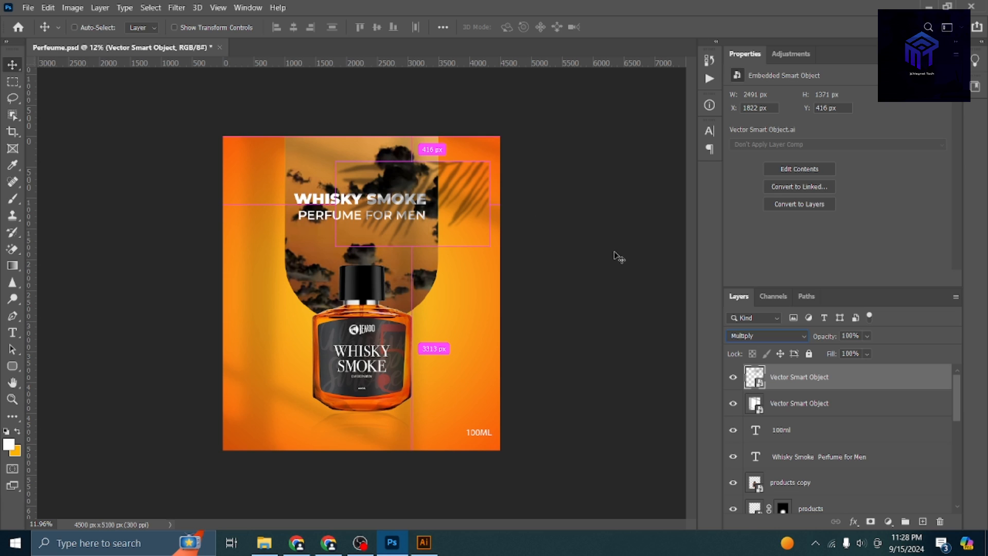
Enlarge the palm shadow to about 3181 × 1795 px over the poster's upper-right corner and move its layer directly below the products layer.
key(ctrl+t)
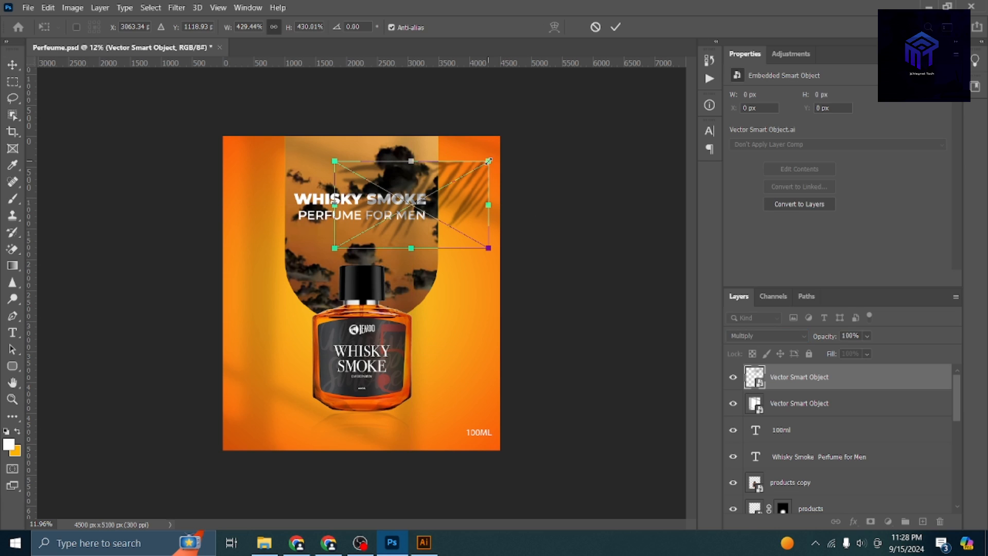
drag(533, 140, 533, 139)
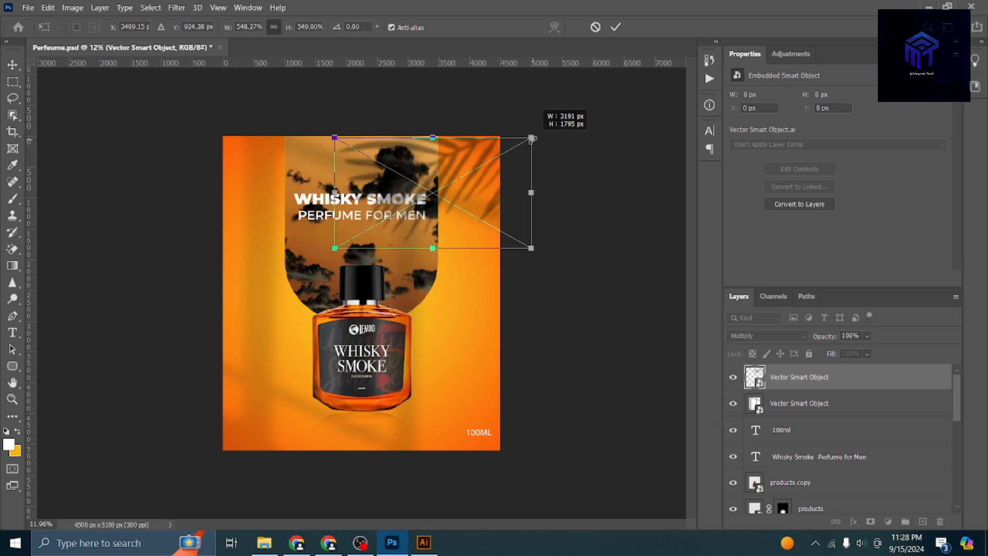
click(616, 29)
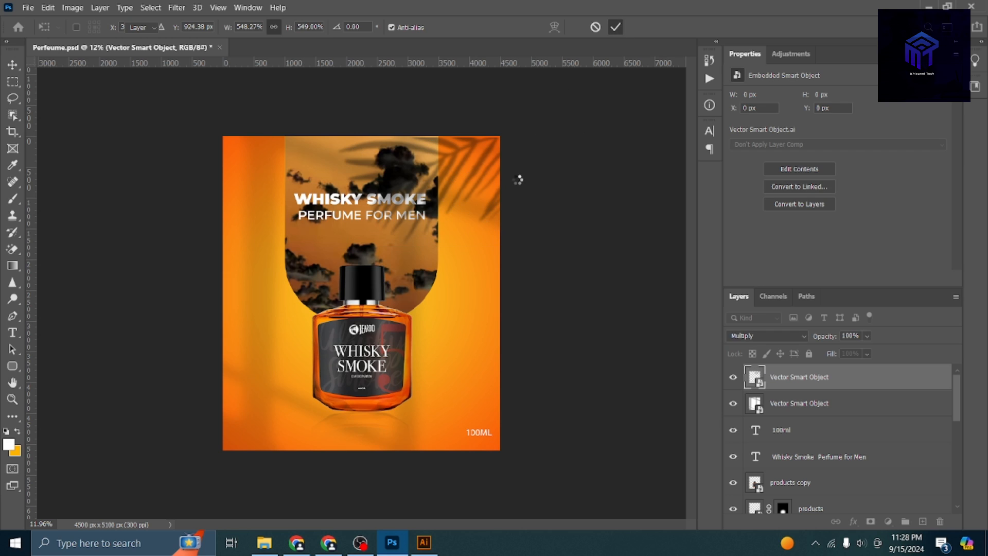
click(540, 188)
drag(811, 382, 810, 435)
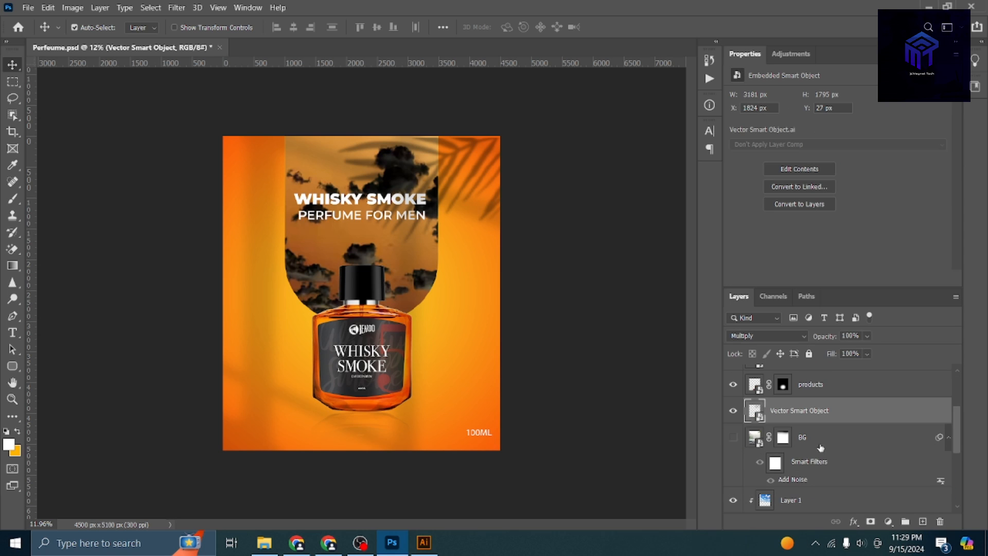
Lower the palm-shadow layer's opacity to about 38% and save the poster.
click(868, 335)
drag(883, 351, 850, 351)
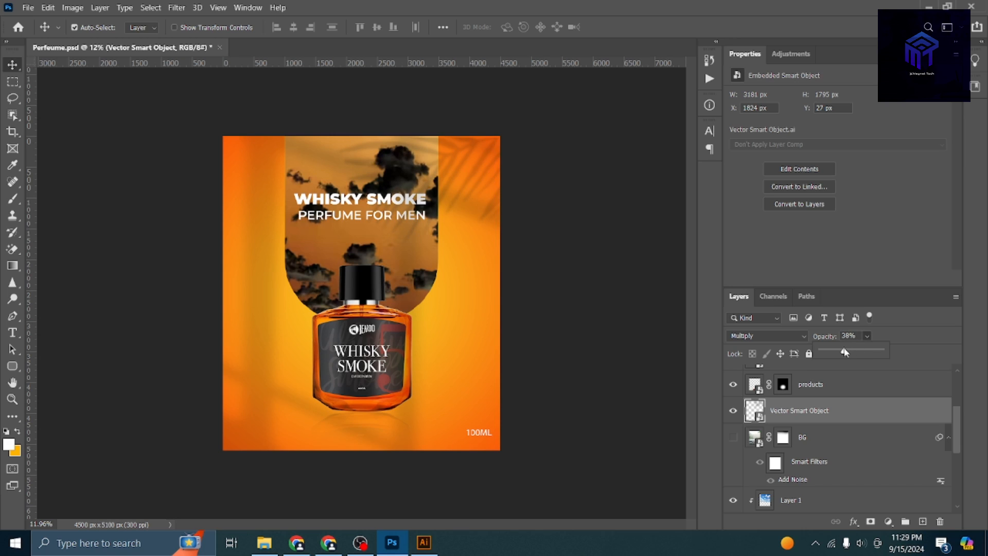
click(591, 282)
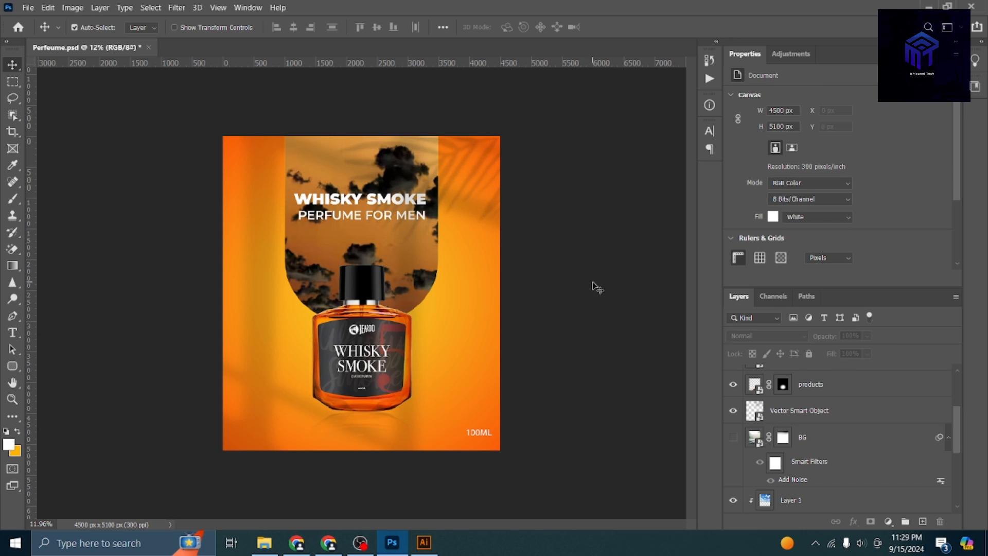
key(ctrl+s)
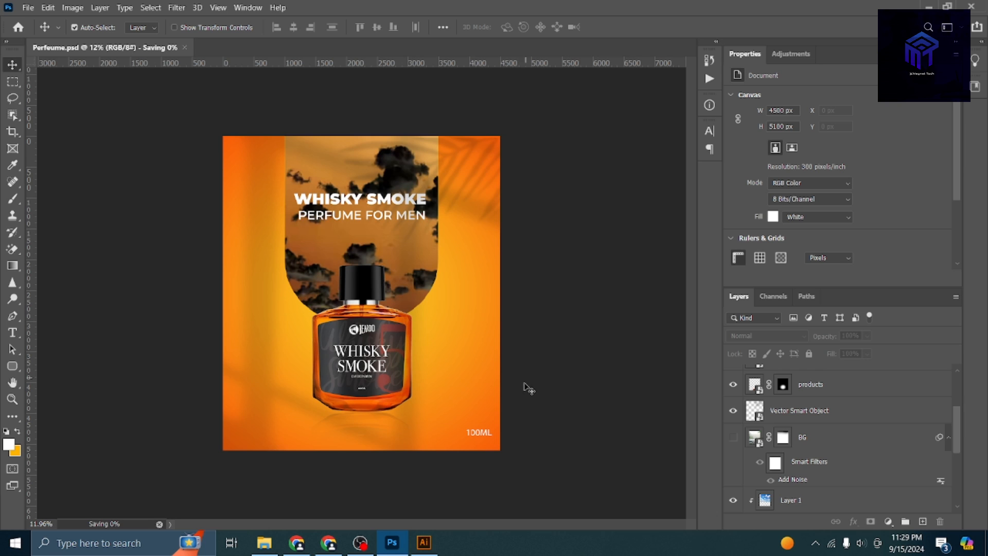
Add an Exposure adjustment above the products copy layer with exposure +1.27, offset +0.0092 and gamma correction 0.88.
key(ctrl+0)
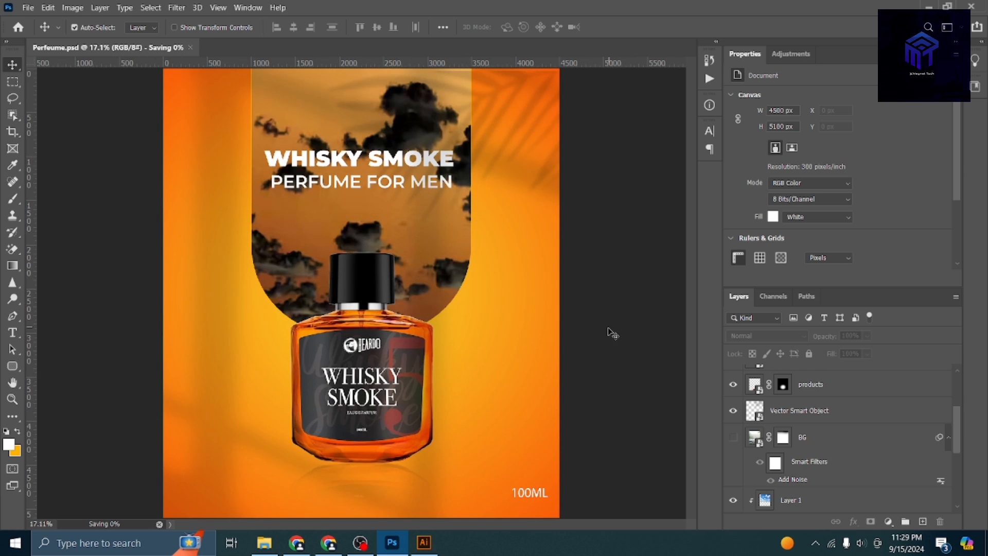
scroll(344, 398, up, 1)
scroll(349, 403, up, 2)
click(567, 365)
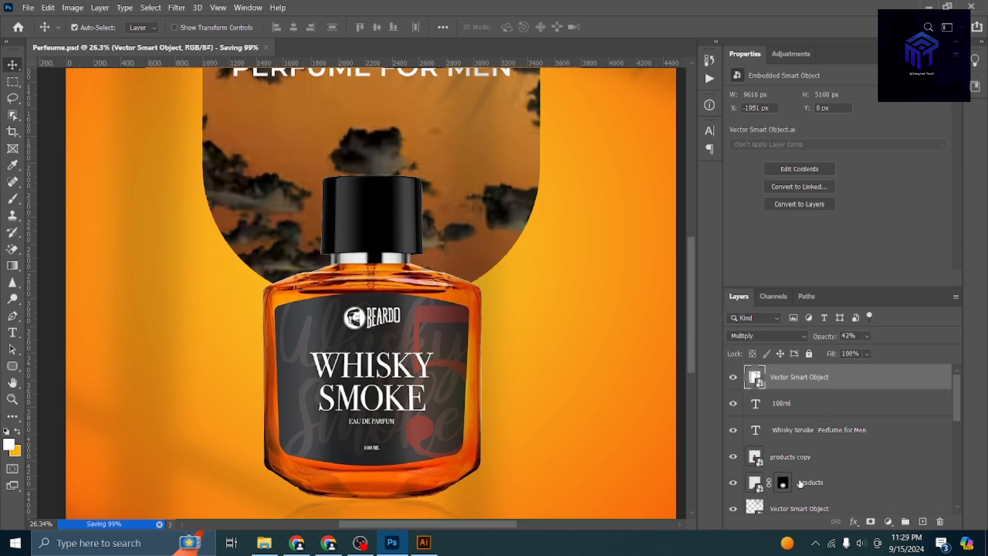
click(791, 457)
click(888, 522)
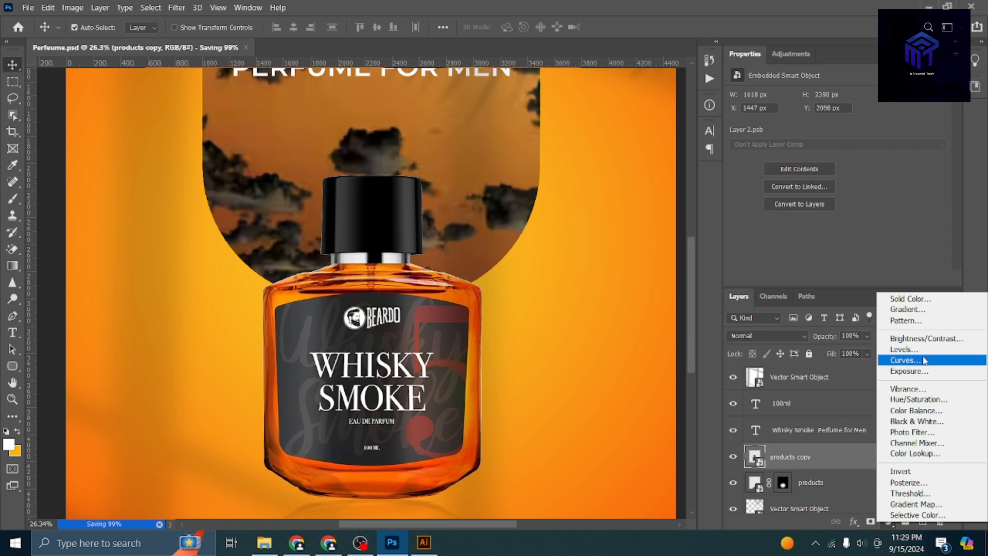
click(910, 372)
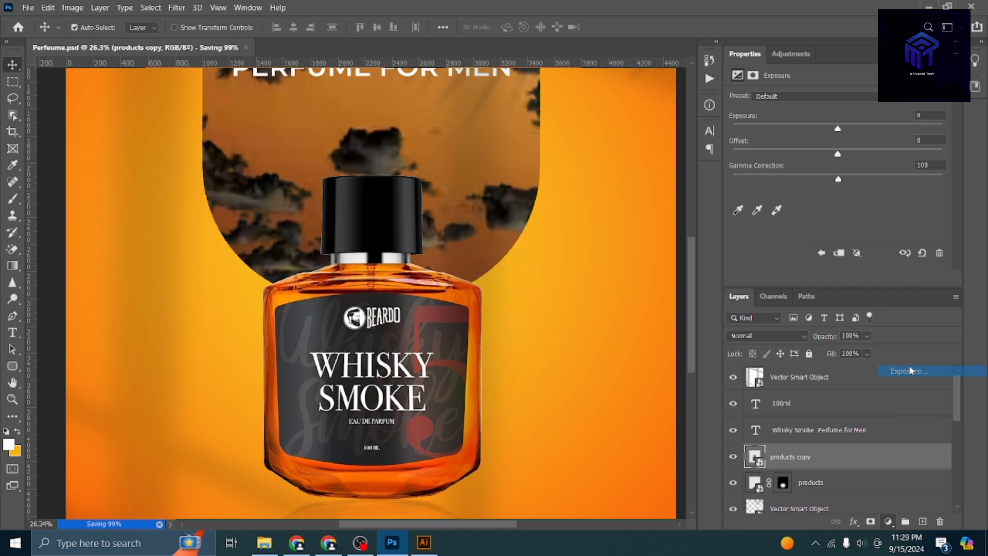
drag(845, 130, 848, 177)
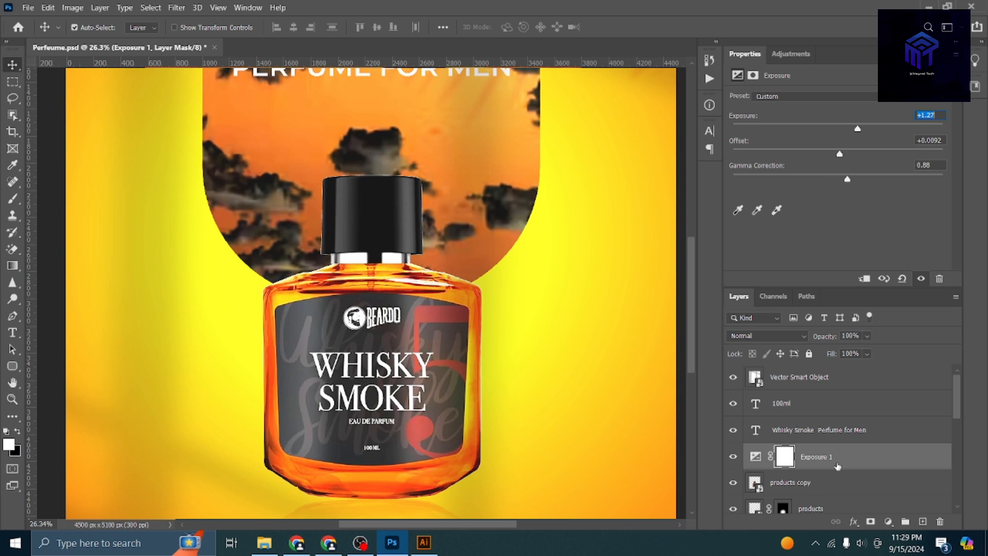
Clip the Exposure adjustment to the products copy layer so it affects only the bottle.
right_click(838, 465)
click(728, 235)
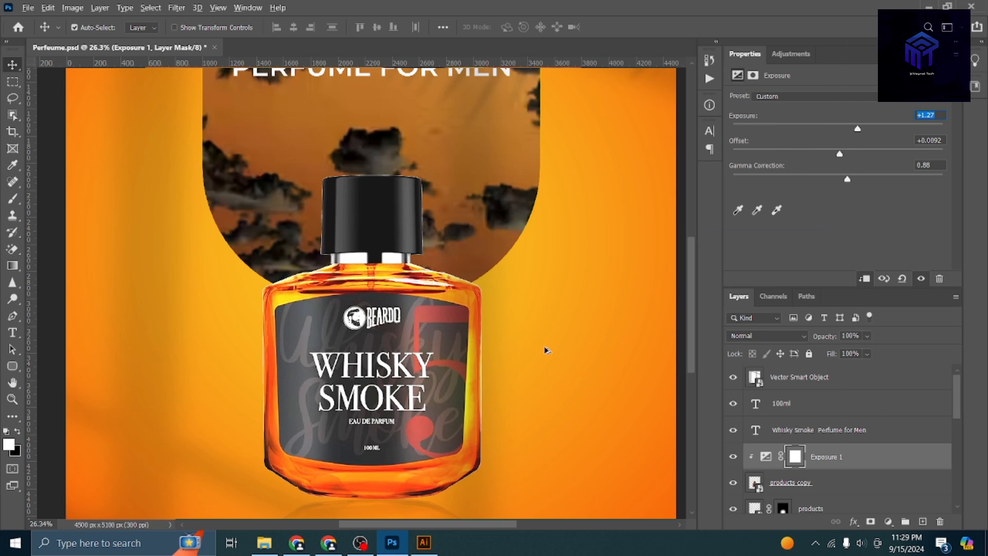
click(649, 294)
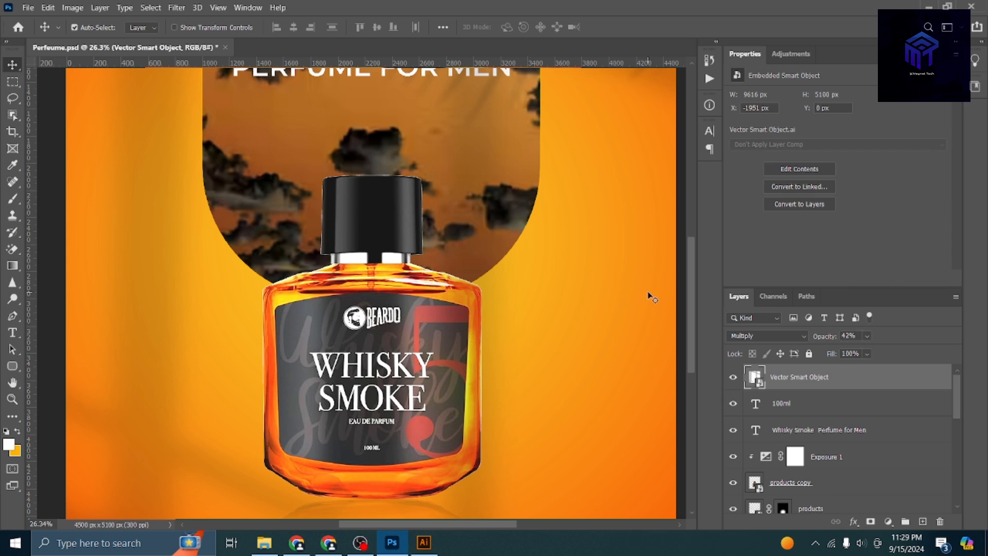
Invert the Exposure adjustment's layer mask to black.
key(ctrl+minus)
key(ctrl+minus)
key(ctrl+minus)
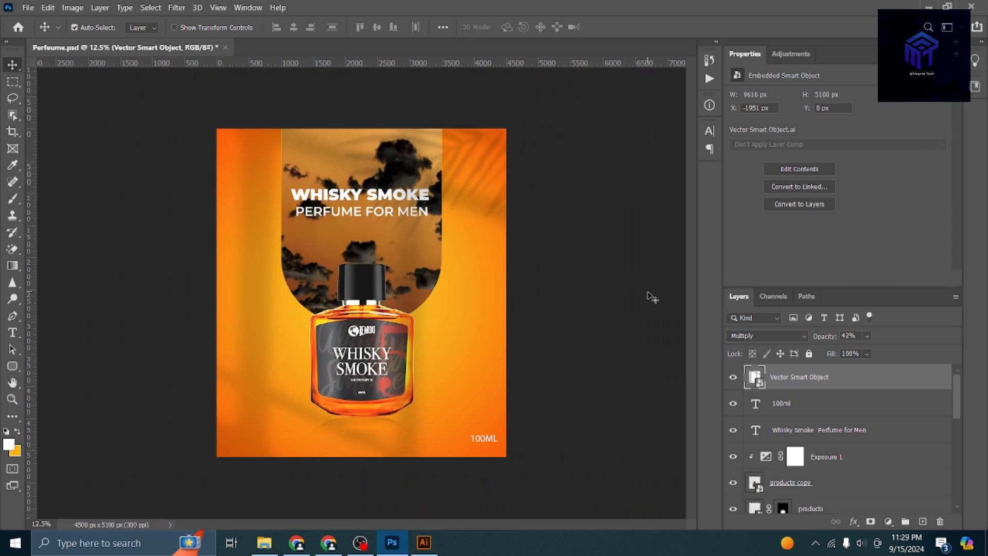
scroll(834, 448, down, 1)
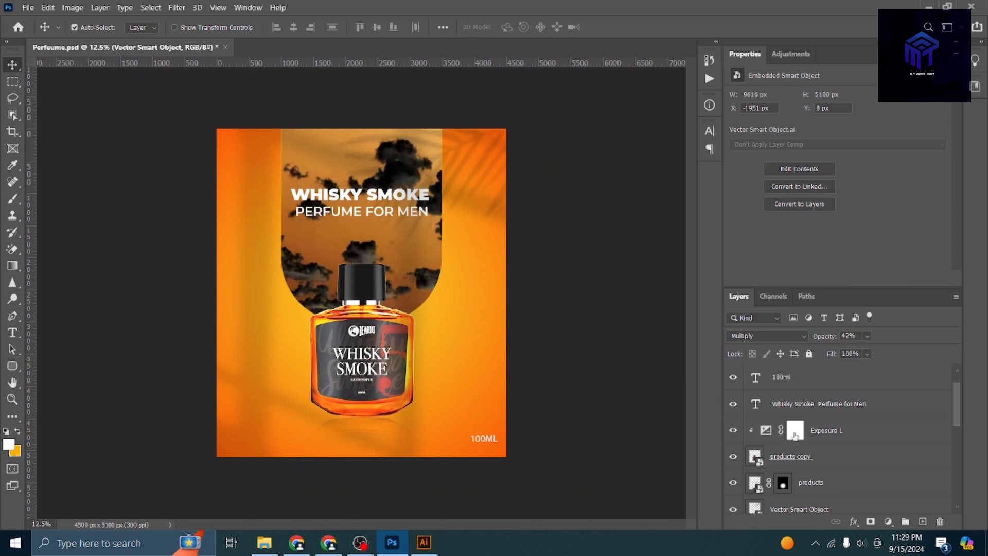
click(796, 432)
key(ctrl+i)
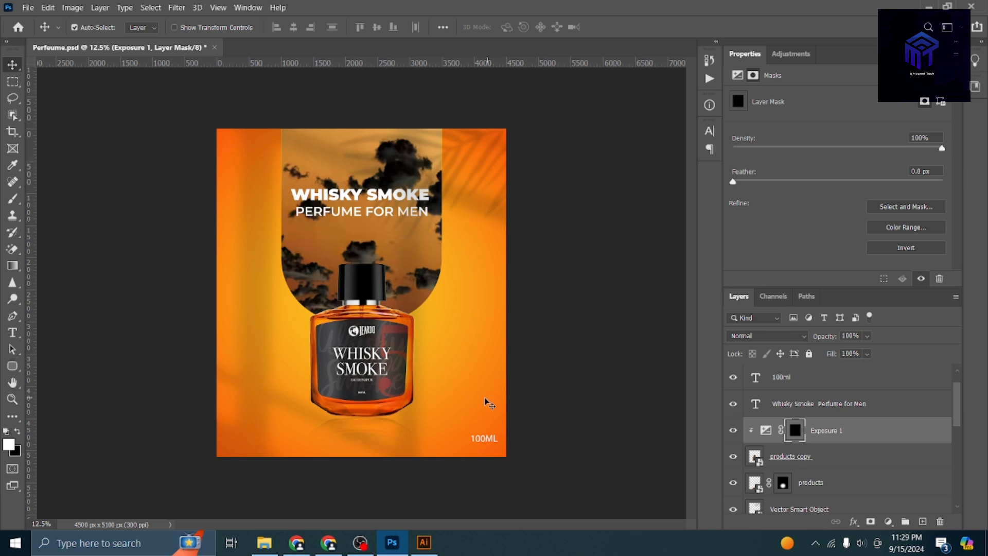
Paint white on the Exposure mask over the bottle's cap and outer glass edges with a brush of about 1100 px.
scroll(441, 373, up, 3)
click(12, 198)
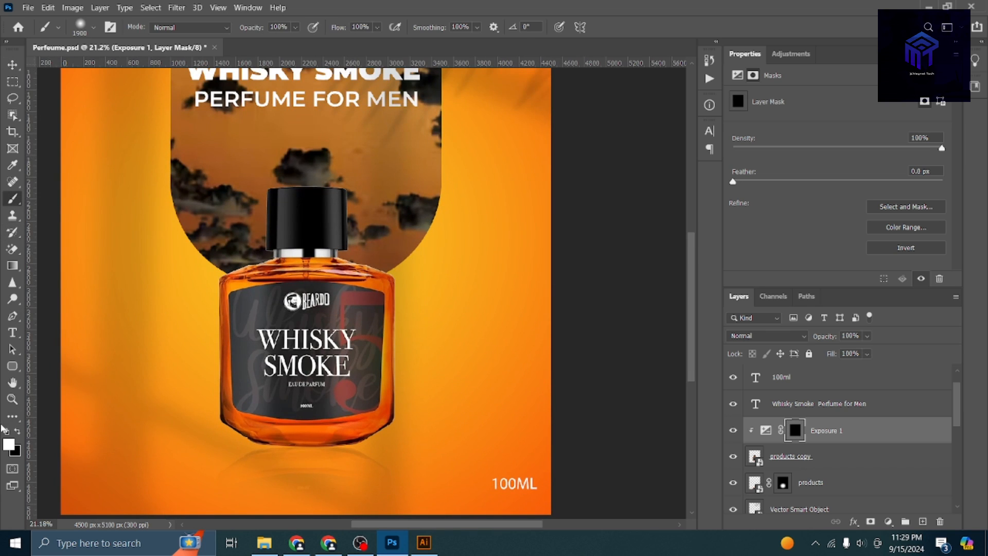
key(bracketleft)
key(bracketleft)
key(bracketleft)
key(bracketleft)
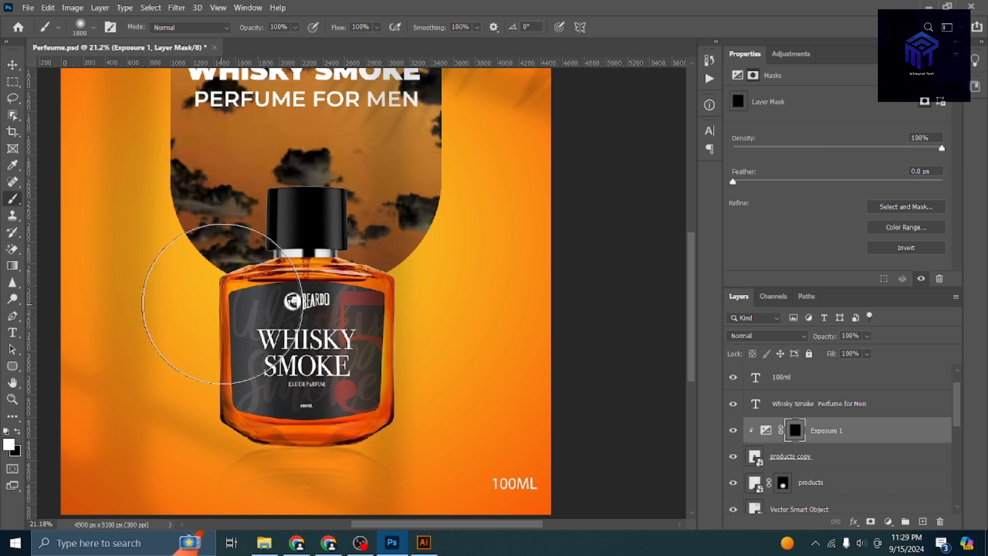
key(bracketleft)
key(bracketleft)
key(bracketleft)
key(bracketleft)
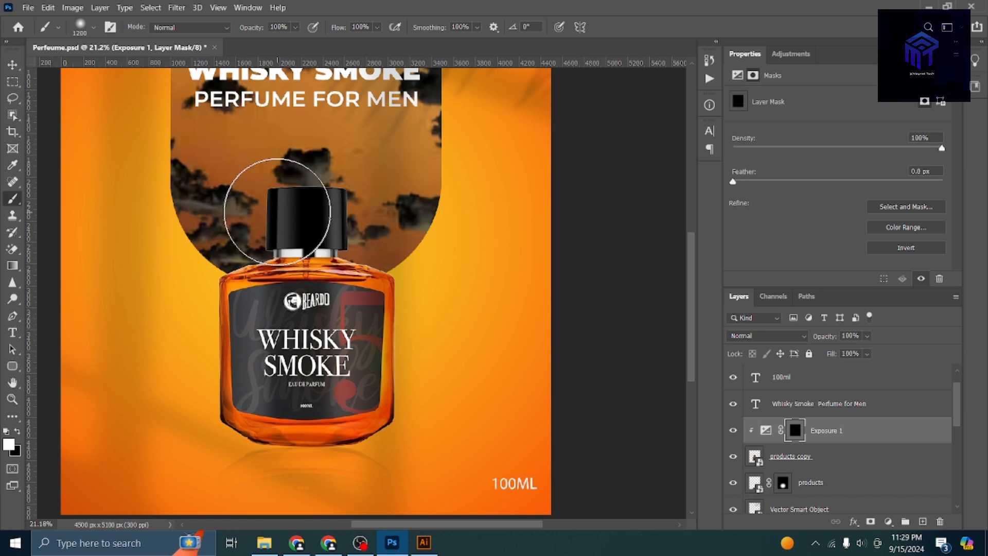
click(275, 206)
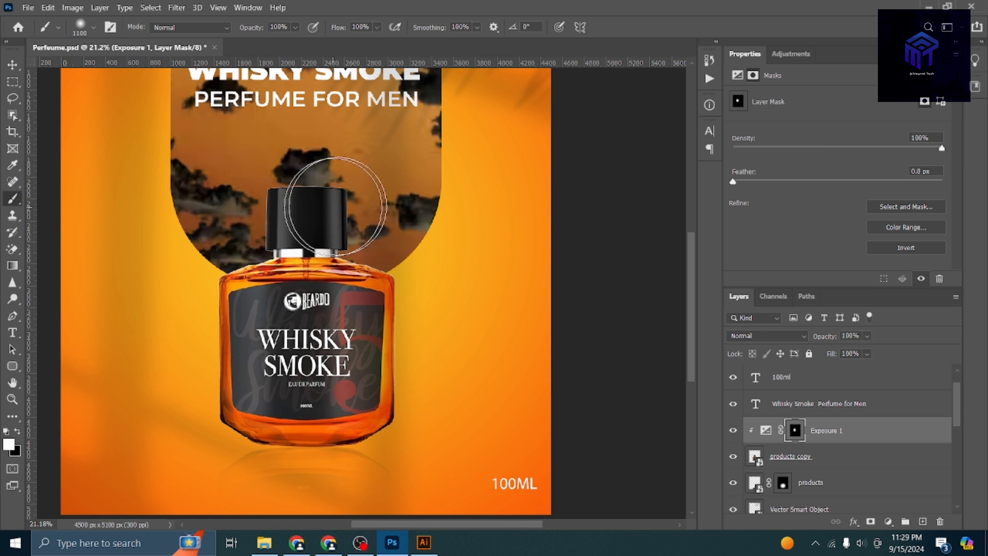
click(365, 221)
mouse_move(360, 241)
mouse_down()
mouse_move(378, 259)
mouse_move(385, 292)
mouse_move(348, 391)
mouse_move(342, 464)
mouse_up()
mouse_move(212, 376)
mouse_down()
mouse_move(220, 493)
mouse_move(226, 499)
mouse_move(289, 468)
mouse_up()
scroll(503, 407, down, 4)
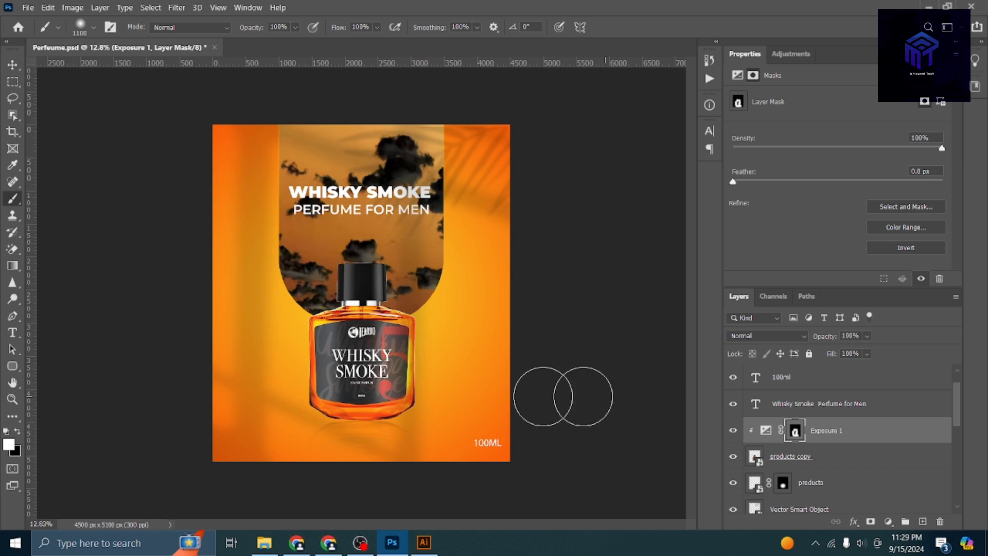
scroll(404, 290, up, 3)
drag(404, 292, 422, 498)
key(ctrl+0)
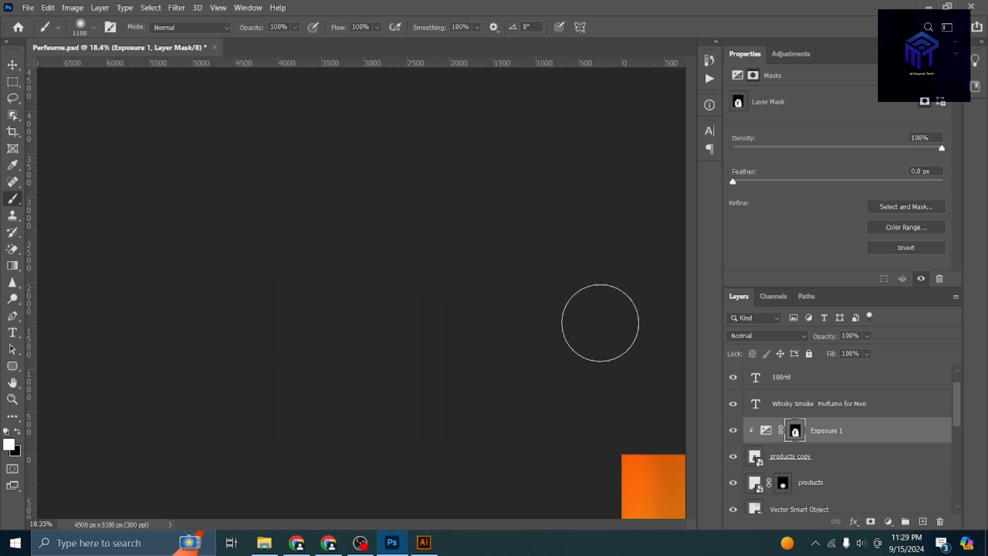
Add an Inner Shadow effect to the products copy layer.
click(782, 466)
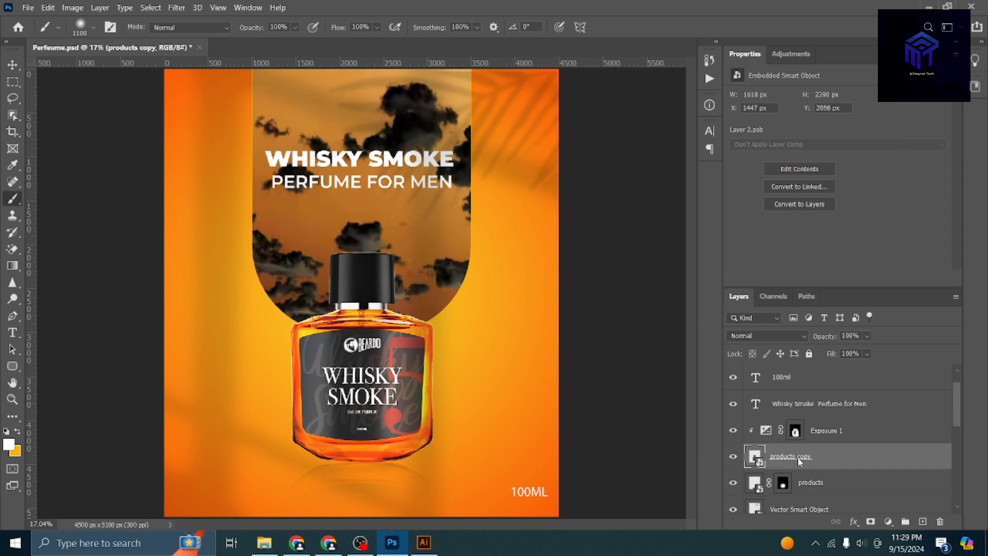
right_click(798, 457)
click(837, 9)
click(527, 256)
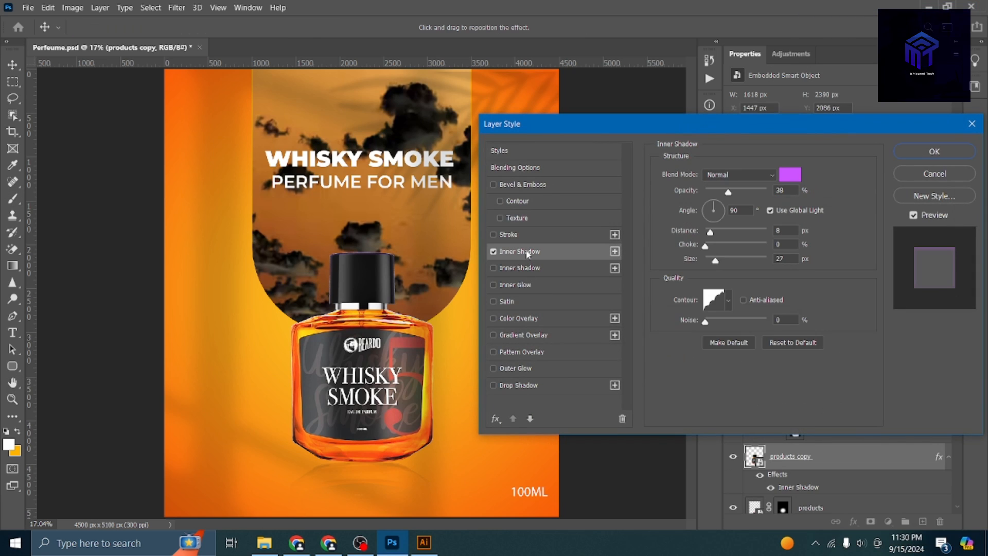
Try a black inner shadow on the bottle, with opacity at 100% and at 48%.
click(786, 175)
drag(693, 301, 478, 485)
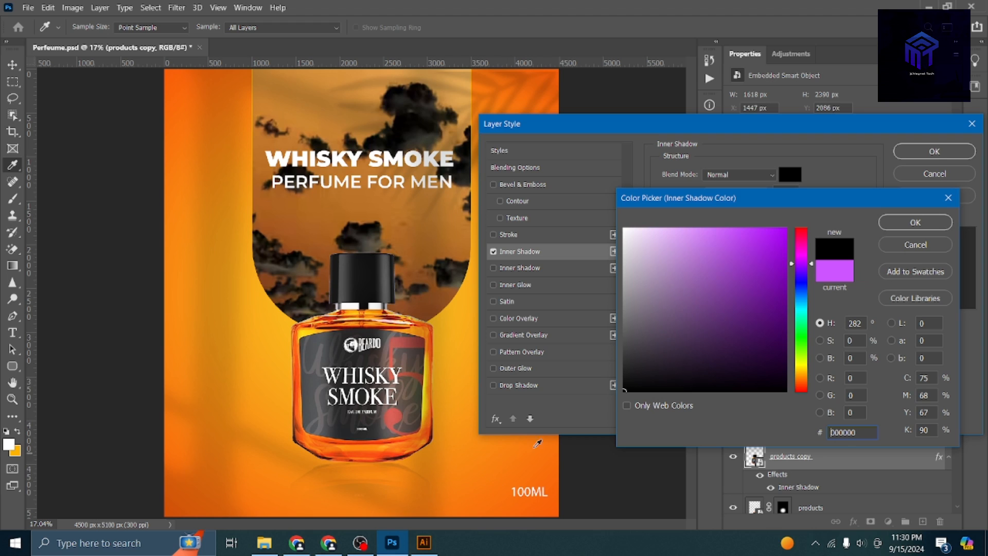
click(916, 223)
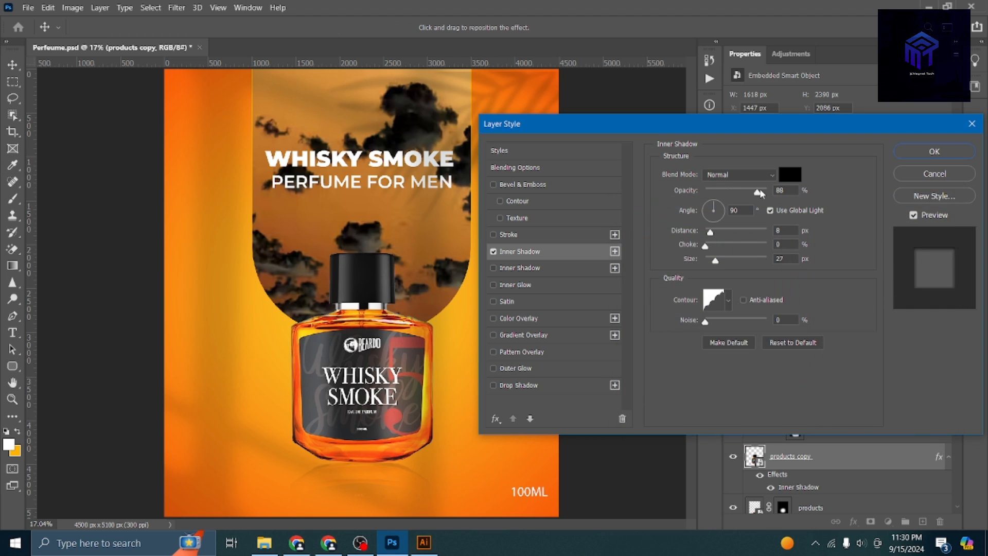
drag(762, 192, 769, 192)
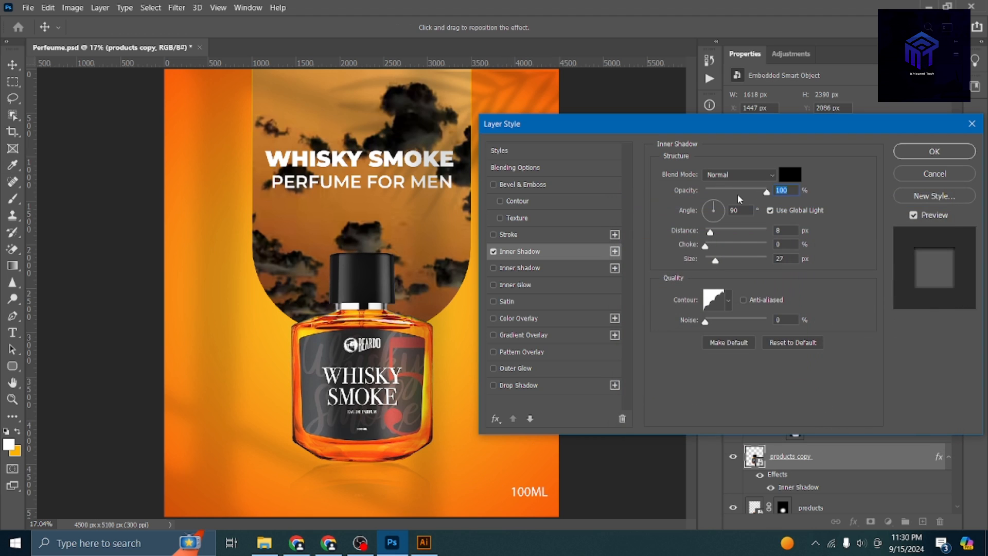
click(761, 192)
drag(760, 192, 735, 192)
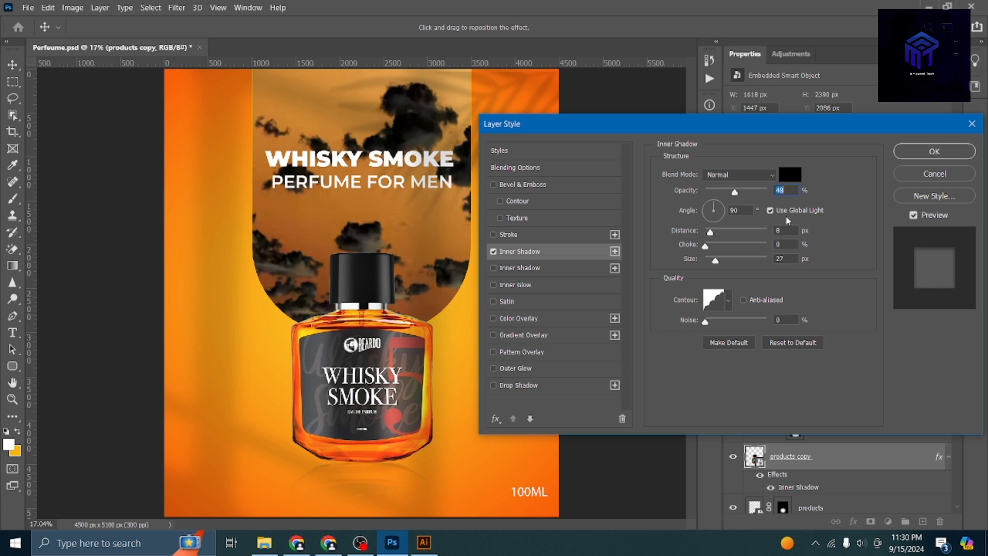
Set the inner shadow's color to #201f20 and its opacity to about 35%, apply the effect and save the poster.
click(790, 175)
drag(739, 261, 585, 406)
drag(644, 261, 608, 192)
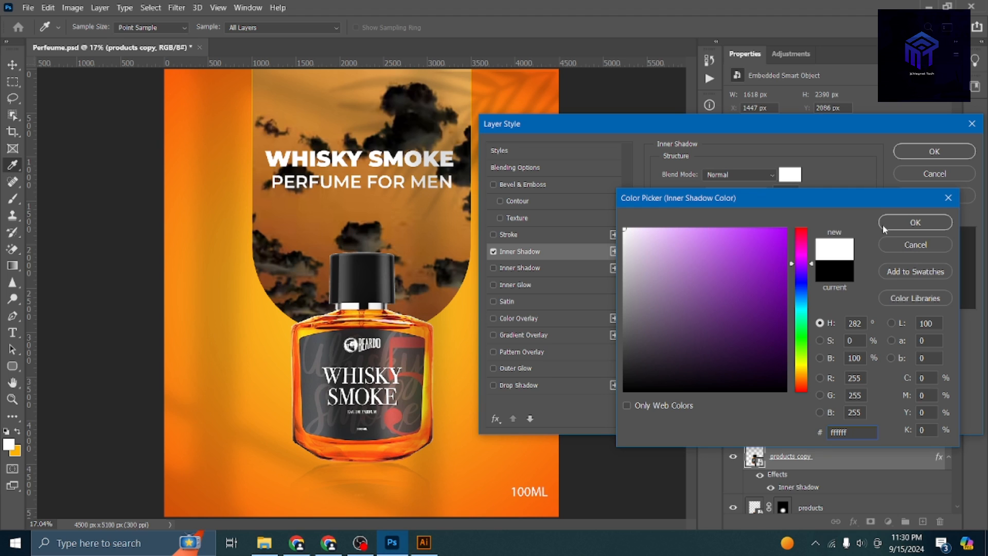
click(629, 369)
drag(629, 368, 627, 372)
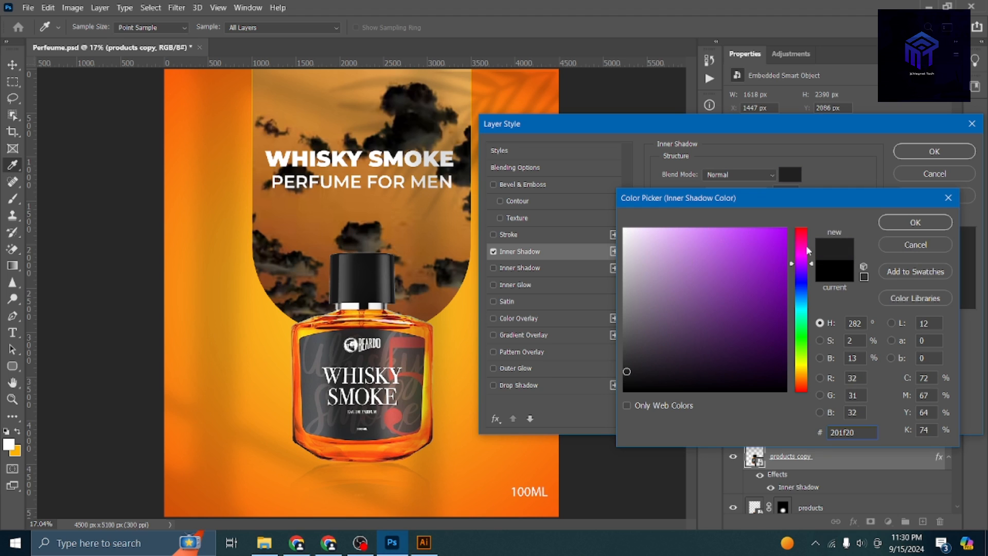
click(916, 221)
drag(728, 191, 731, 195)
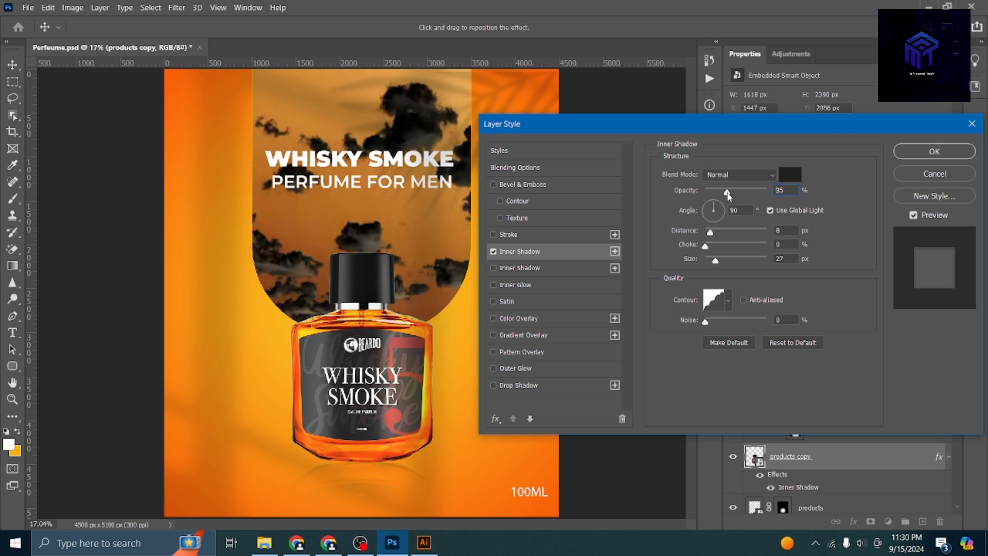
click(935, 152)
key(ctrl+s)
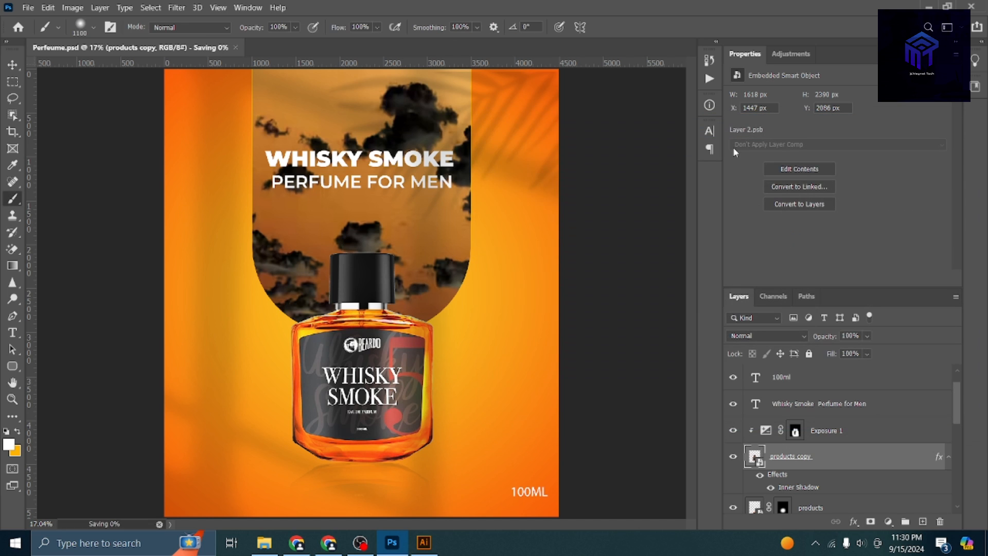
Raise the masked products reflection layer's opacity to 55% and save the poster.
scroll(317, 342, up, 5)
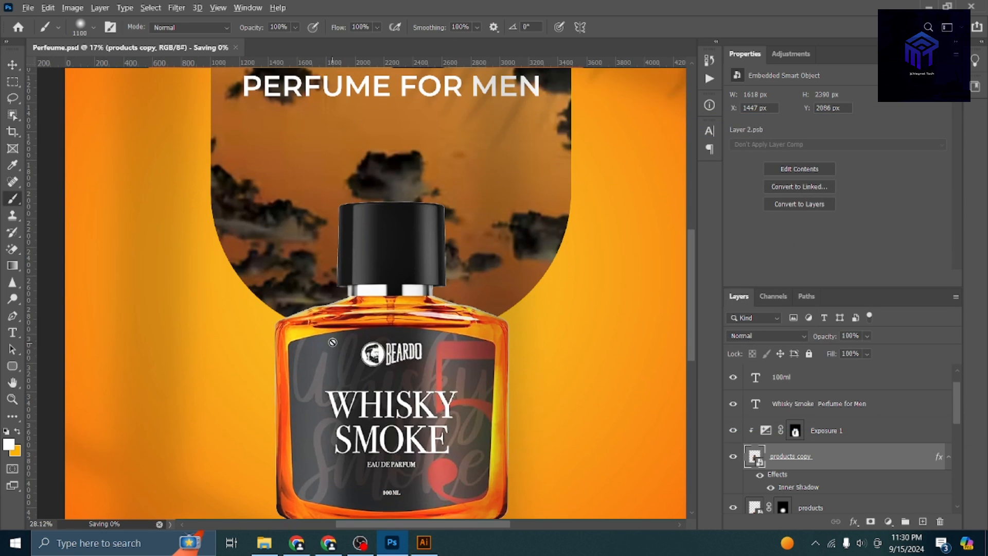
scroll(333, 343, down, 4)
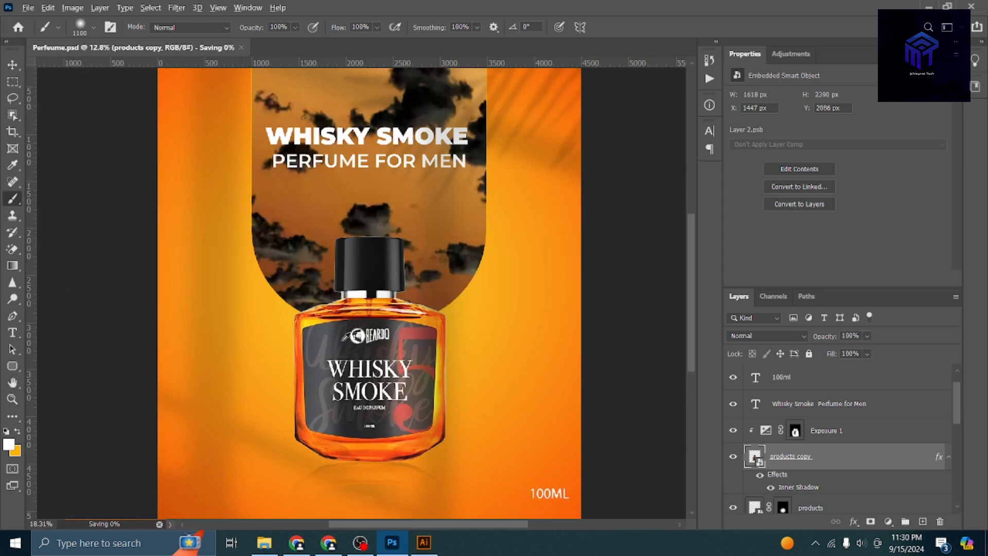
scroll(521, 402, down, 2)
scroll(428, 336, down, 2)
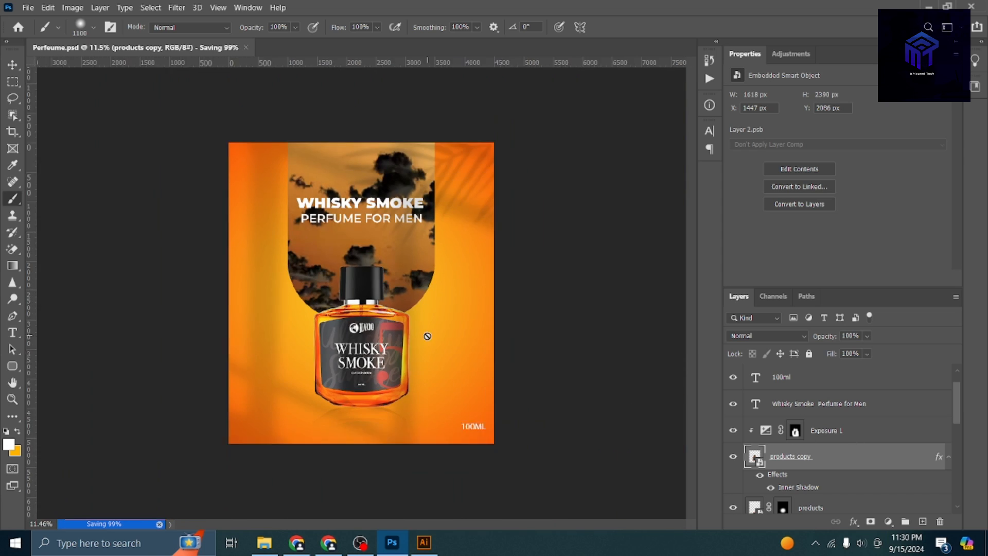
scroll(818, 484, down, 1)
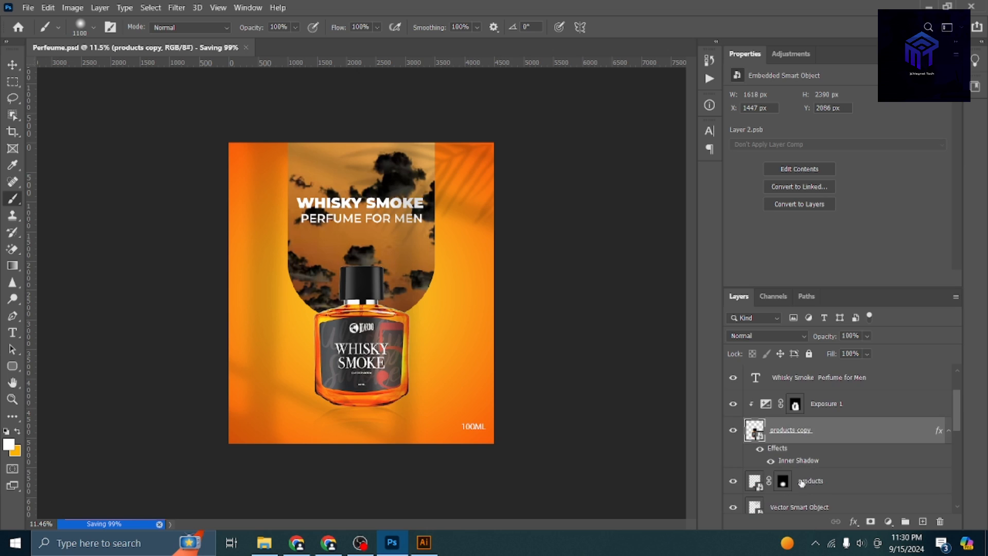
click(826, 482)
click(867, 336)
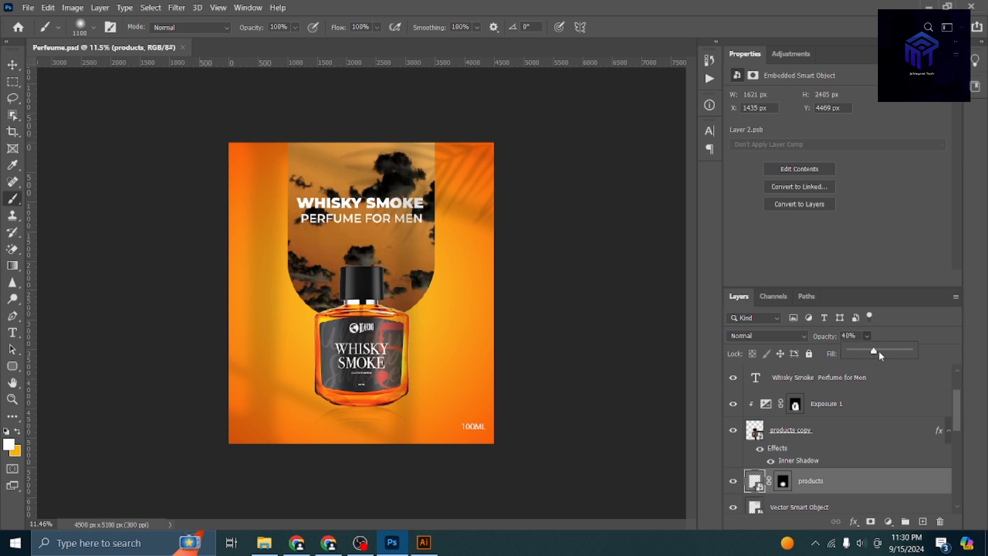
drag(879, 352, 884, 353)
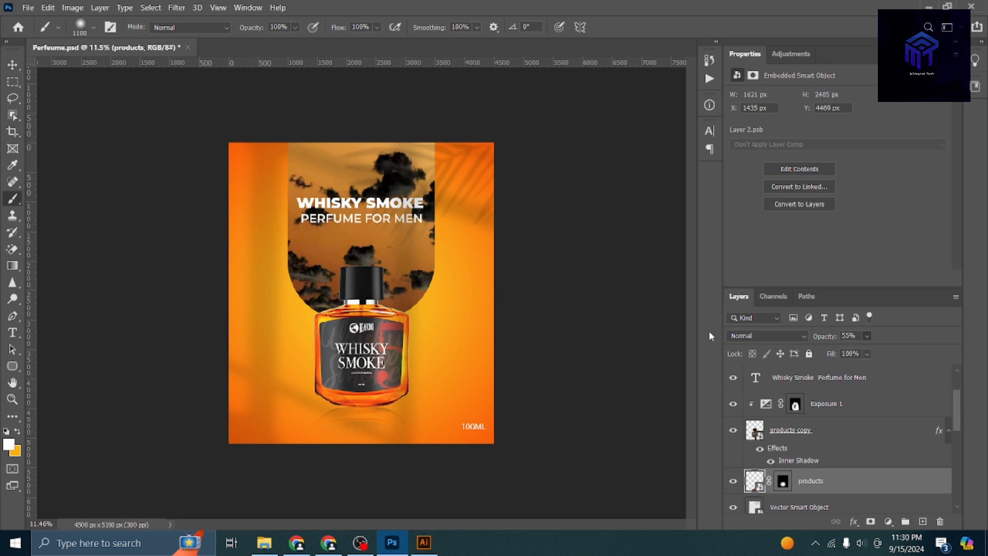
key(ctrl+s)
click(12, 65)
click(565, 226)
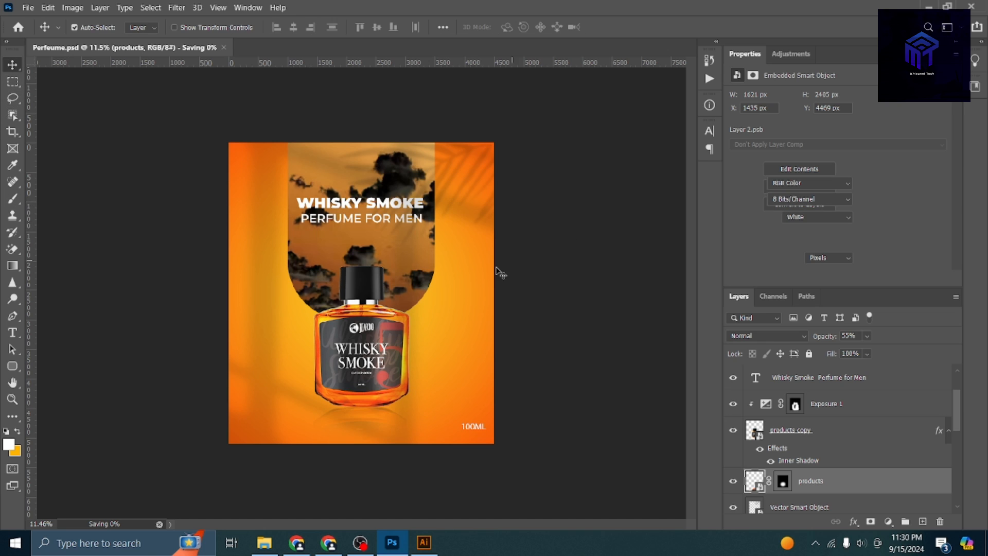
scroll(478, 275, up, 2)
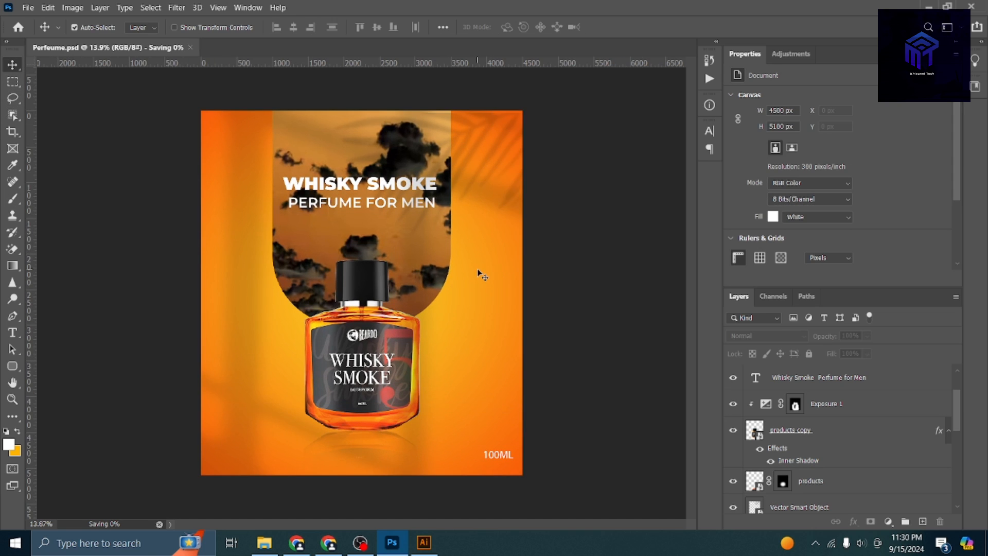
scroll(441, 323, up, 2)
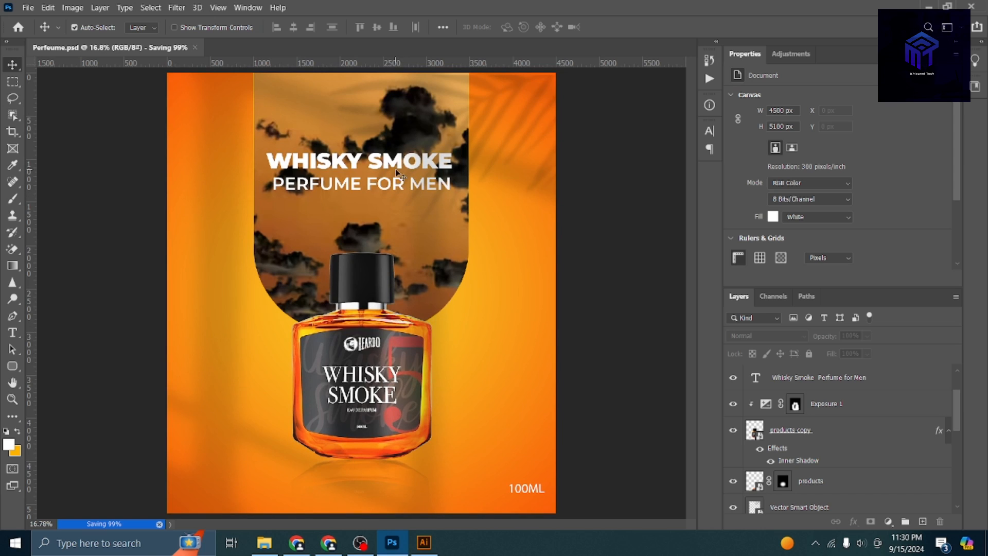
Undo the accidental move of the shadow overlay smart object and lock its layer.
drag(395, 170, 392, 138)
key(ctrl+z)
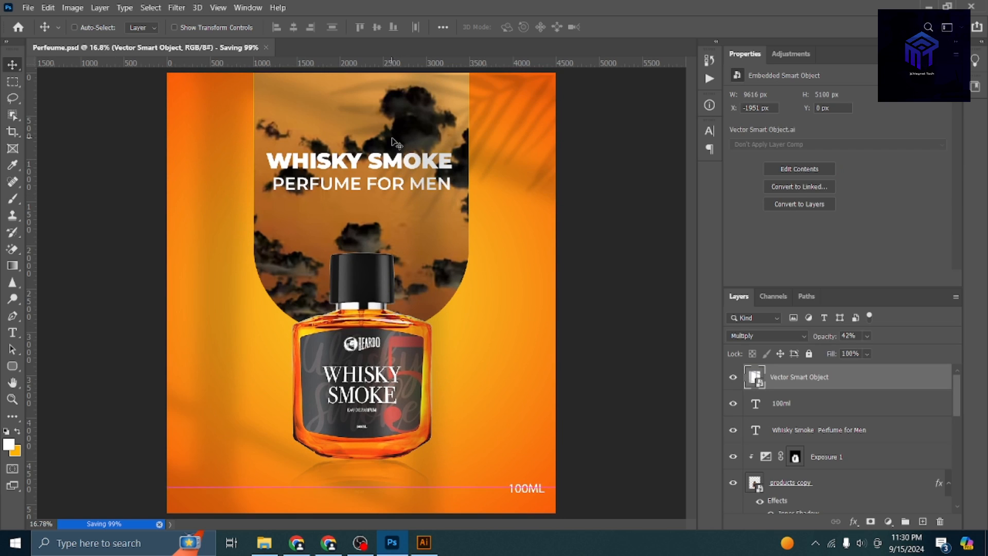
click(809, 353)
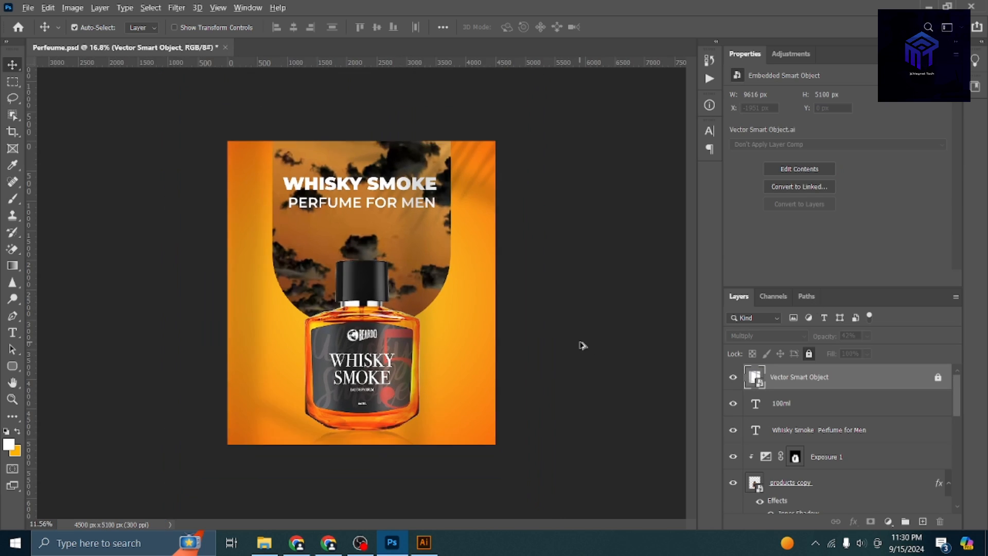
Add uniform noise of 2.96% to the layer mask of the Exposure 1 adjustment.
click(402, 354)
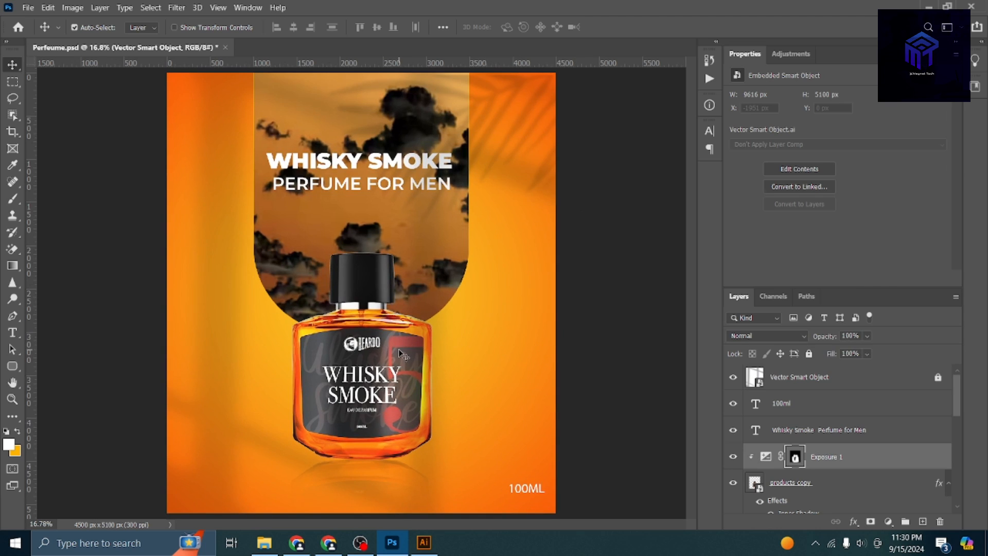
click(176, 7)
mouse_move(230, 180)
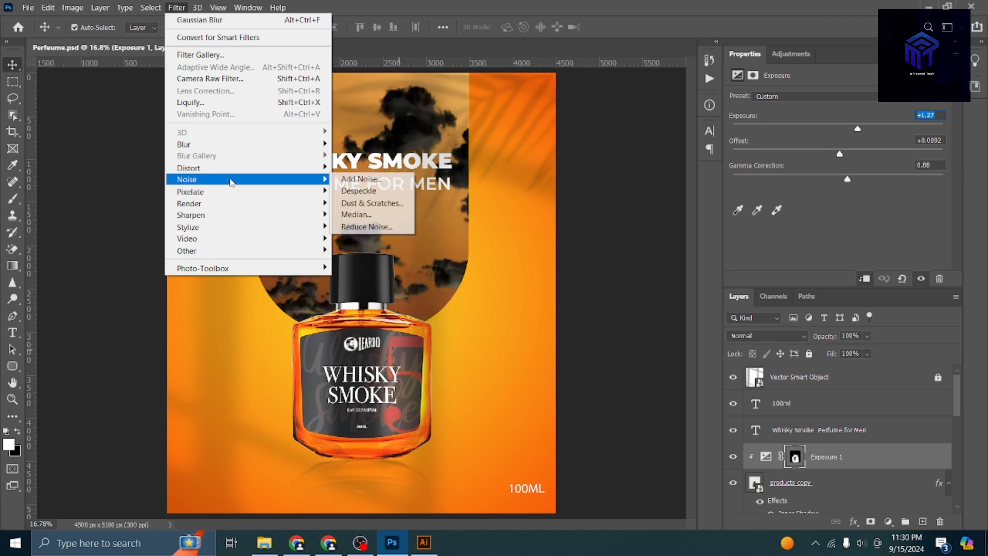
click(388, 180)
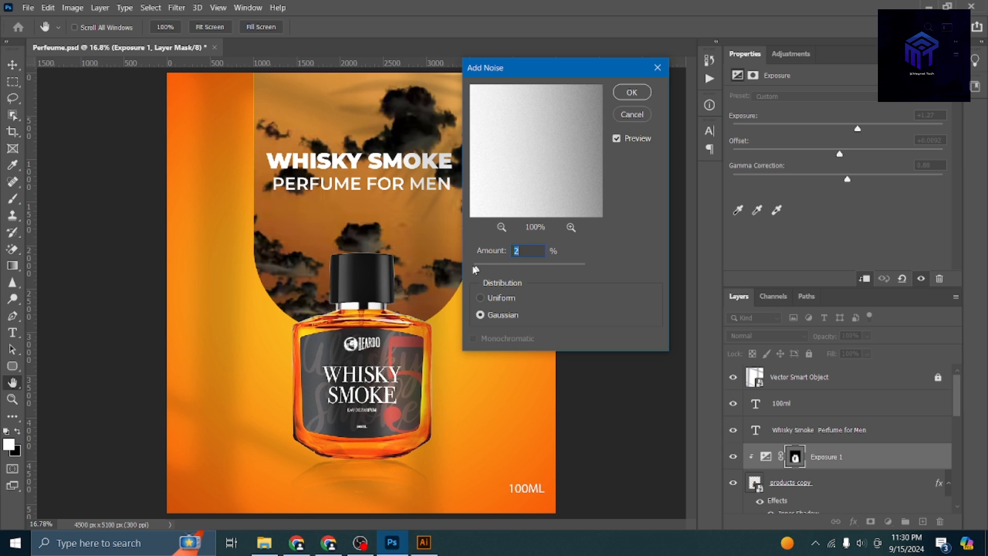
drag(473, 266, 481, 269)
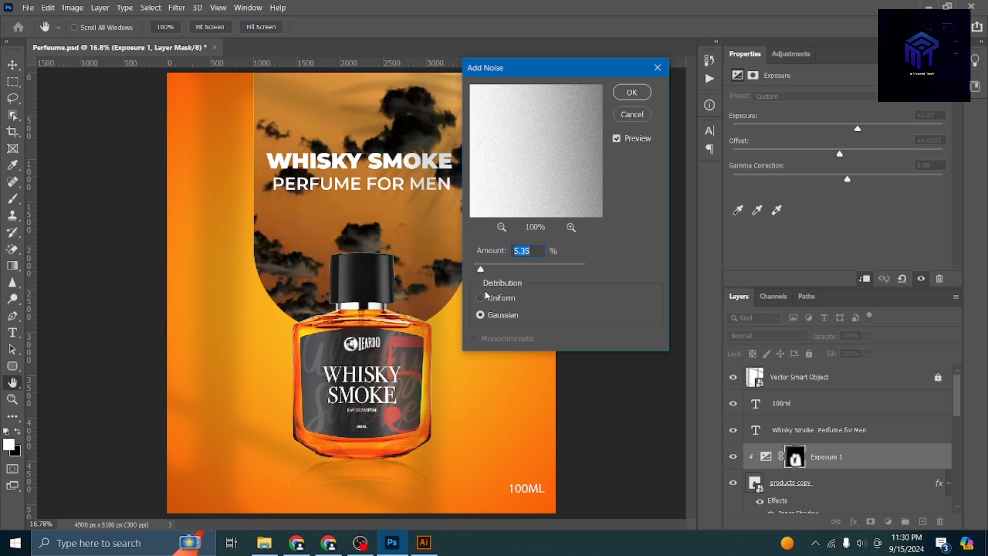
click(489, 297)
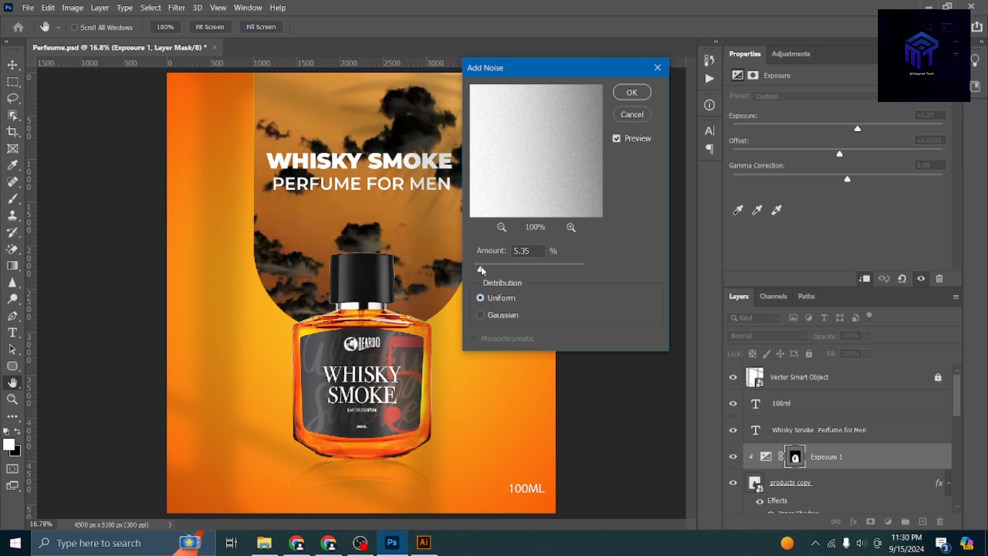
click(478, 270)
key(Return)
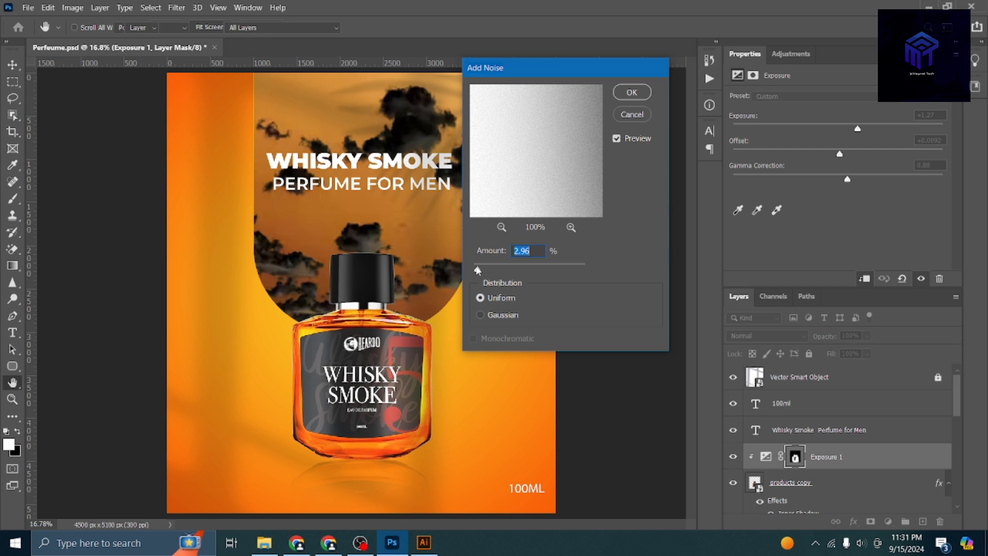
Examine the bottle's cap, neck and cut-out edges up close and within the whole poster.
key(ctrl+plus)
key(ctrl+plus)
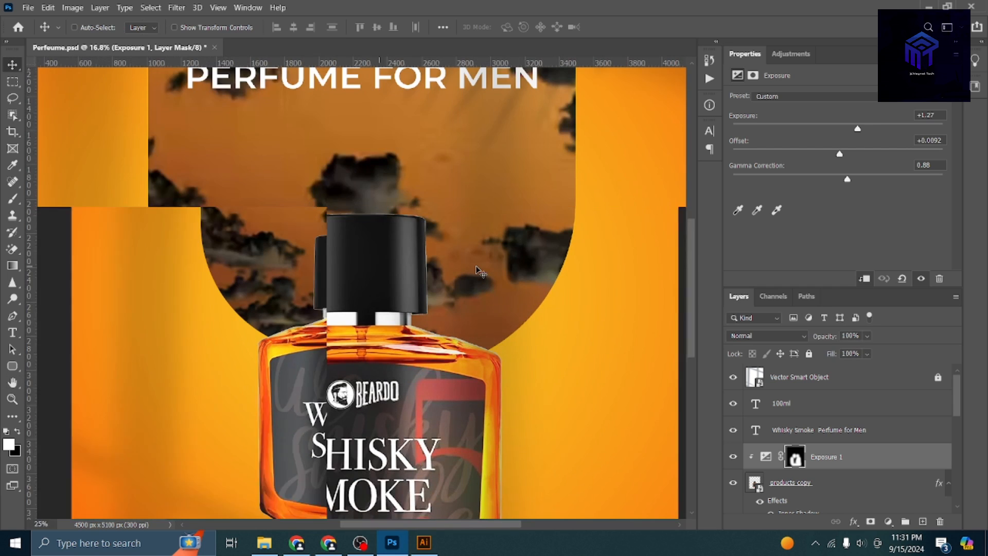
key(ctrl+plus)
key(ctrl+plus)
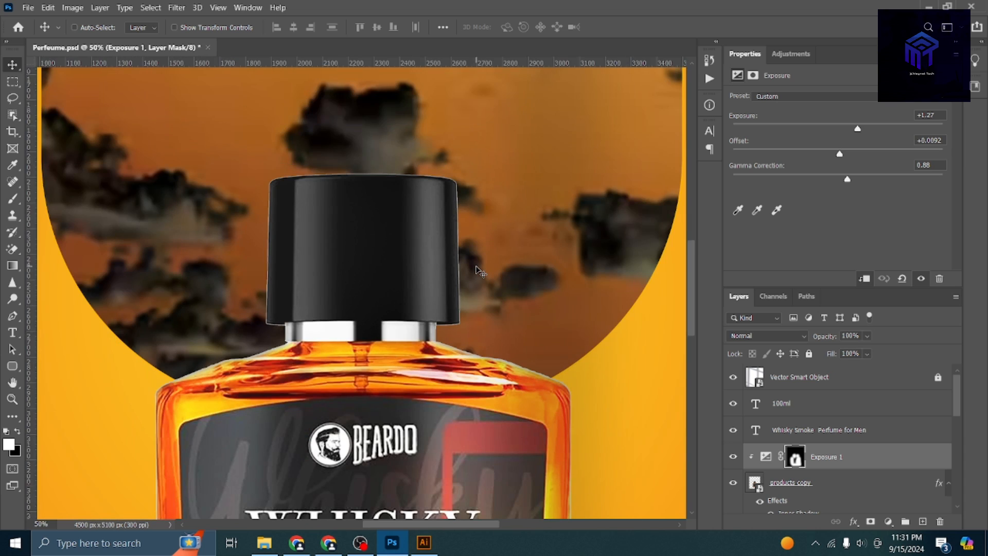
key(ctrl+minus)
key(ctrl+minus)
key(ctrl+minus)
key(ctrl+minus)
key(ctrl+minus)
key(ctrl+minus)
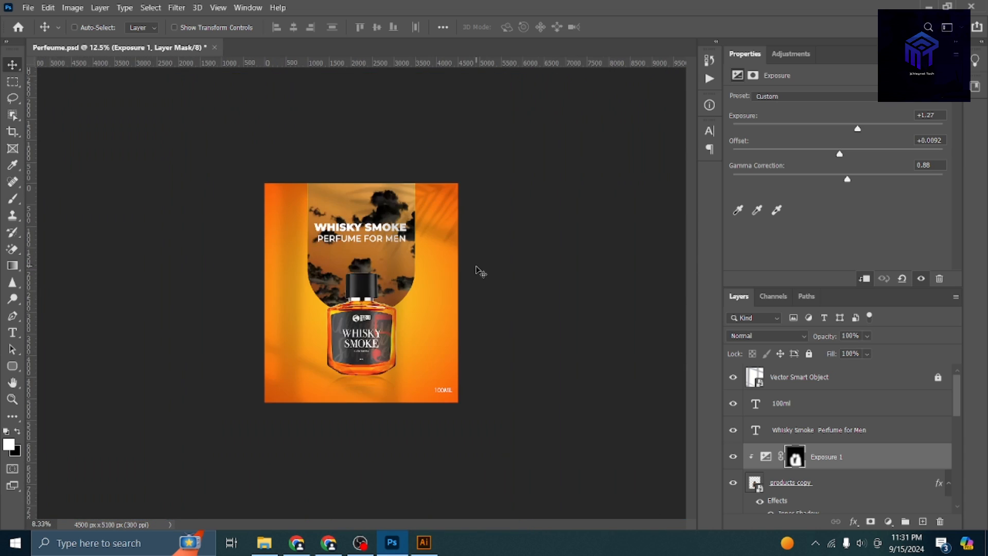
key(ctrl+plus)
key(ctrl+plus)
key(ctrl+plus)
key(ctrl+plus)
key(ctrl+plus)
key(ctrl+plus)
key(ctrl+plus)
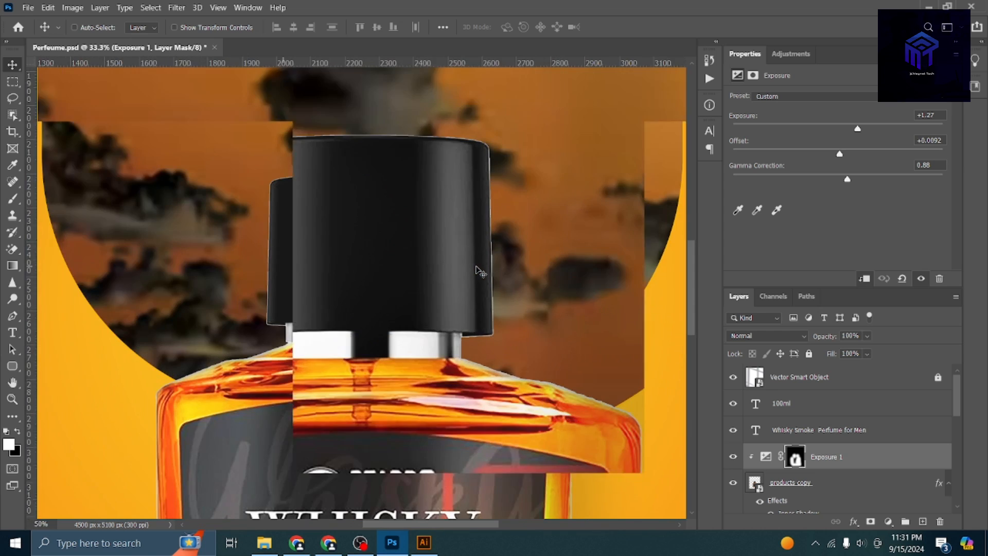
scroll(172, 411, up, 6)
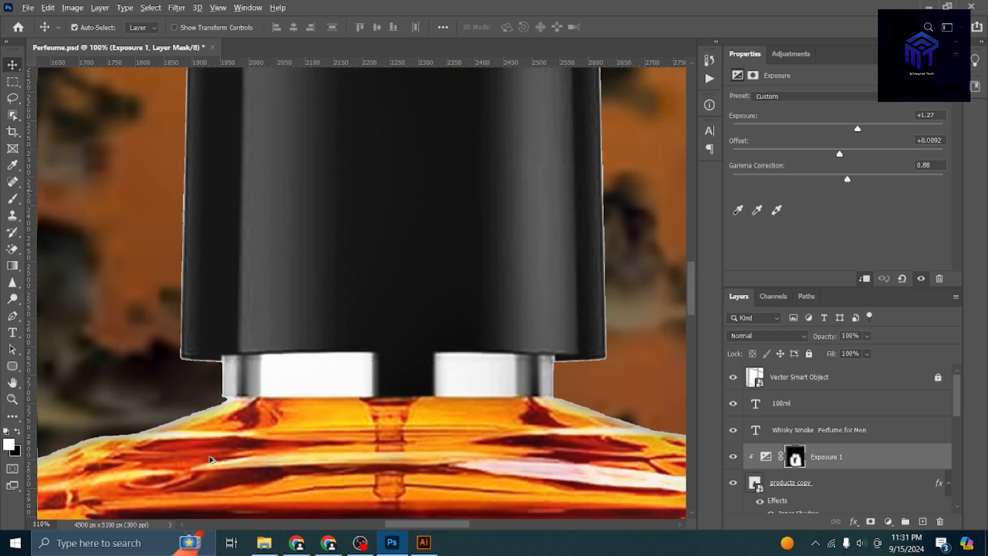
scroll(230, 394, down, 6)
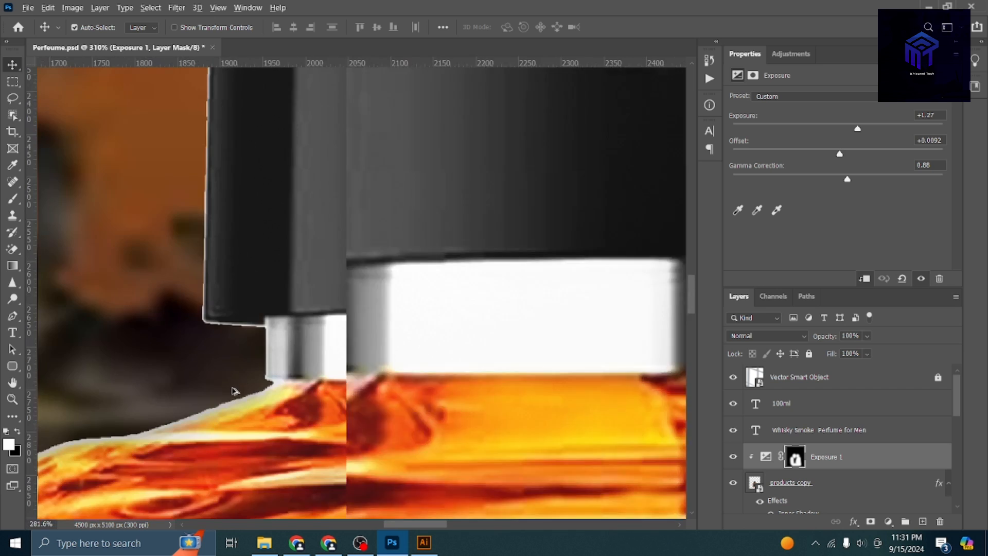
scroll(369, 381, down, 8)
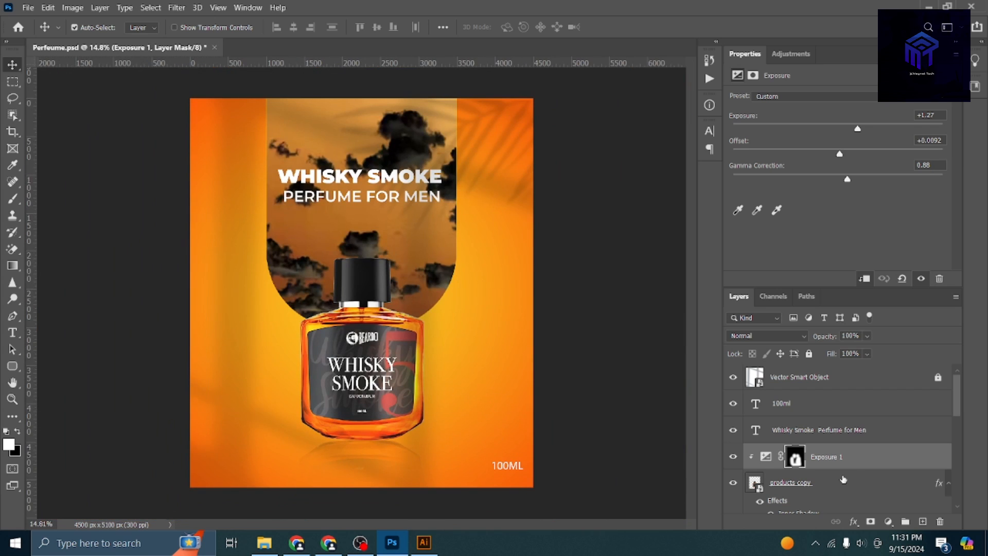
Paint soft white strokes along both sides of the bottle with a 1400 px brush on a new layer clipped to products copy.
click(844, 480)
click(923, 521)
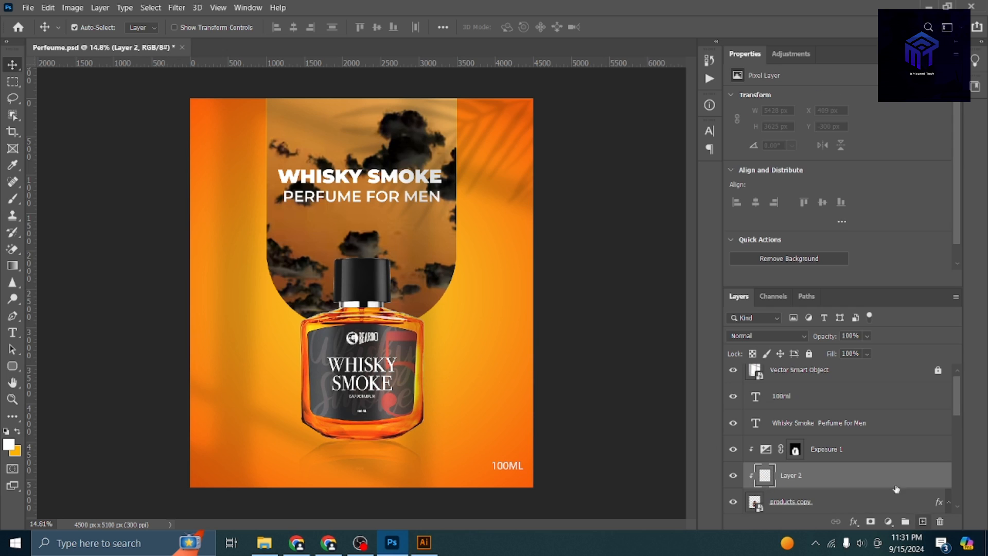
click(13, 199)
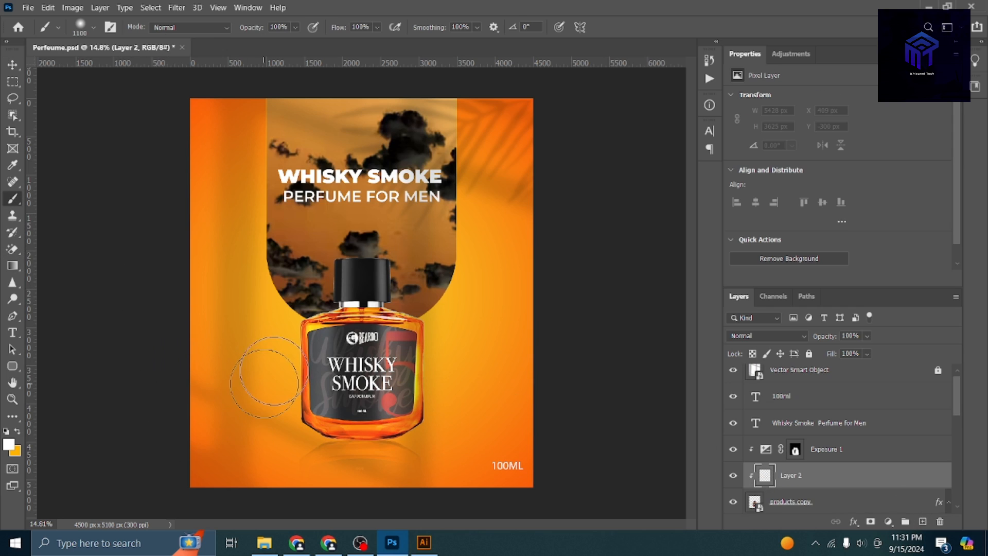
key(bracketright)
key(bracketright)
key(bracketright)
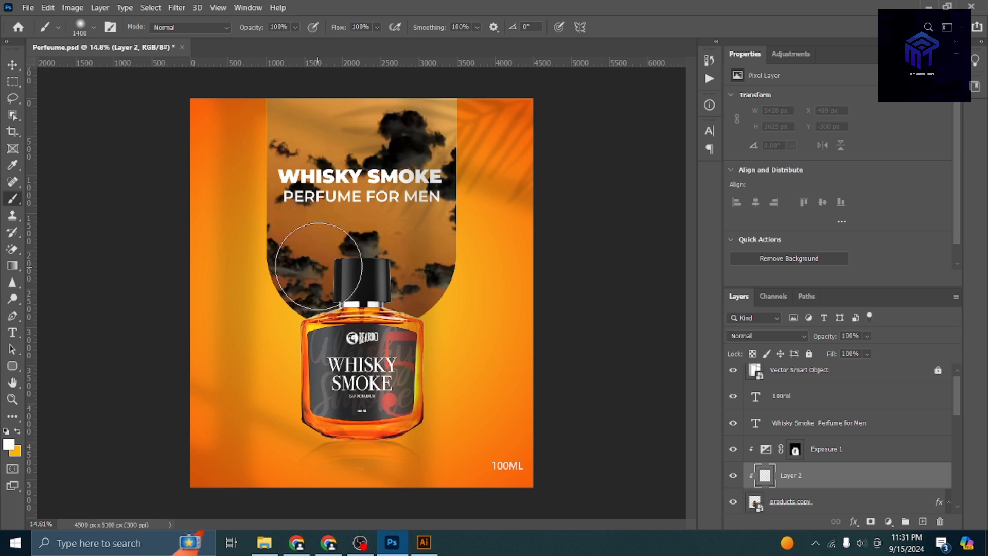
mouse_move(314, 280)
mouse_down()
mouse_move(327, 334)
mouse_move(288, 420)
mouse_move(312, 442)
mouse_up()
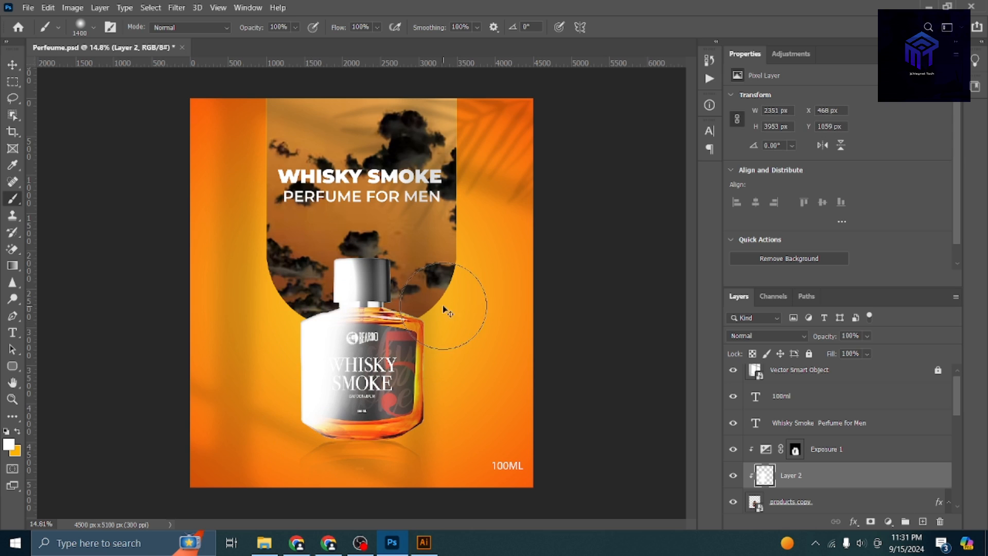
key(ctrl+z)
drag(282, 470, 286, 495)
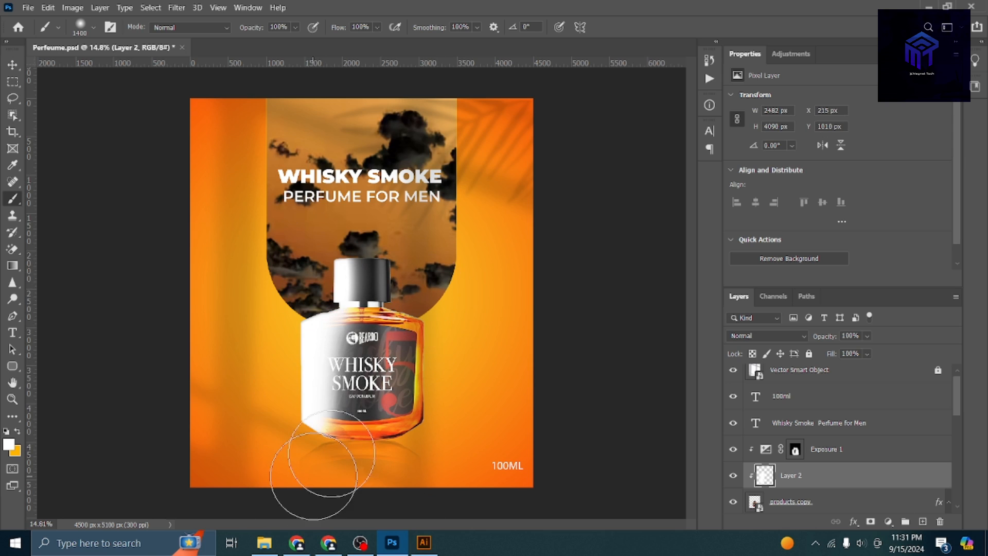
mouse_move(411, 263)
mouse_down()
mouse_move(436, 314)
mouse_move(435, 477)
mouse_up()
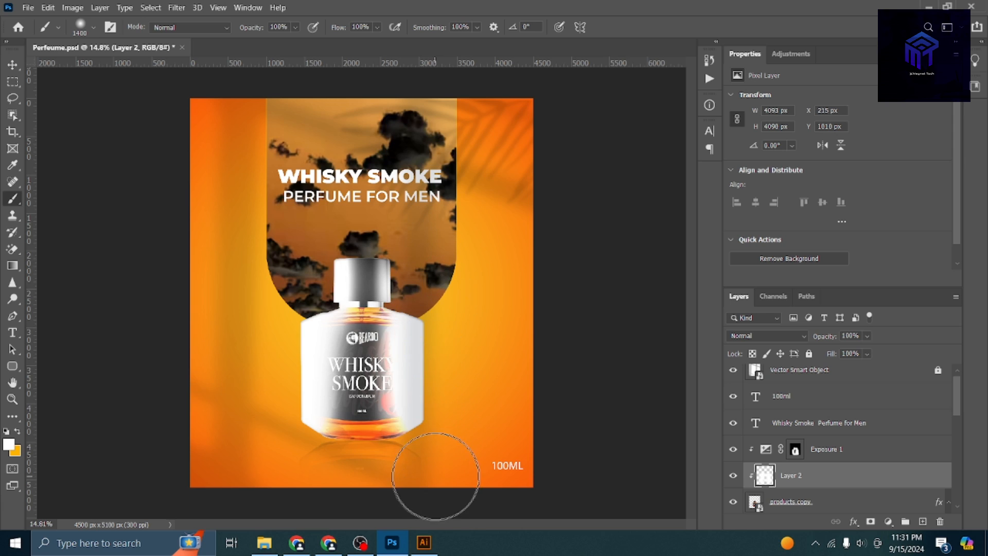
Try the Divide blend mode on Layer 2, set it to Multiply and move the layer above Exposure 1.
click(767, 336)
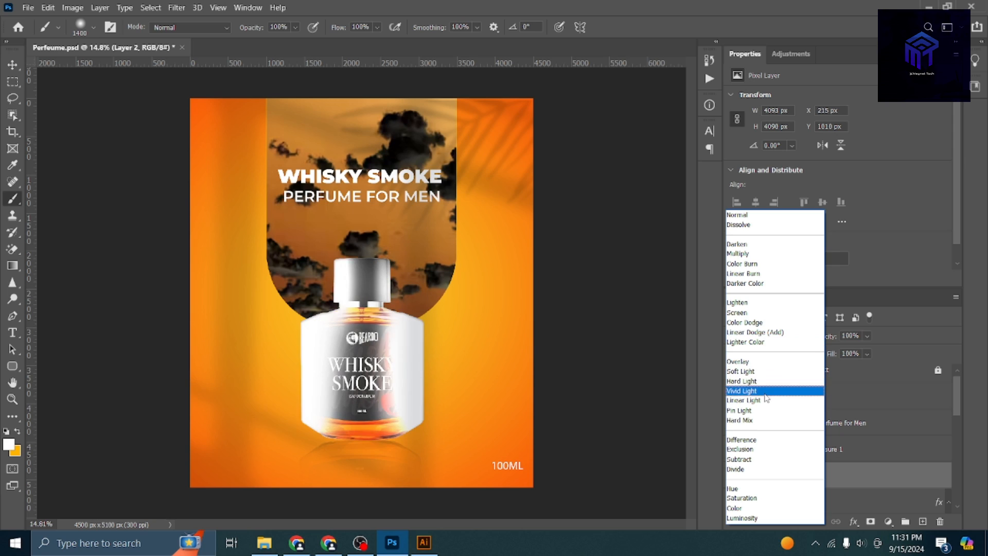
click(774, 471)
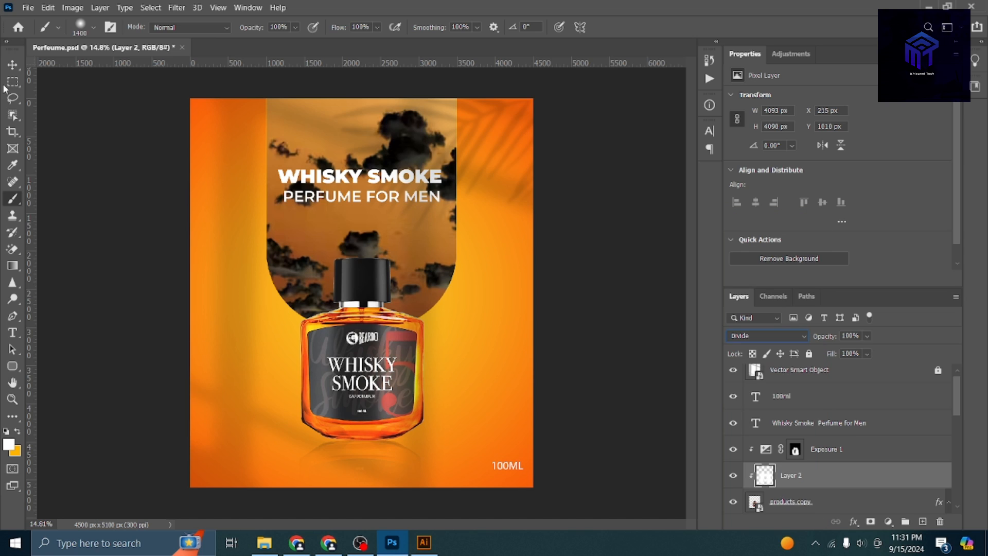
click(12, 65)
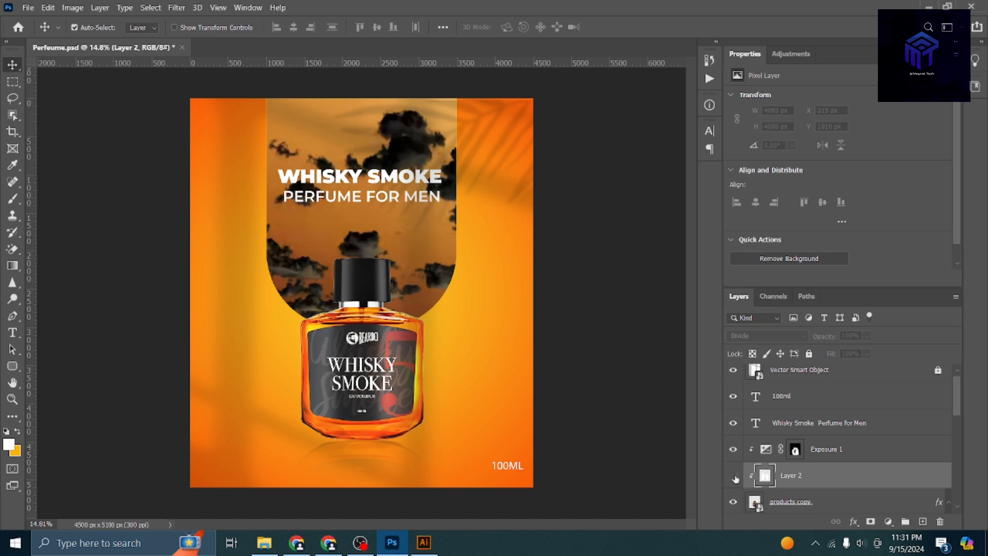
click(770, 335)
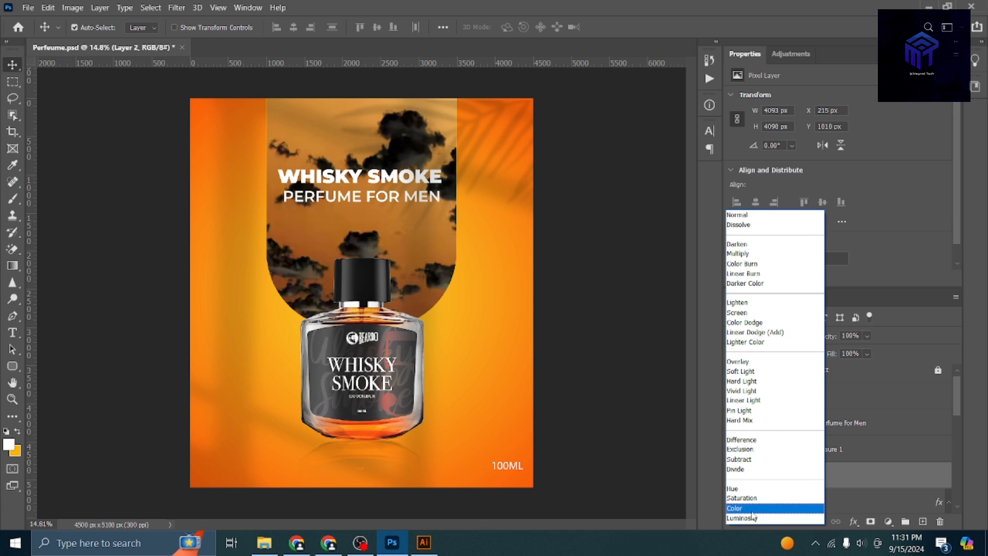
click(753, 254)
click(765, 475)
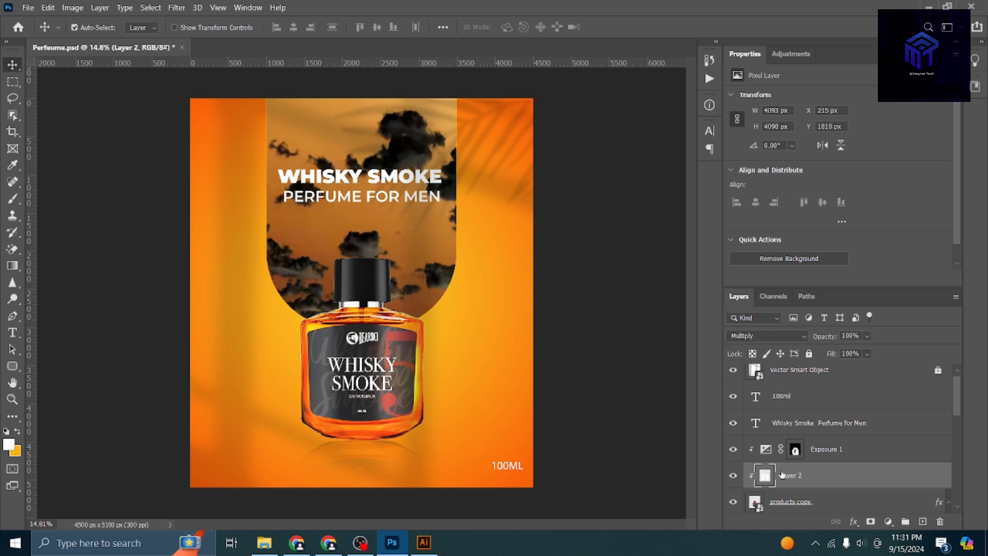
drag(804, 479, 806, 443)
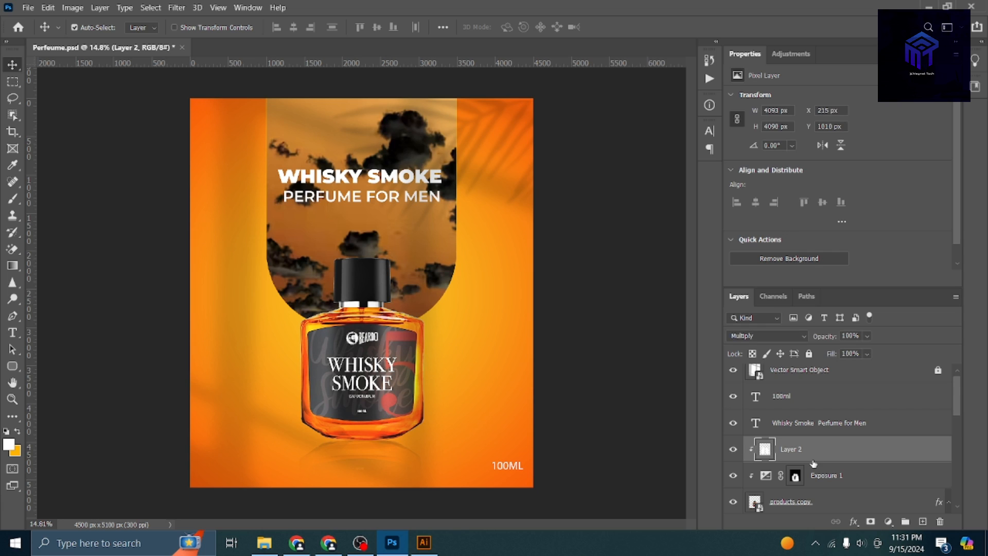
Open the Camera Raw filter on products copy and set exposure to +0.30, contrast to +11 and highlights to +16.
scroll(824, 448, down, 3)
click(850, 422)
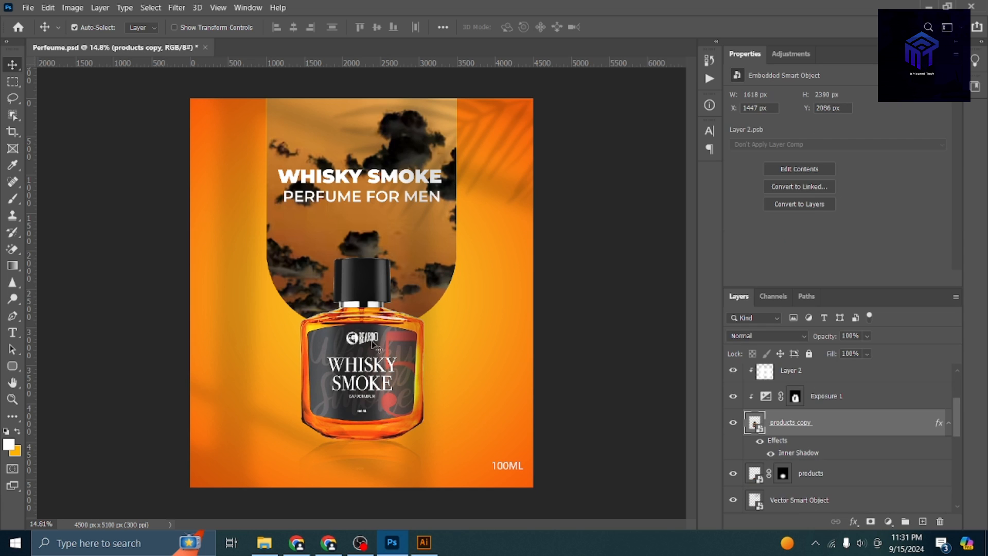
click(177, 8)
click(212, 81)
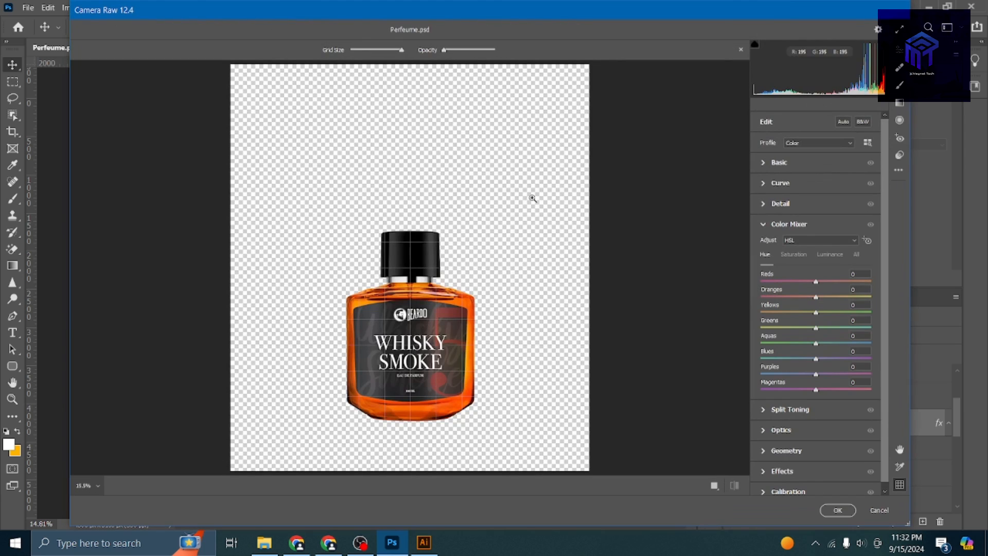
click(777, 163)
mouse_move(816, 246)
mouse_down()
mouse_move(825, 277)
mouse_move(823, 261)
mouse_up()
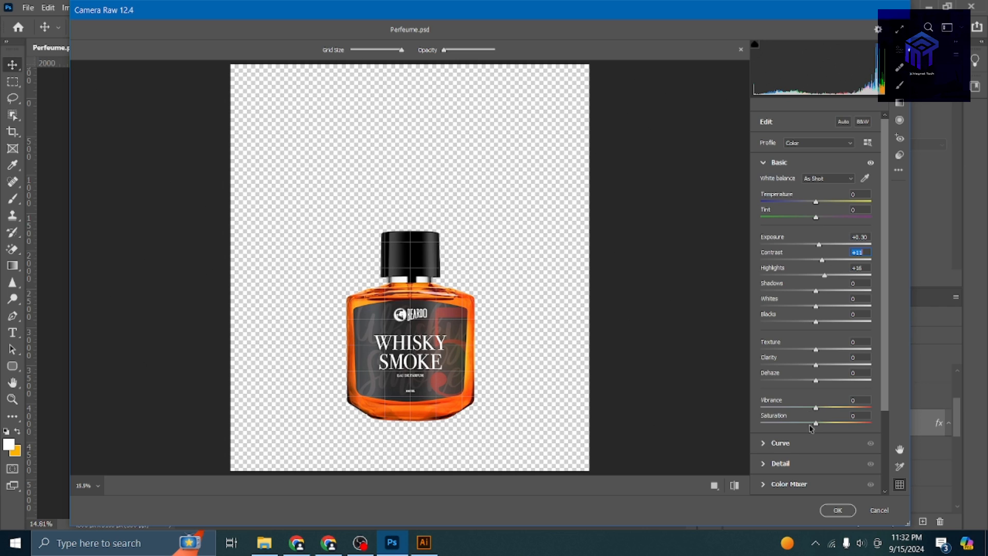
In the Color Mixer, raise the saturation of the oranges to +43 and of the reds to about +88.
scroll(810, 428, down, 3)
click(797, 411)
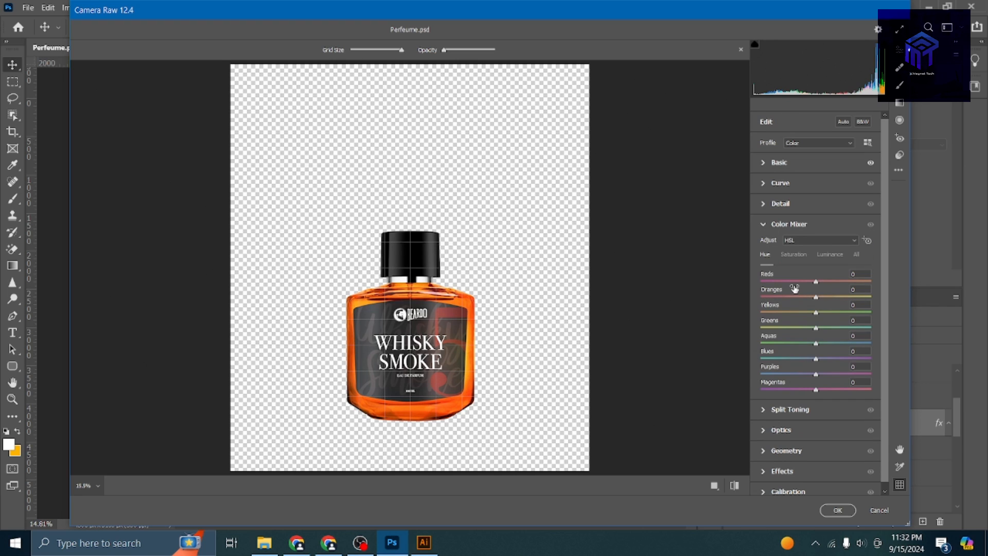
click(795, 254)
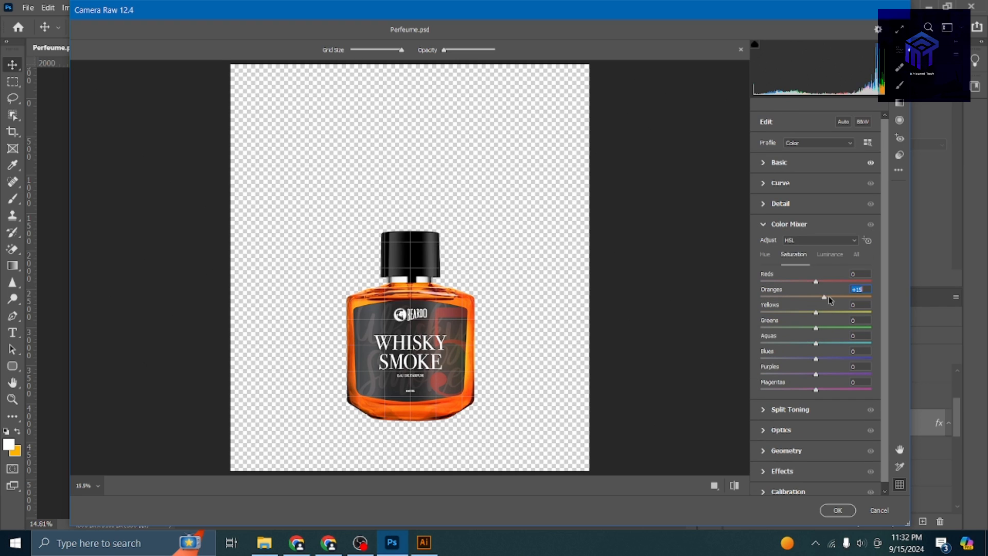
drag(829, 296, 865, 285)
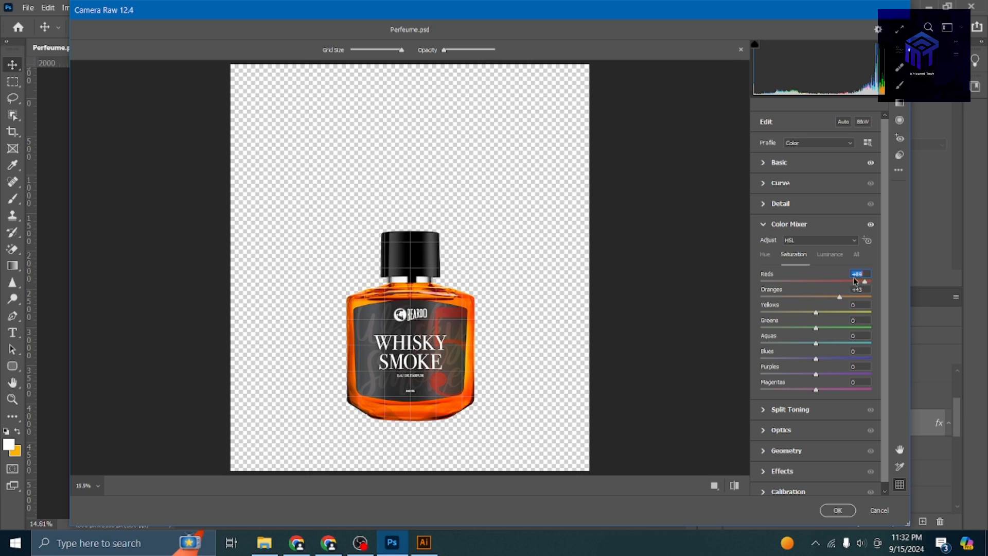
Try a darker luminance for the reds, set their hue to about -3 and apply the Camera Raw filter.
click(833, 258)
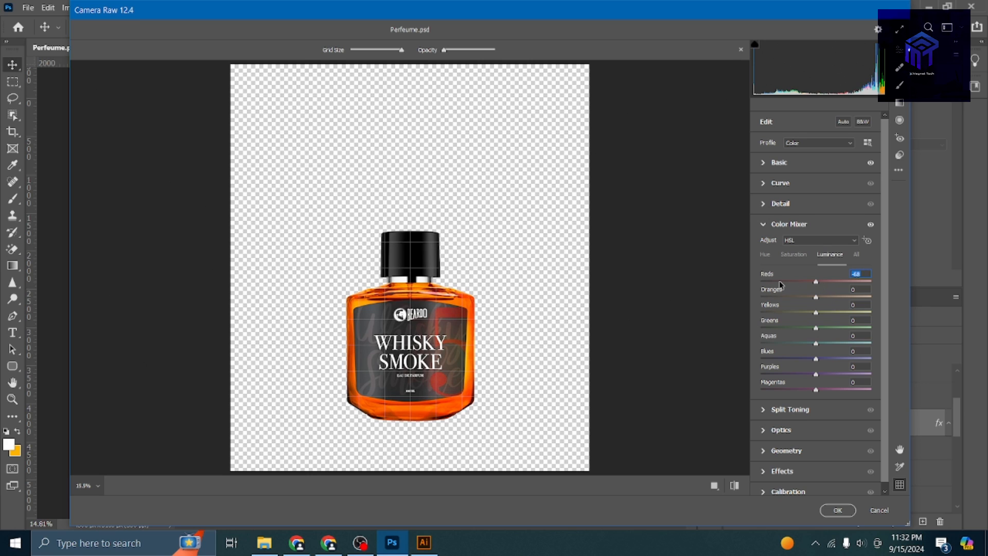
drag(779, 280, 820, 281)
click(767, 255)
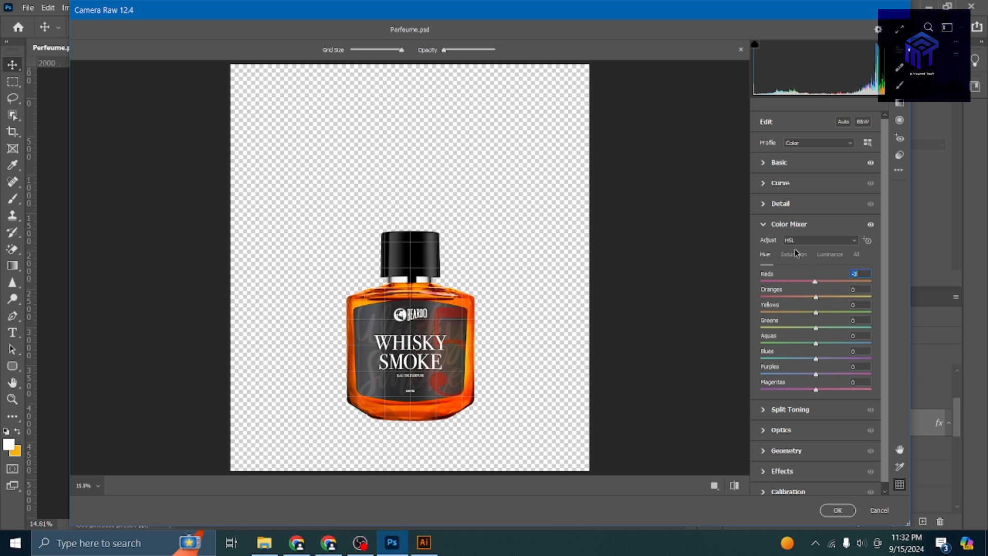
click(830, 512)
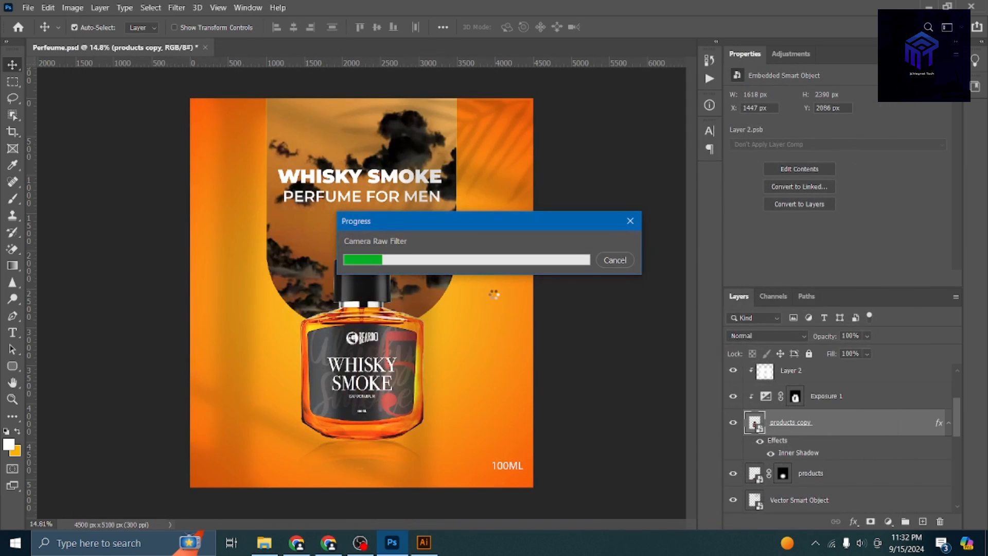
scroll(492, 301, up, 3)
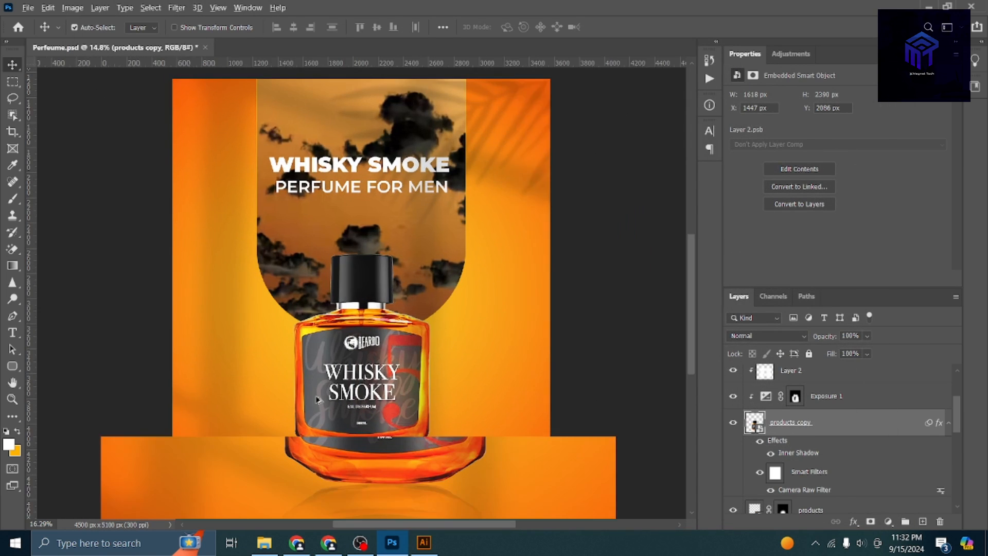
scroll(443, 386, down, 4)
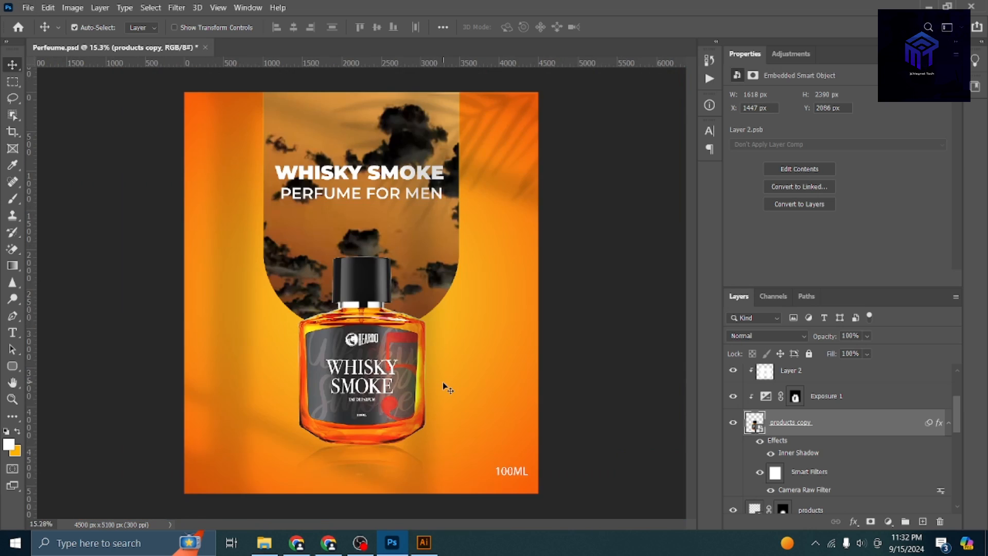
scroll(435, 386, up, 3)
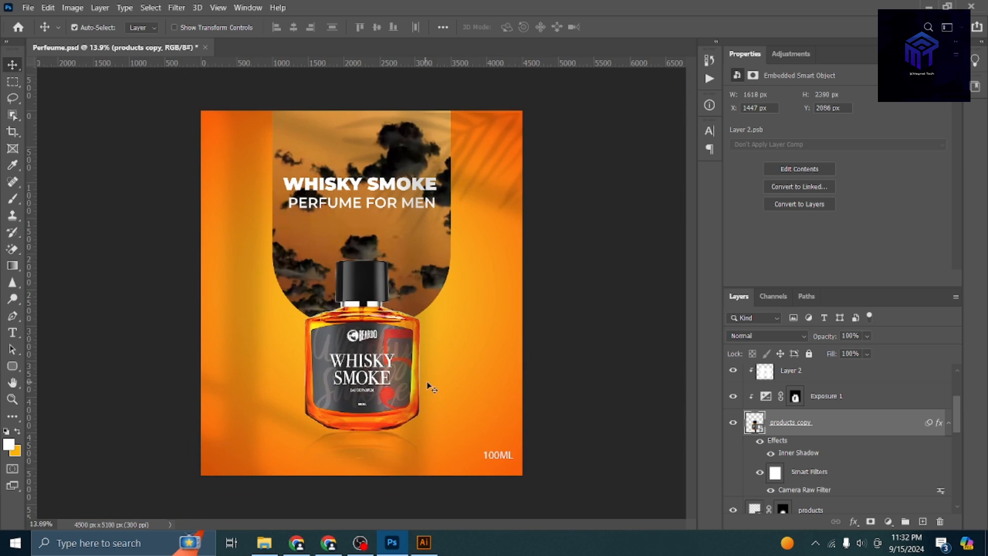
Try the Multiply and Subtract blend modes on the sky Layer 1, testing different opacities.
click(432, 289)
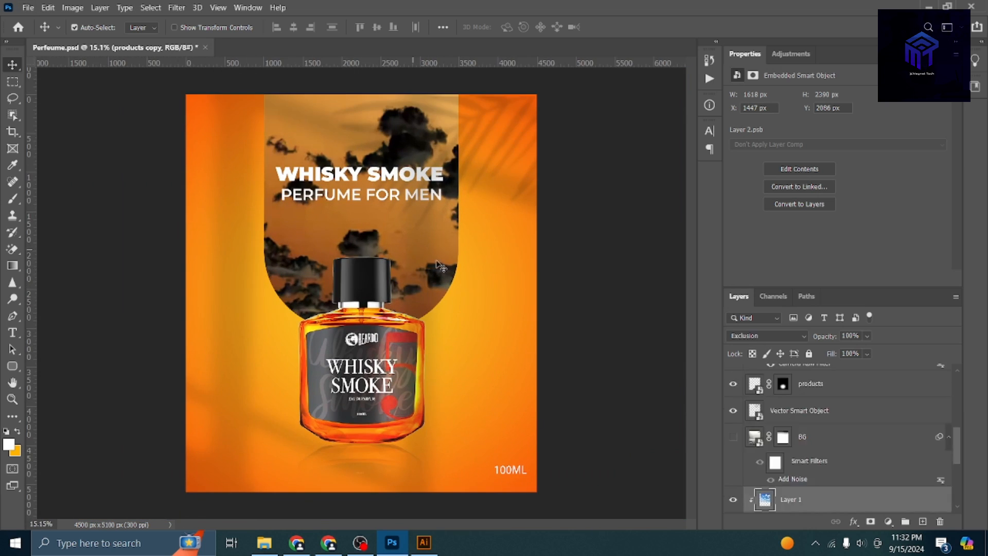
click(775, 338)
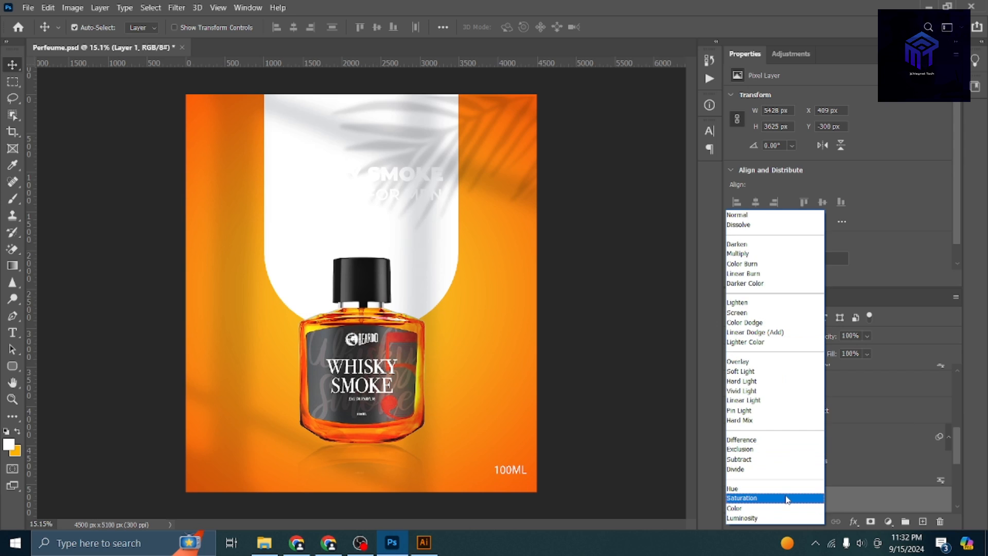
click(755, 255)
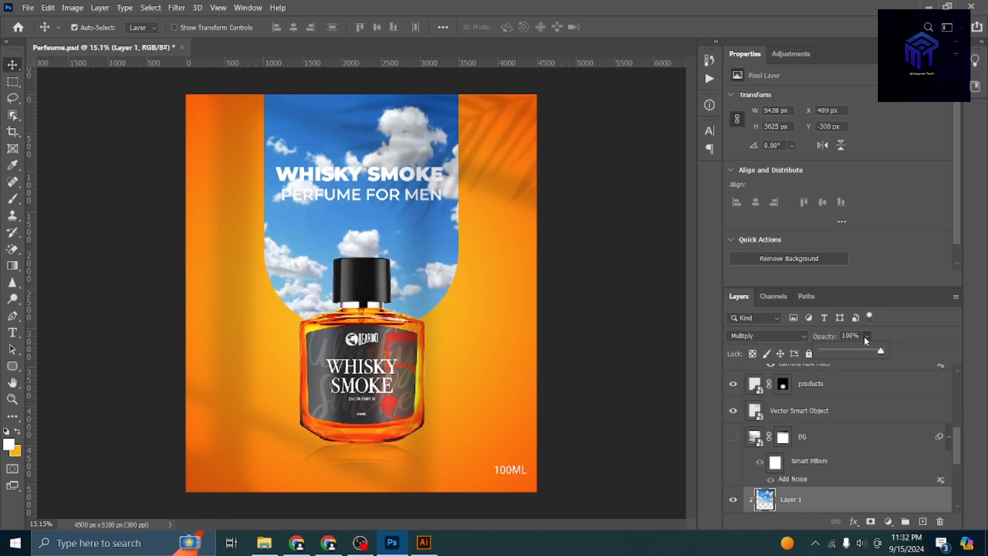
drag(845, 349, 820, 351)
click(780, 335)
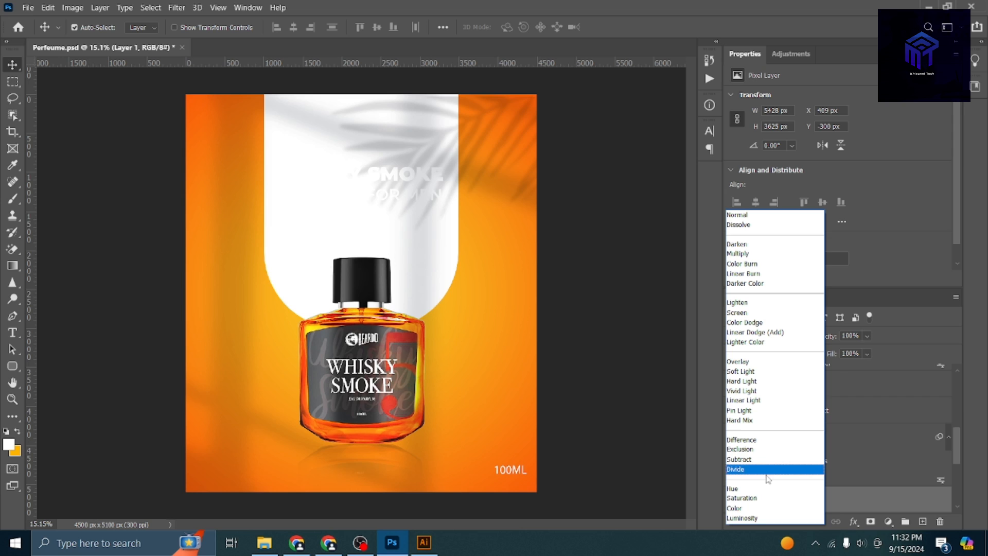
click(745, 459)
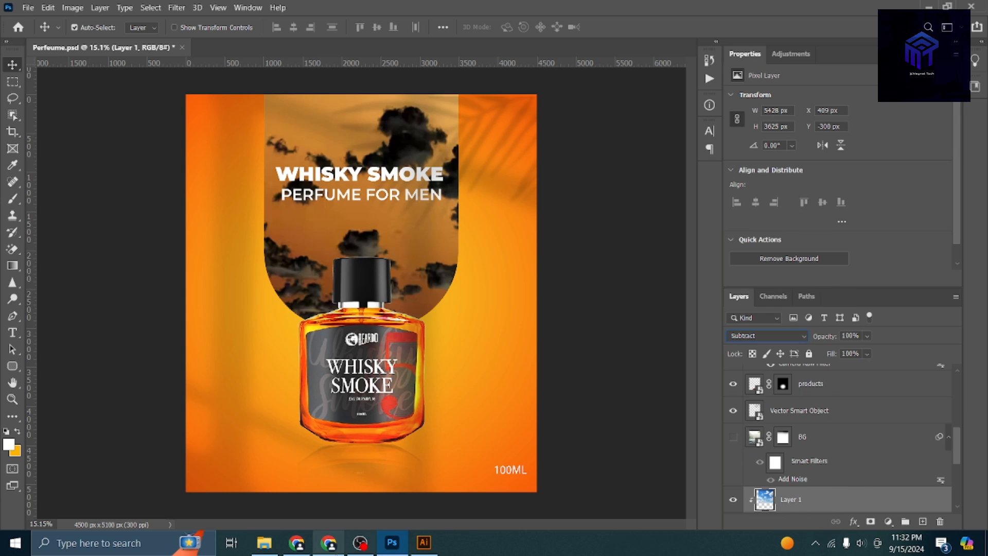
Check the Pinterest trimmer poster in Chrome, return to Photoshop, convert Rounded Rectangle 2 to a smart object and apply a 24.9 px Gaussian Blur.
click(329, 542)
scroll(416, 409, up, 9)
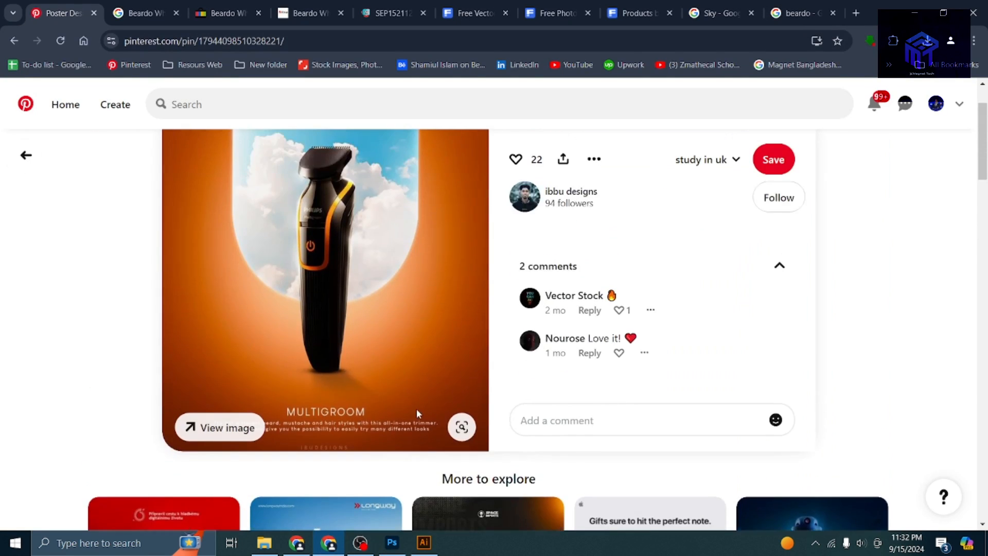
click(401, 548)
scroll(841, 465, down, 2)
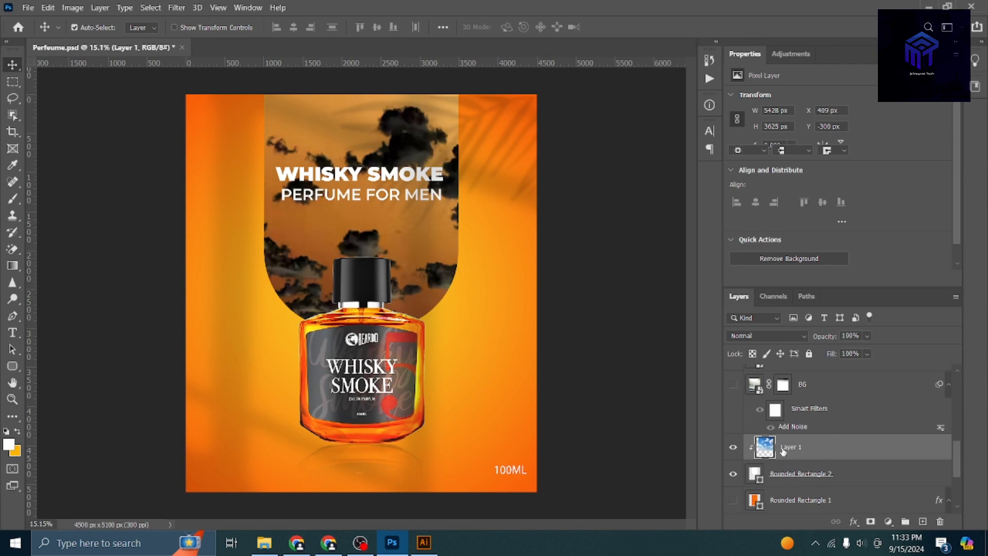
click(796, 475)
click(176, 7)
mouse_move(208, 151)
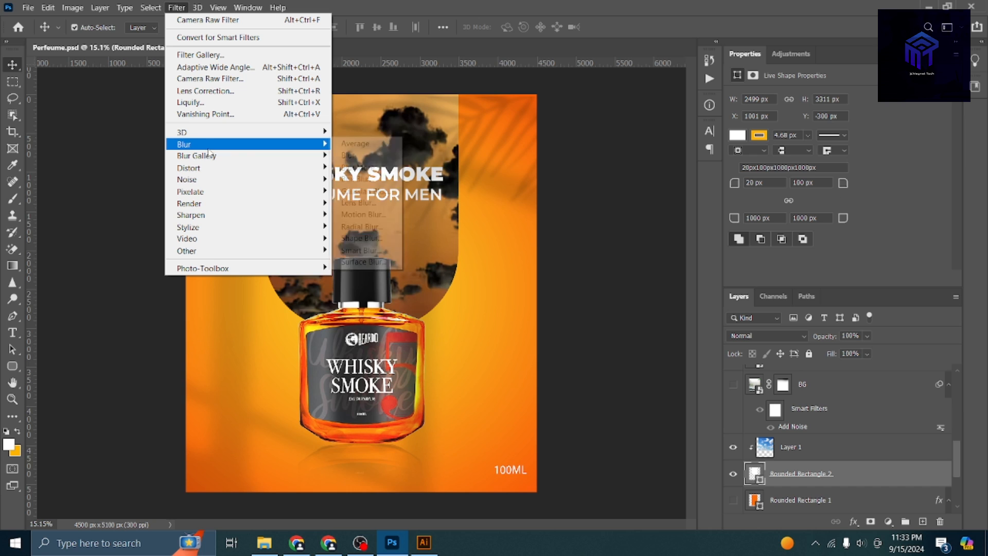
click(377, 194)
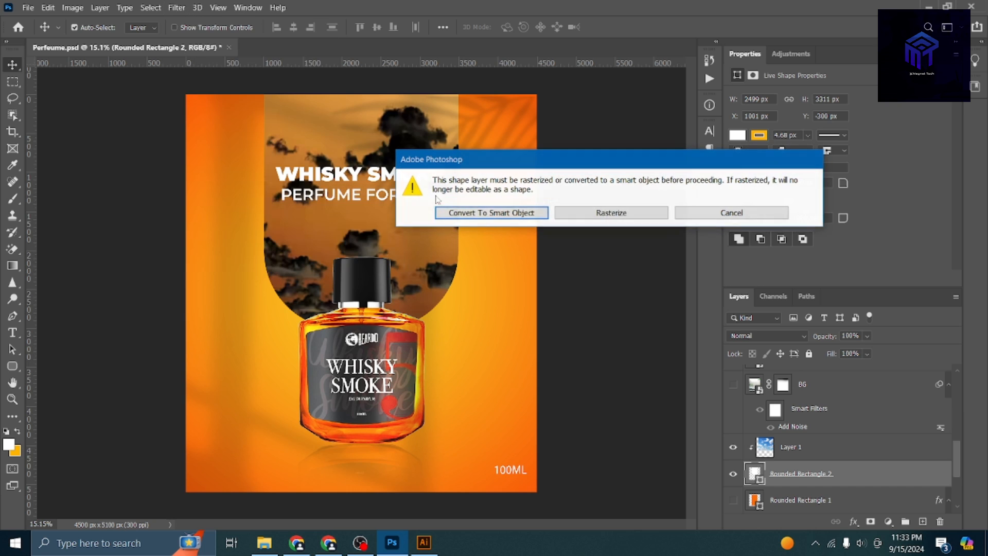
click(490, 212)
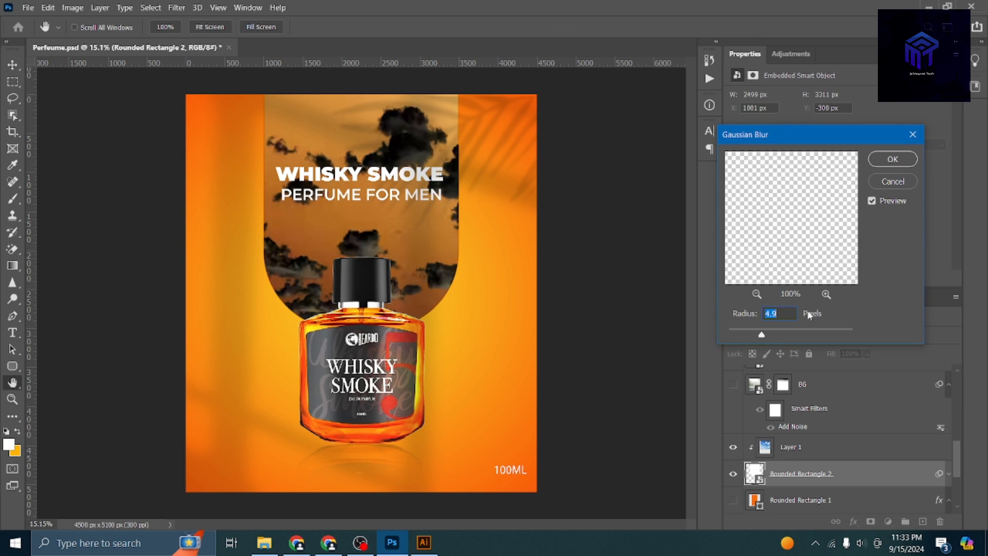
mouse_move(783, 334)
mouse_down()
mouse_move(797, 335)
mouse_move(785, 336)
mouse_up()
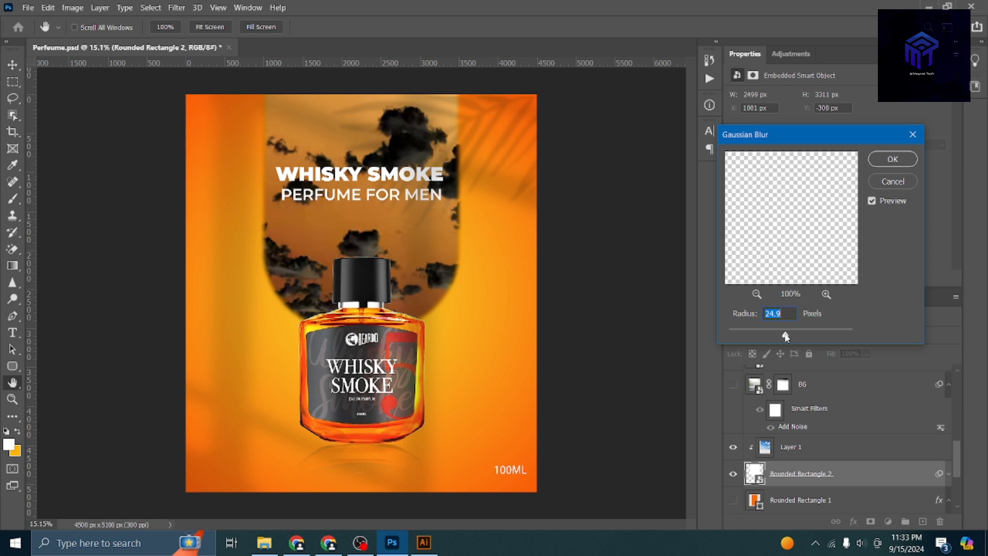
click(893, 159)
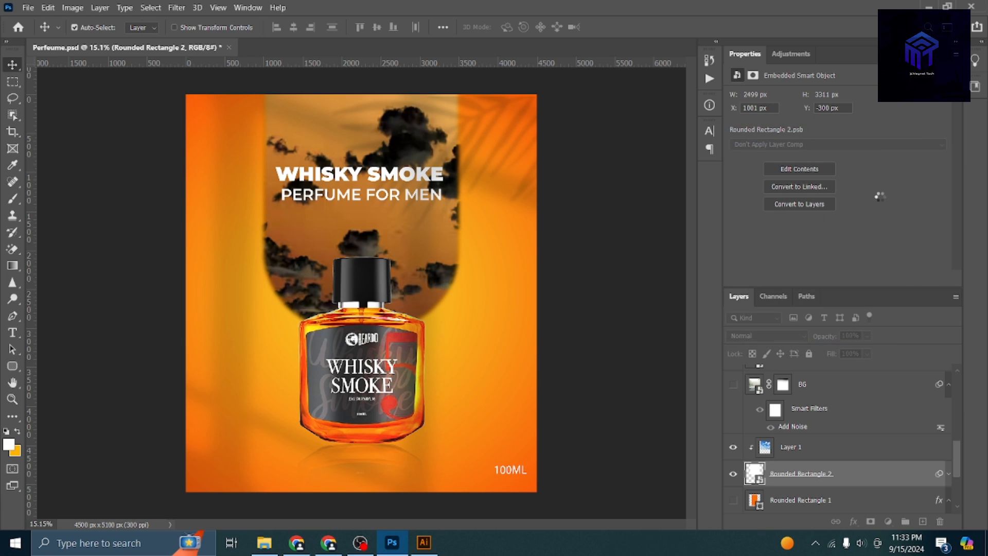
Try different opacity values on the blurred Rounded Rectangle 2 and restore it to 100%.
click(868, 336)
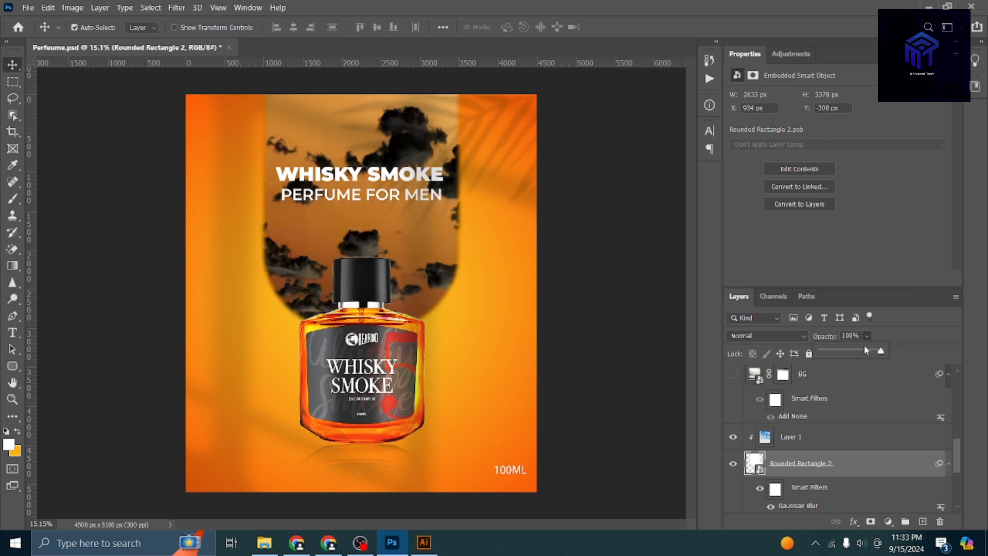
drag(862, 353, 906, 352)
click(616, 307)
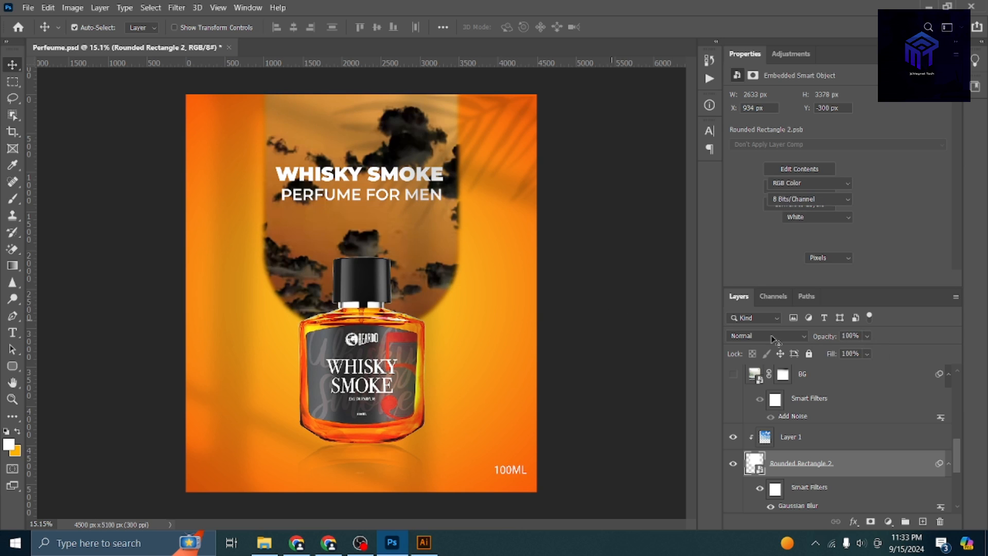
Set the blend mode of the sky Layer 1 to Normal and keep its opacity at 100%.
click(793, 441)
click(763, 336)
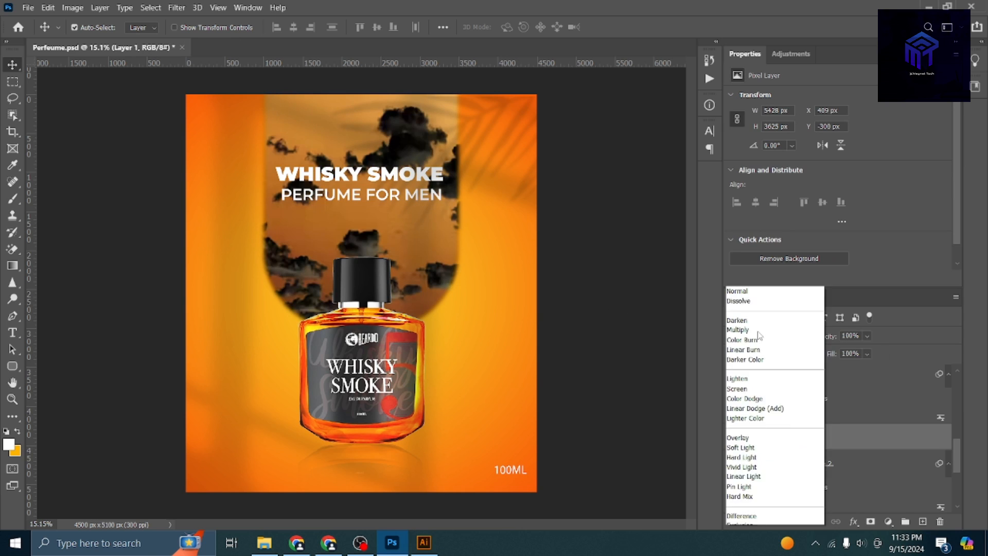
click(741, 219)
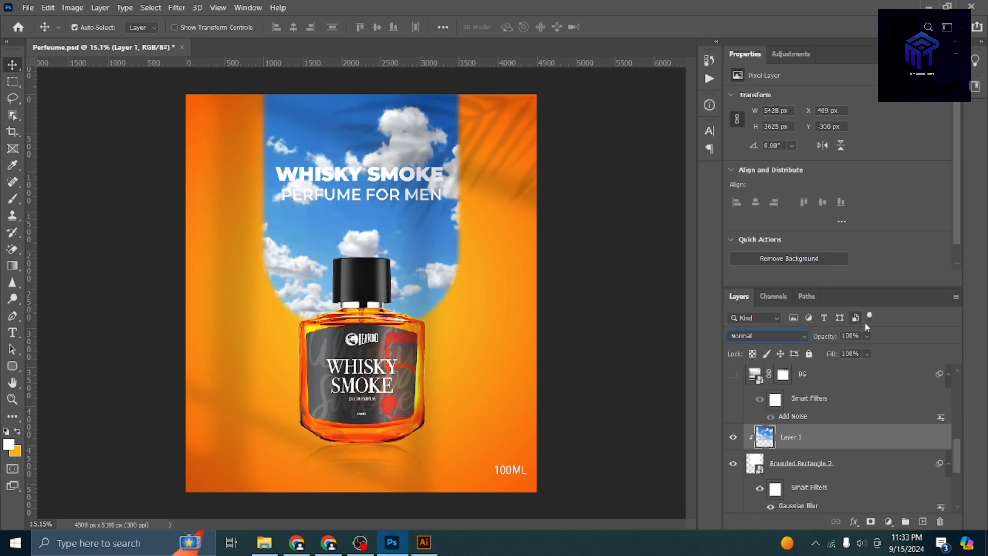
click(868, 337)
drag(857, 350, 899, 356)
click(585, 315)
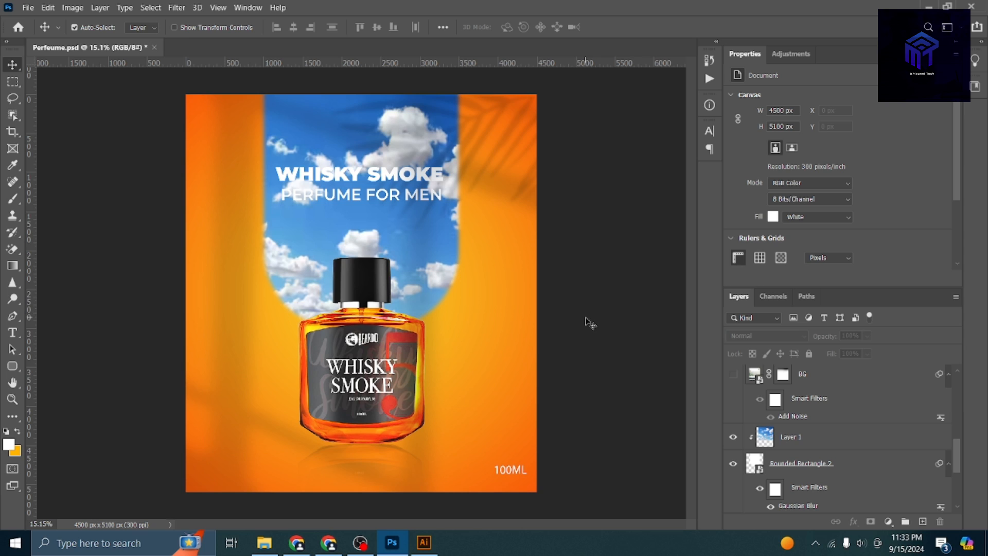
Move the Whisky Smoke Perfume for Men headline up within the sky arch.
mouse_move(390, 191)
mouse_down()
mouse_move(386, 178)
mouse_move(387, 200)
mouse_move(374, 167)
mouse_move(376, 182)
mouse_up()
scroll(392, 188, down, 1)
click(503, 210)
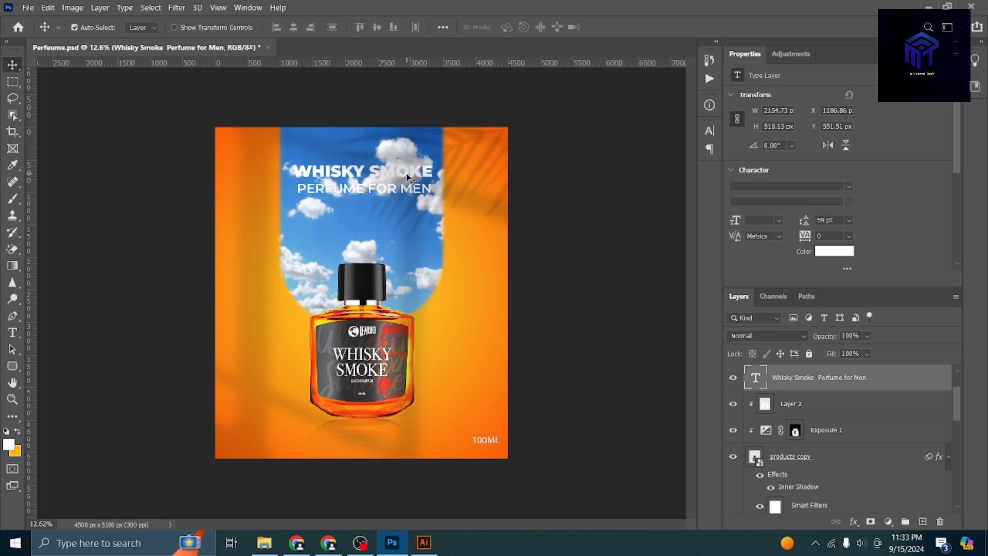
Recolor the WHISKY SMOKE line of the headline to the golden yellow f9af1b sampled from the background beside the bottle.
click(13, 334)
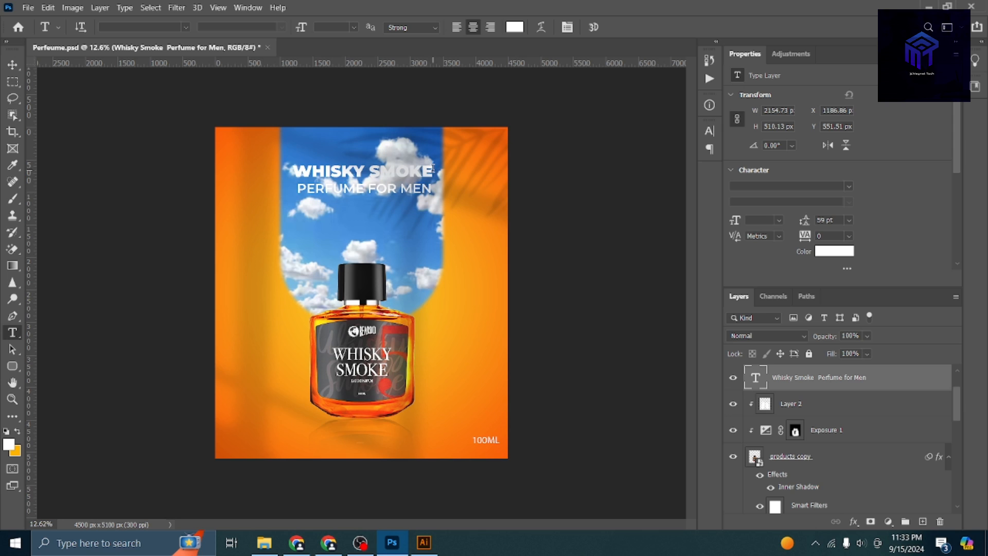
drag(433, 170, 242, 171)
click(515, 27)
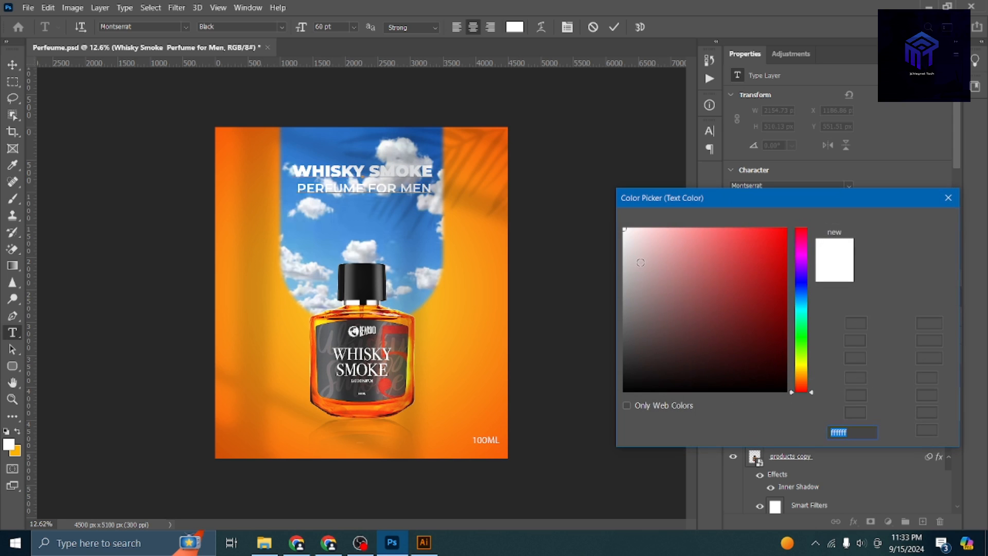
click(624, 378)
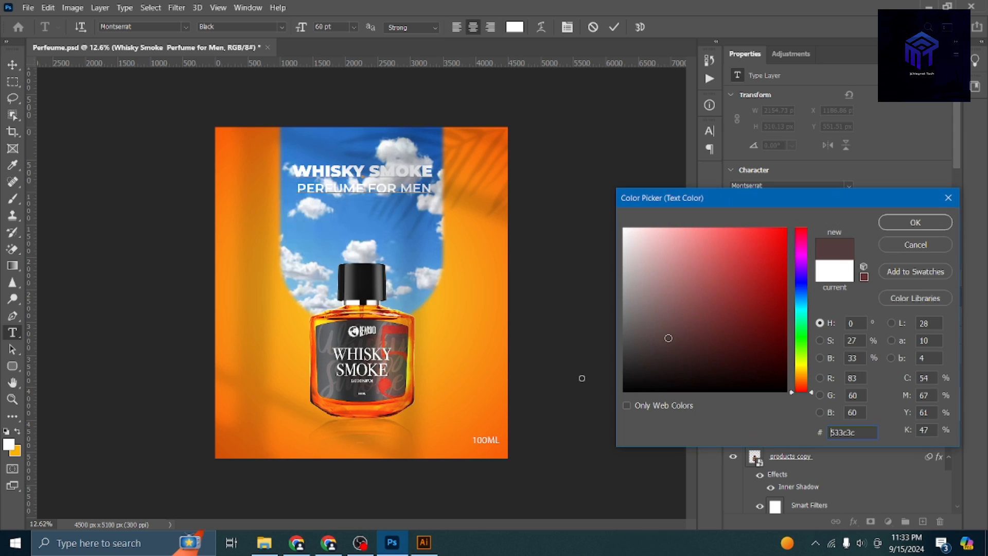
click(465, 217)
click(492, 257)
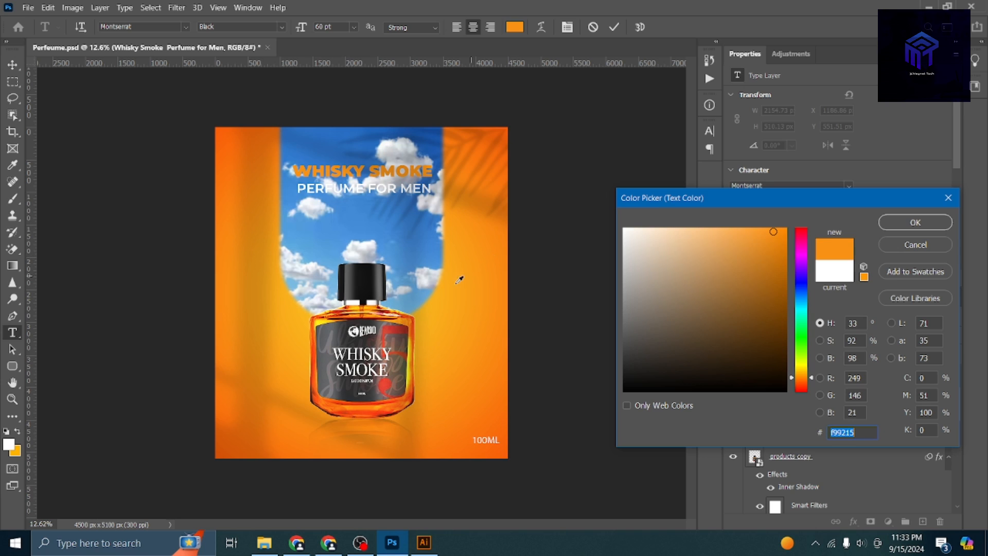
click(436, 317)
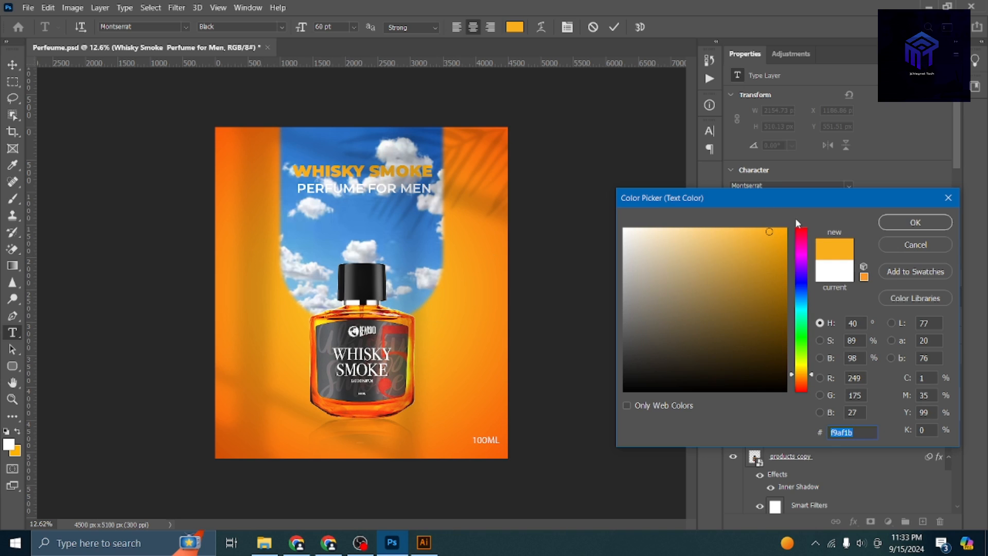
click(889, 225)
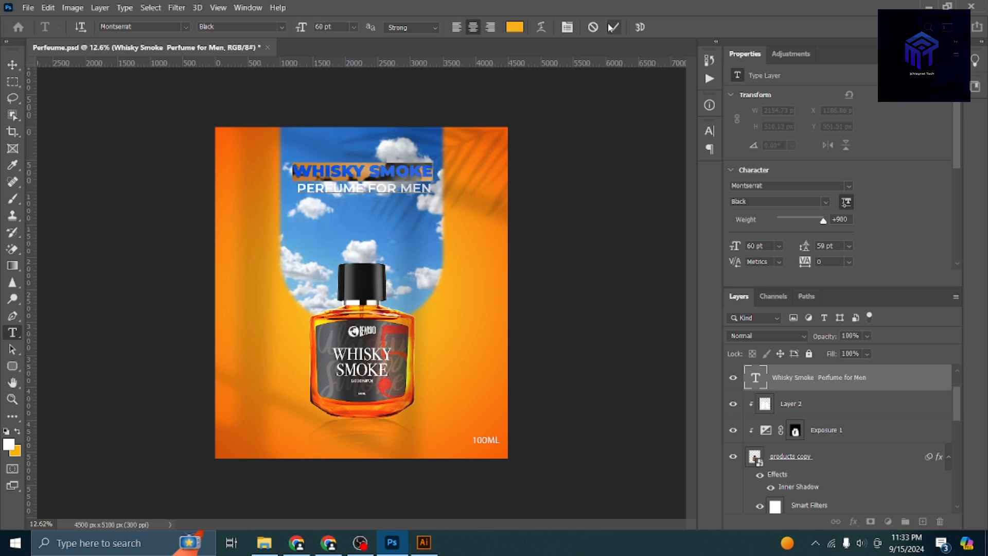
click(612, 27)
click(12, 64)
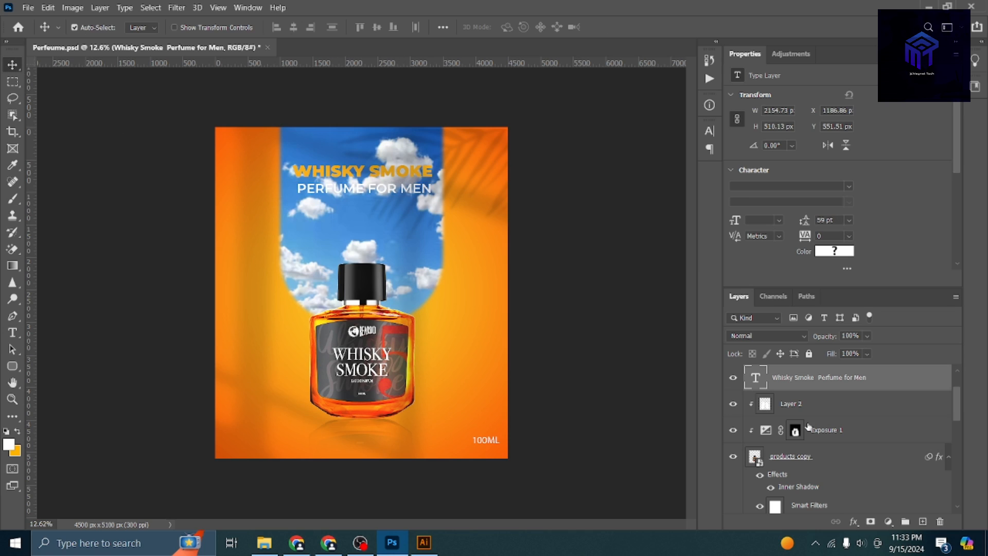
Hide the Whisky Smoke Perfume for Men headline layer and switch to the browser to review the Pinterest trimmer poster reference.
click(733, 379)
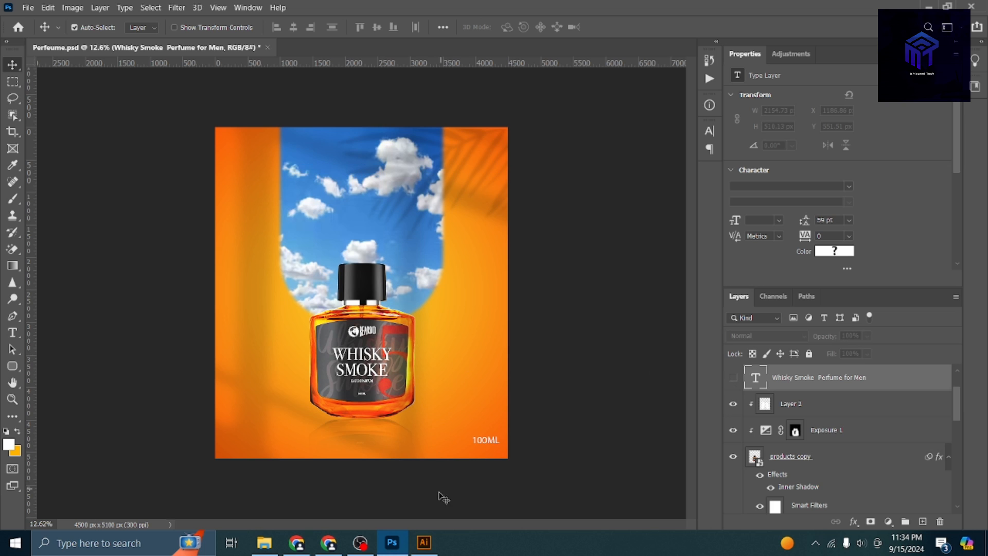
click(329, 542)
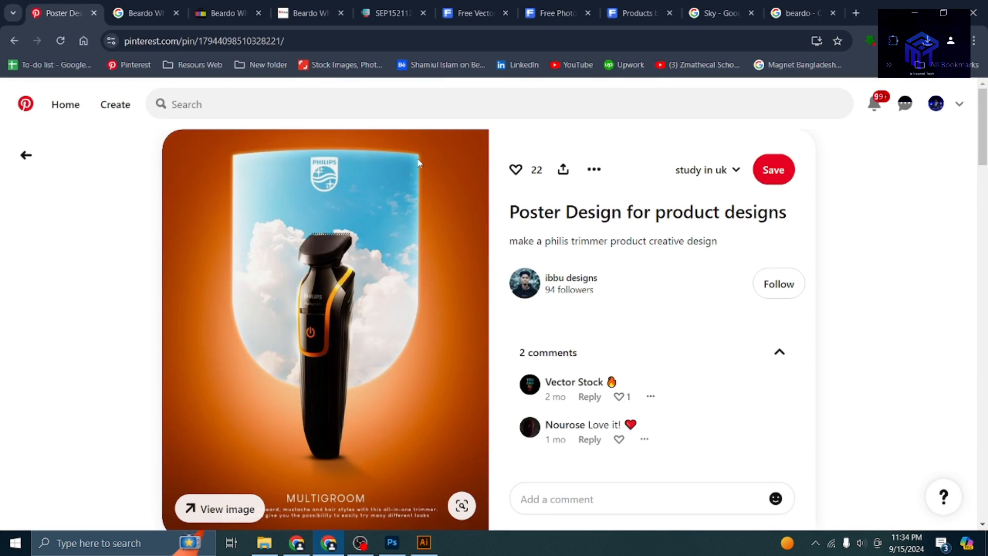
scroll(904, 321, down, 4)
scroll(904, 321, down, 3)
scroll(613, 208, up, 3)
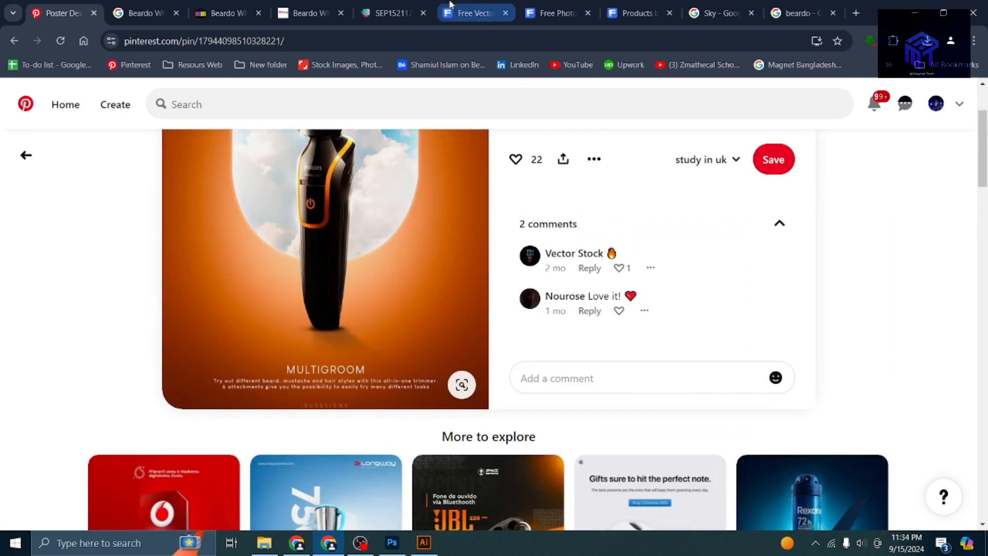
click(471, 13)
click(549, 7)
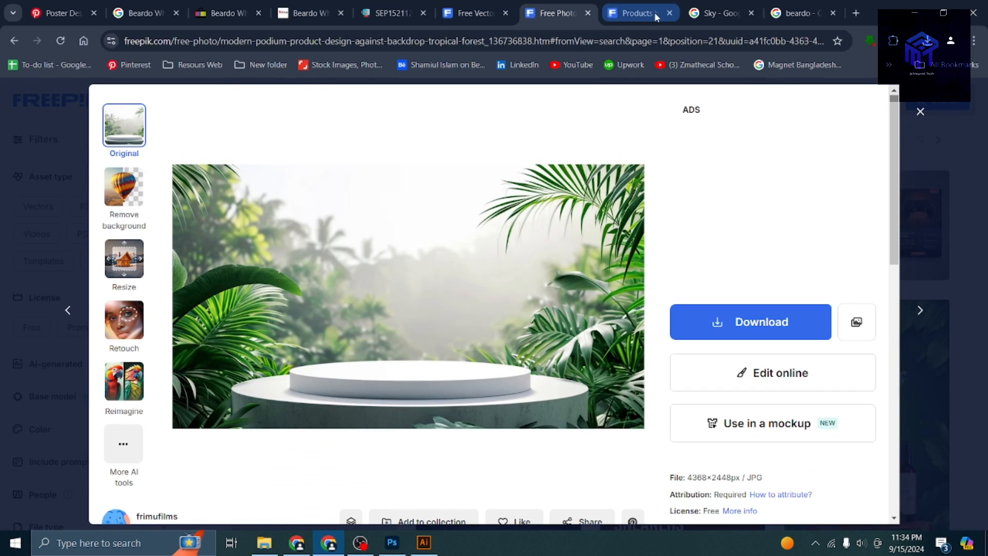
Look through the Beardo Whisky Smoke product images on the Mitra shop page for text and layout ideas.
click(303, 13)
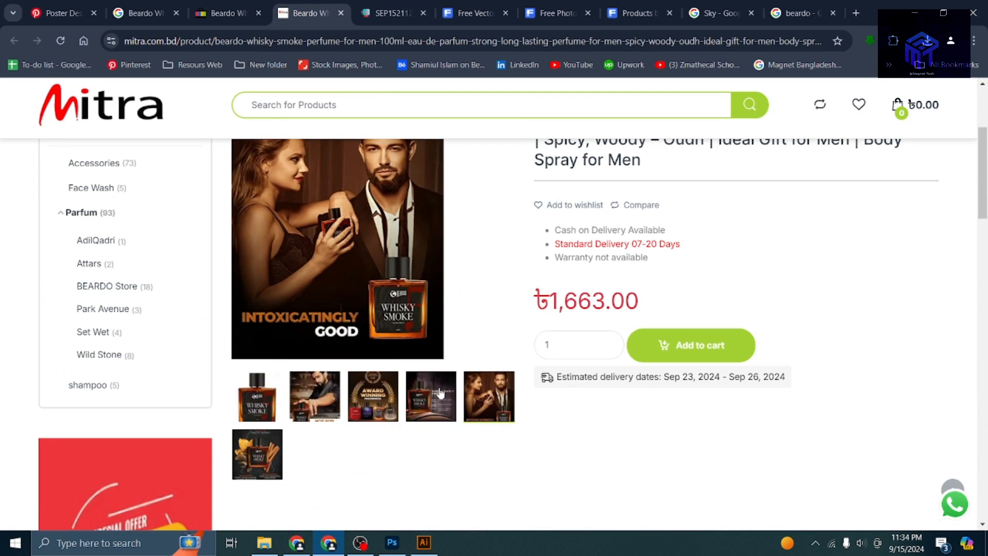
scroll(561, 336, up, 2)
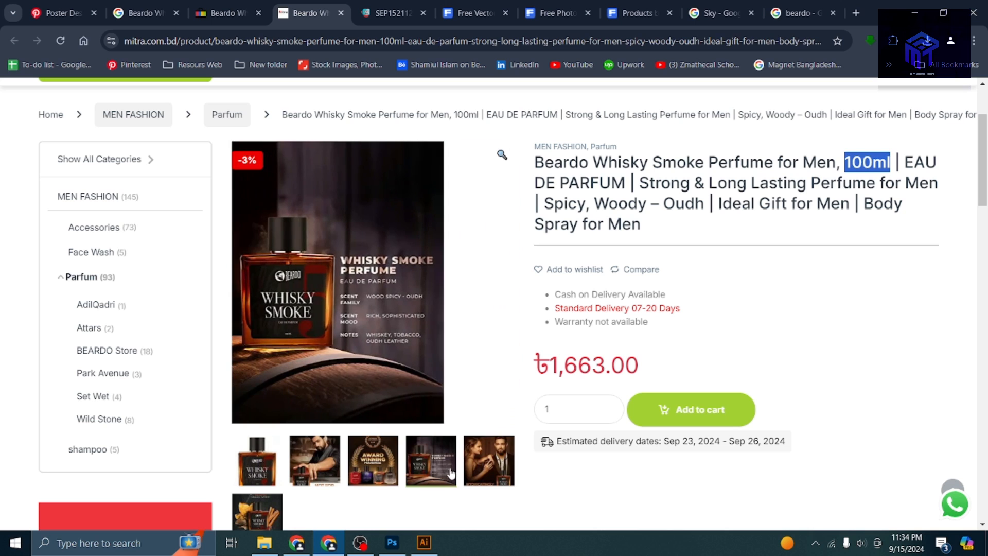
click(376, 482)
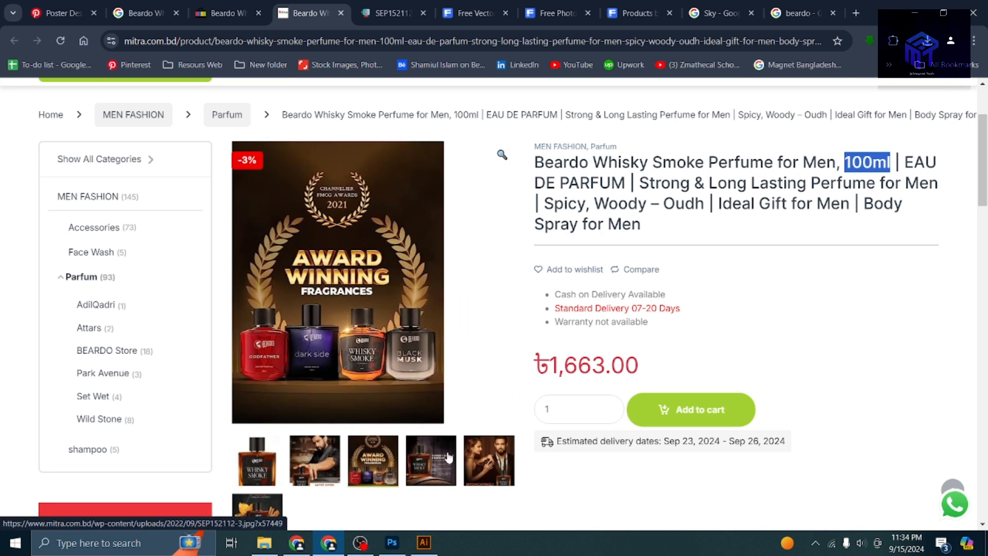
click(481, 461)
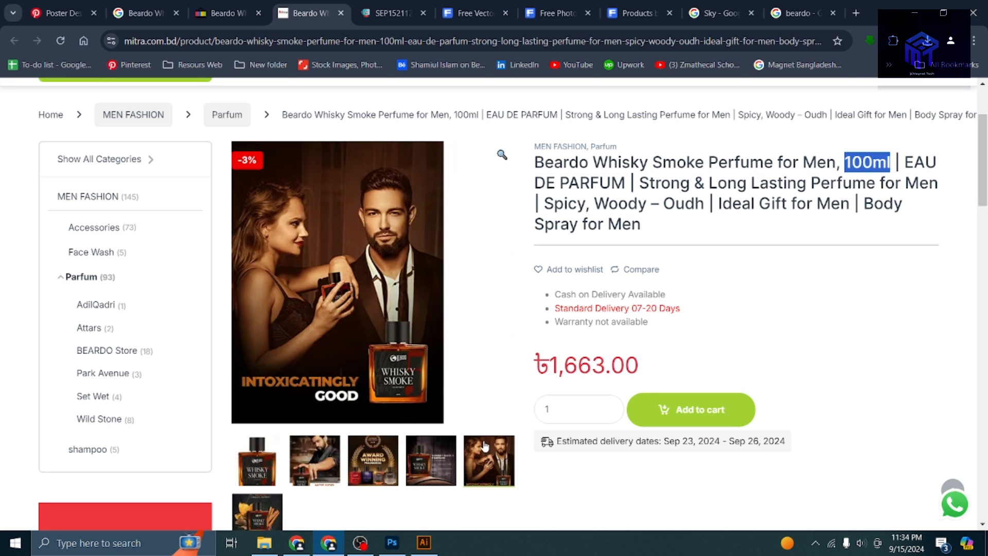
scroll(483, 446, down, 2)
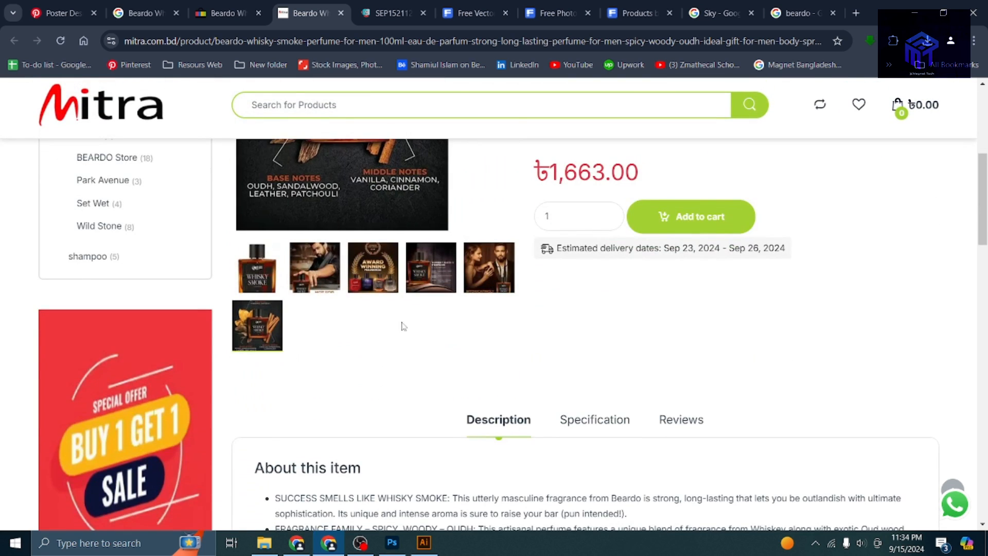
scroll(414, 325, up, 2)
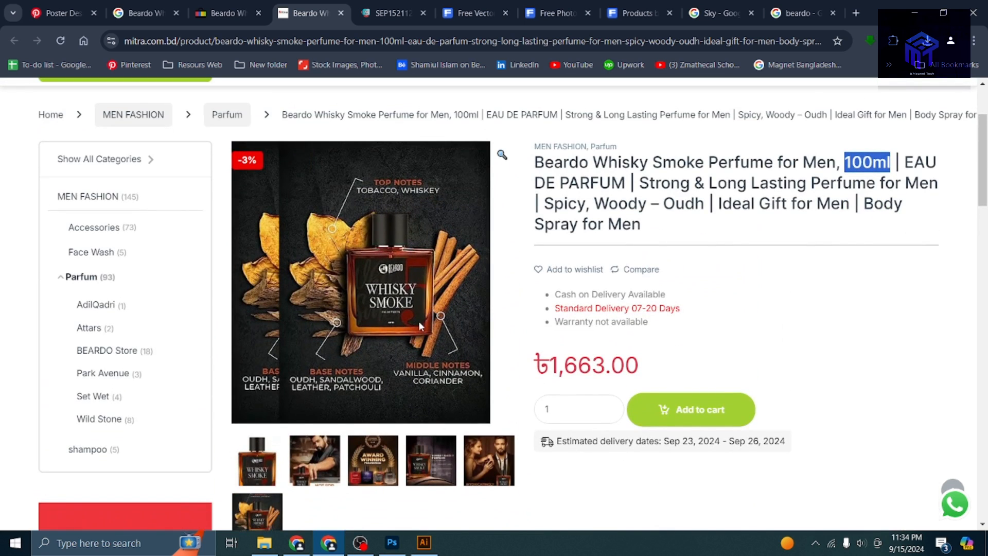
scroll(689, 297, up, 2)
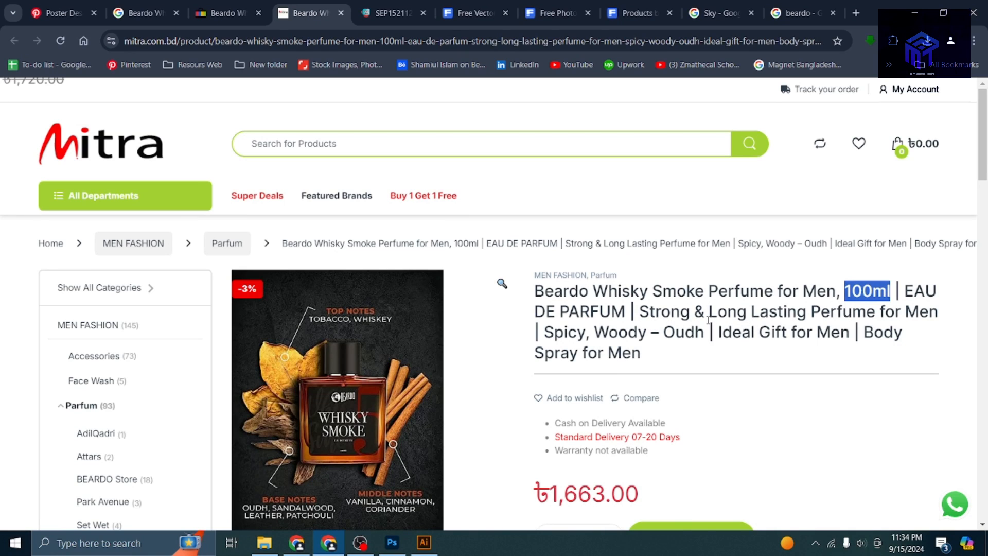
Copy the phrase "Strong & Long Lasting" from the product title on the Mitra page.
drag(805, 311, 639, 311)
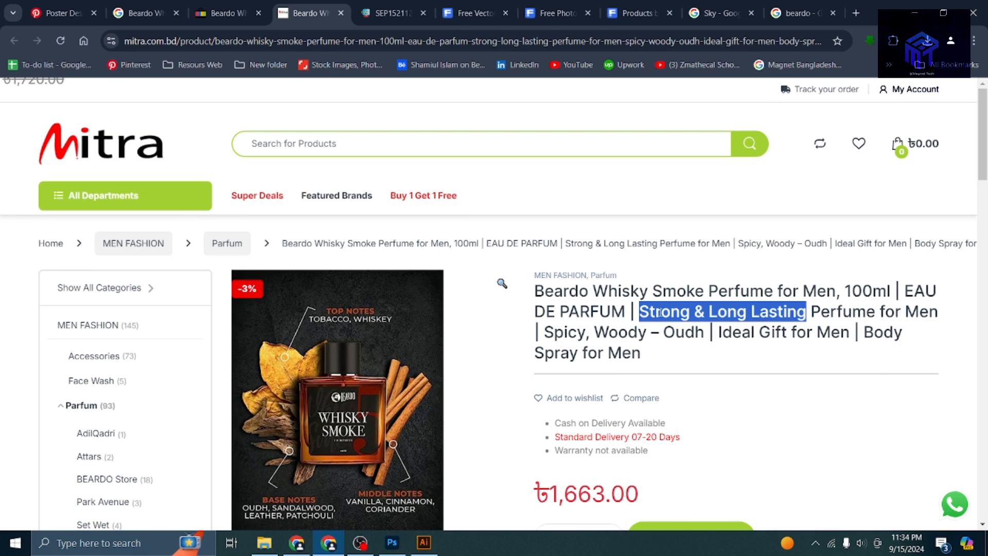
right_click(660, 312)
click(682, 328)
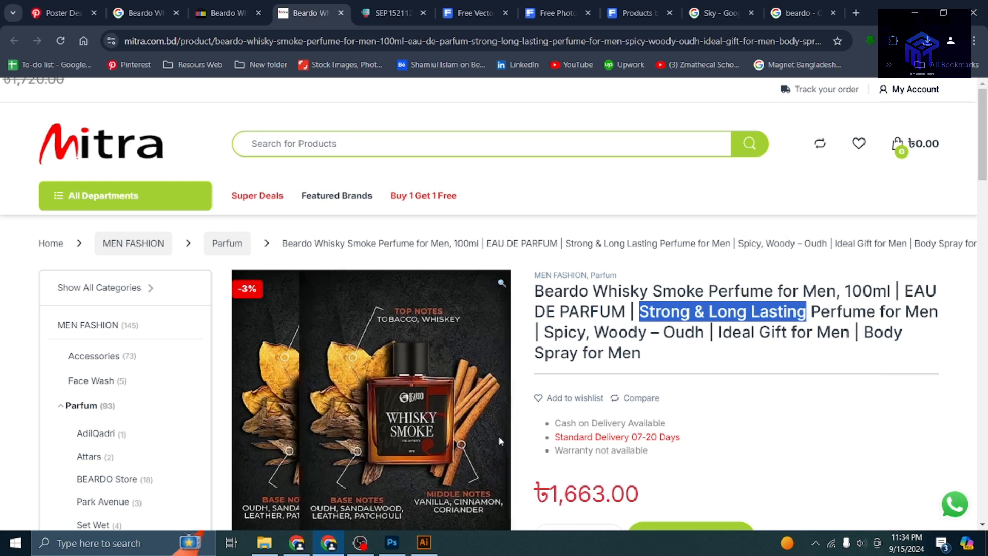
Switch back to Photoshop and paste "Strong & Long Lasting" as a new text layer in the sky arch above the bottle.
click(402, 540)
scroll(393, 310, up, 1)
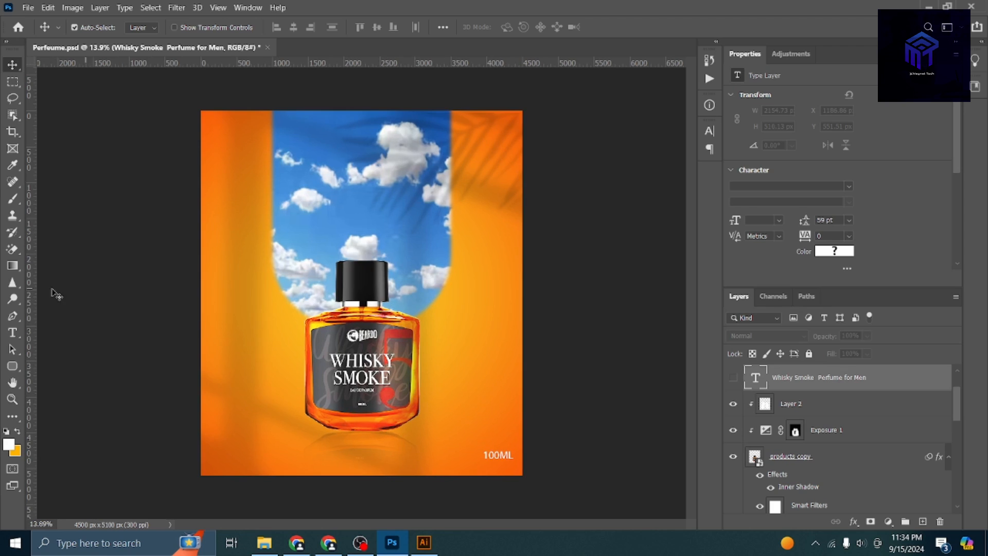
click(12, 333)
scroll(415, 285, down, 1)
click(331, 223)
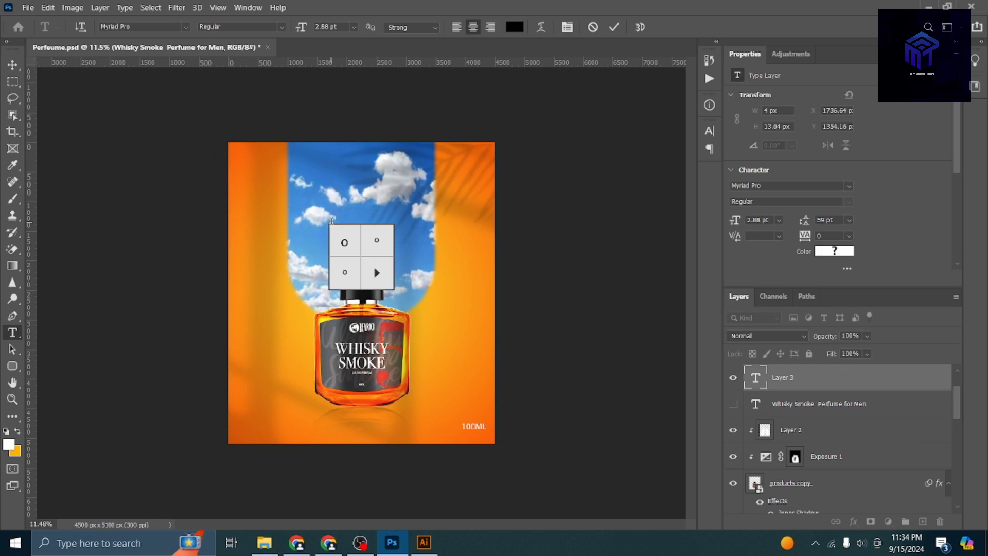
key(ctrl+v)
key(ctrl+a)
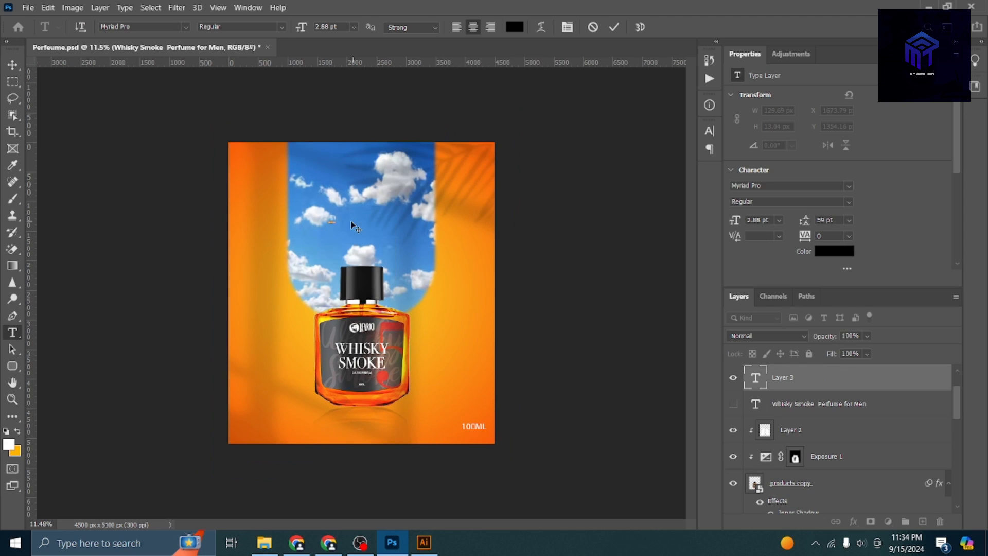
Set the pasted "Strong & Long Lasting" text in the Housttely Signature font and turn off All Caps.
click(186, 28)
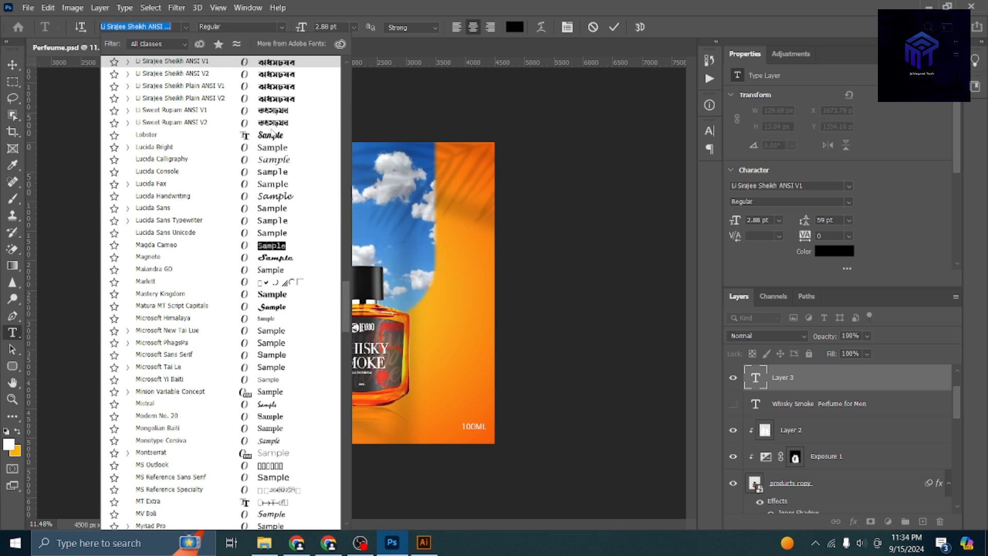
scroll(334, 310, up, 3)
drag(348, 271, 345, 67)
click(300, 139)
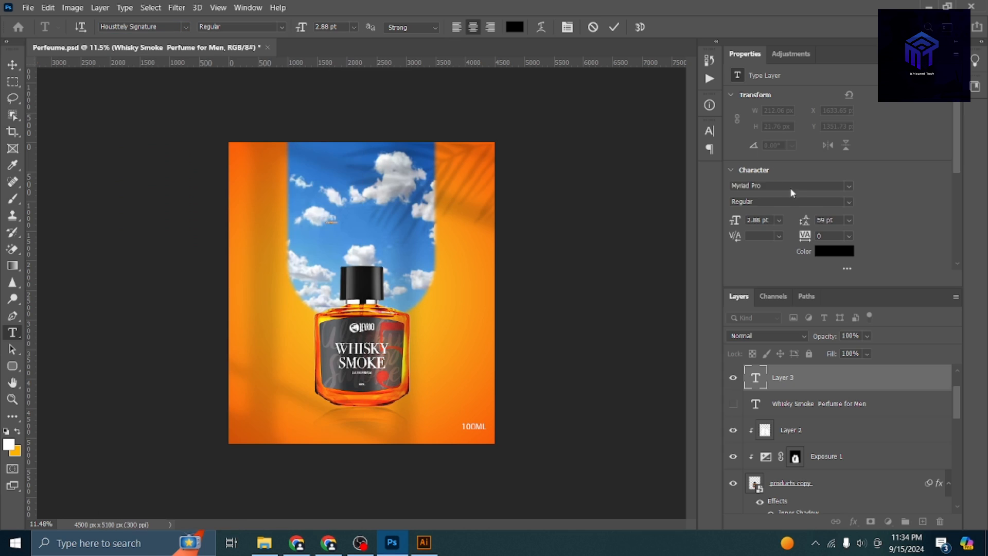
scroll(799, 208, down, 3)
scroll(767, 220, down, 2)
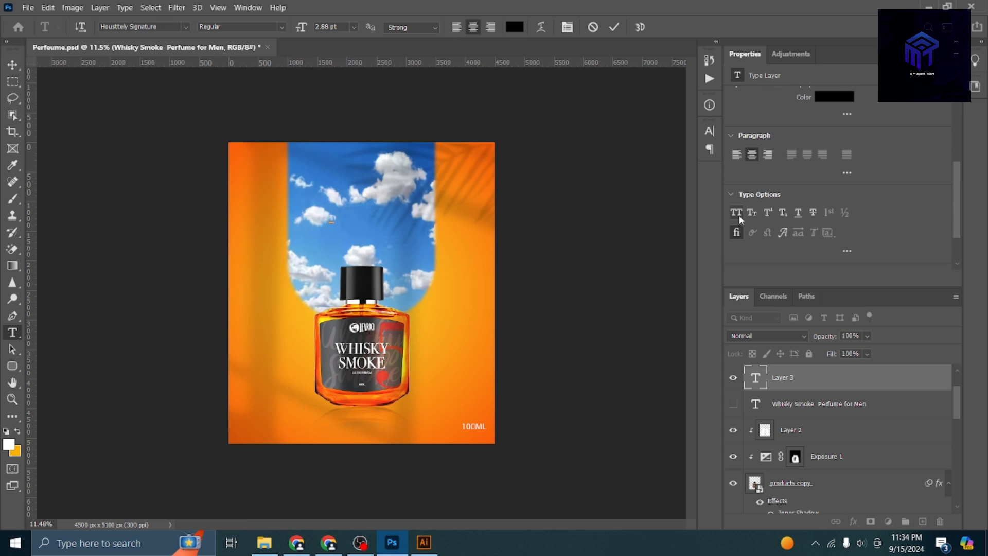
click(739, 215)
Set the "Strong & Long Lasting" text to 72 pt and center it across the sky arch above the bottle cap.
click(354, 28)
click(329, 195)
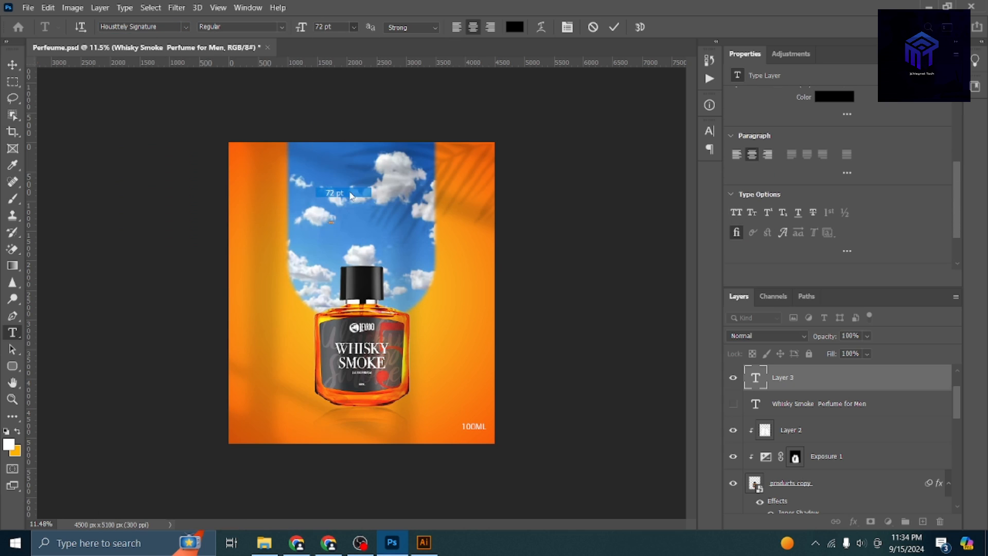
click(13, 65)
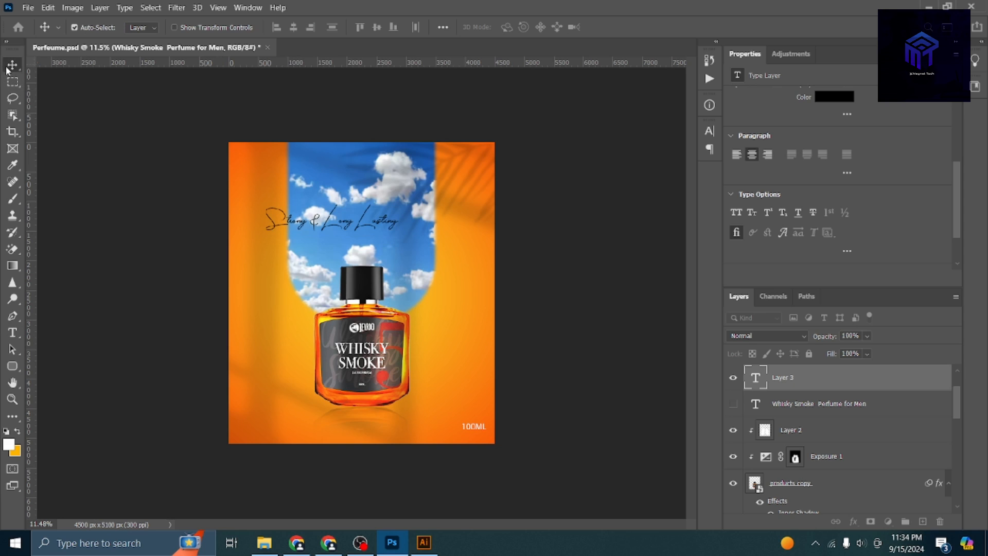
drag(337, 229, 367, 230)
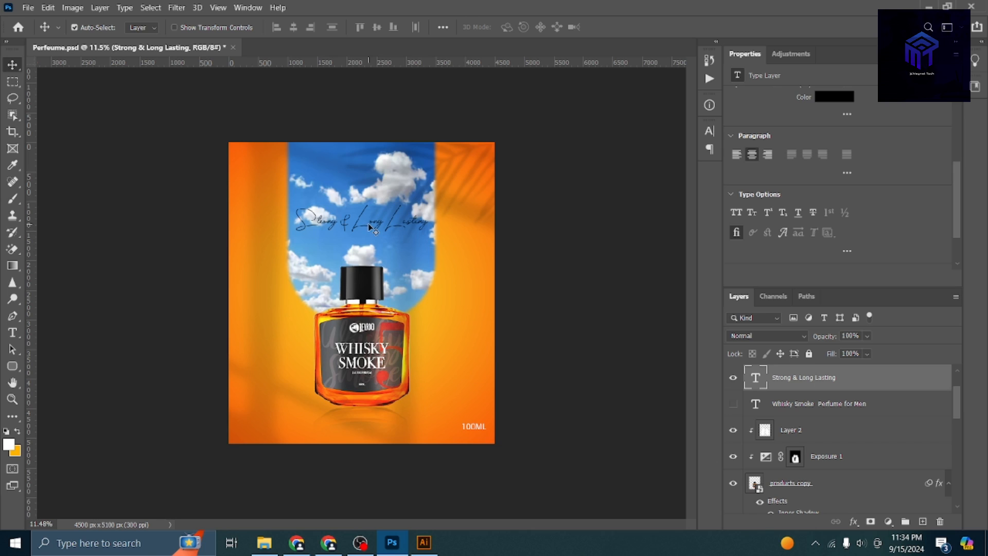
Recolor the whole "Strong & Long Lasting" line to white ffffff and commit the text edit.
click(13, 333)
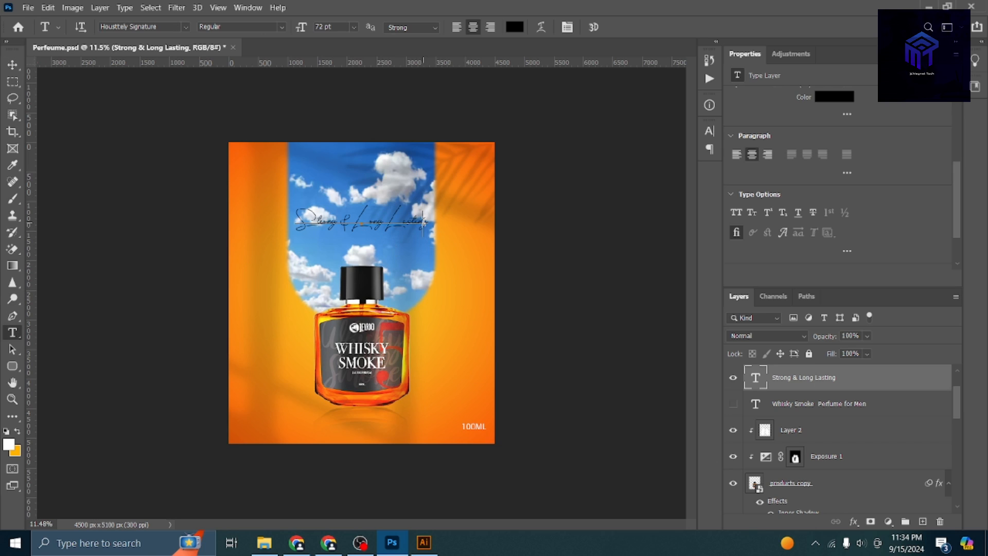
drag(424, 222, 295, 222)
click(514, 27)
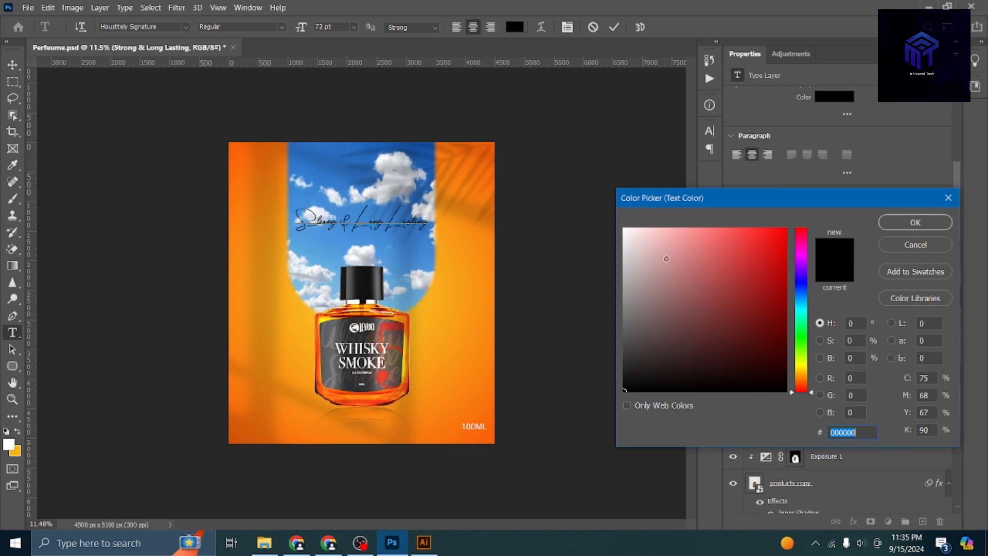
click(466, 214)
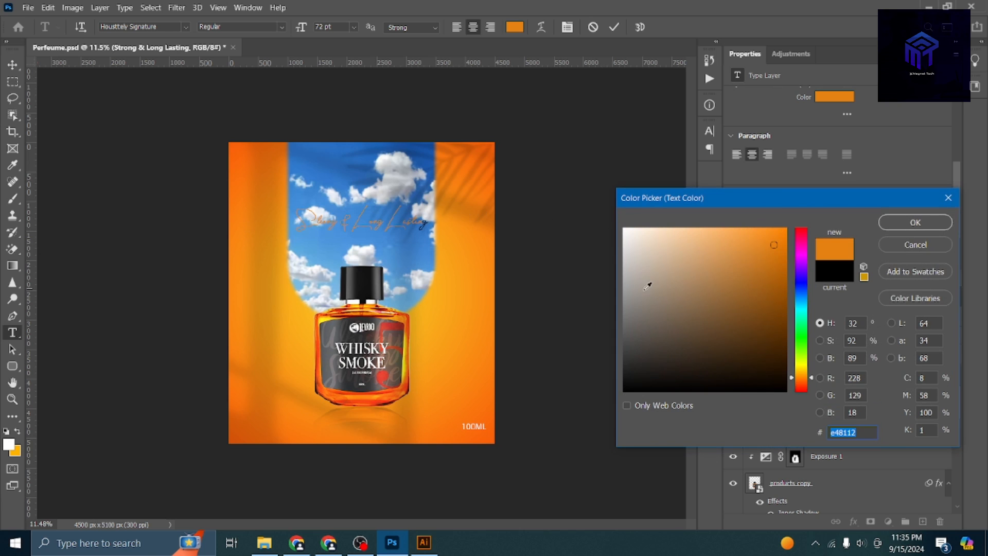
drag(648, 286, 529, 177)
click(881, 223)
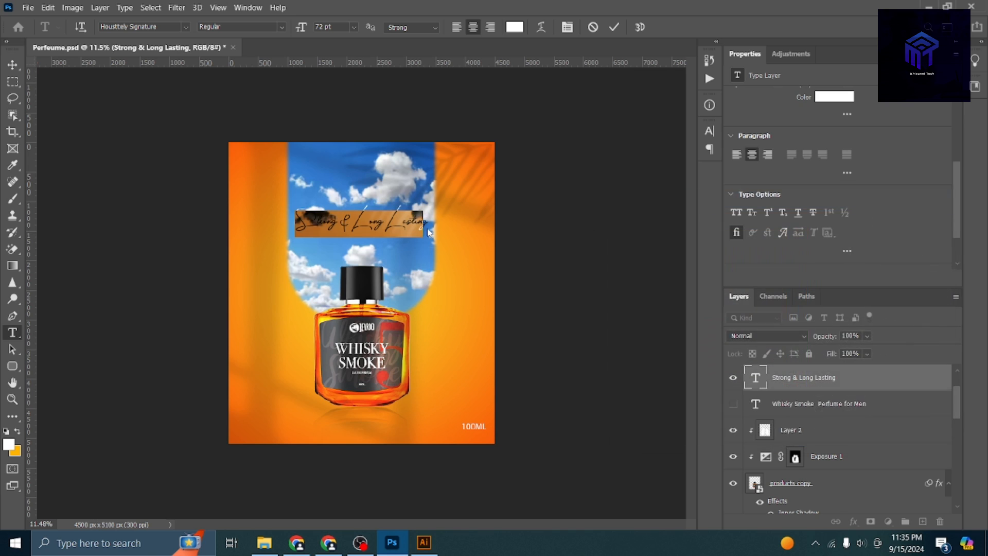
drag(428, 226, 252, 216)
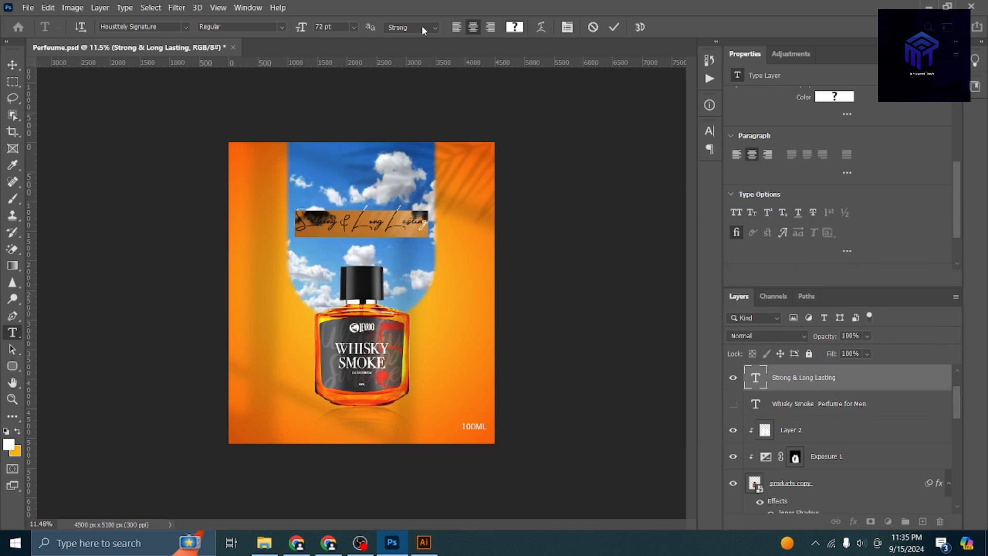
click(515, 27)
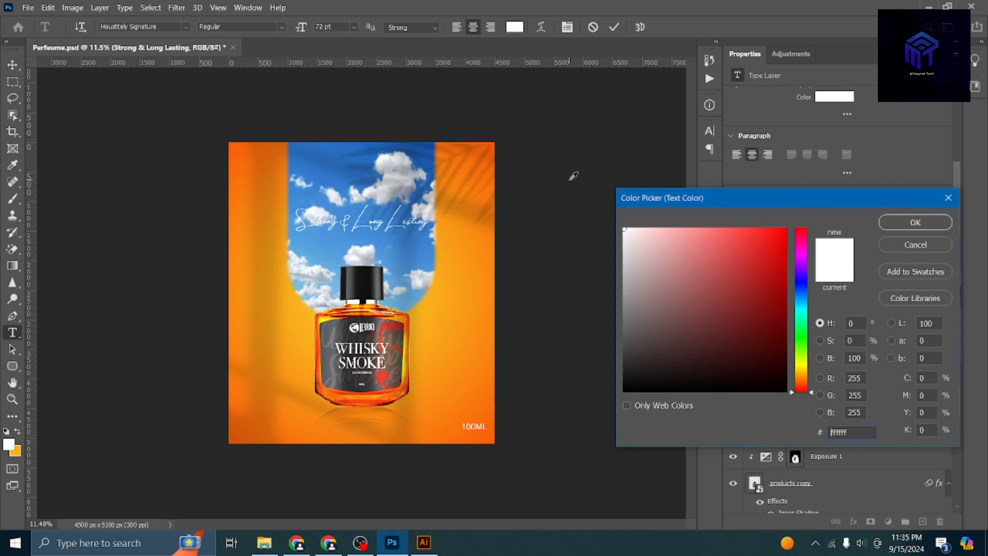
click(915, 222)
click(614, 27)
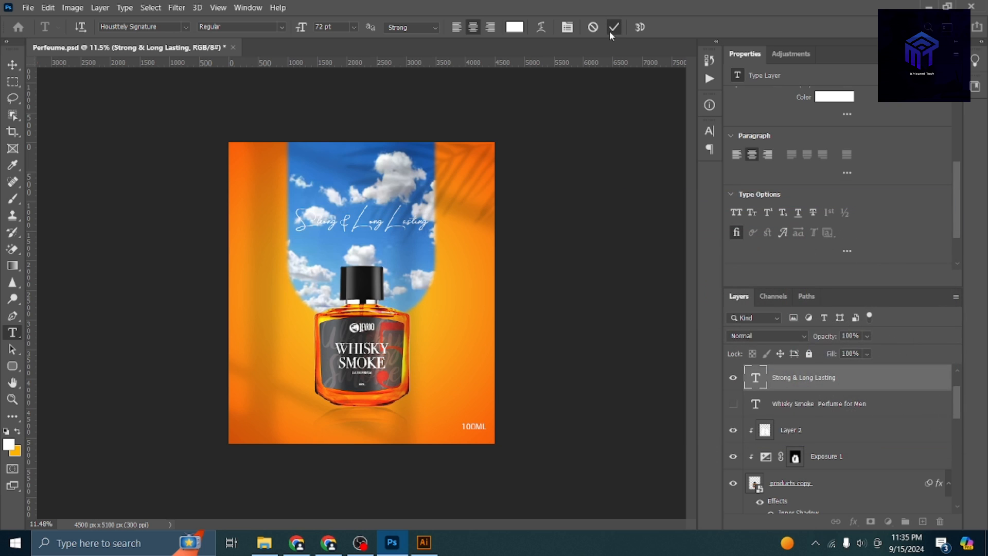
Save the Perfeume.psd poster with the new tagline.
scroll(362, 292, up, 1)
click(13, 65)
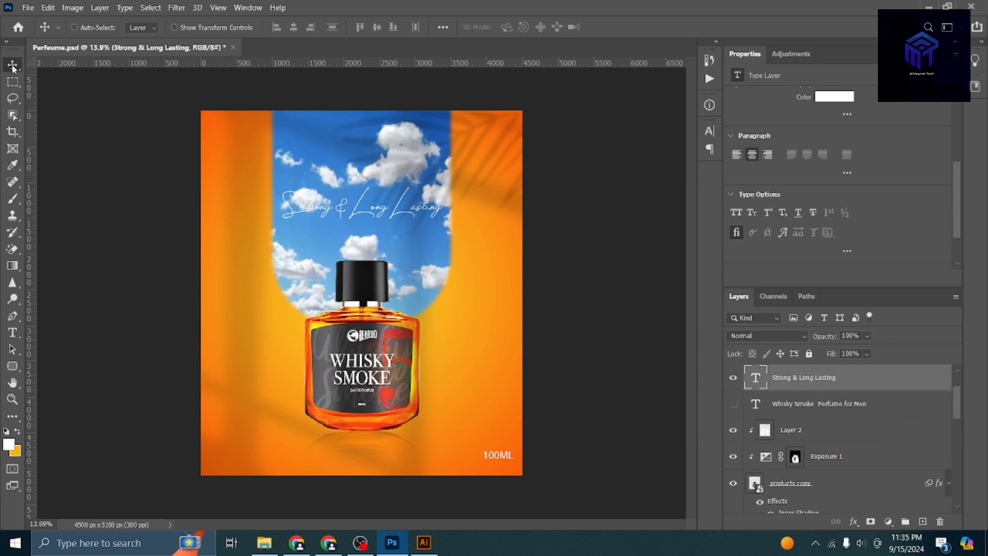
key(ctrl+s)
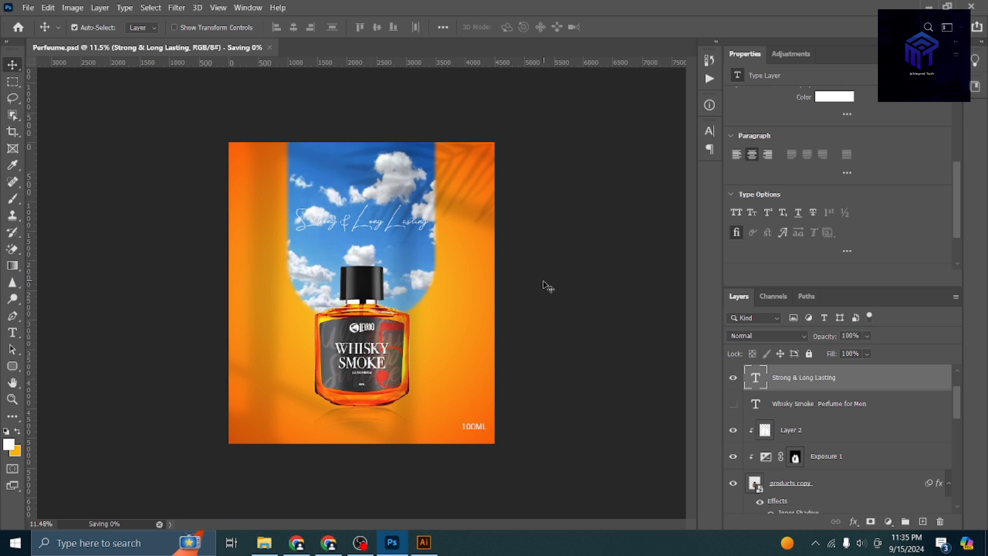
click(545, 281)
scroll(545, 281, down, 2)
scroll(350, 284, up, 4)
scroll(427, 287, down, 2)
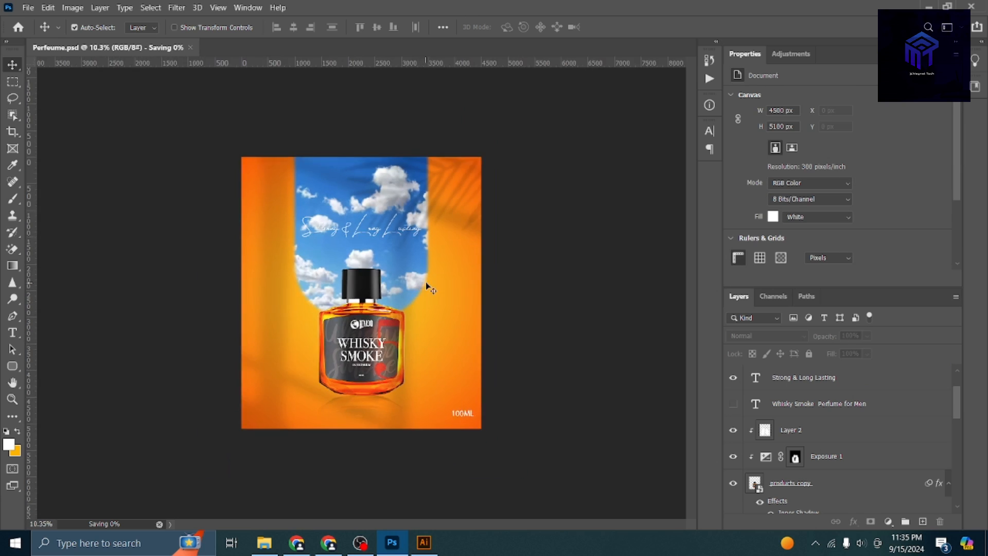
scroll(427, 287, up, 3)
scroll(453, 282, down, 2)
scroll(452, 281, up, 1)
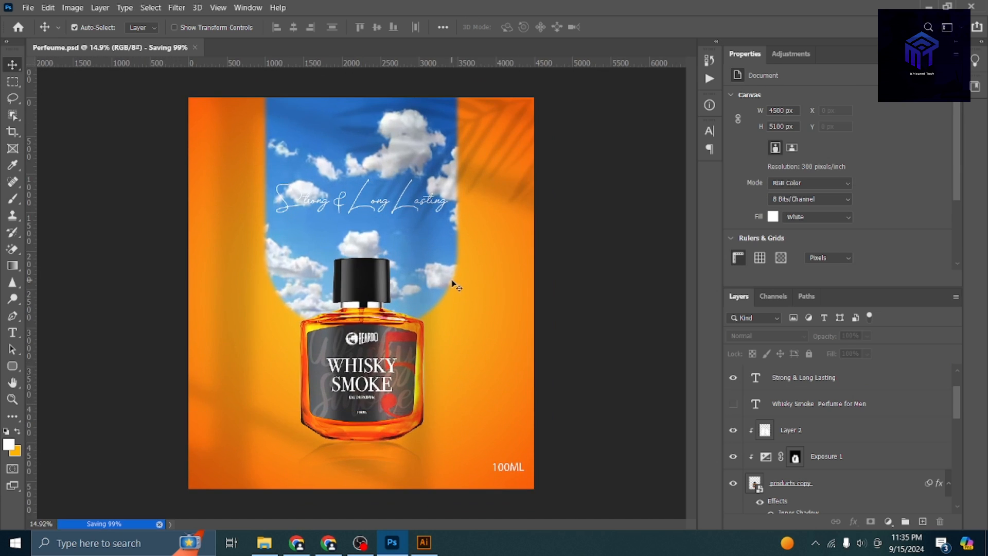
scroll(456, 283, down, 1)
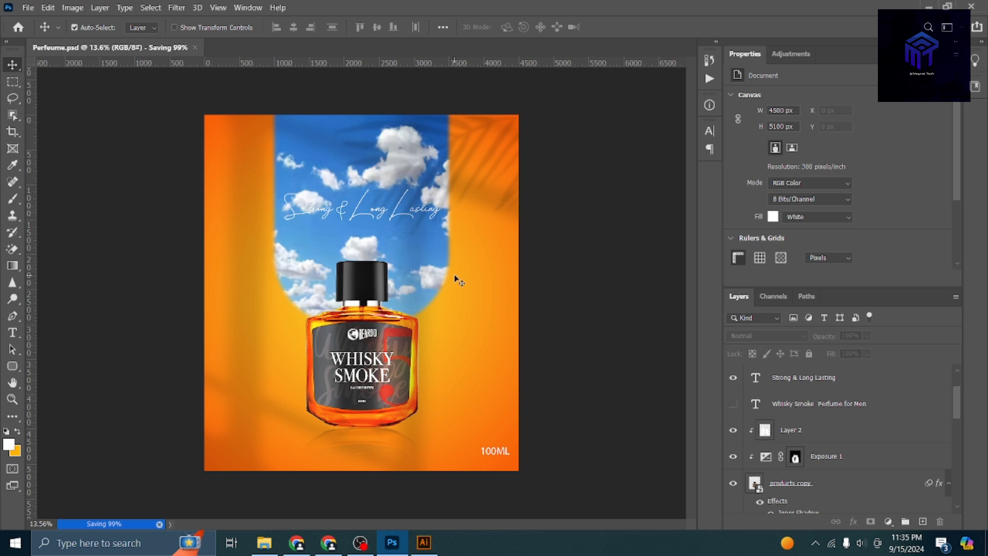
scroll(837, 483, down, 2)
scroll(839, 464, down, 3)
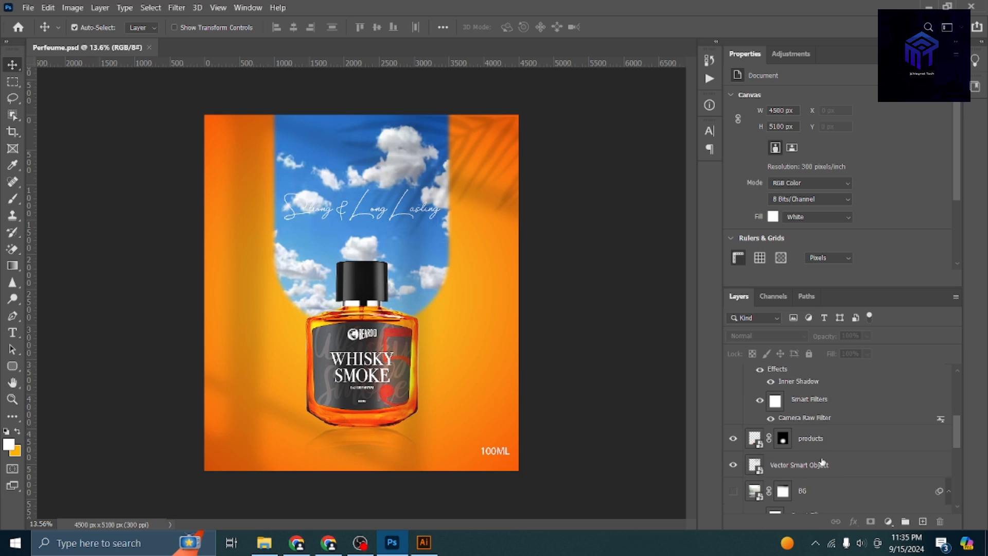
Try to shorten the sky arch (Rounded Rectangle 2) from its top edge to about 2640 px high, and undo the change.
click(840, 463)
scroll(819, 453, up, 5)
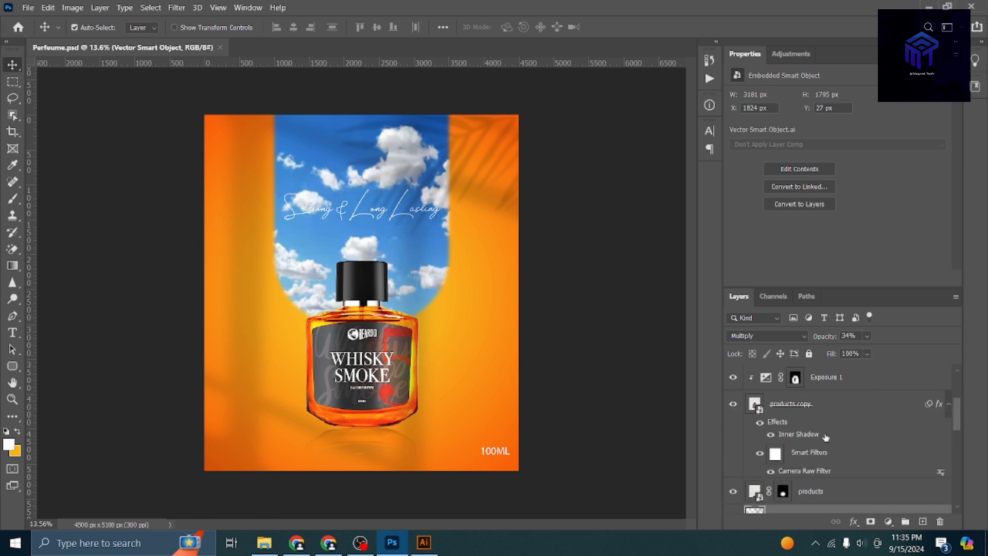
scroll(825, 422, up, 1)
scroll(837, 448, down, 1)
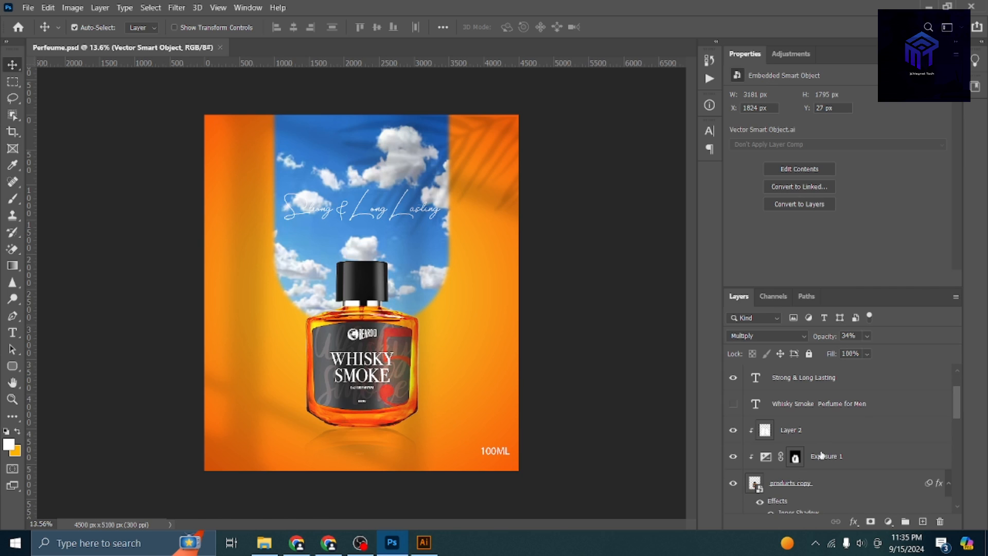
click(835, 464)
scroll(835, 464, down, 3)
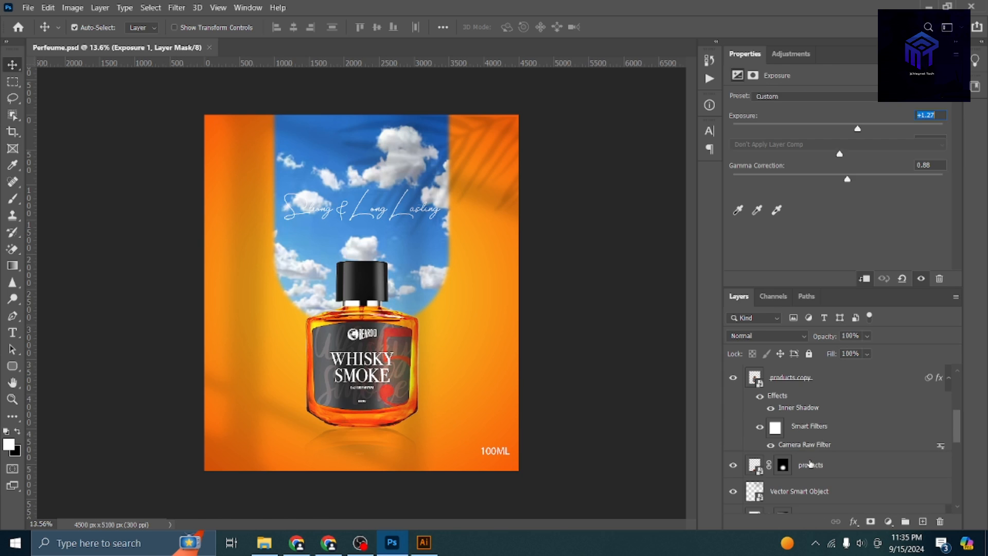
click(742, 442)
scroll(802, 456, down, 3)
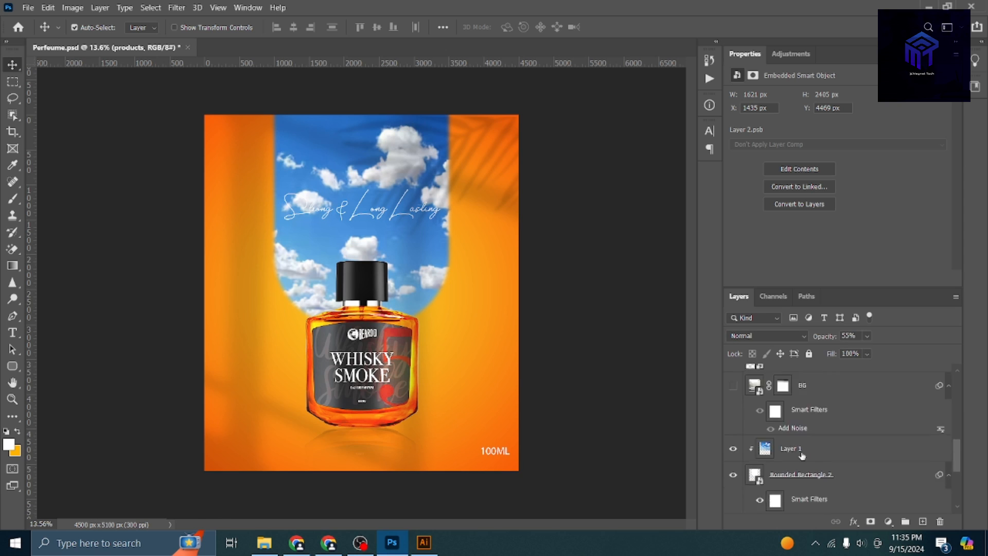
click(799, 473)
key(ctrl+t)
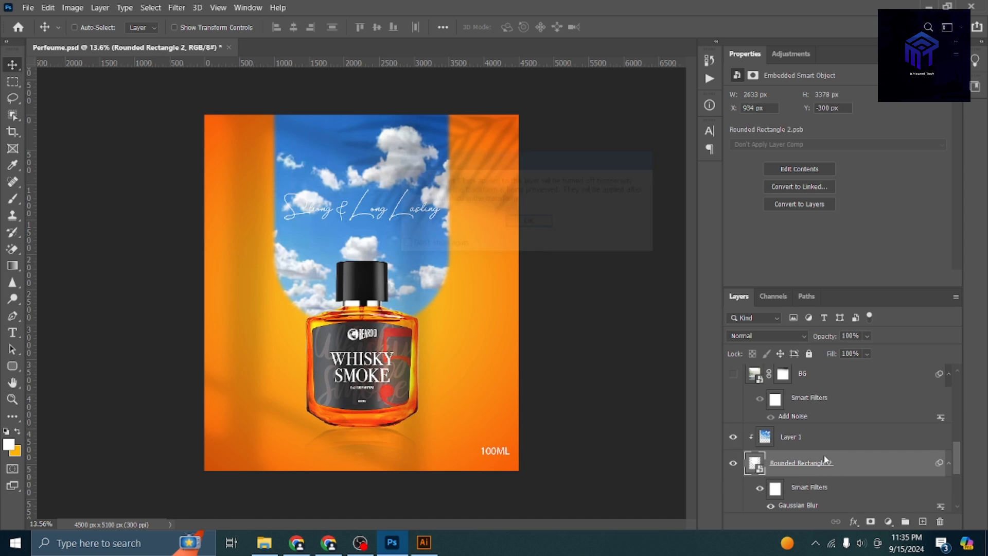
key(Return)
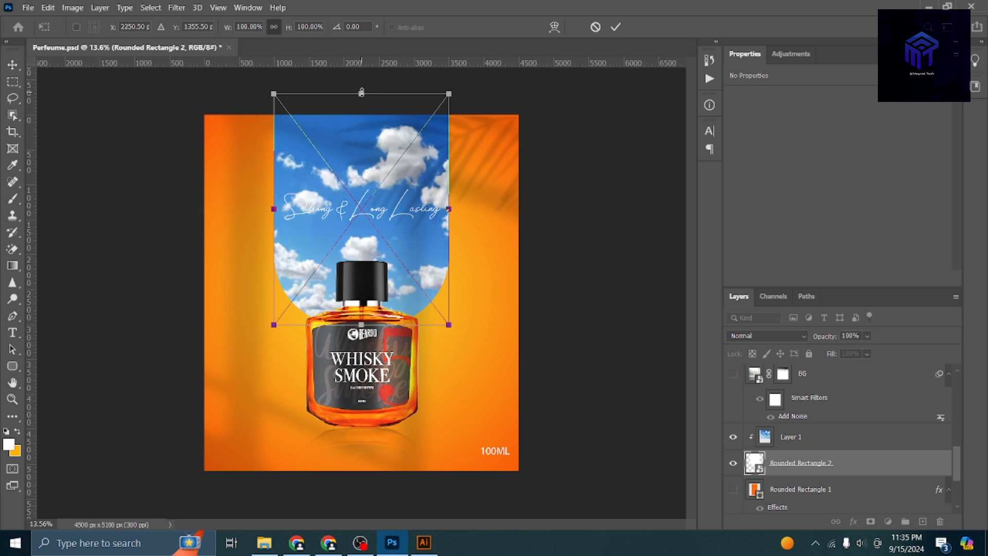
drag(362, 96, 364, 160)
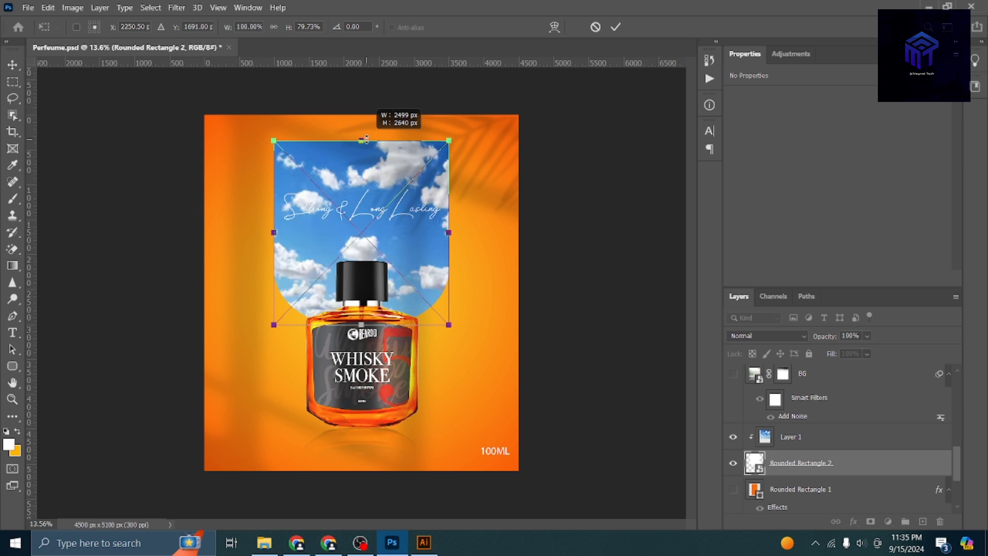
click(616, 27)
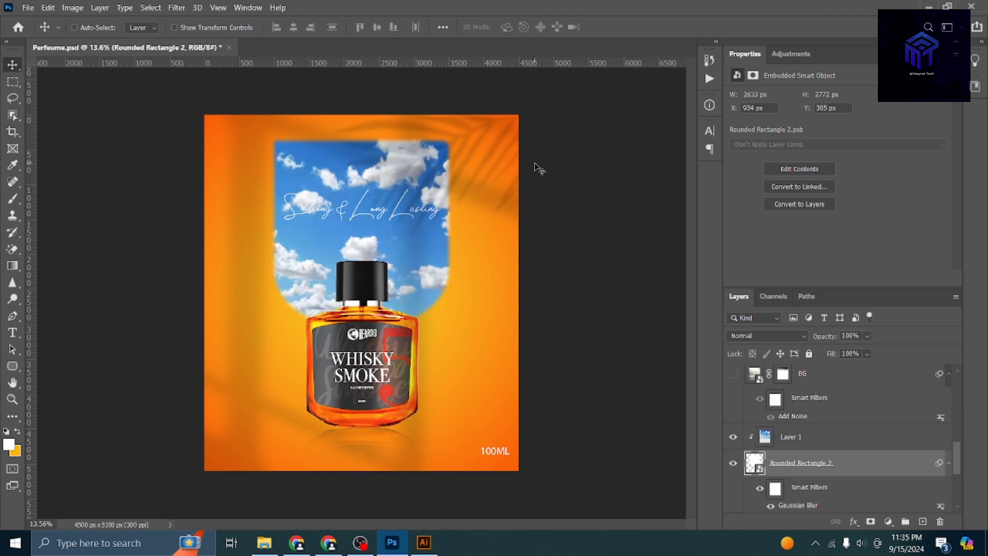
key(ctrl+z)
Save the Perfeume.psd poster with the sky arch reaching the canvas top.
key(ctrl+minus)
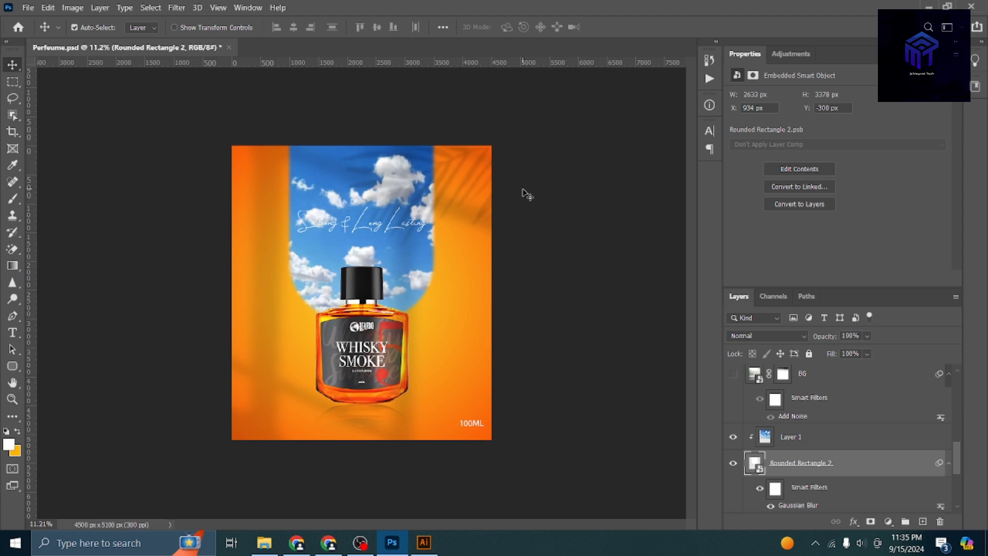
key(ctrl+s)
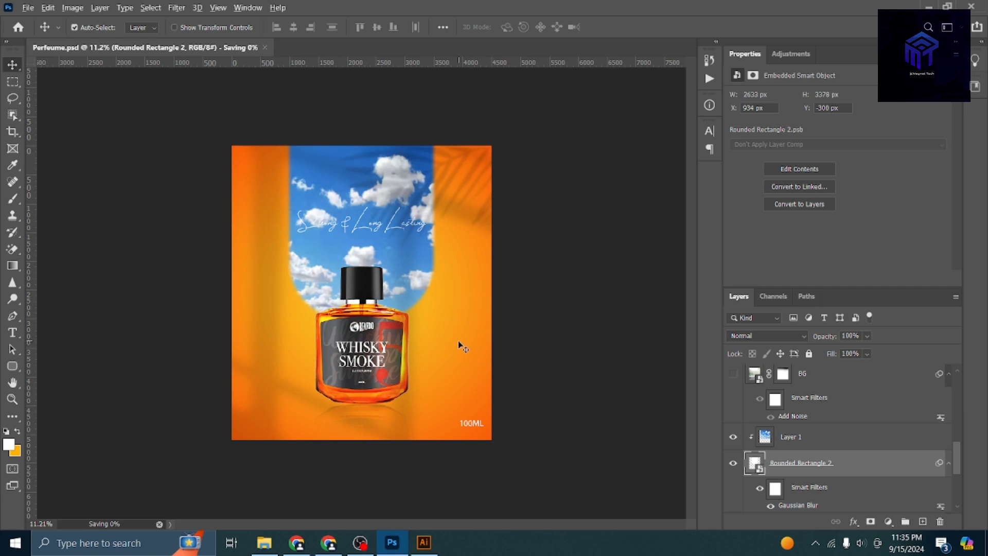
key(ctrl+plus)
key(ctrl+minus)
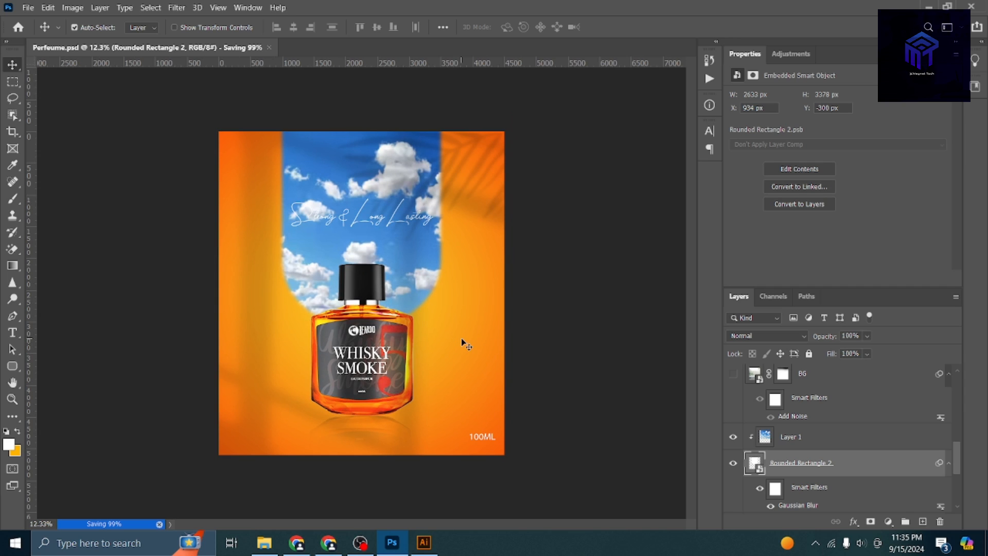
Switch to Chrome, copy "Beardo Whisky Smoke Perfume" from the product page title, and return to Photoshop.
key(alt+Tab)
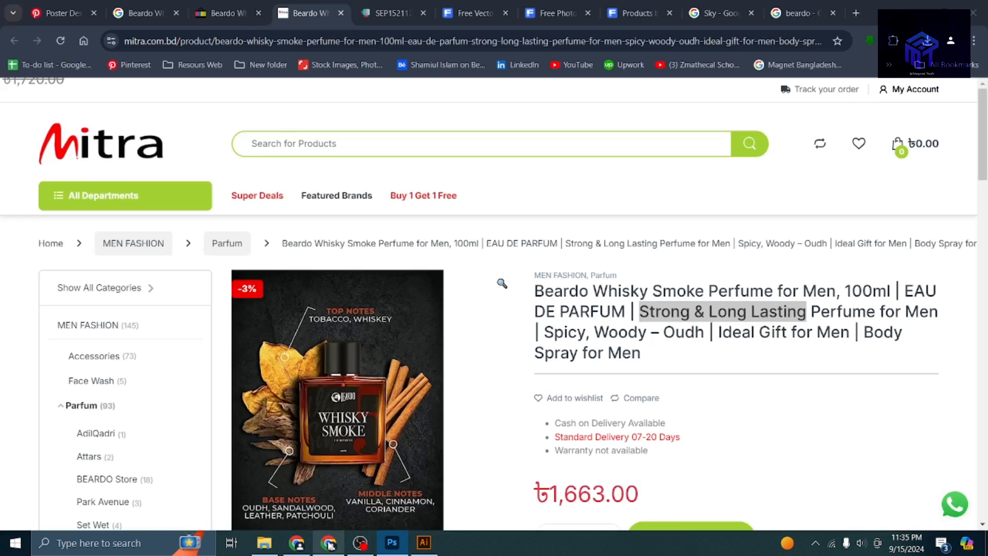
drag(536, 291, 773, 290)
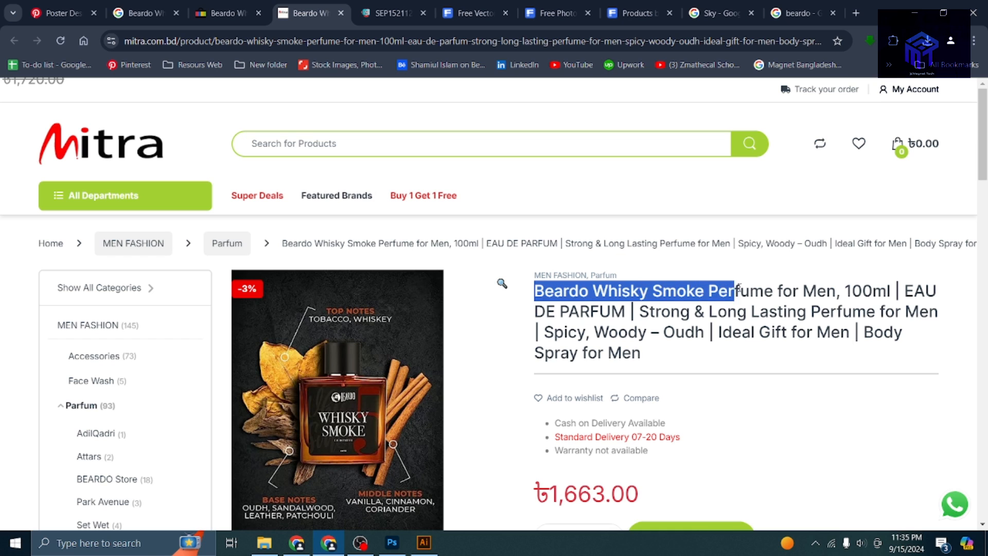
right_click(774, 290)
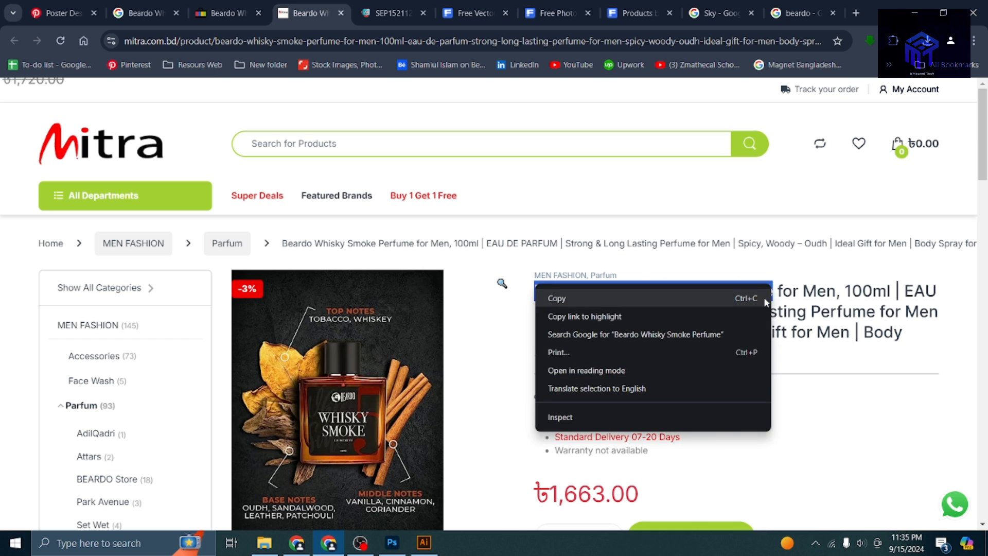
click(554, 295)
click(392, 542)
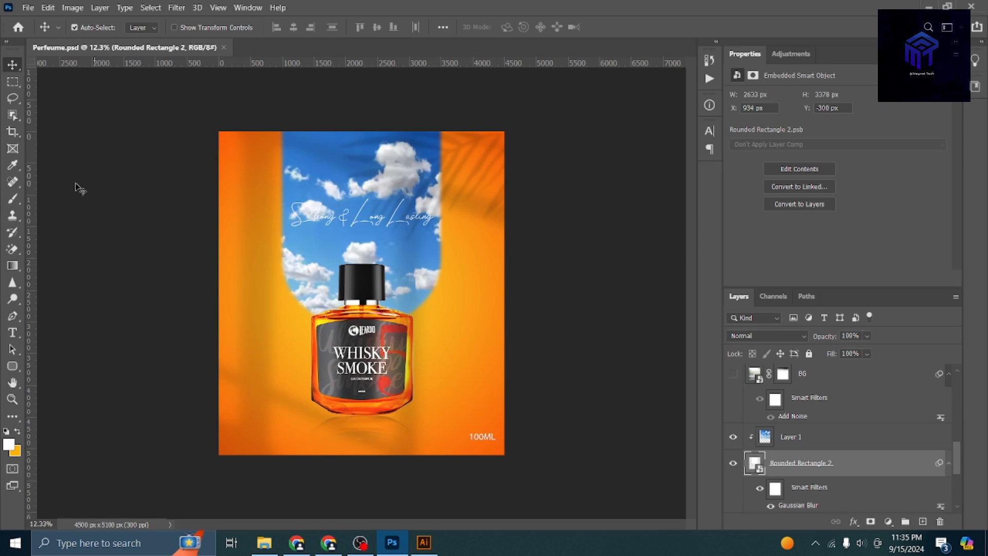
Paste "Beardo Whisky Smoke Perfume" as a white ffffff text line below the bottle and commit it.
click(11, 334)
click(288, 433)
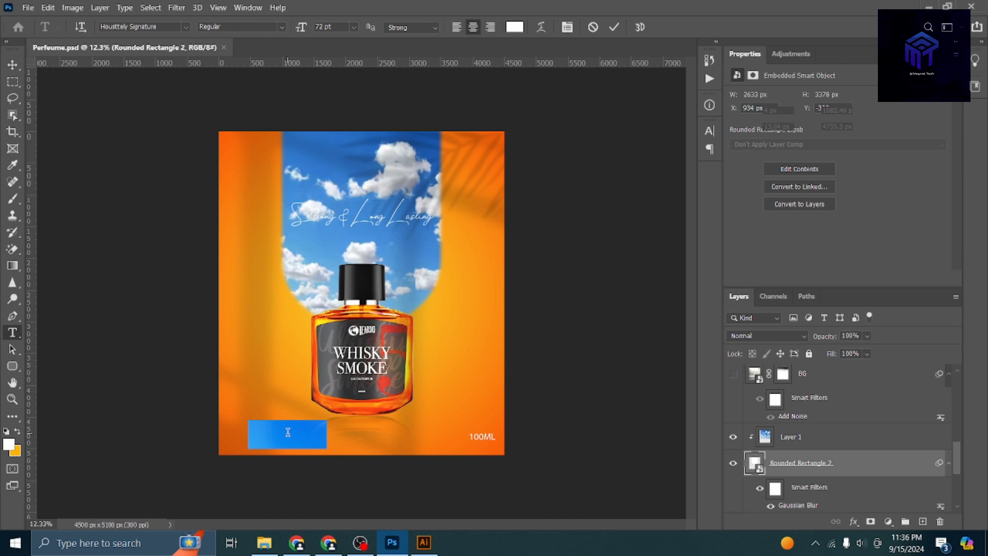
key(ctrl+a)
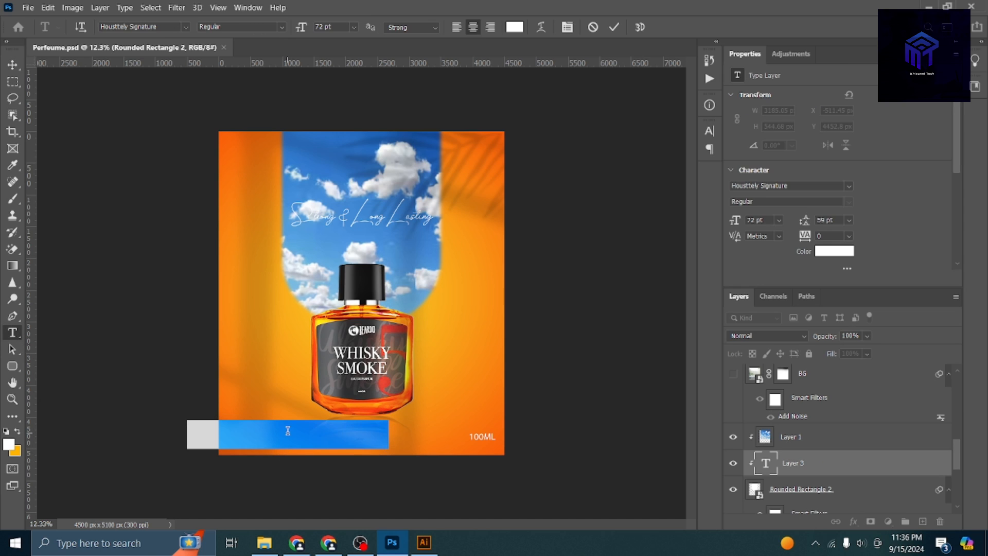
click(515, 30)
key(Return)
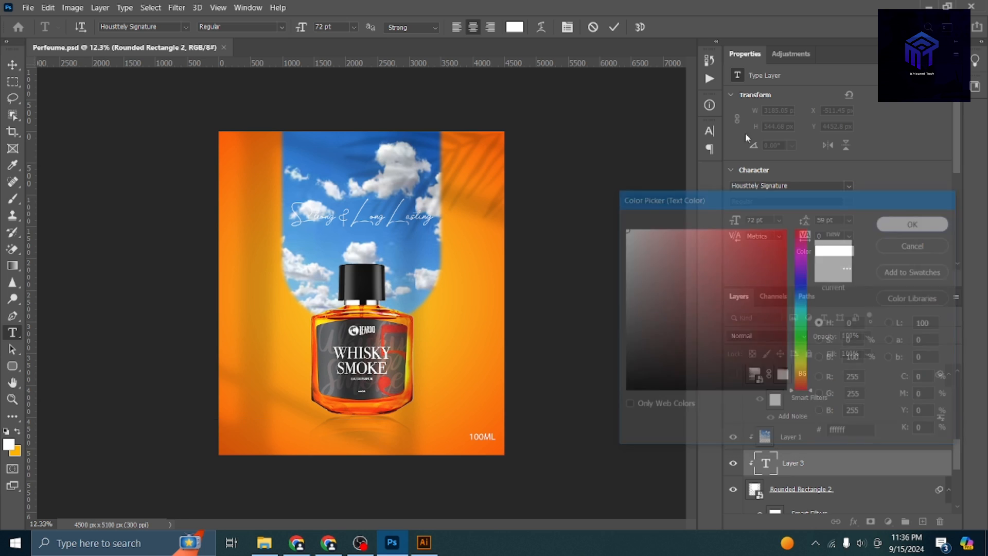
click(614, 28)
Place the "Beardo Whisky Smoke Perfume" layer above the BG layer and center the text beneath the bottle.
drag(818, 466, 804, 366)
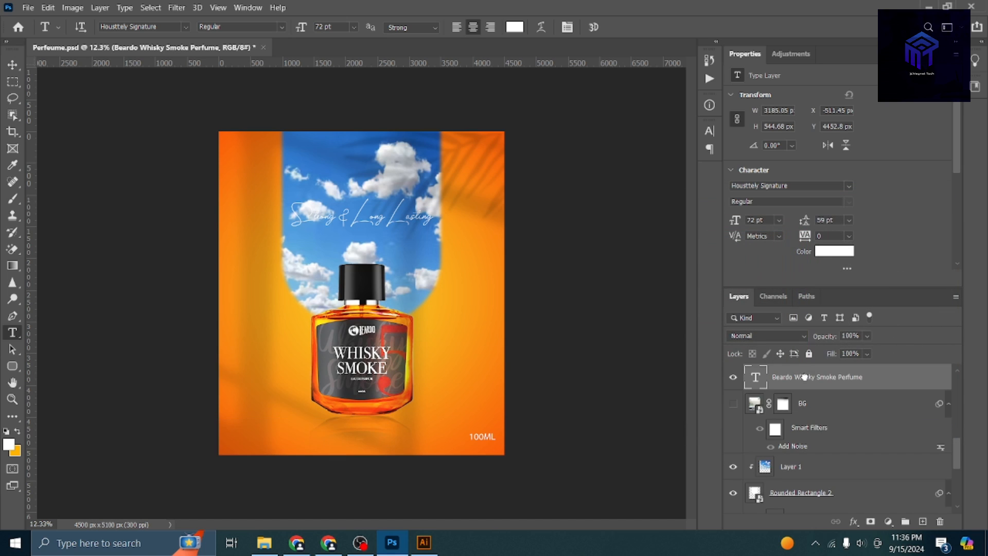
click(12, 66)
drag(301, 432, 379, 442)
click(380, 442)
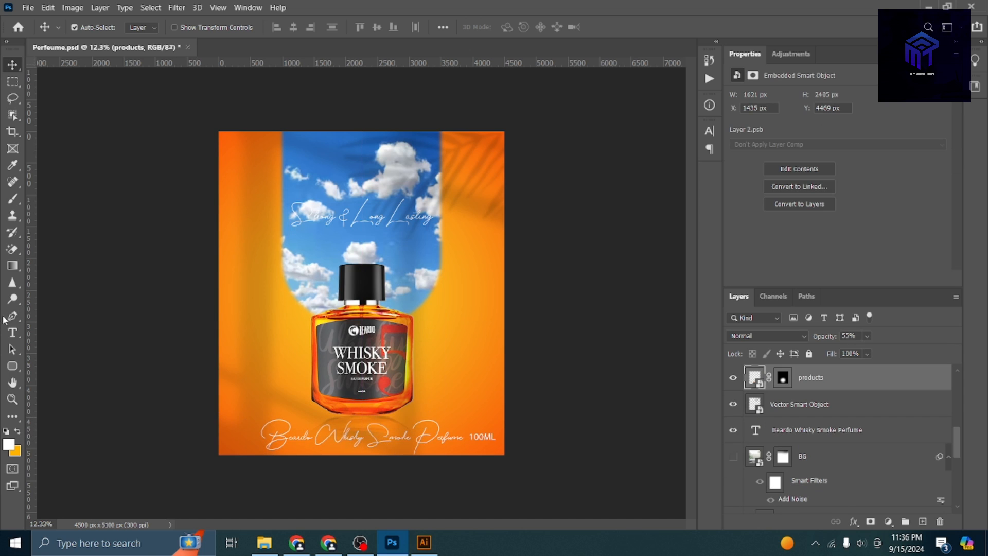
Change the font of the whole "Beardo Whisky Smoke Perfume" line to Montserrat.
click(12, 332)
click(356, 428)
key(ctrl+a)
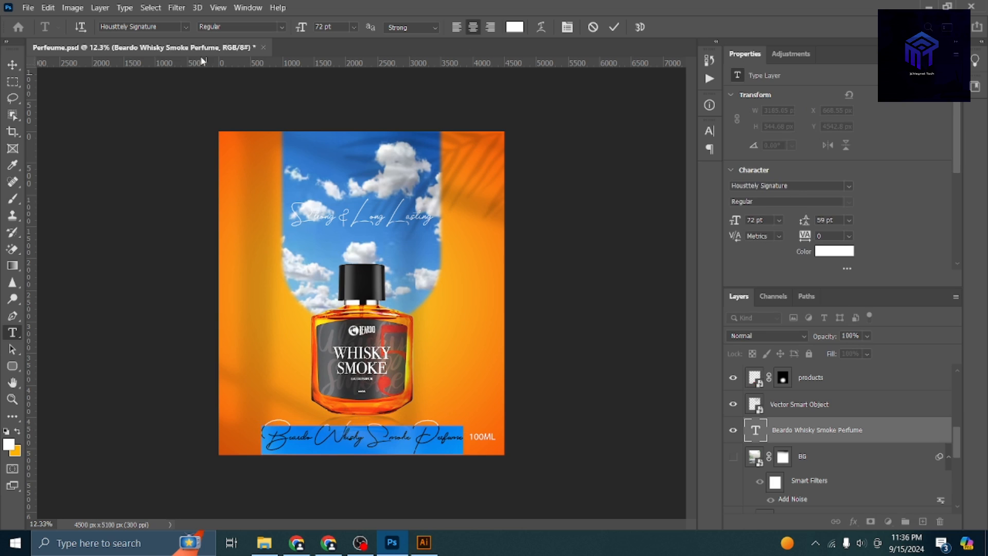
click(187, 27)
click(274, 84)
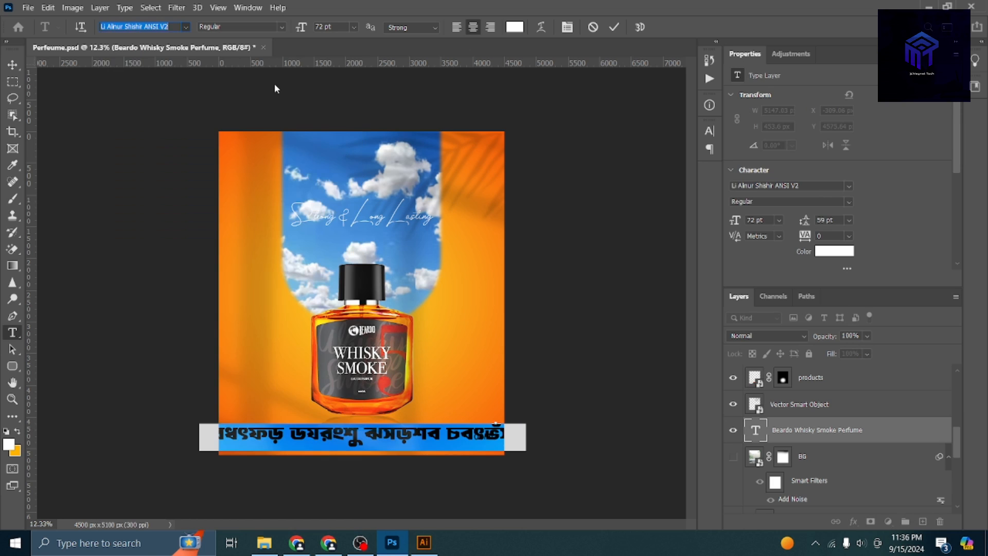
click(186, 27)
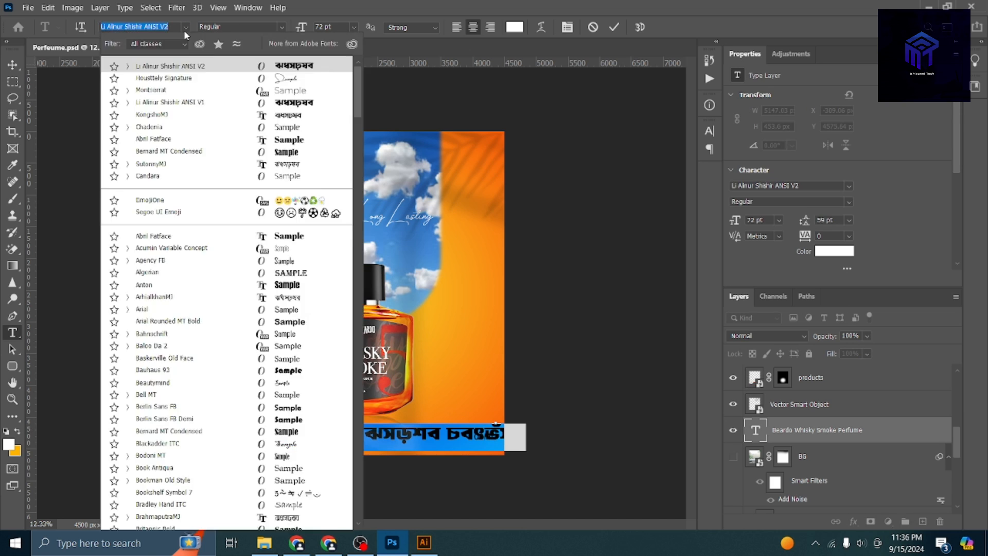
click(263, 90)
Set the "Beardo Whisky Smoke Perfume" text to 32 pt and commit the edit.
click(354, 27)
click(347, 136)
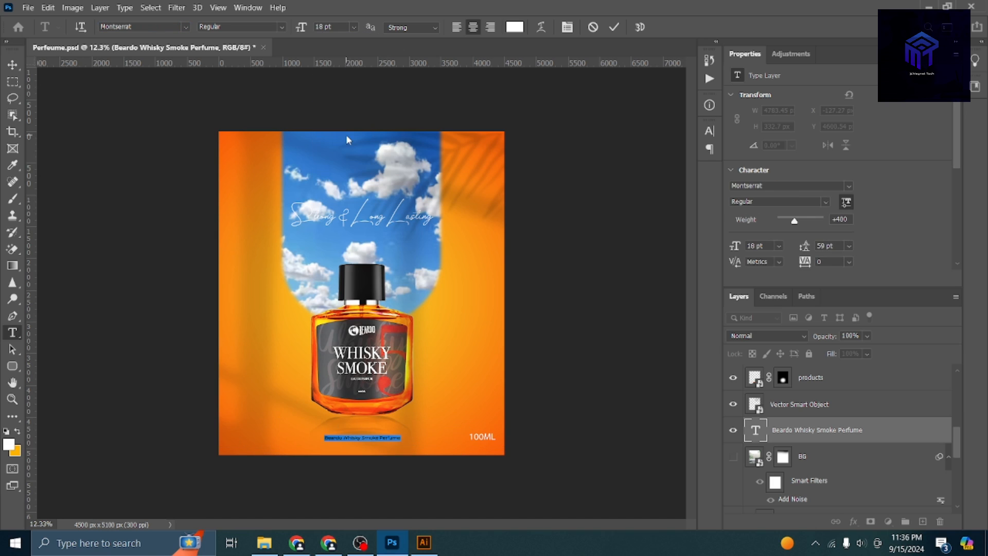
scroll(337, 28, up, 14)
click(615, 27)
Nudge the "Beardo Whisky Smoke Perfume" line slightly down toward the poster's bottom edge and deselect it.
click(11, 65)
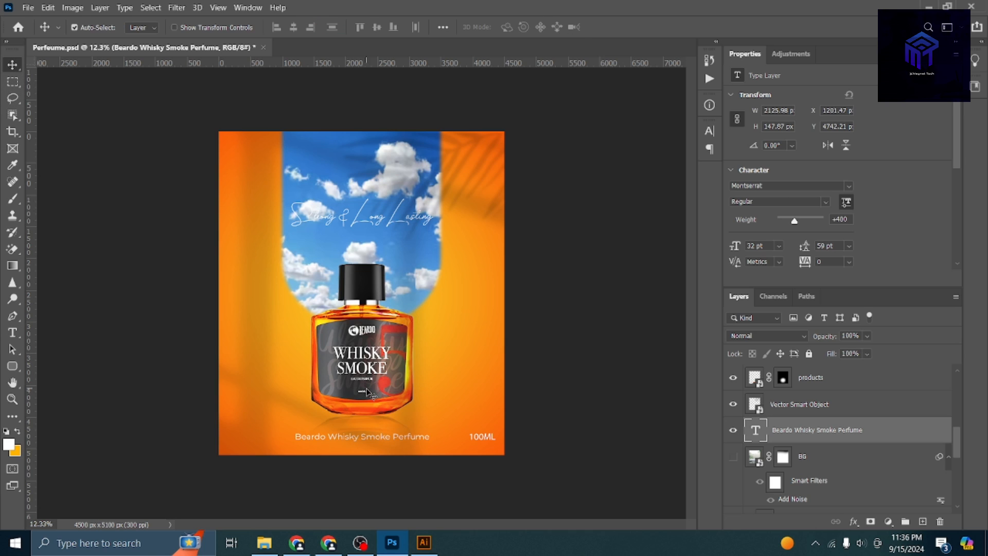
drag(414, 439, 414, 445)
click(562, 383)
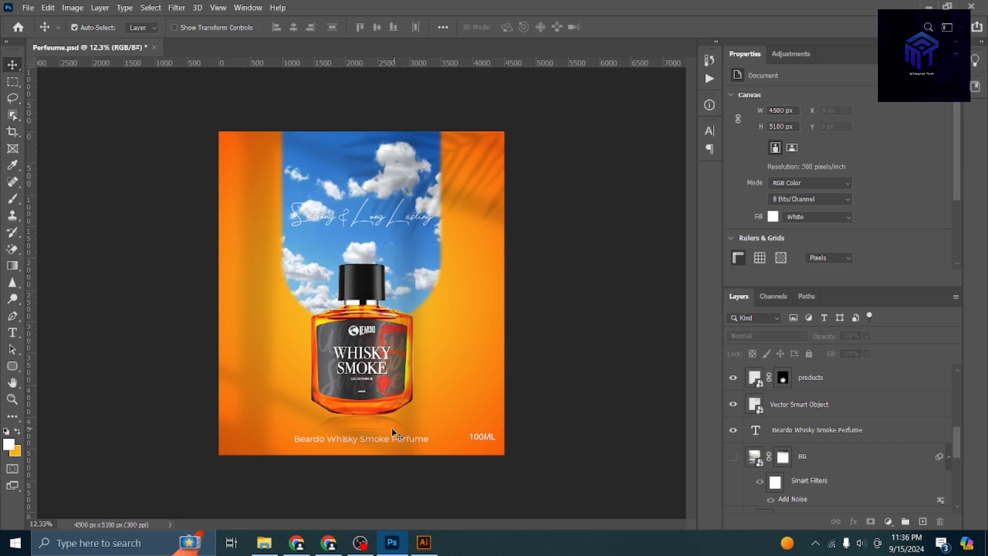
Group the bottle layers from the products reflection upward into one layer group.
click(389, 432)
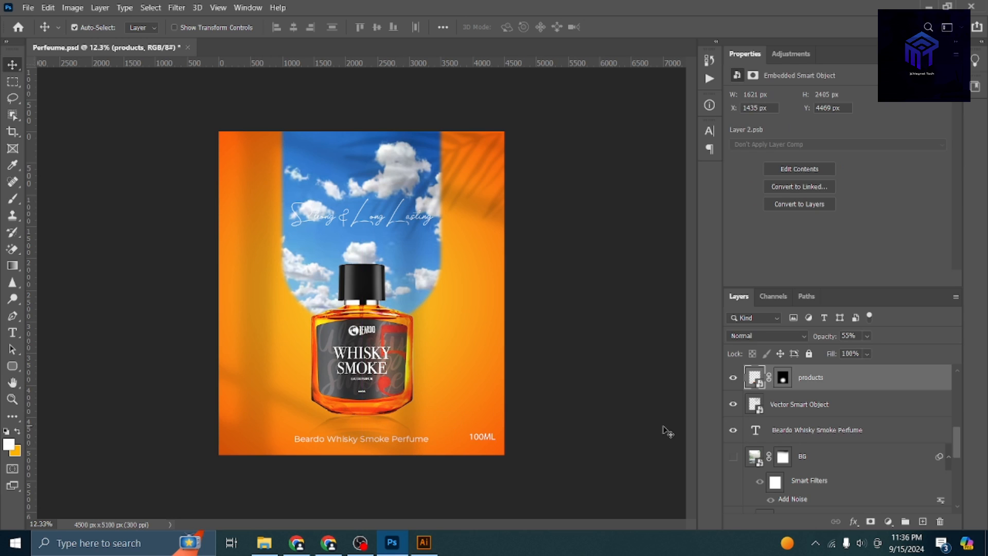
scroll(806, 406, up, 1)
scroll(804, 406, up, 3)
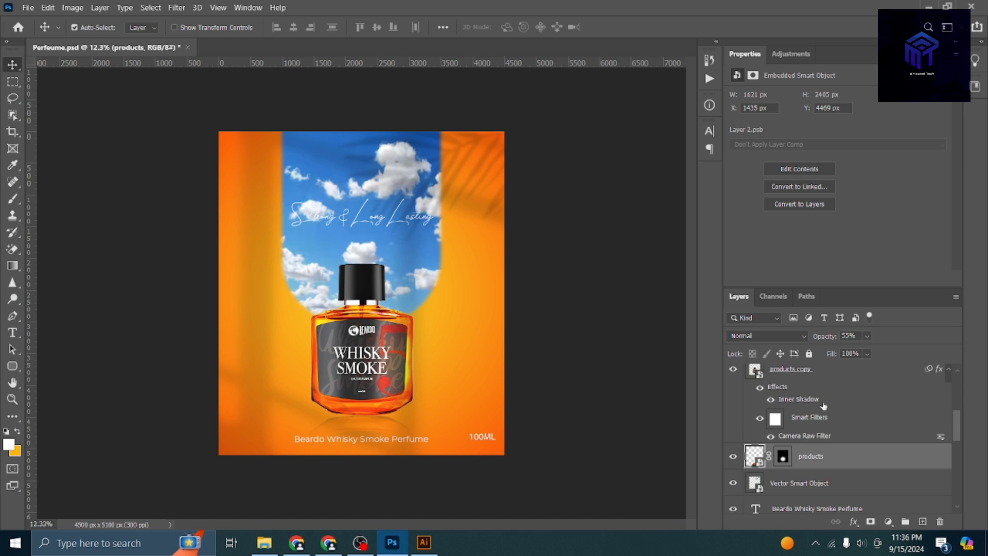
shift+click(800, 376)
key(ctrl+g)
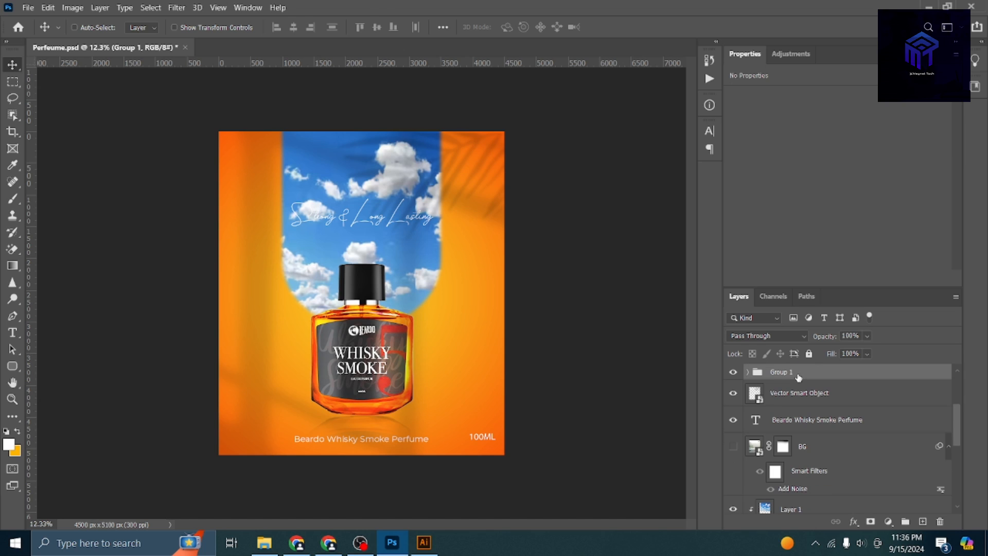
Move the bottle group straight up to X 2250 px, Y about 3078 px, and commit the transform.
key(ctrl+t)
key(Return)
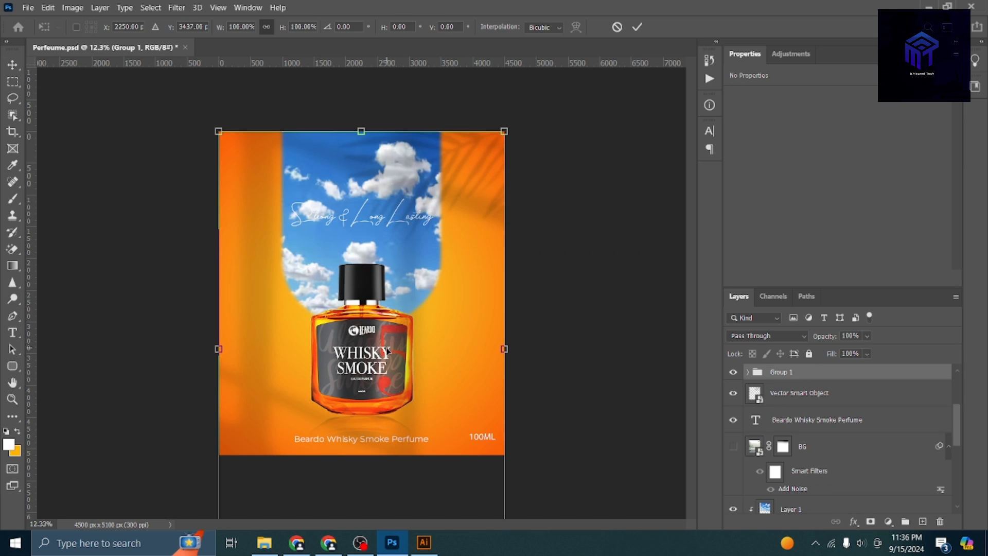
drag(389, 351, 384, 325)
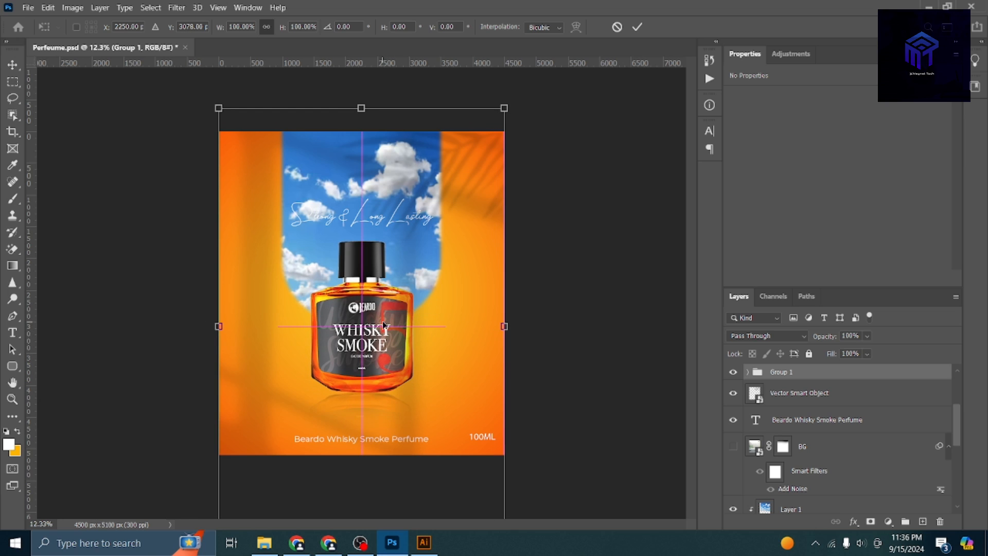
click(638, 27)
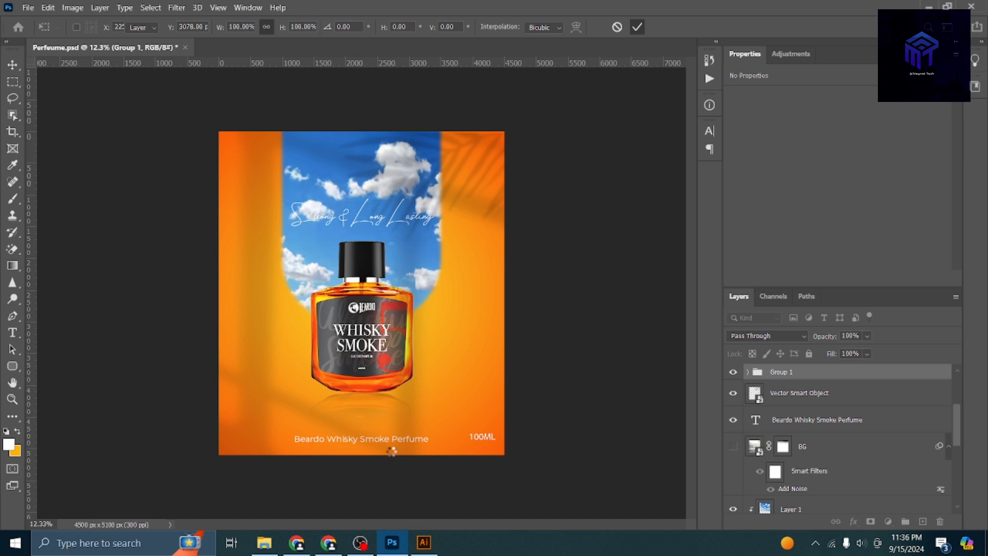
Raise the "Beardo Whisky Smoke Perfume" line slightly beneath the bottle and save the poster.
drag(398, 443, 415, 415)
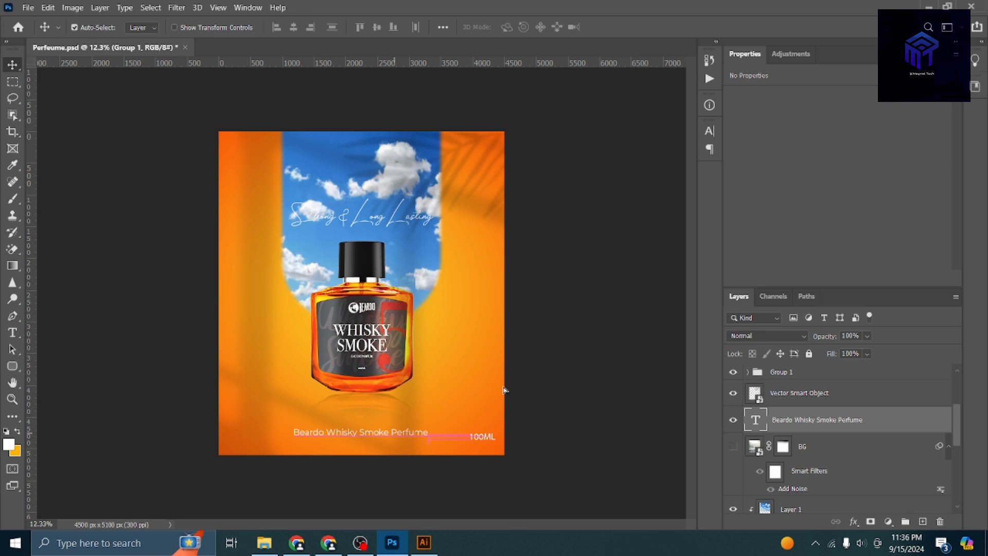
key(ctrl+s)
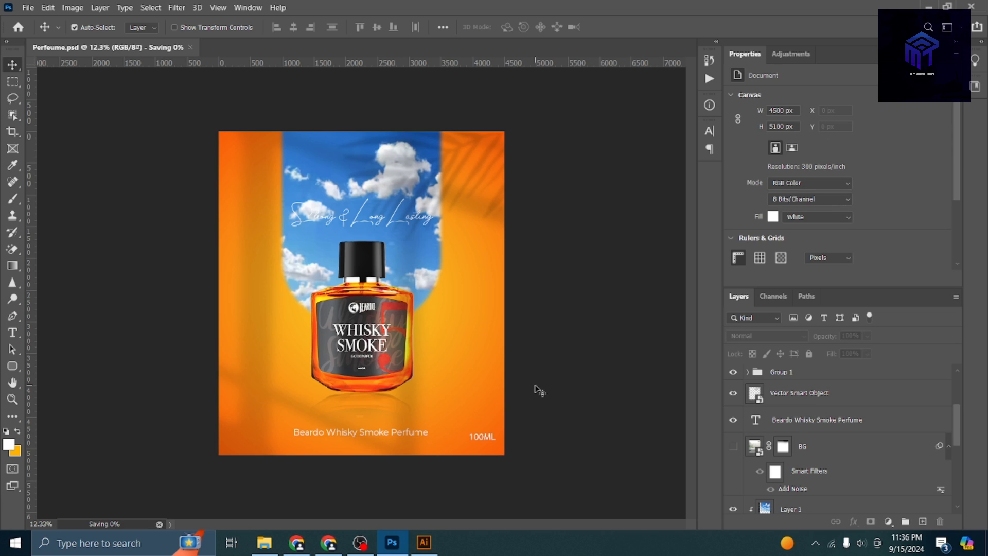
scroll(538, 386, down, 2)
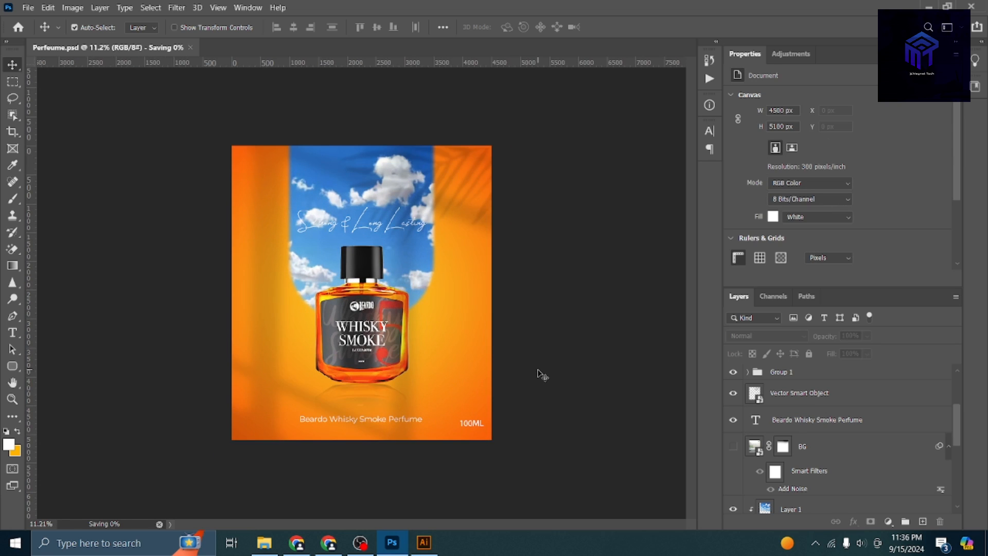
Break the "Strong & Long Lasting" tagline into two lines after the ampersand and commit the text edit.
scroll(442, 375, up, 3)
scroll(503, 364, down, 2)
click(354, 229)
key(t)
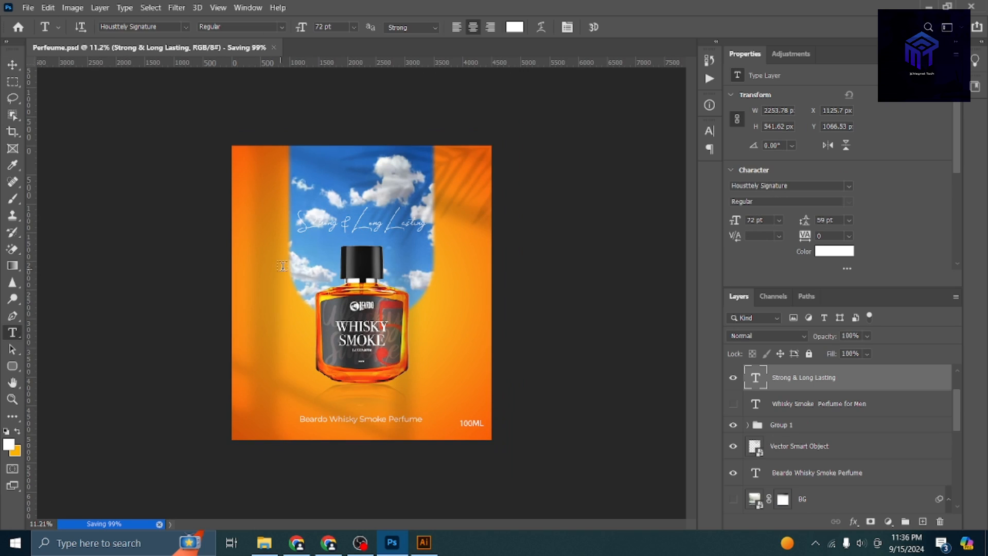
click(354, 225)
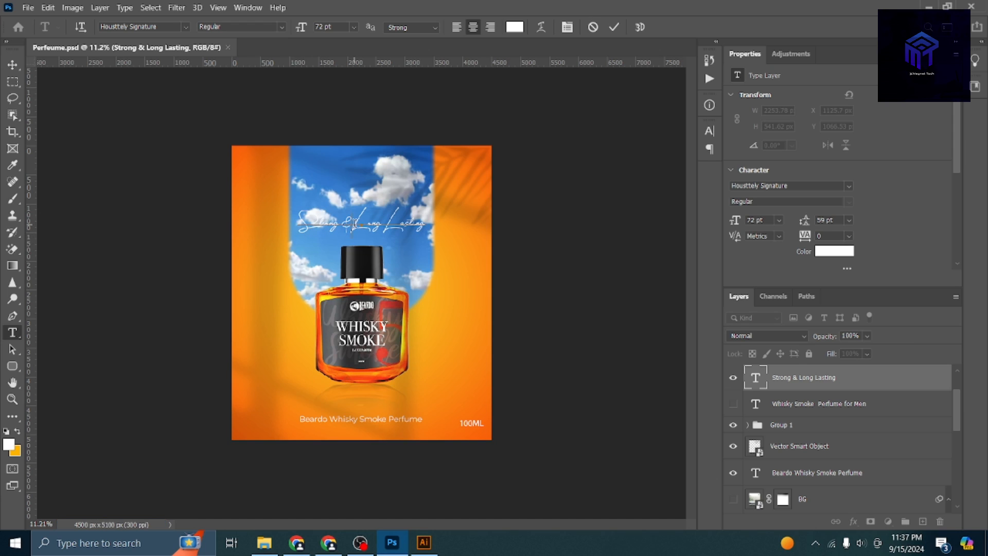
key(Return)
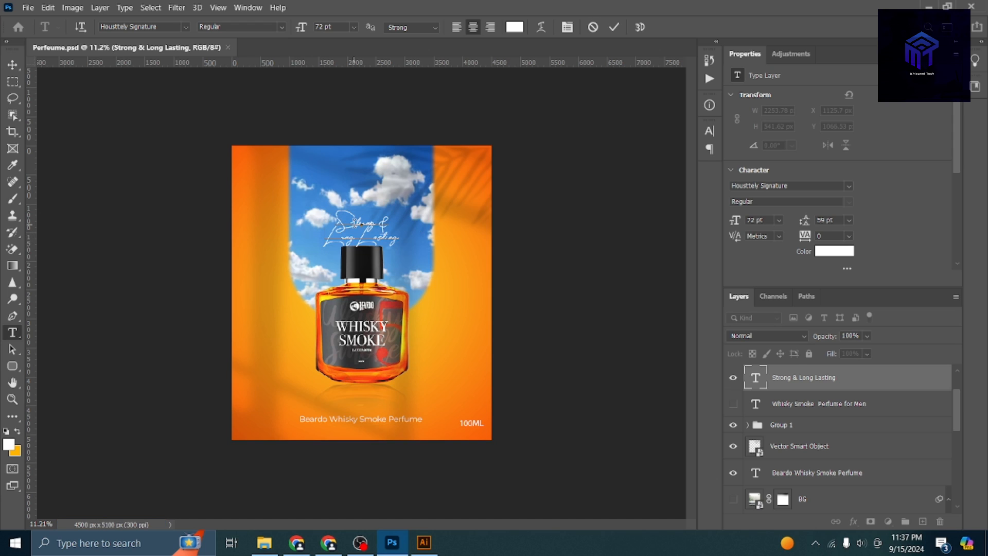
click(12, 65)
Enlarge the two-line tagline to about 2263 px wide, center it in the sky above the bottle, and commit the transform.
key(ctrl+t)
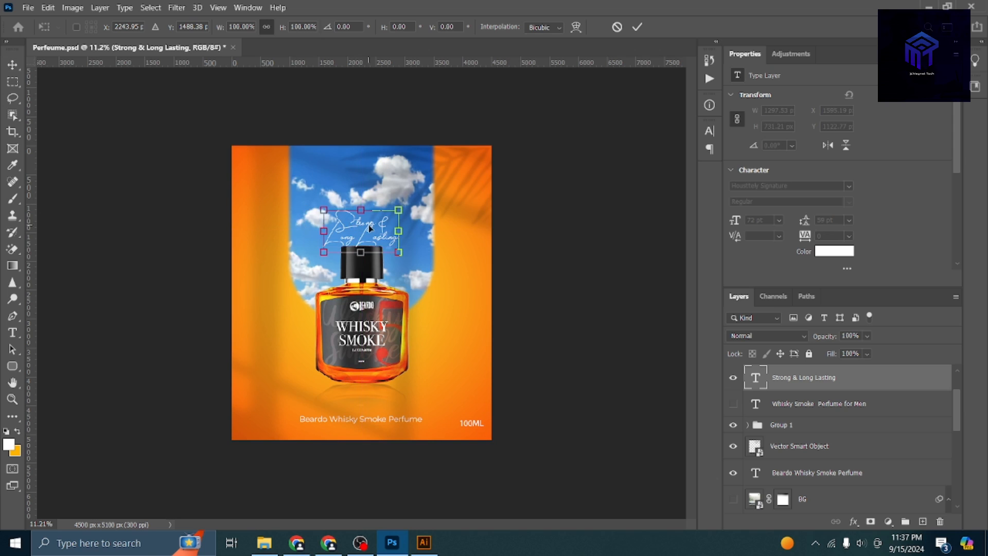
drag(368, 225, 362, 167)
click(640, 32)
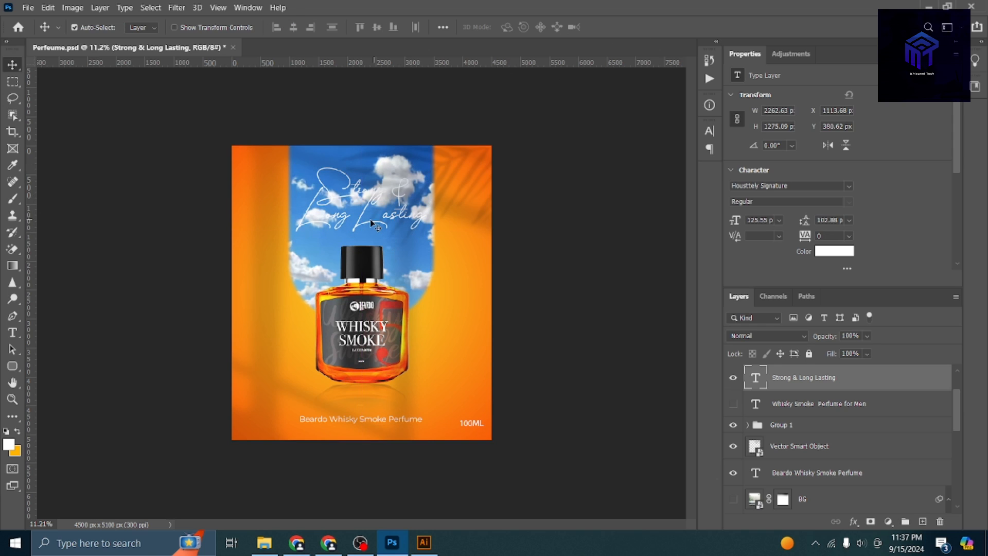
Place the tagline on the orange area right of the bottle, scale it to about 1200 px wide, and save the poster.
drag(363, 224, 313, 367)
key(ctrl+t)
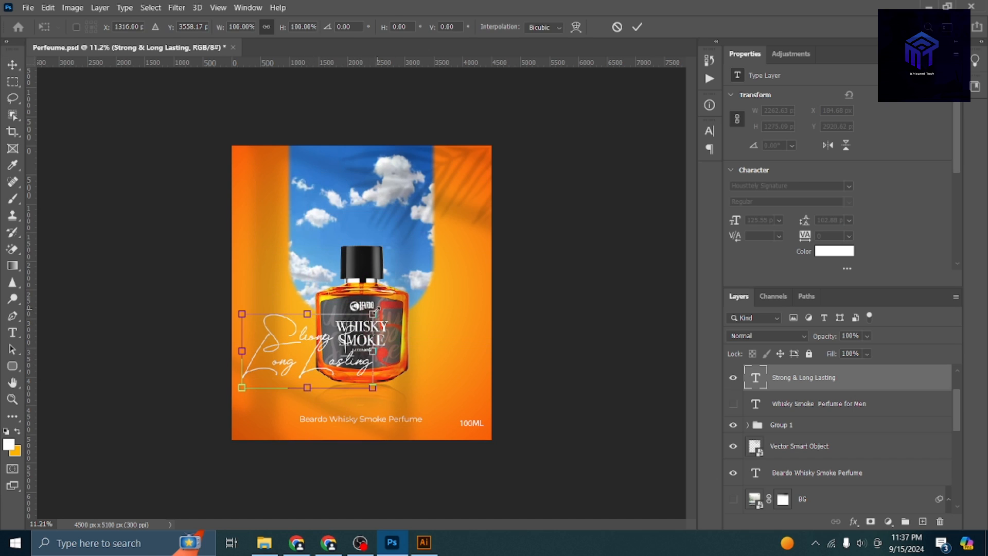
drag(376, 310, 465, 336)
click(637, 27)
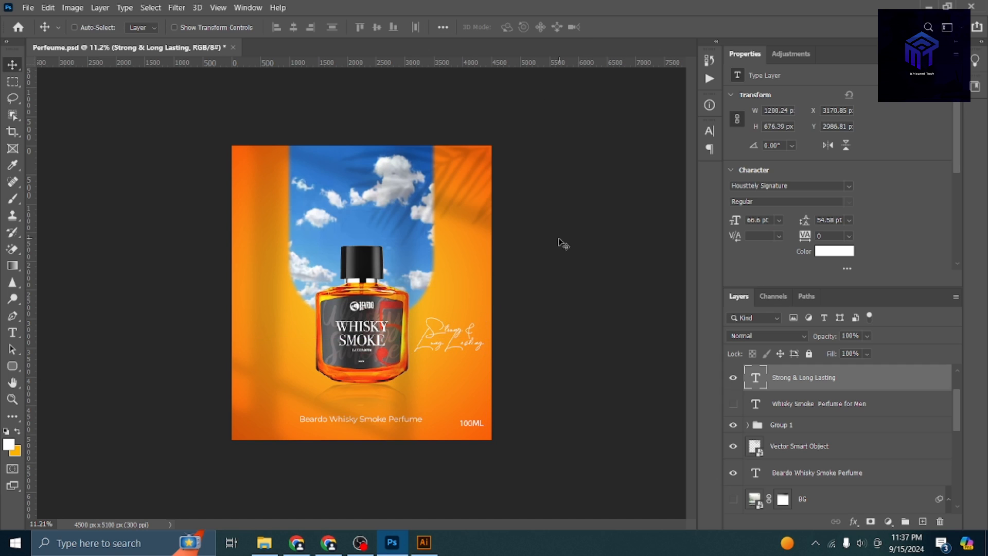
key(ctrl+s)
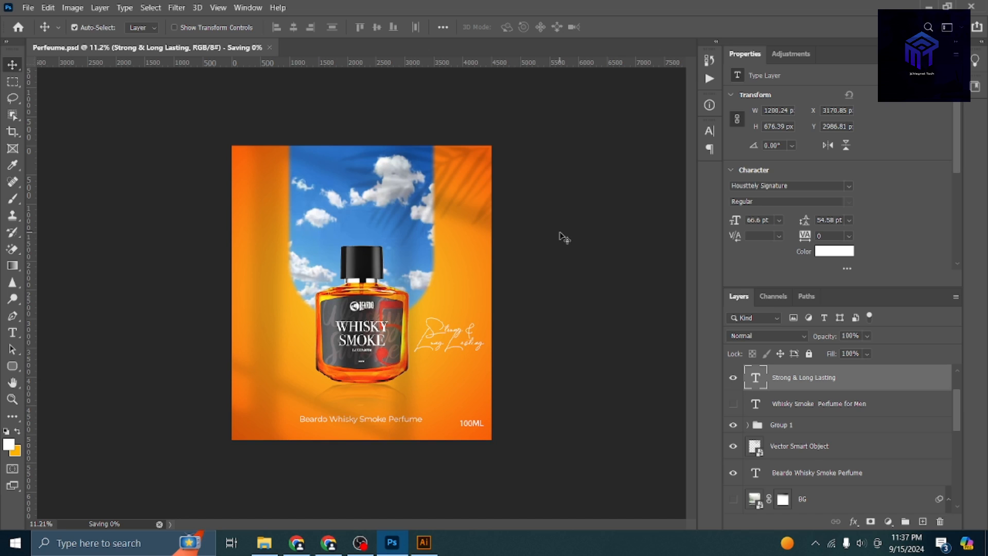